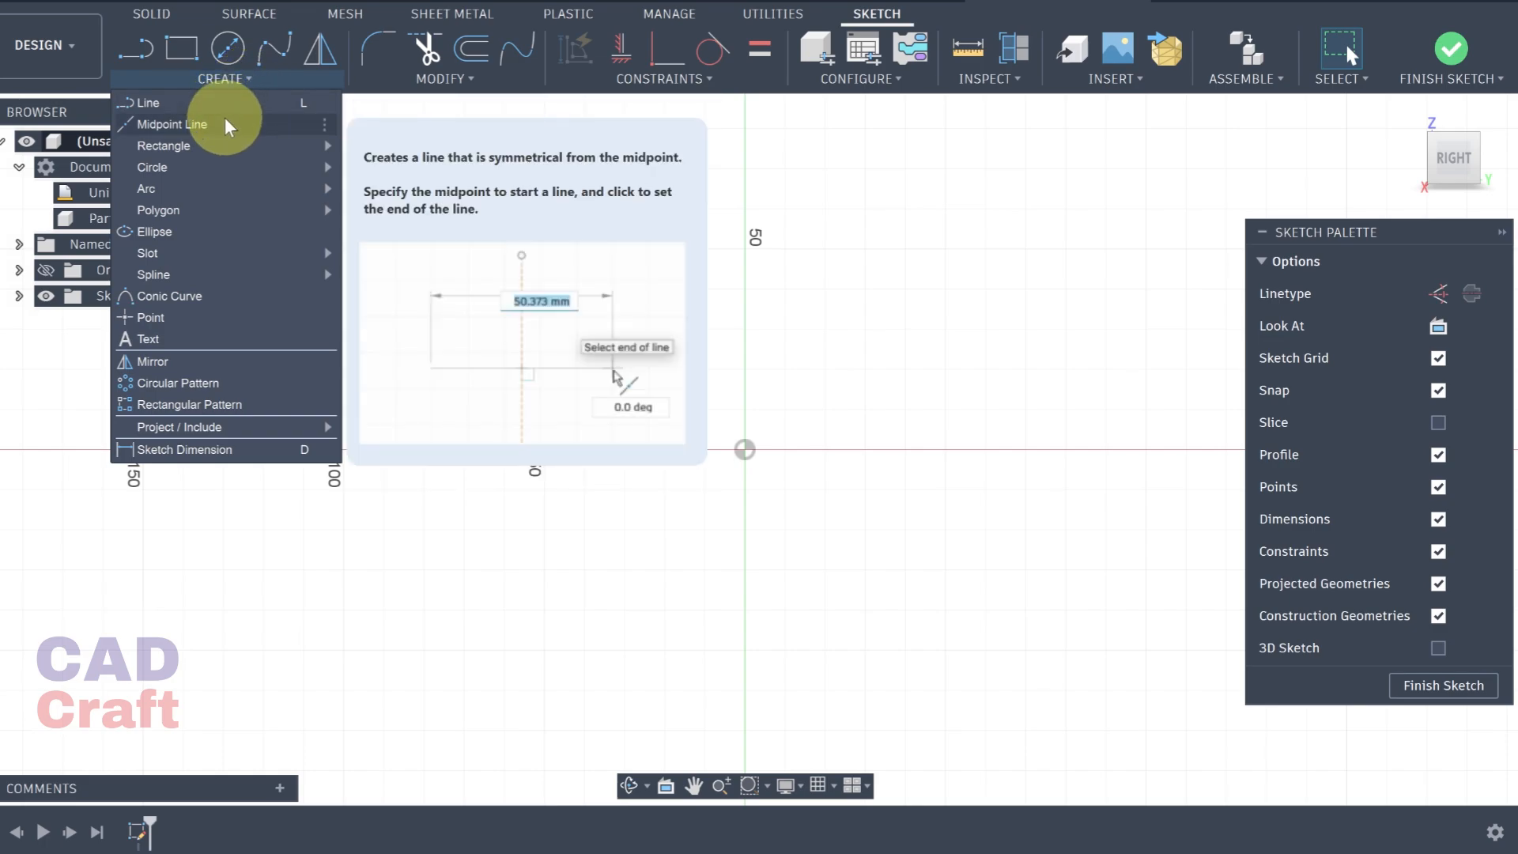
Draw a horizontal construction midpoint line about 188 mm long and a vertical one about 162 mm long, both centred on the origin
{"action": "left_click", "coordinate": [225, 120]}
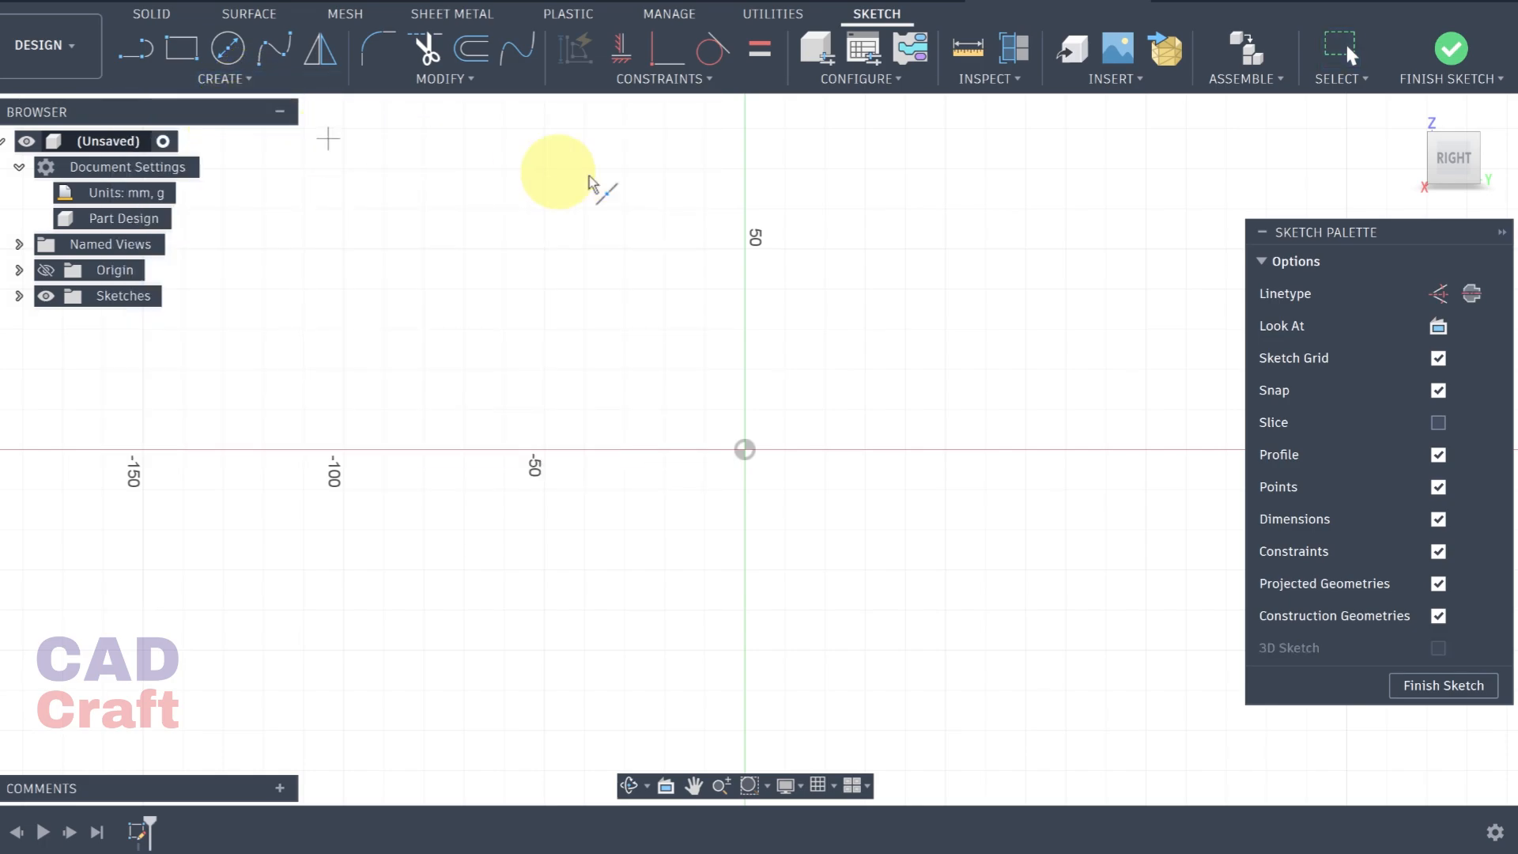
{"action": "left_click", "coordinate": [1438, 295]}
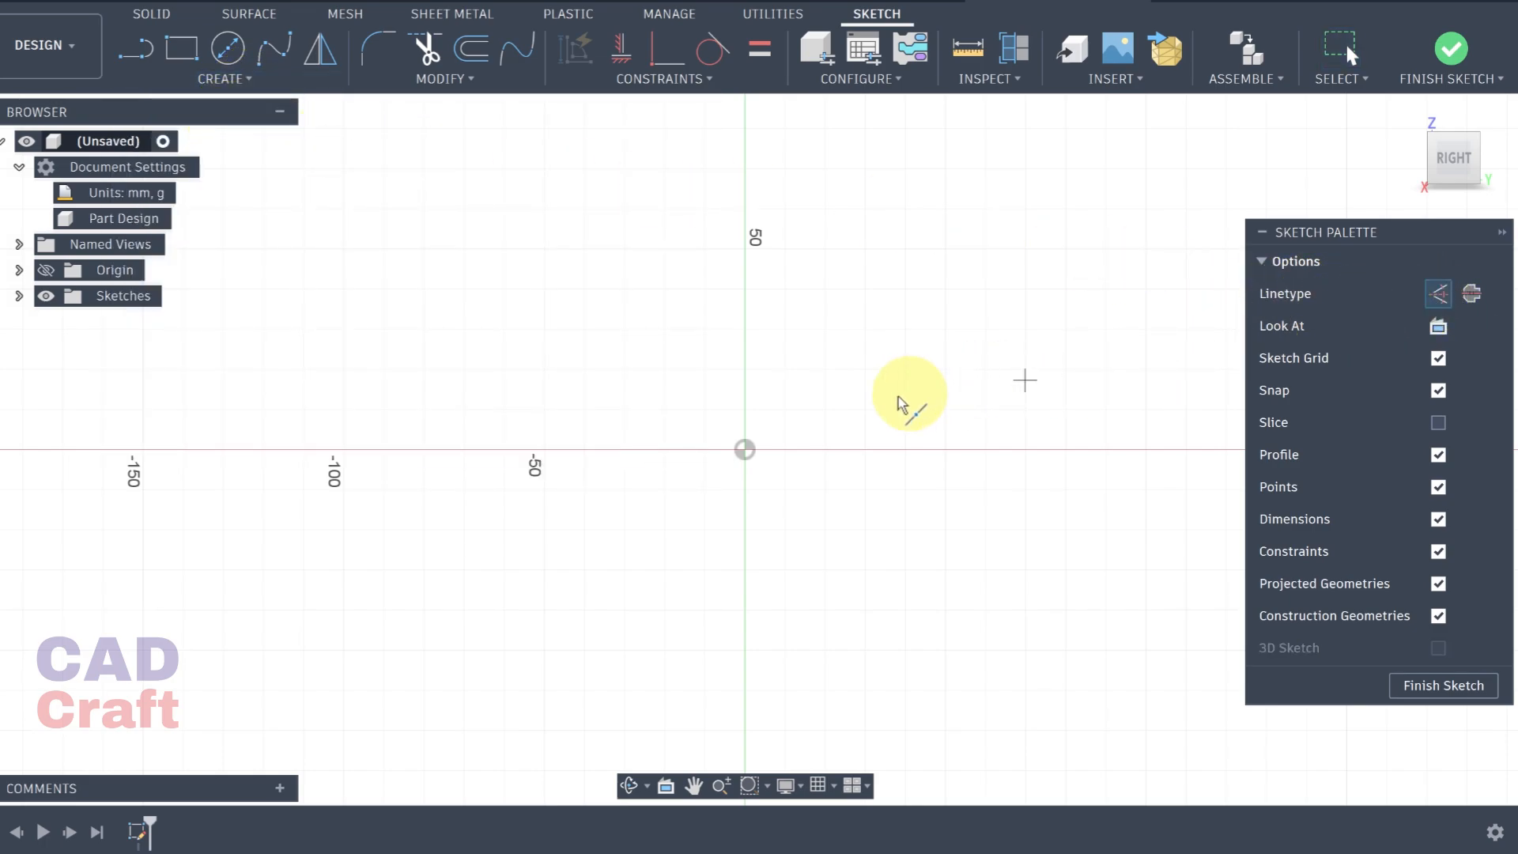
{"action": "left_click", "coordinate": [744, 450]}
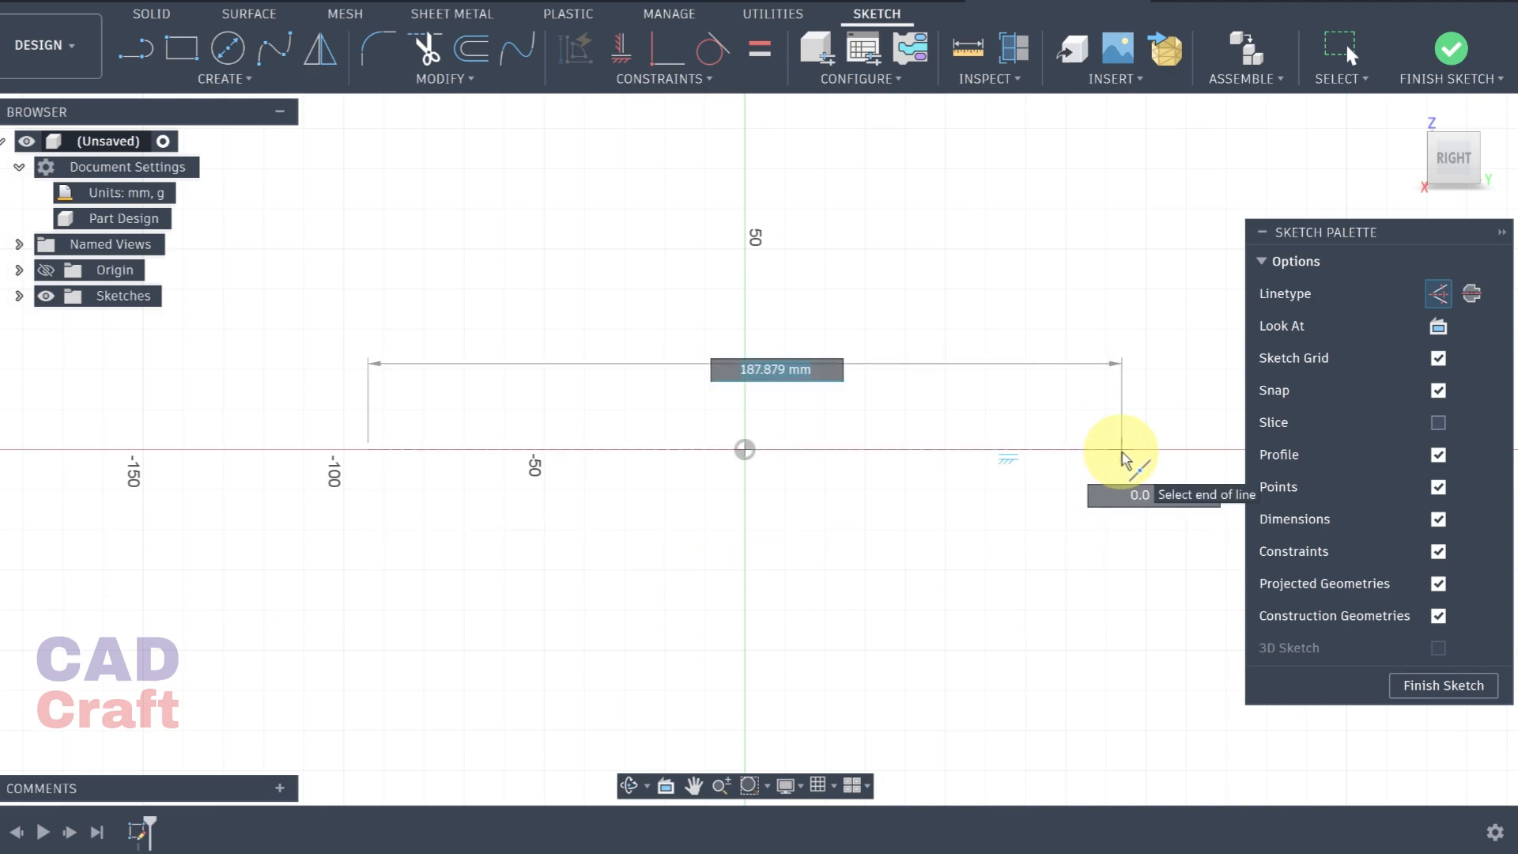
{"action": "left_click", "coordinate": [1122, 452]}
{"action": "left_click", "coordinate": [744, 449]}
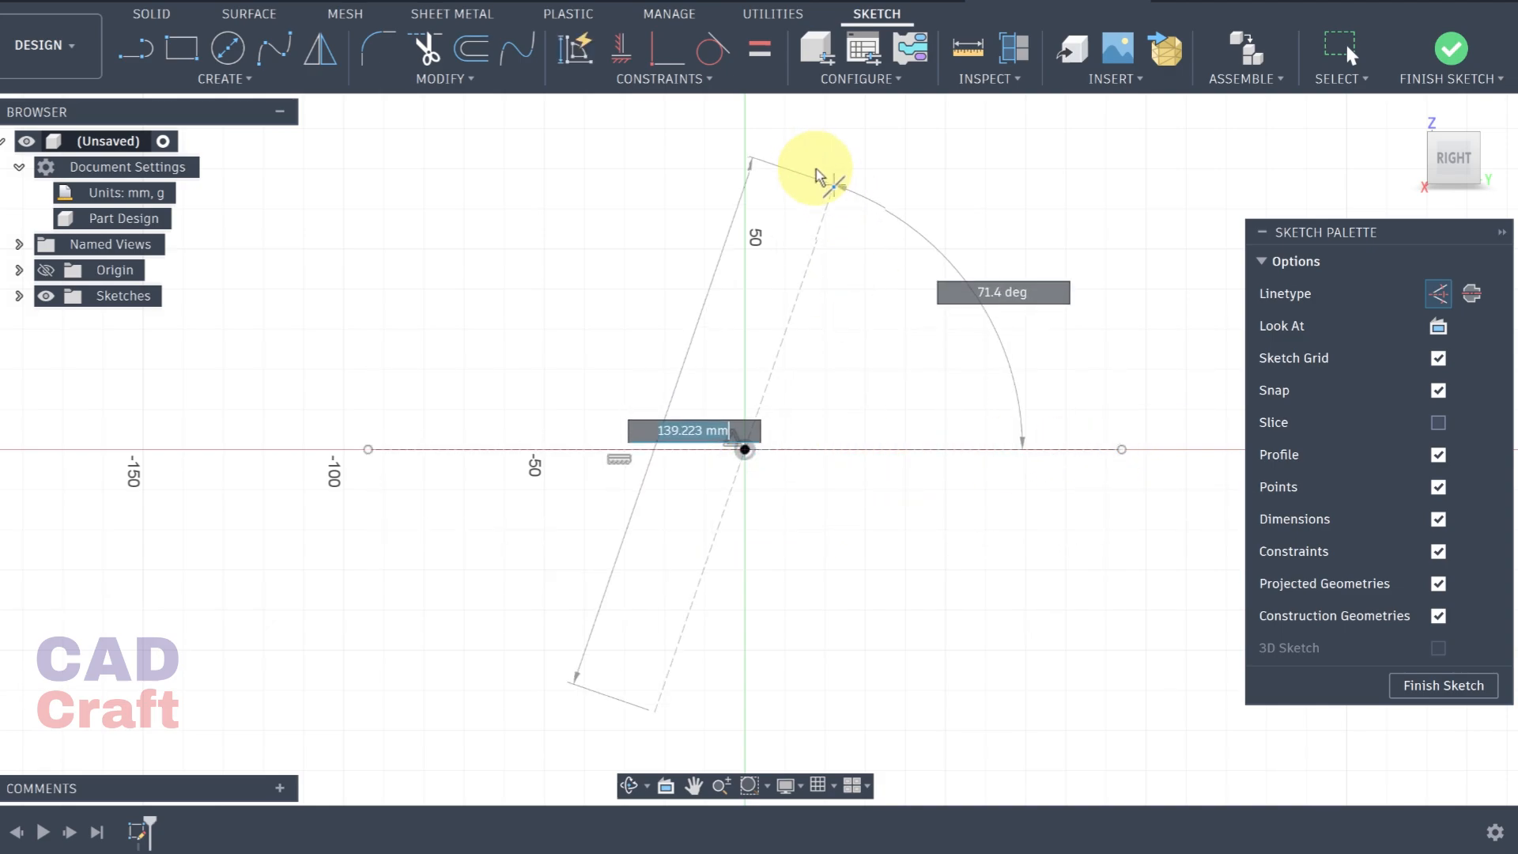
{"action": "left_click", "coordinate": [744, 128]}
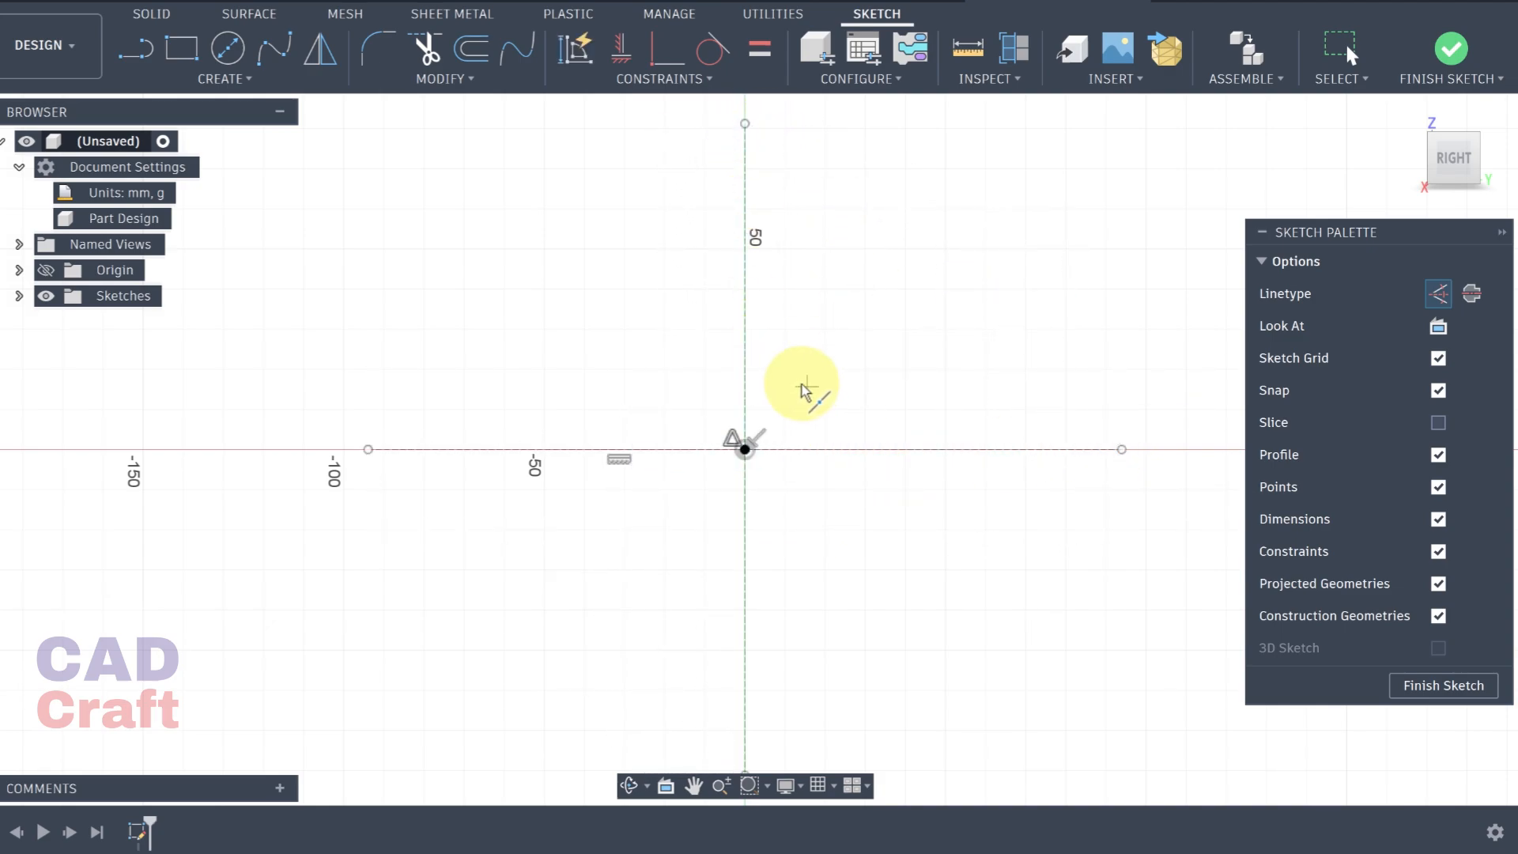
Draw two concentric circles at the origin with regular linetype and diameters of 64 mm and 40 mm
{"action": "scroll", "coordinate": [802, 393], "scroll_direction": "up", "scroll_amount": 3}
{"action": "left_click", "coordinate": [233, 60]}
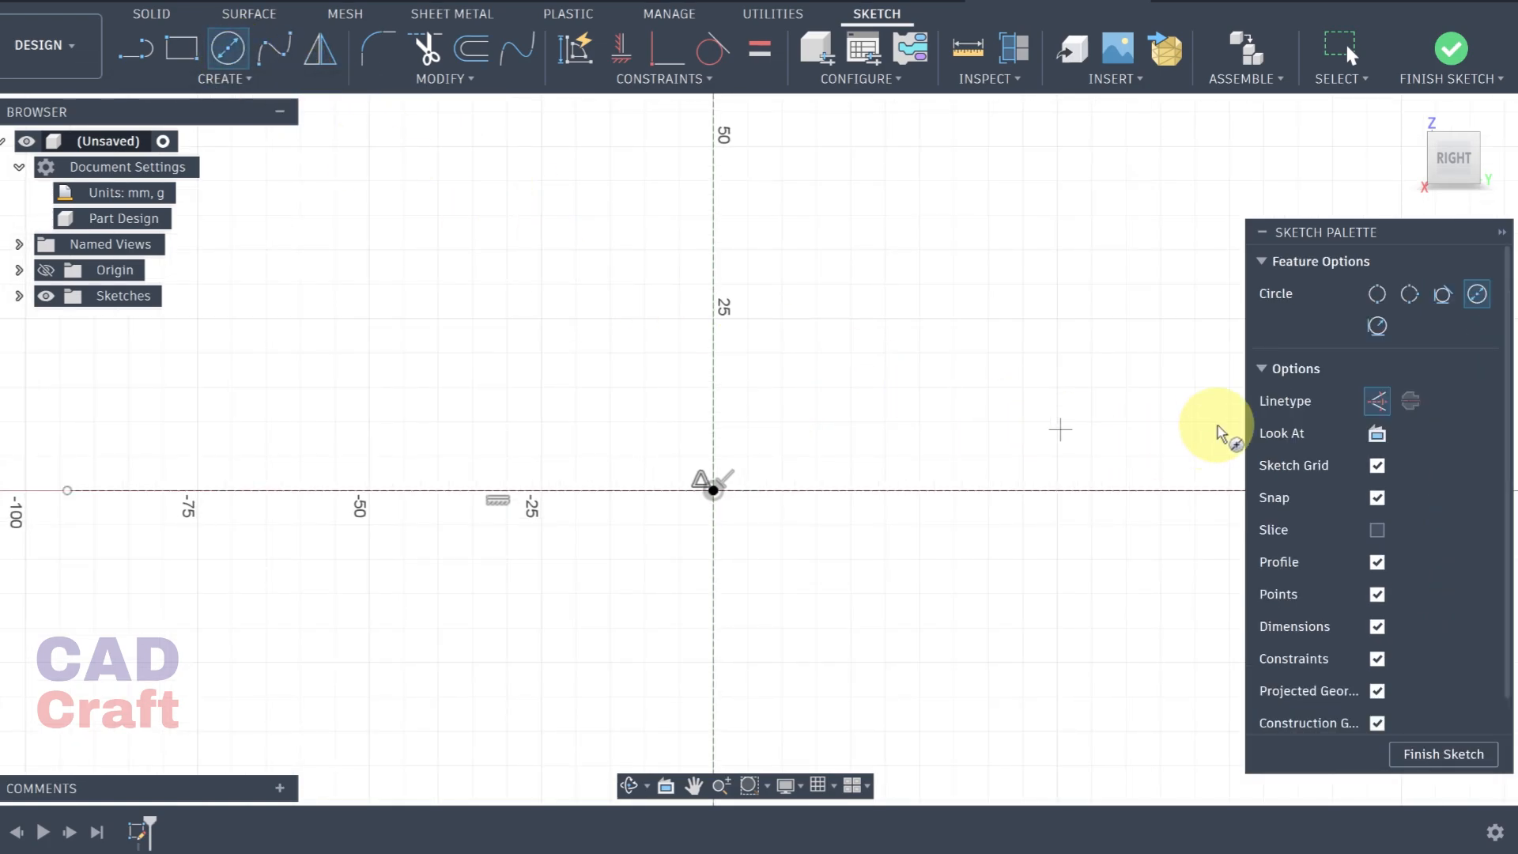
{"action": "left_click", "coordinate": [1379, 403]}
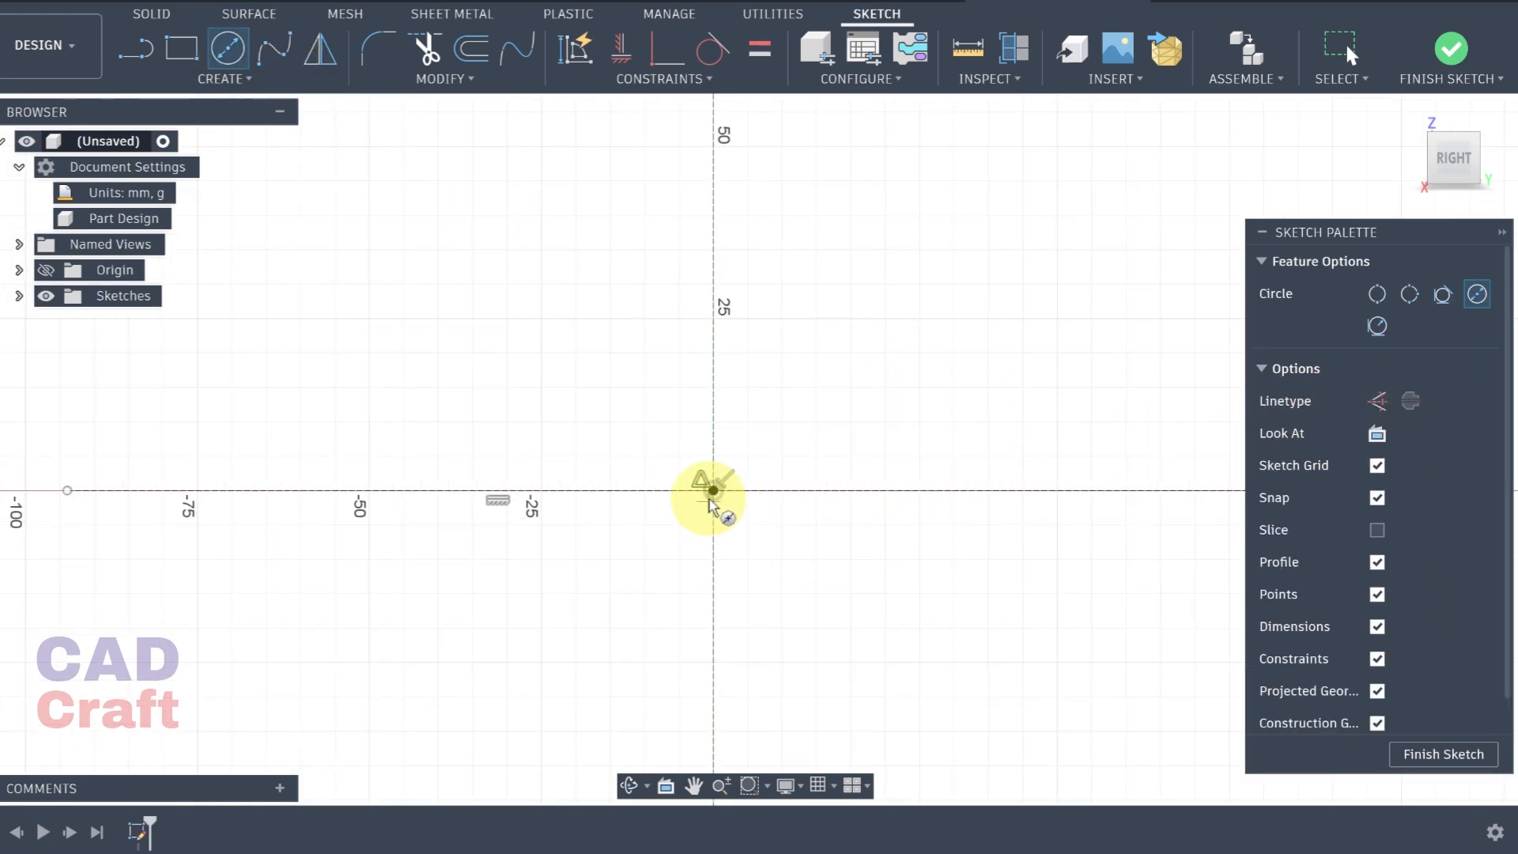
{"action": "left_click", "coordinate": [713, 490]}
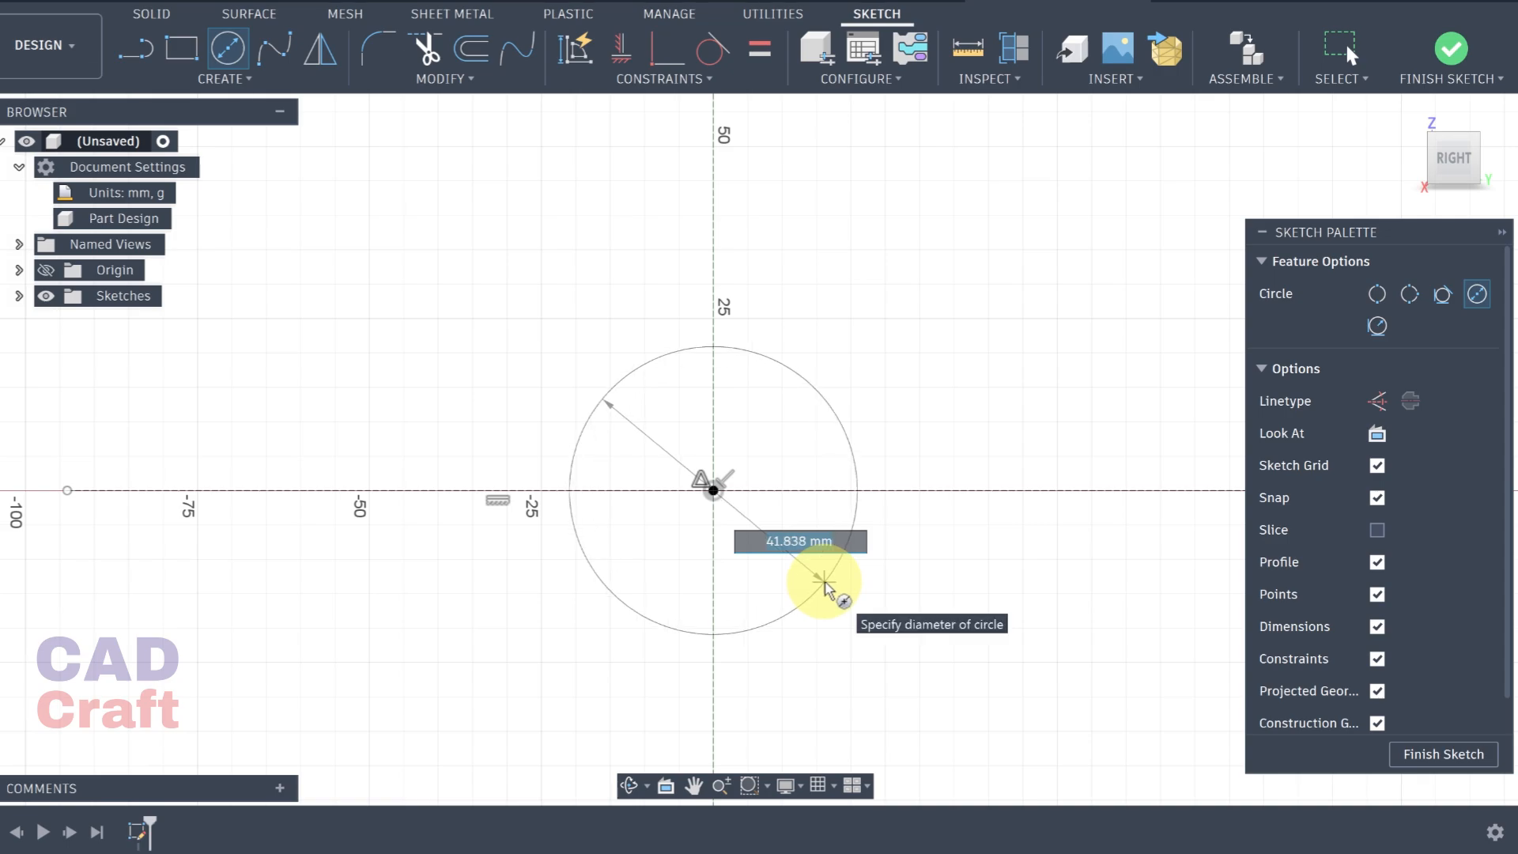
{"action": "key", "text": "Return"}
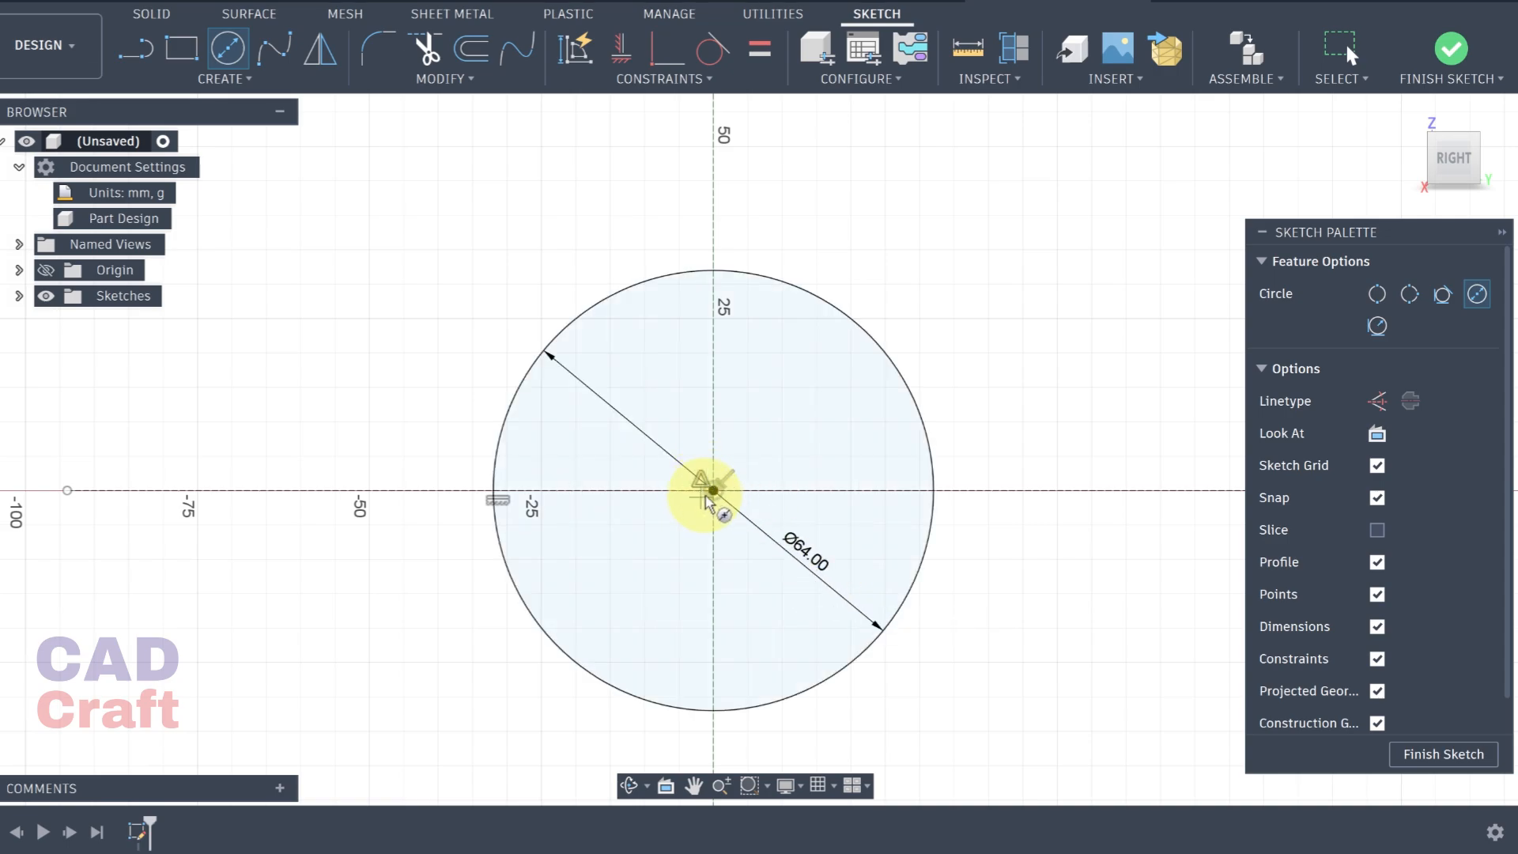
{"action": "left_click", "coordinate": [713, 490]}
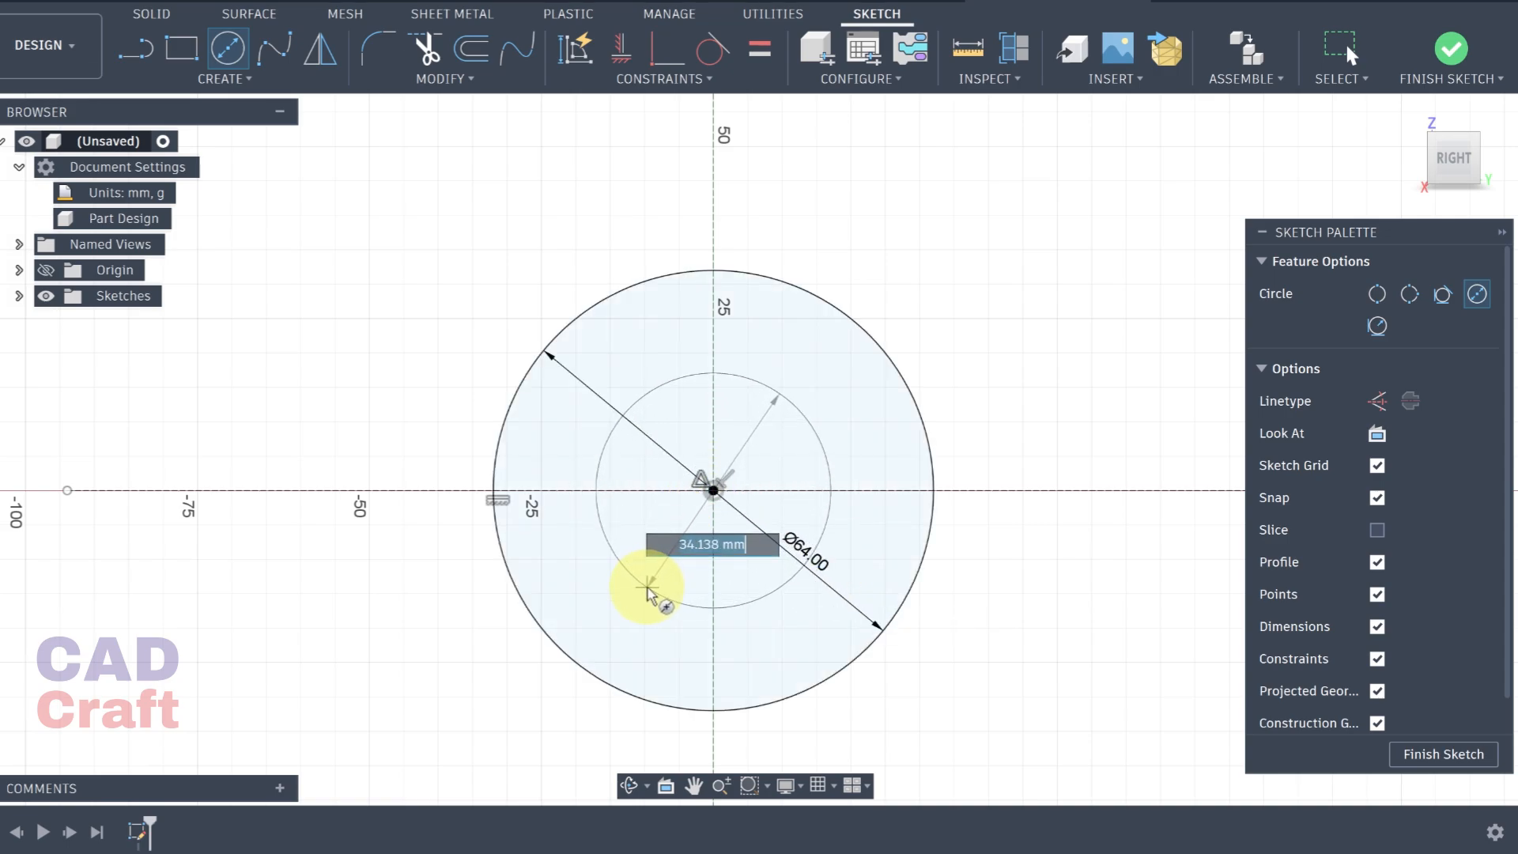
{"action": "type", "text": "40"}
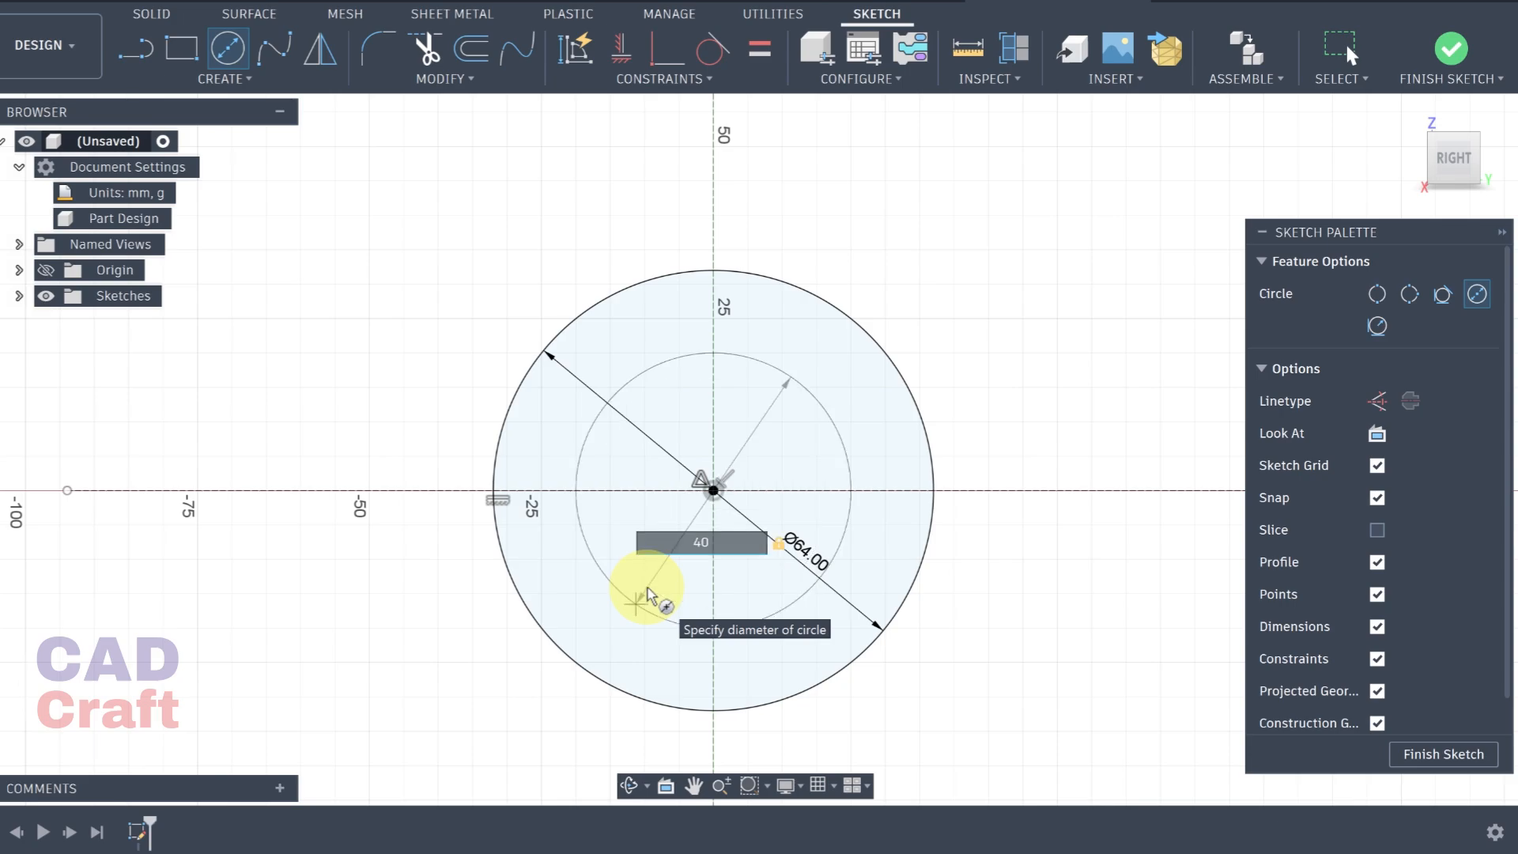
{"action": "key", "text": "Return"}
Draw a 40 mm diameter circle below and to the left of the concentric circles
{"action": "scroll", "coordinate": [833, 520], "scroll_direction": "up", "scroll_amount": 2}
{"action": "scroll", "coordinate": [833, 522], "scroll_direction": "down", "scroll_amount": 5}
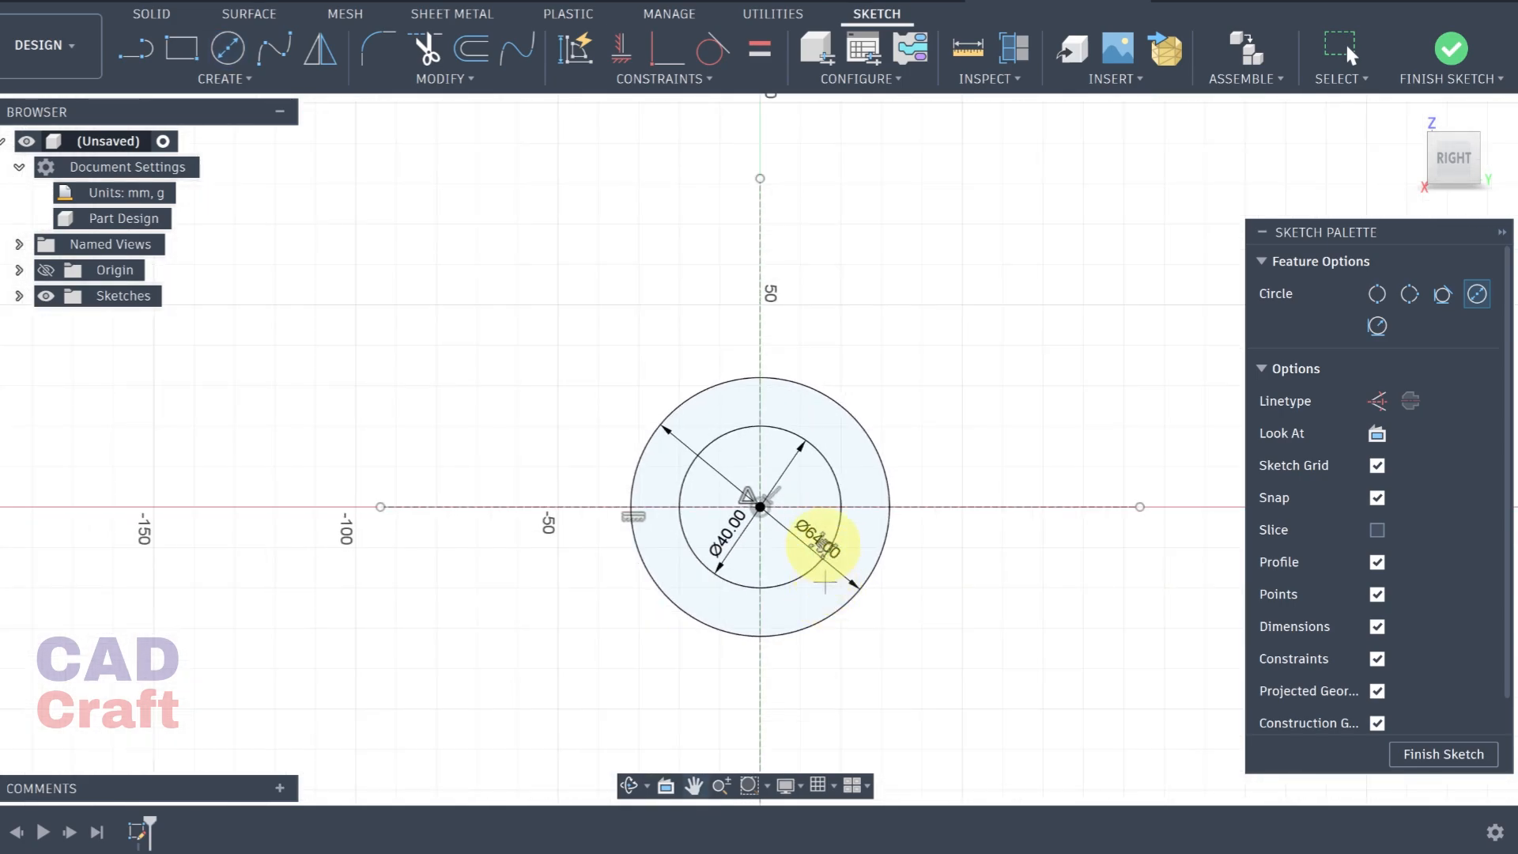
{"action": "left_click", "coordinate": [496, 571]}
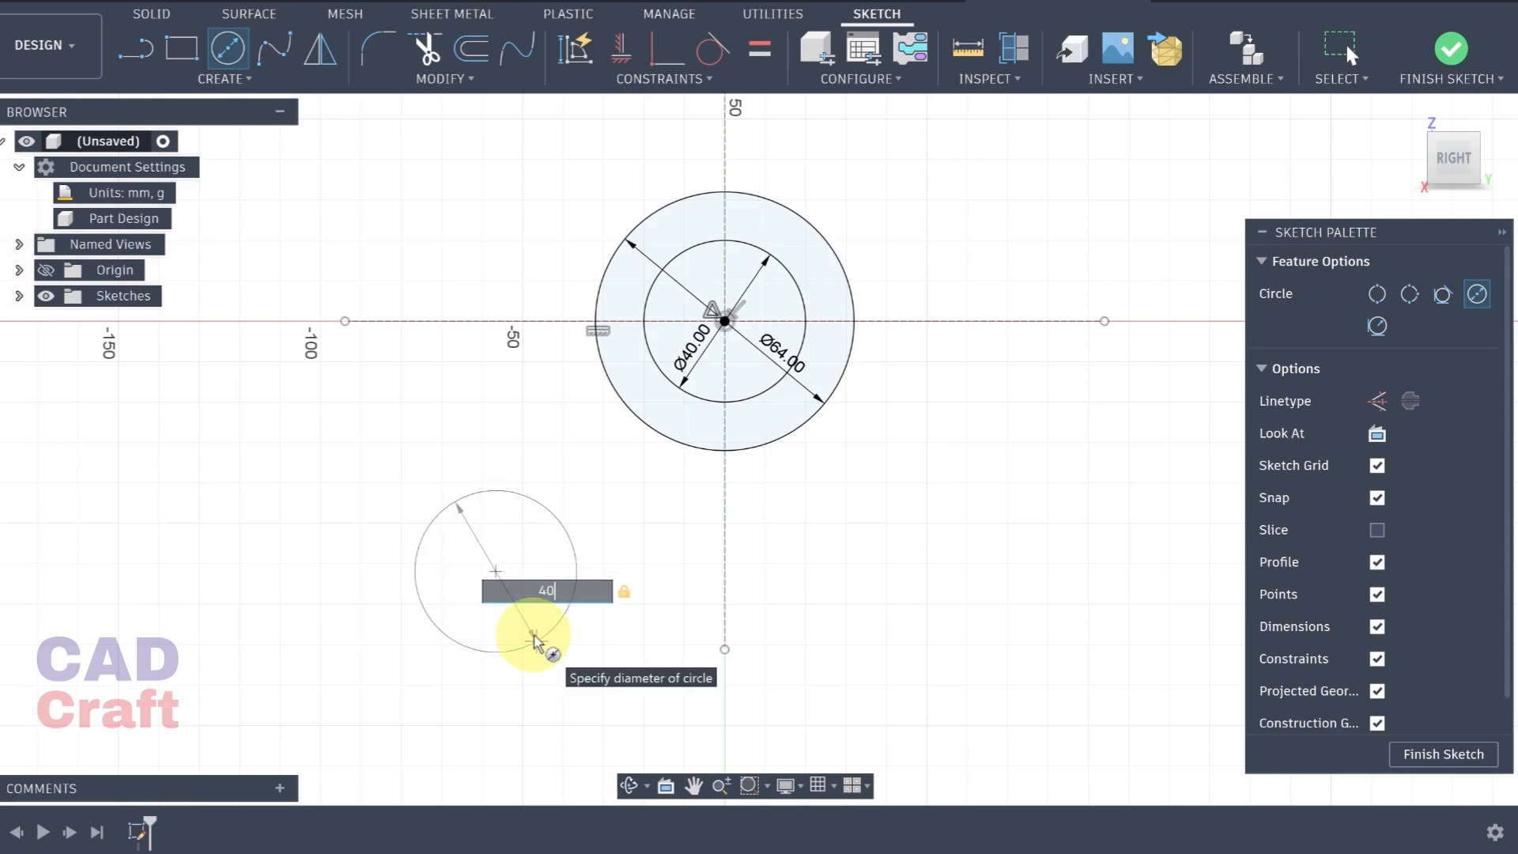
{"action": "type", "text": "40"}
{"action": "key", "text": "Return"}
Mirror the lower-left 40 mm circle about the vertical construction line
{"action": "left_click", "coordinate": [320, 49]}
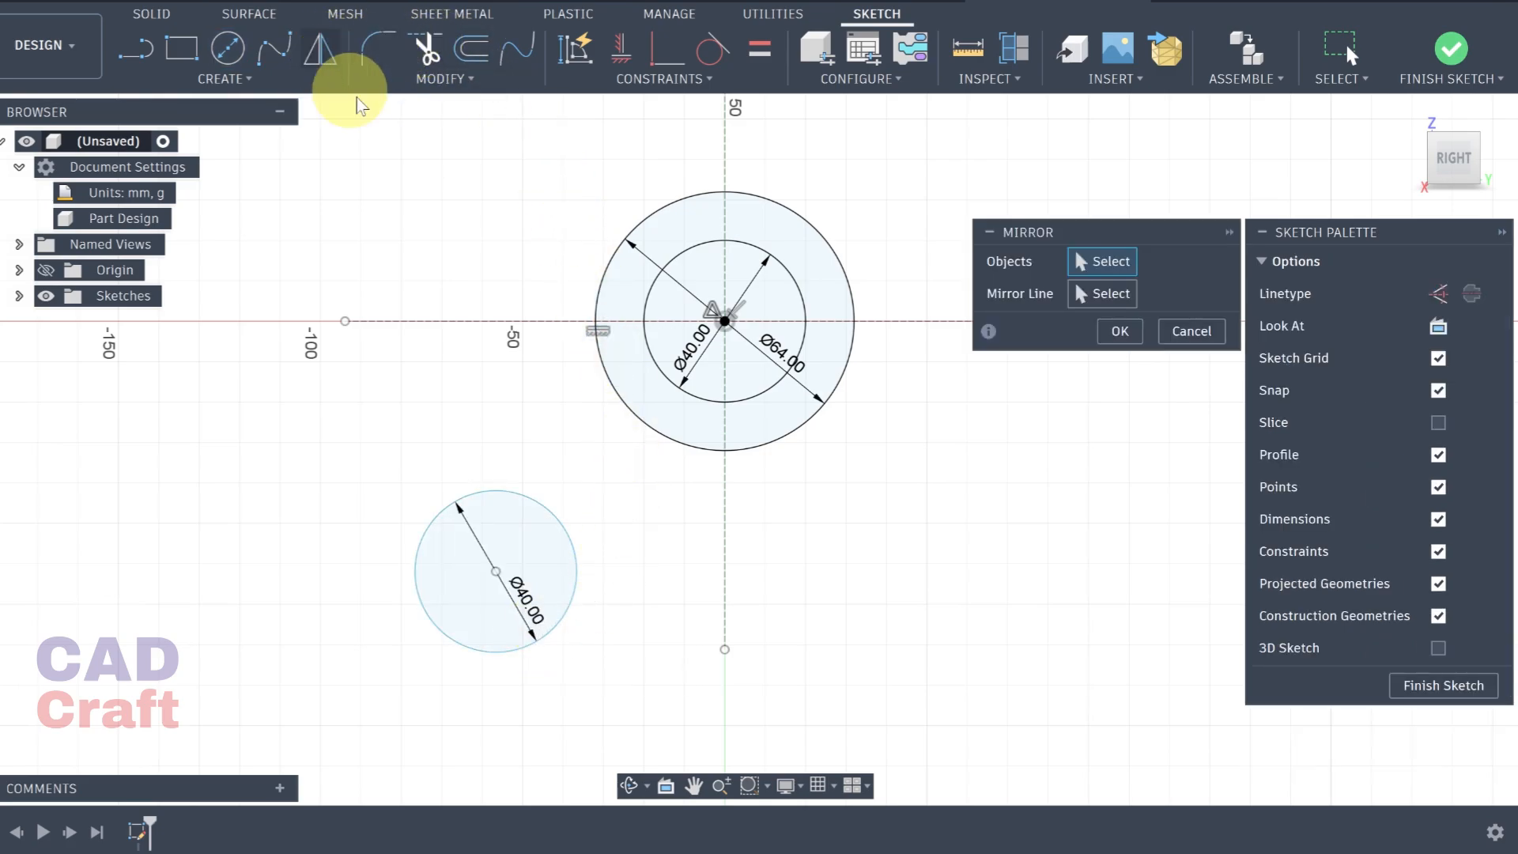
{"action": "left_click", "coordinate": [522, 494]}
{"action": "left_click", "coordinate": [1131, 287]}
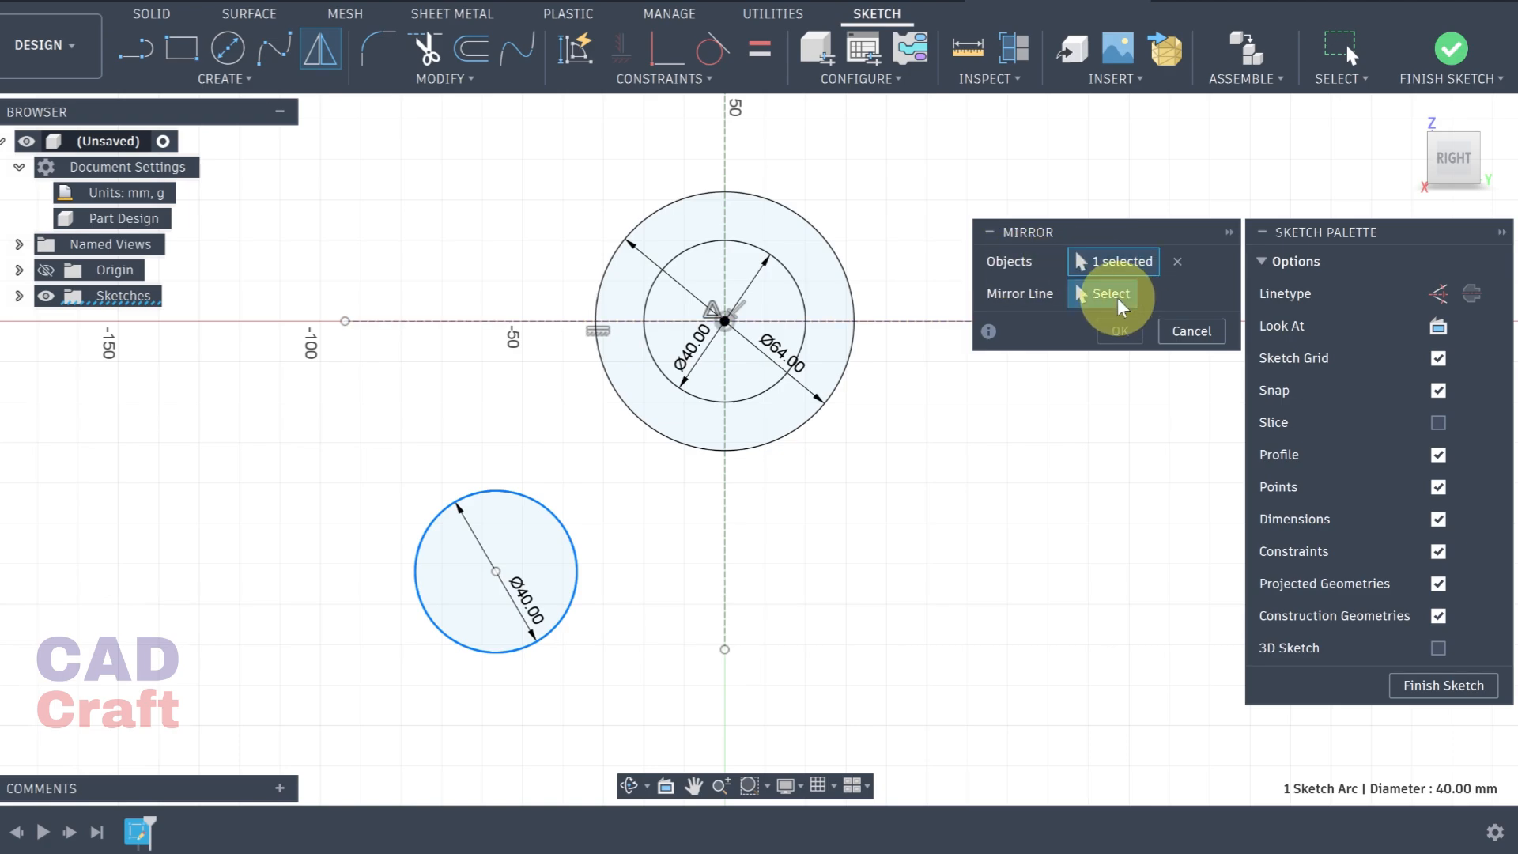
{"action": "left_click", "coordinate": [725, 542]}
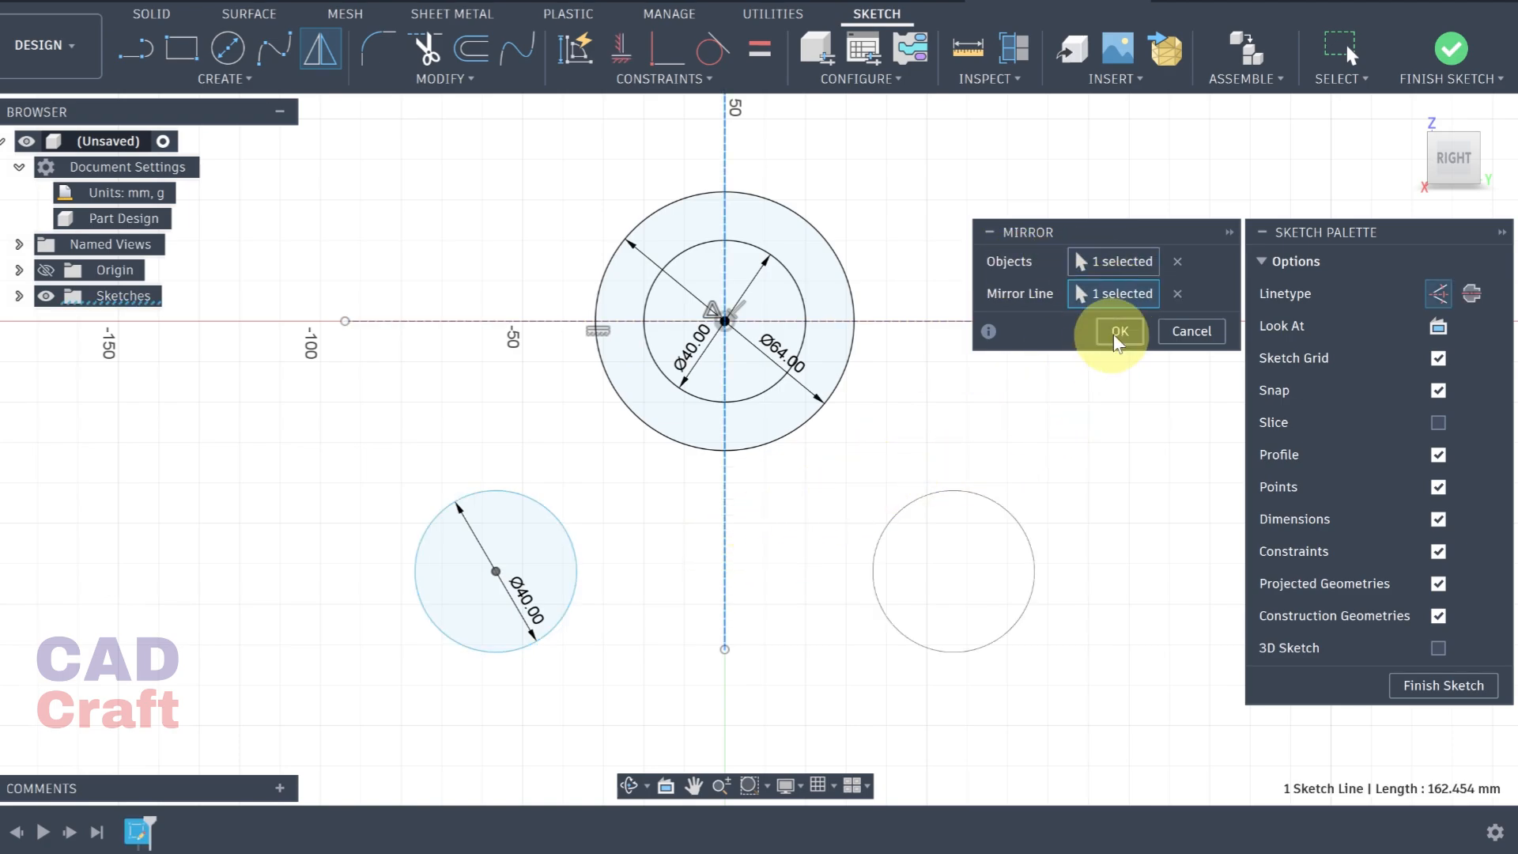
{"action": "left_click", "coordinate": [1119, 331]}
Dimension the horizontal distance between the centres of the two lower circles as 80 mm
{"action": "left_click", "coordinate": [237, 79]}
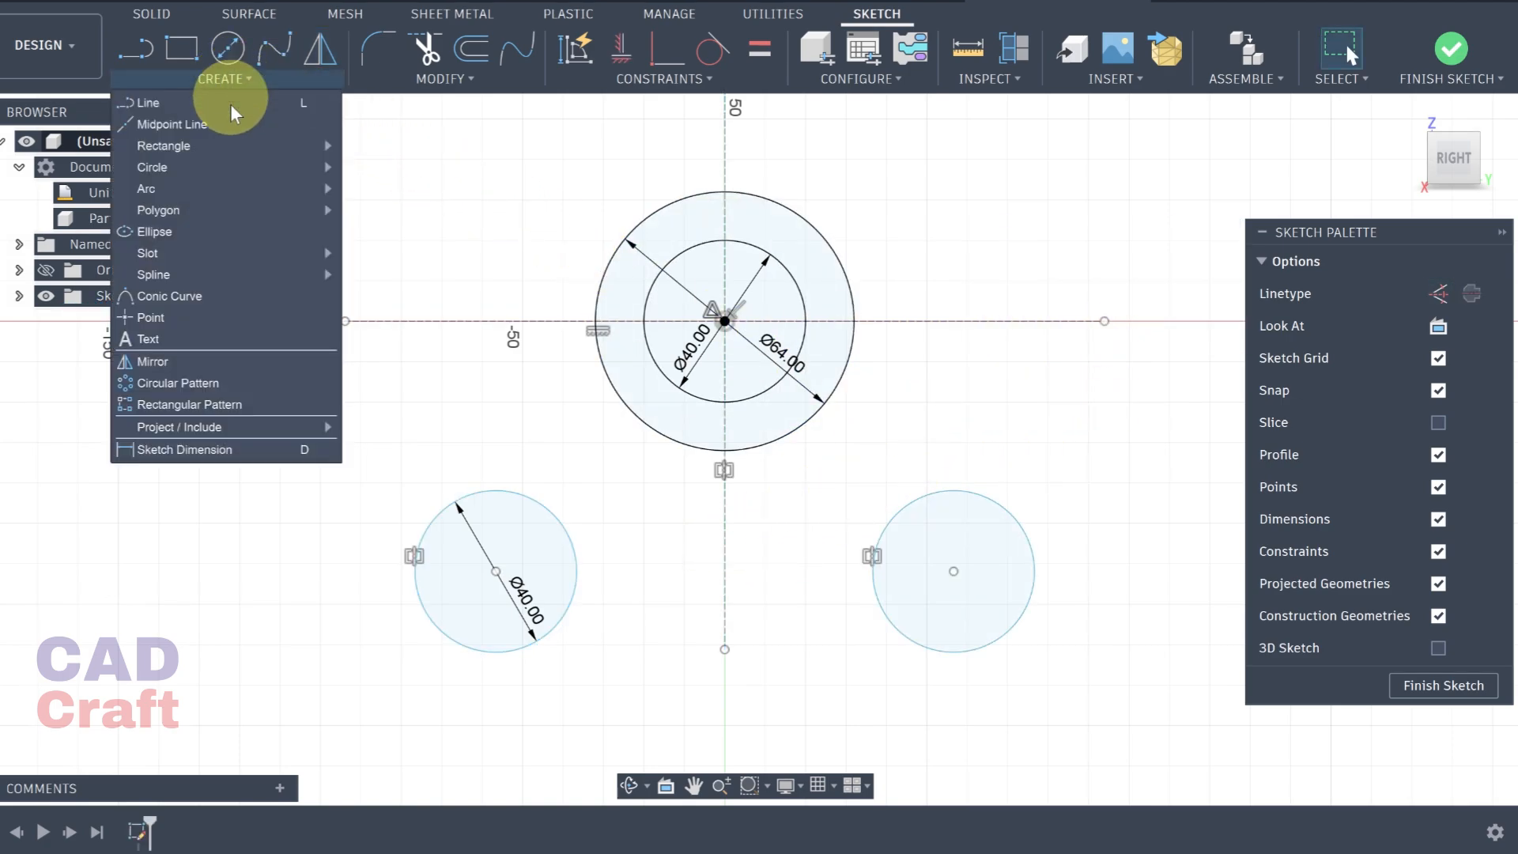
{"action": "left_click", "coordinate": [196, 452]}
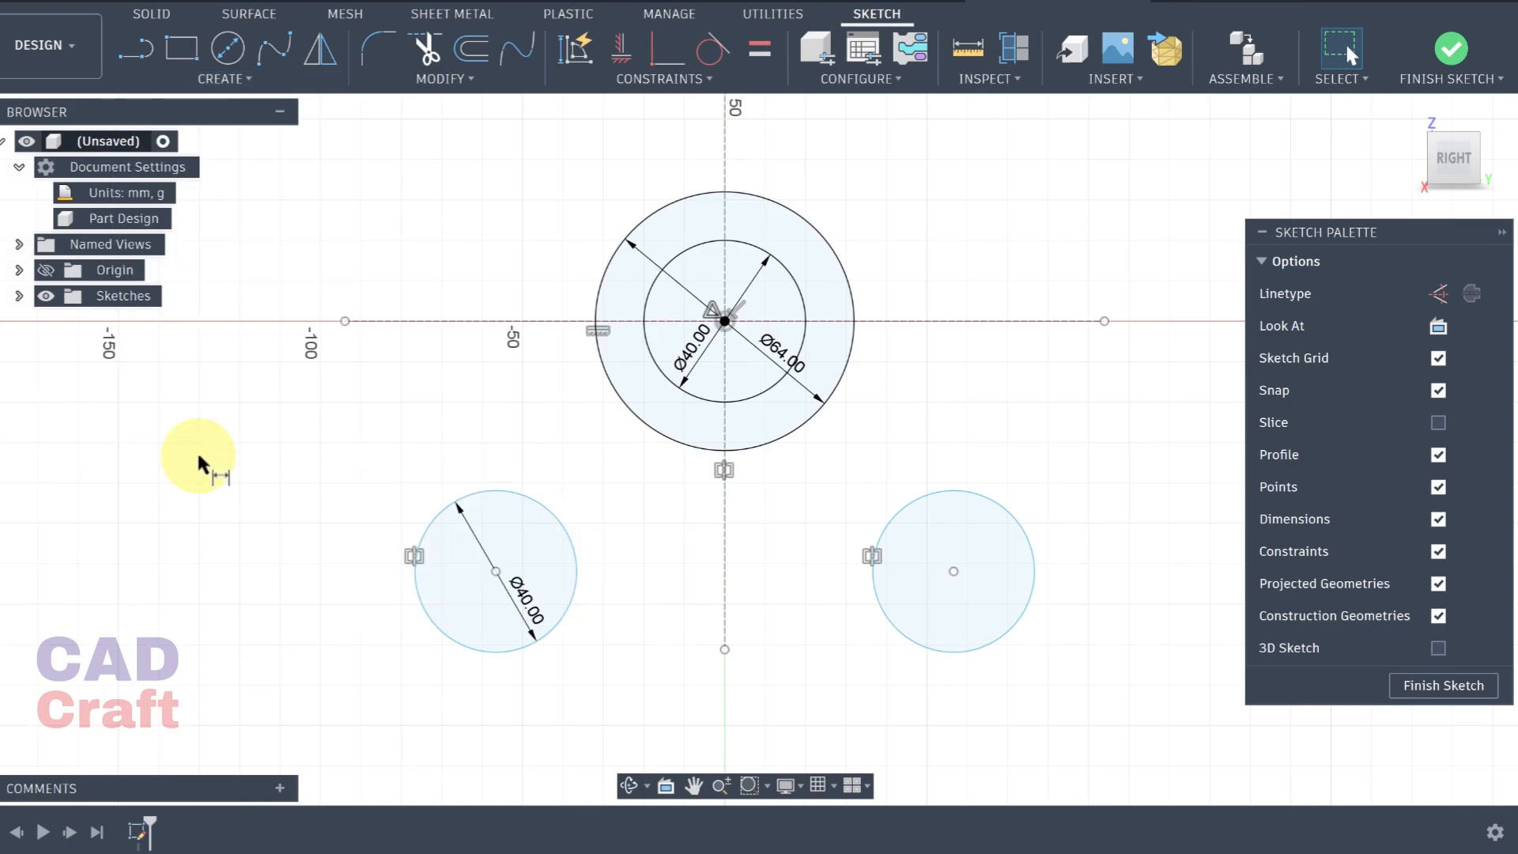
{"action": "left_click", "coordinate": [495, 571]}
{"action": "left_click", "coordinate": [953, 571]}
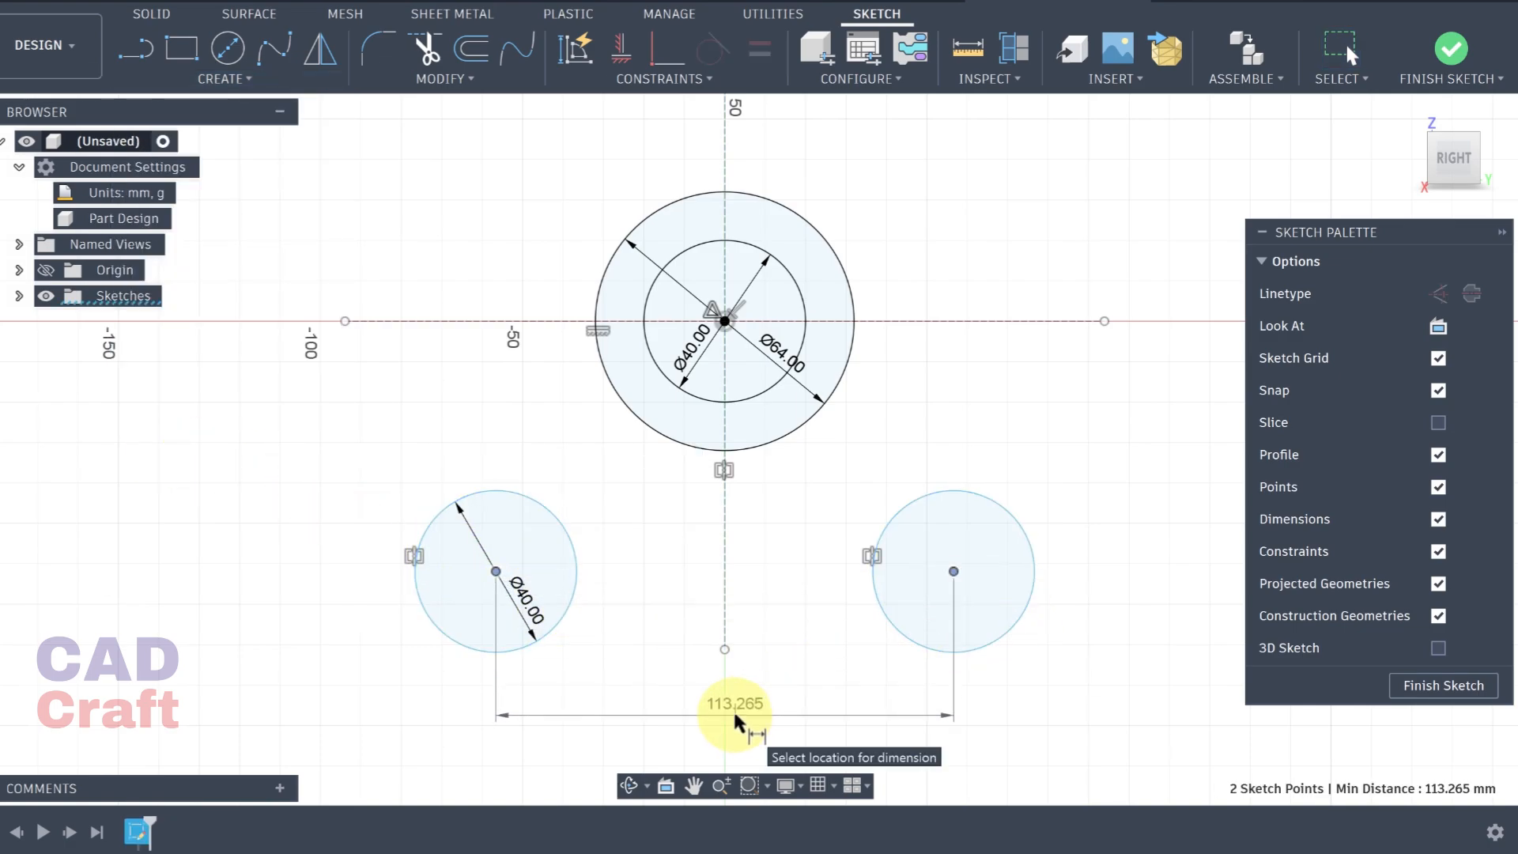
{"action": "left_click", "coordinate": [732, 709]}
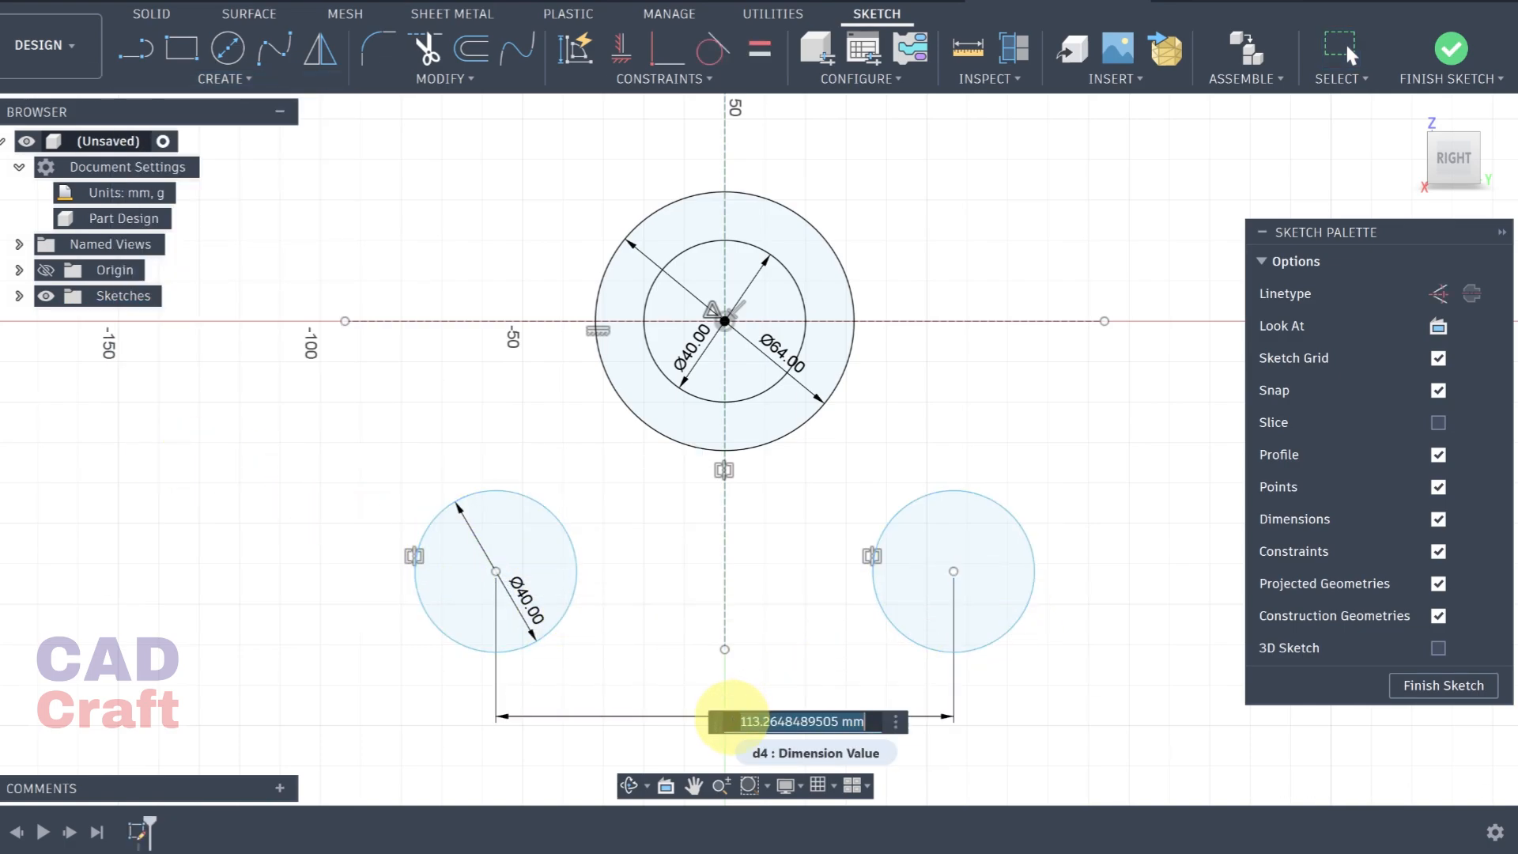
{"action": "key", "text": "Return"}
Dimension the vertical distance from the lower-right circle's centre to the horizontal construction line as 45 mm
{"action": "left_click", "coordinate": [883, 571]}
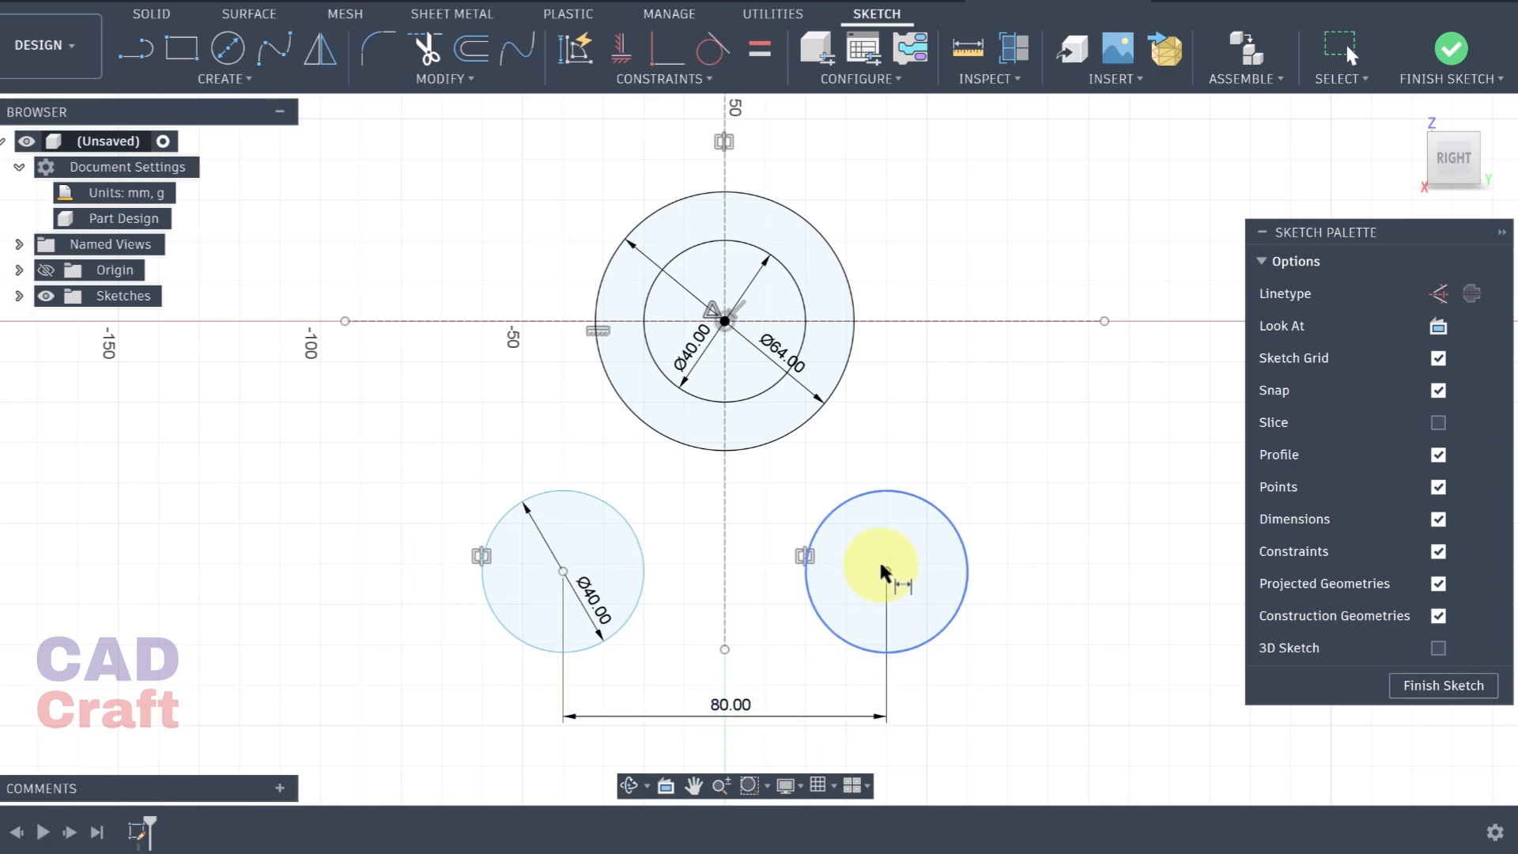
{"action": "left_click", "coordinate": [1003, 320]}
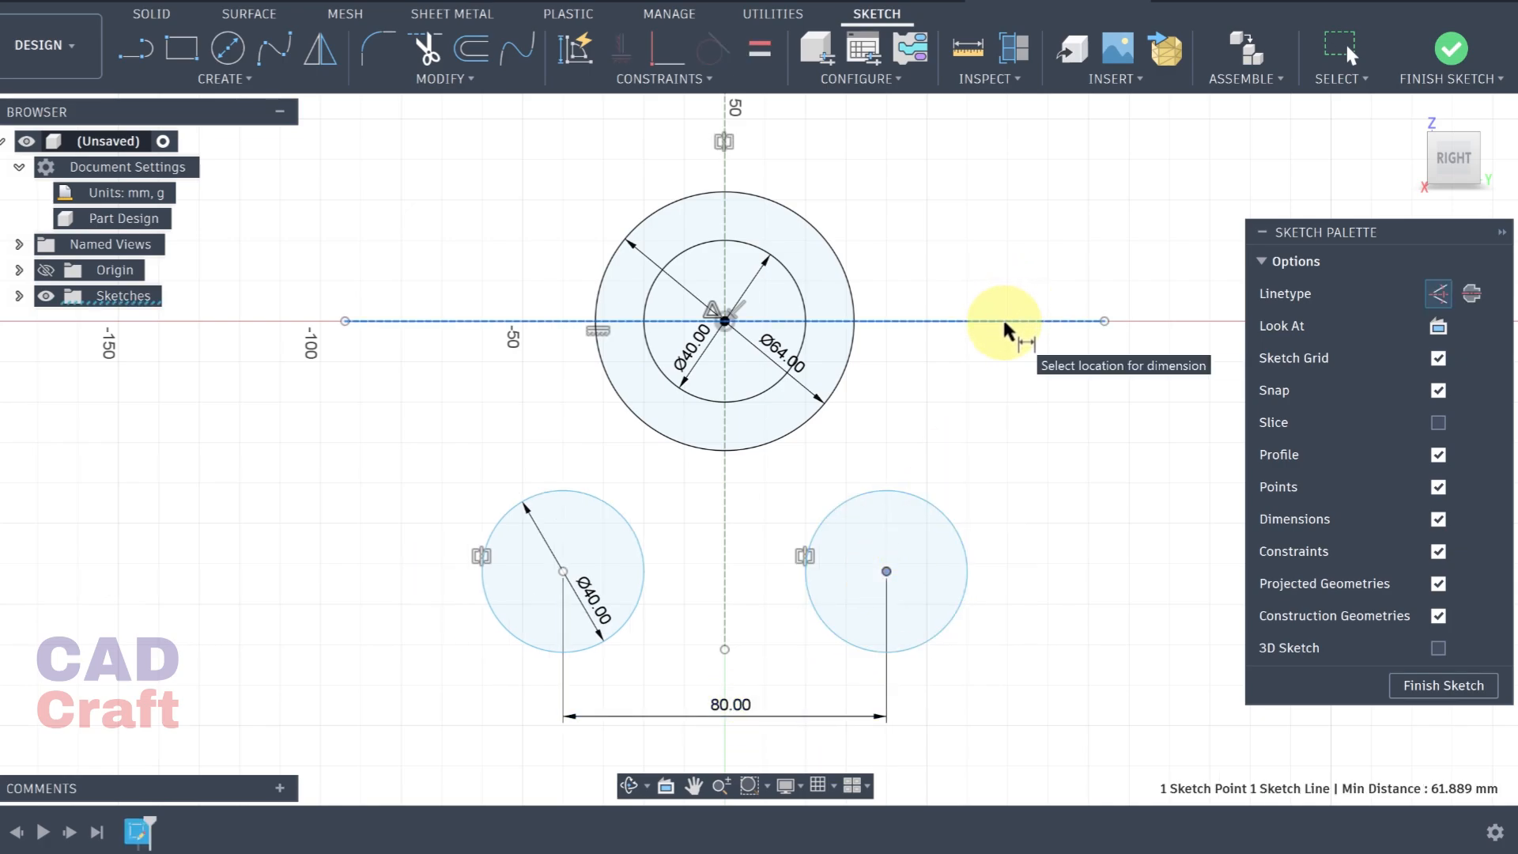
{"action": "left_click", "coordinate": [1132, 451]}
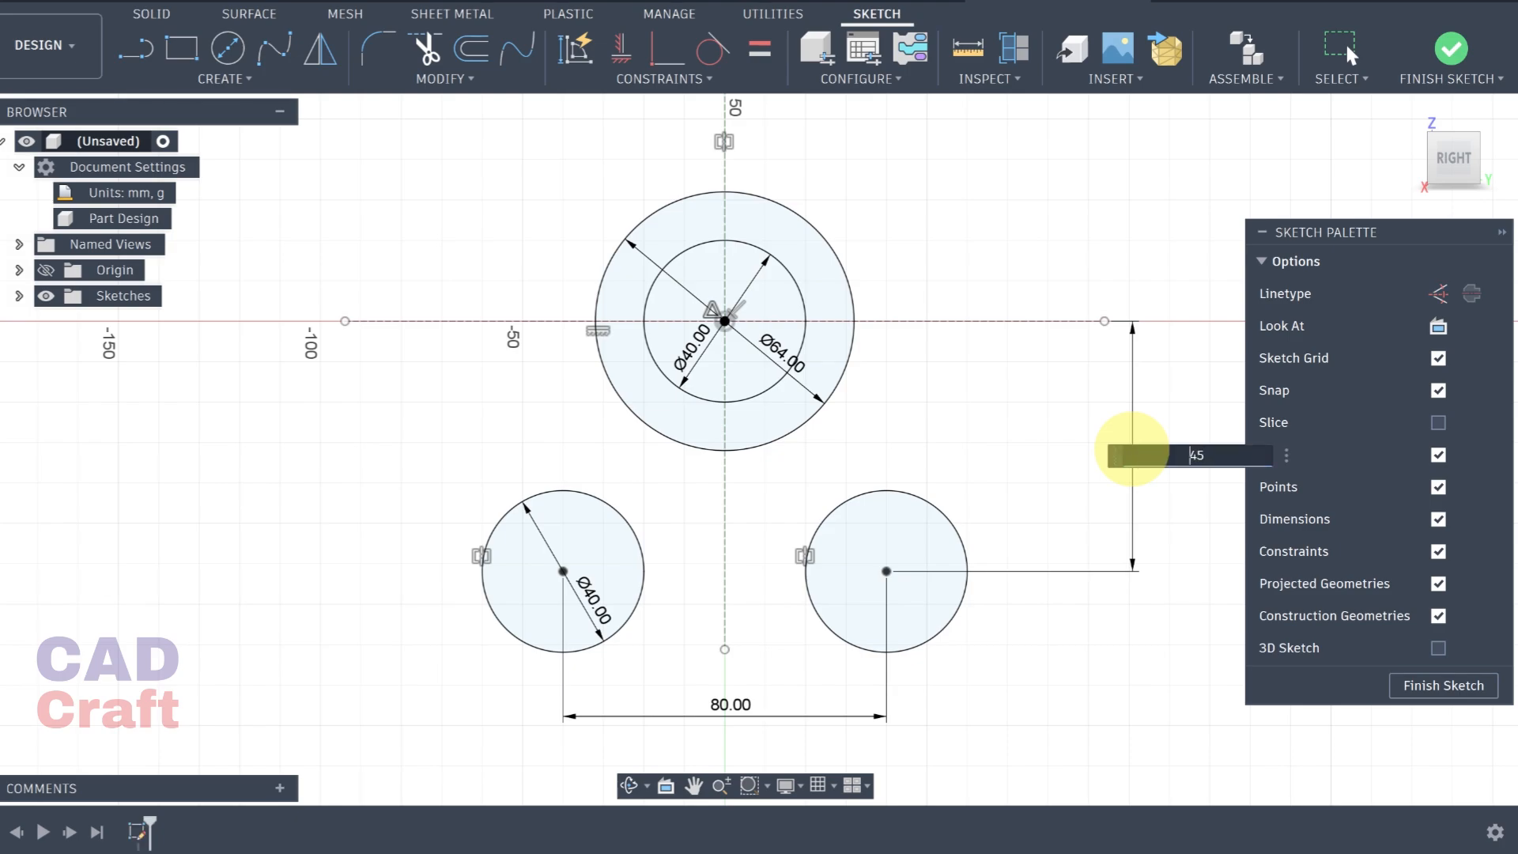
{"action": "key", "text": "Return"}
Sketch two slanted lines, one outside each side of the circles, running from beside the large circle down past the lower circles
{"action": "scroll", "coordinate": [859, 448], "scroll_direction": "down", "scroll_amount": 2}
{"action": "scroll", "coordinate": [859, 445], "scroll_direction": "up", "scroll_amount": 4}
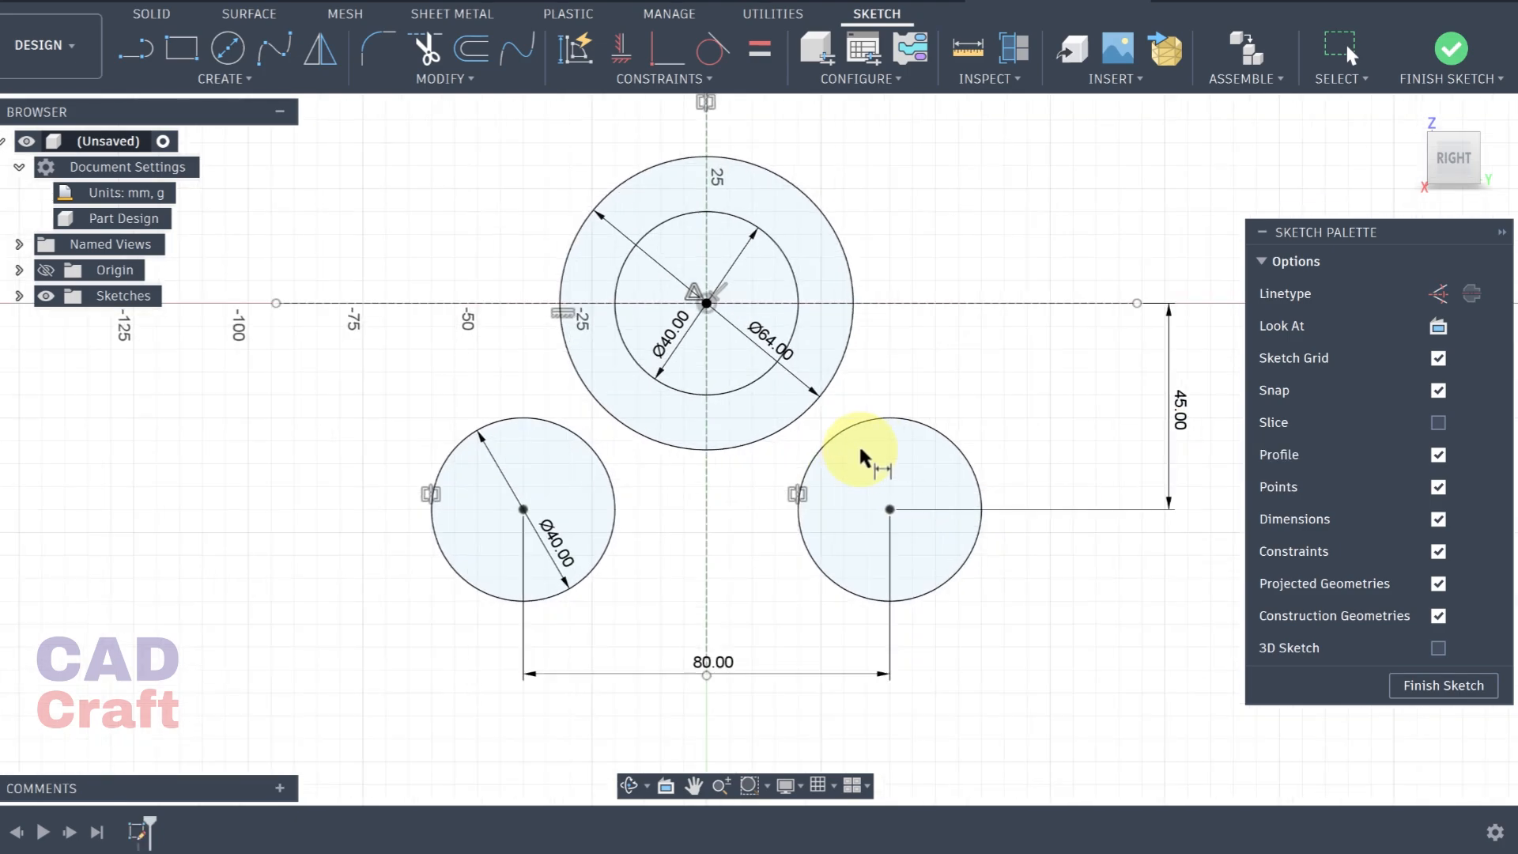
{"action": "left_click", "coordinate": [138, 47]}
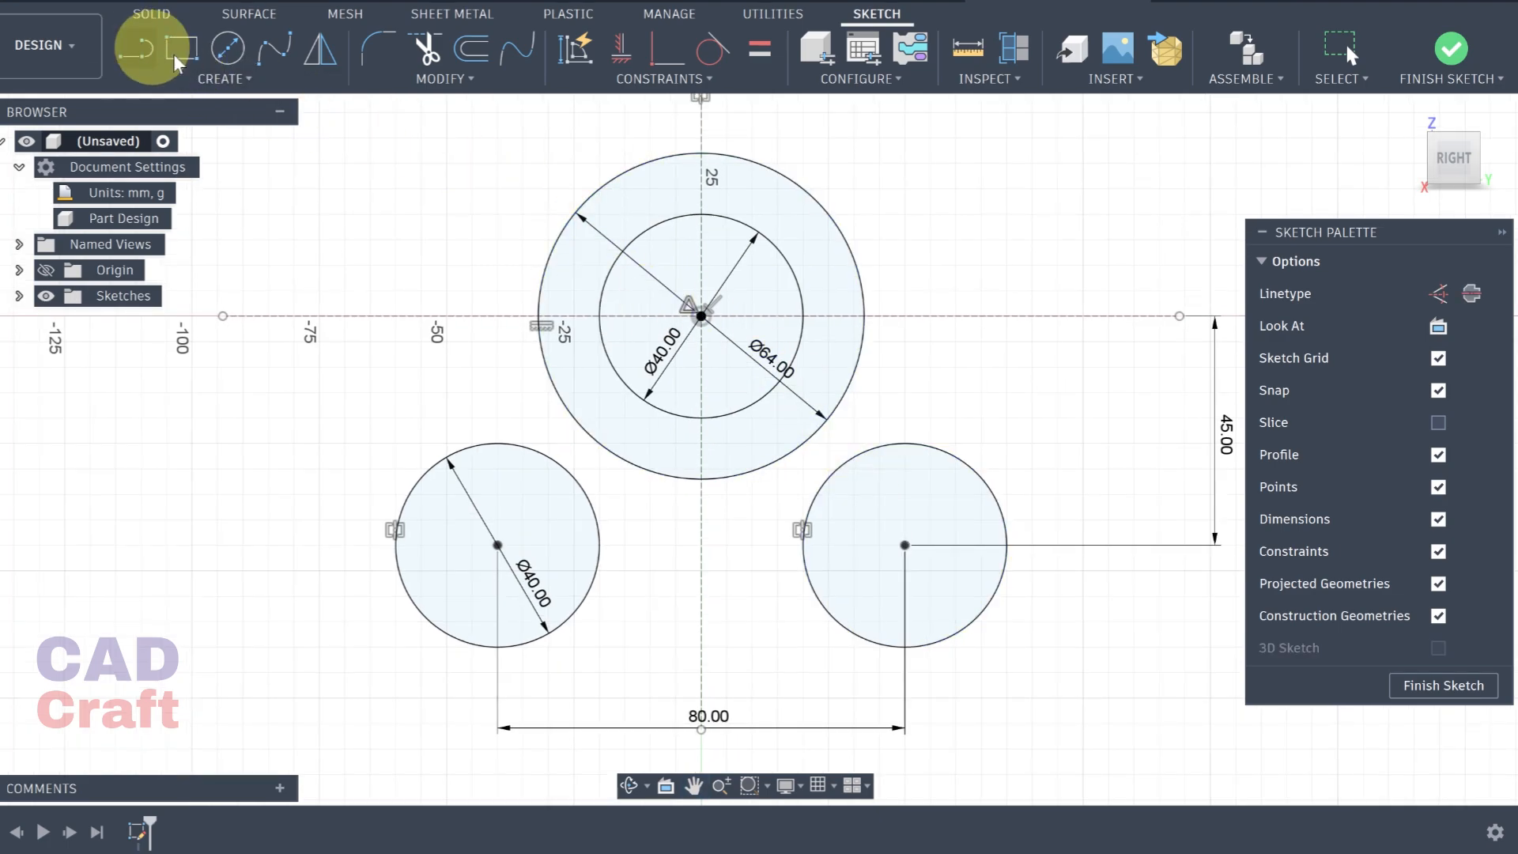
{"action": "left_click", "coordinate": [325, 539]}
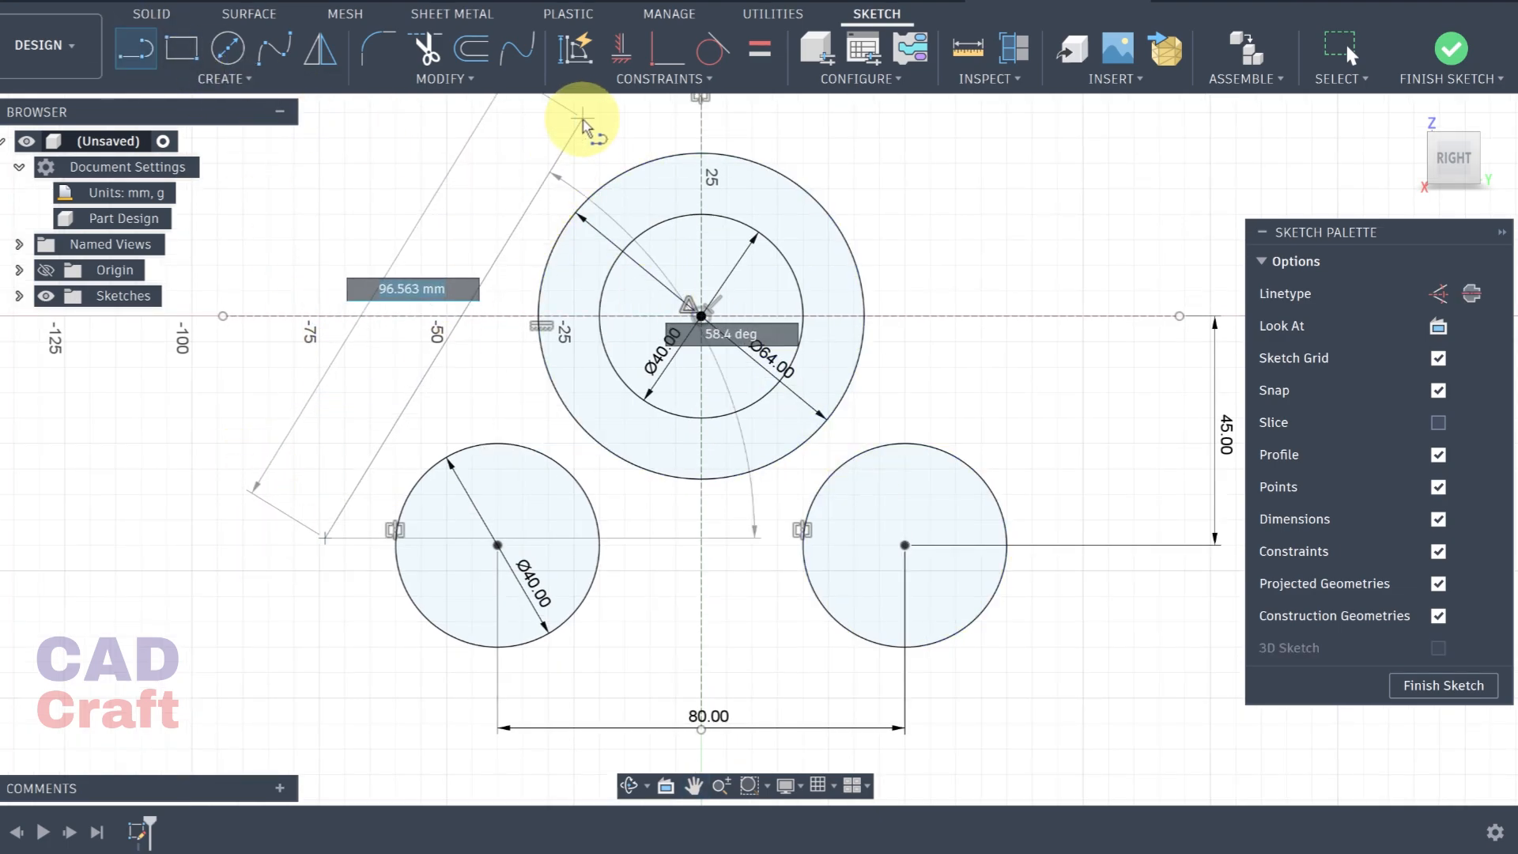
{"action": "left_click", "coordinate": [583, 121]}
{"action": "left_click", "coordinate": [136, 48]}
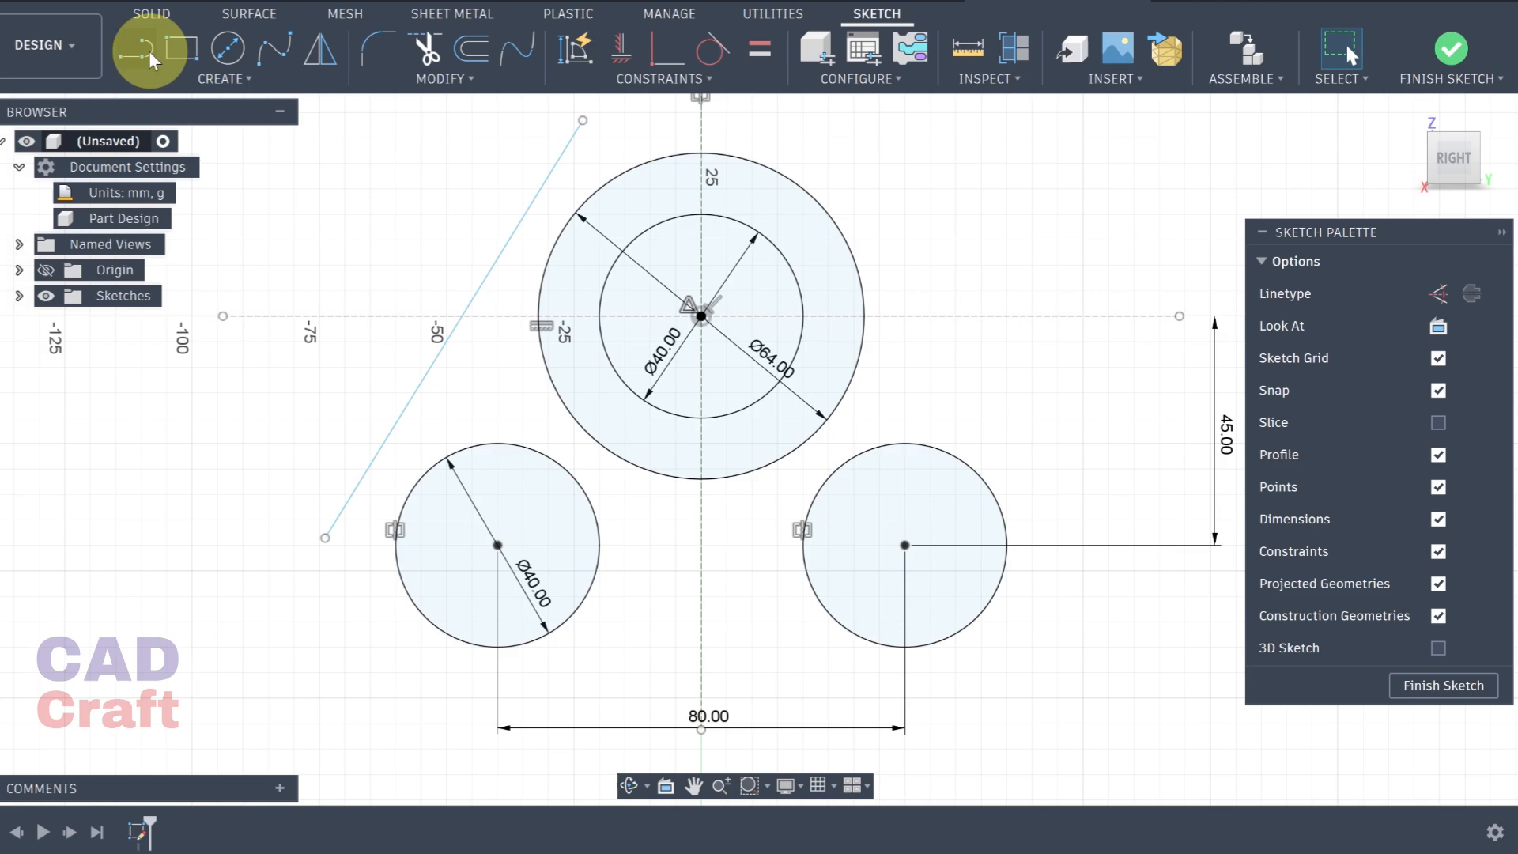
{"action": "left_click", "coordinate": [798, 120]}
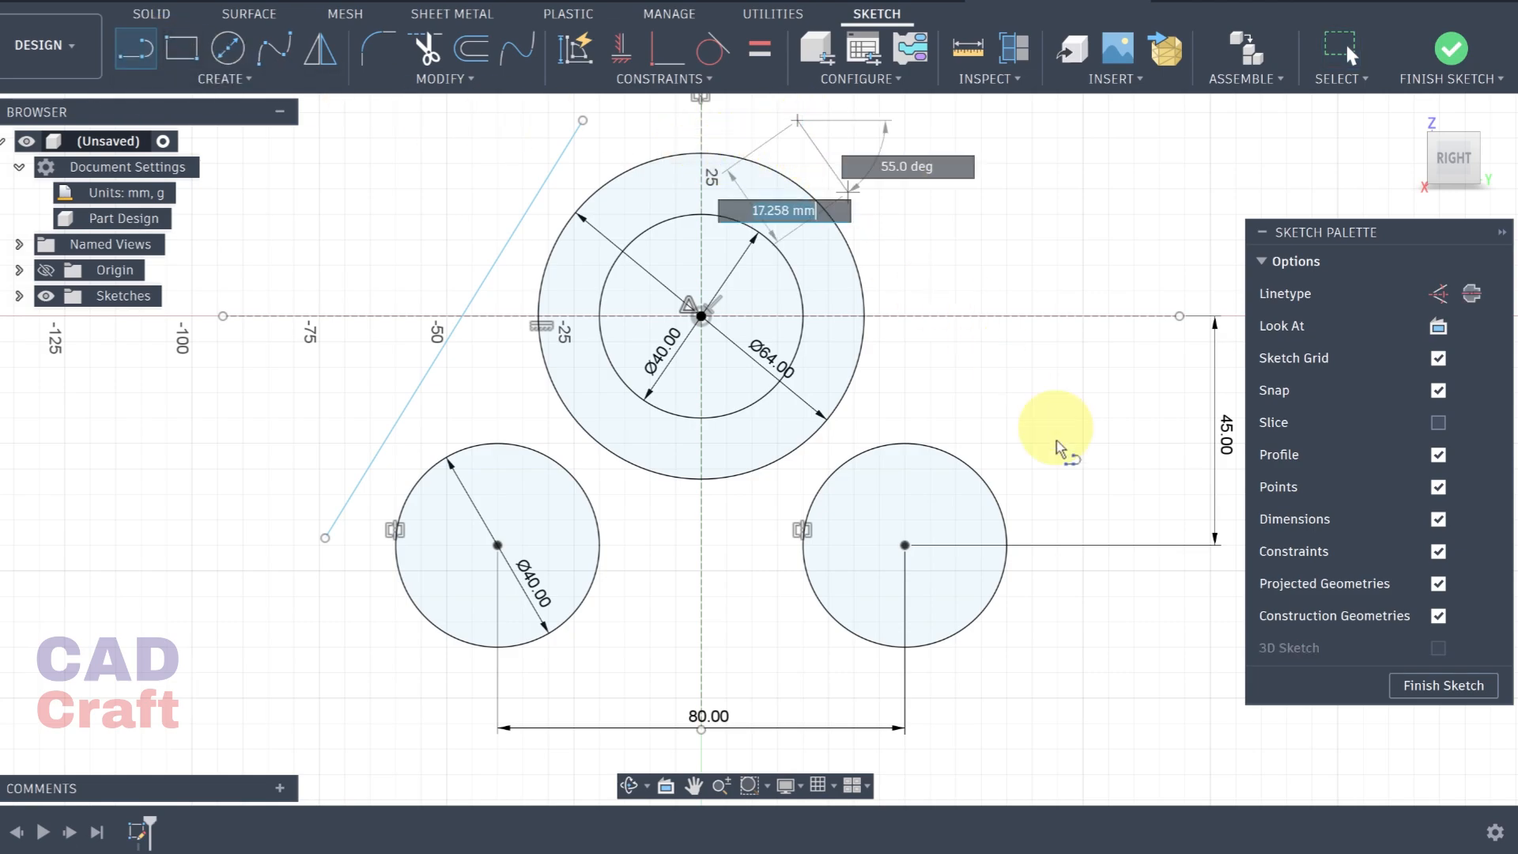
{"action": "left_click", "coordinate": [1078, 528]}
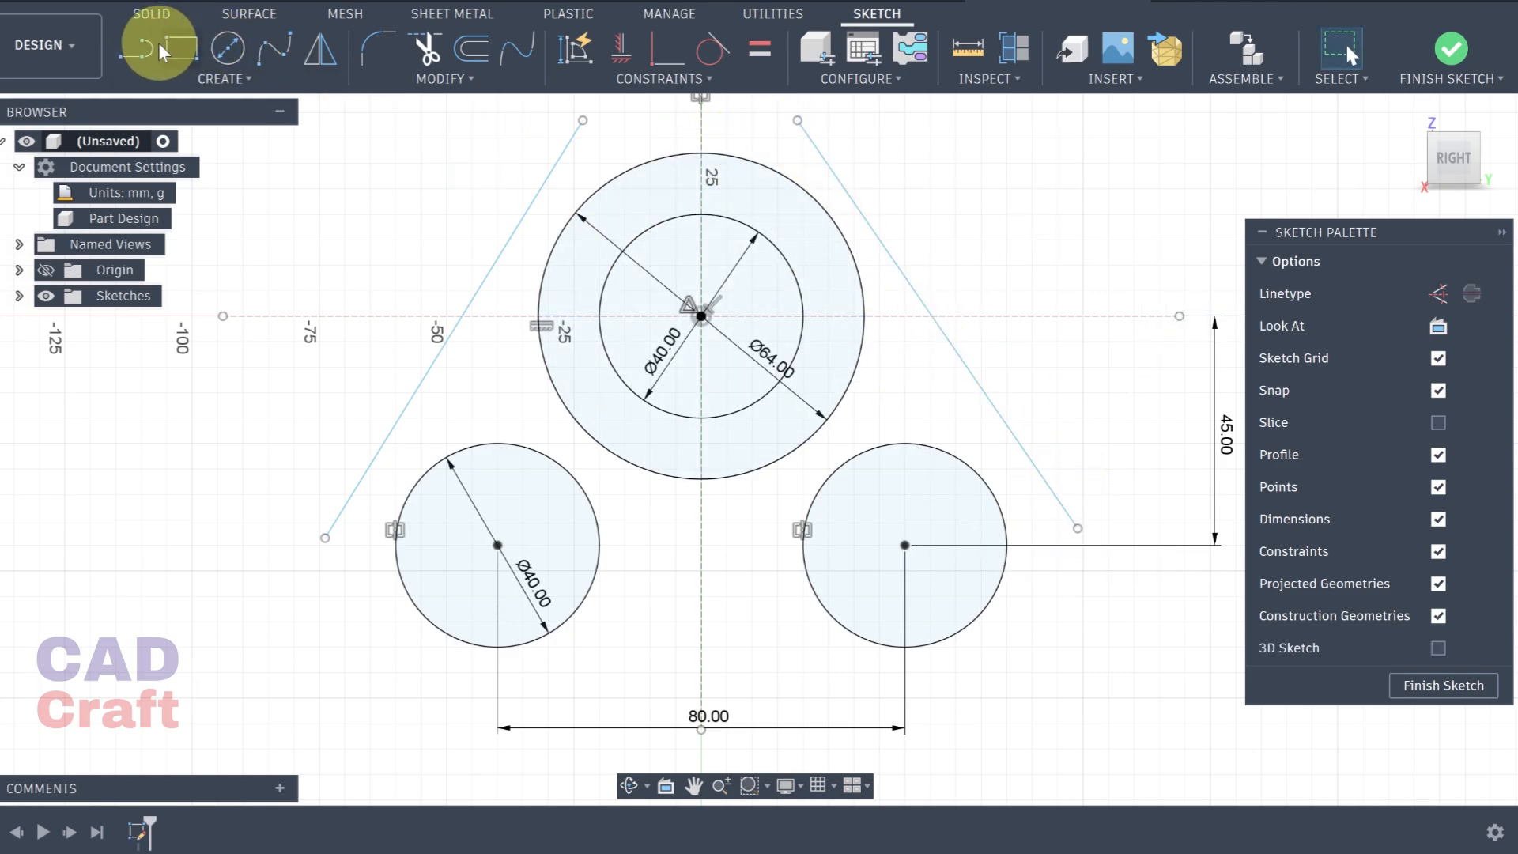
Sketch a horizontal line just below the two lower circles, extending past both of them
{"action": "left_click", "coordinate": [135, 47]}
{"action": "left_click", "coordinate": [389, 686]}
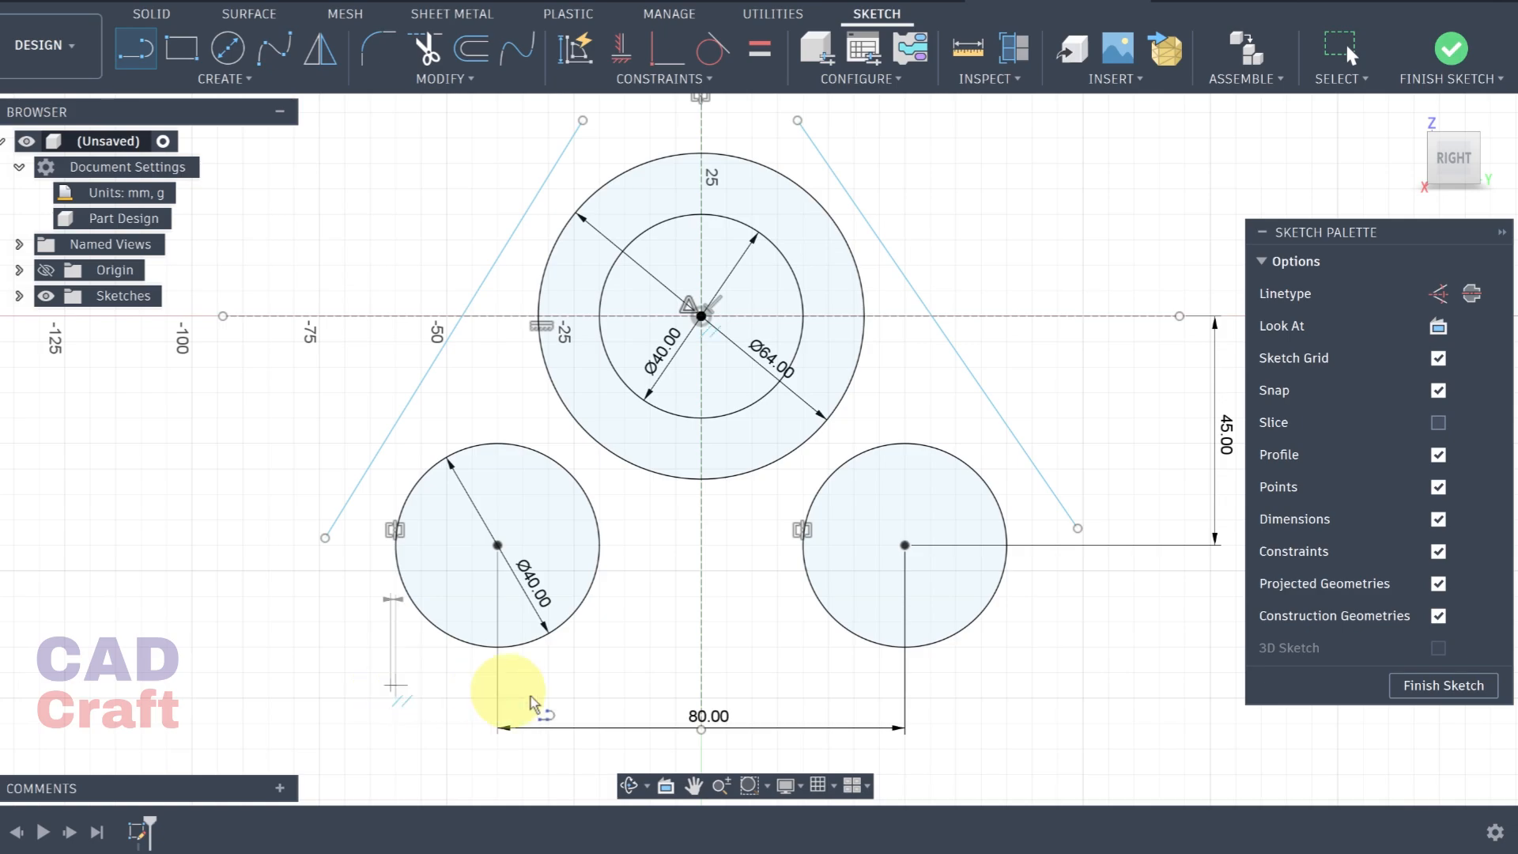
{"action": "left_click", "coordinate": [1058, 685]}
{"action": "key", "text": "Escape"}
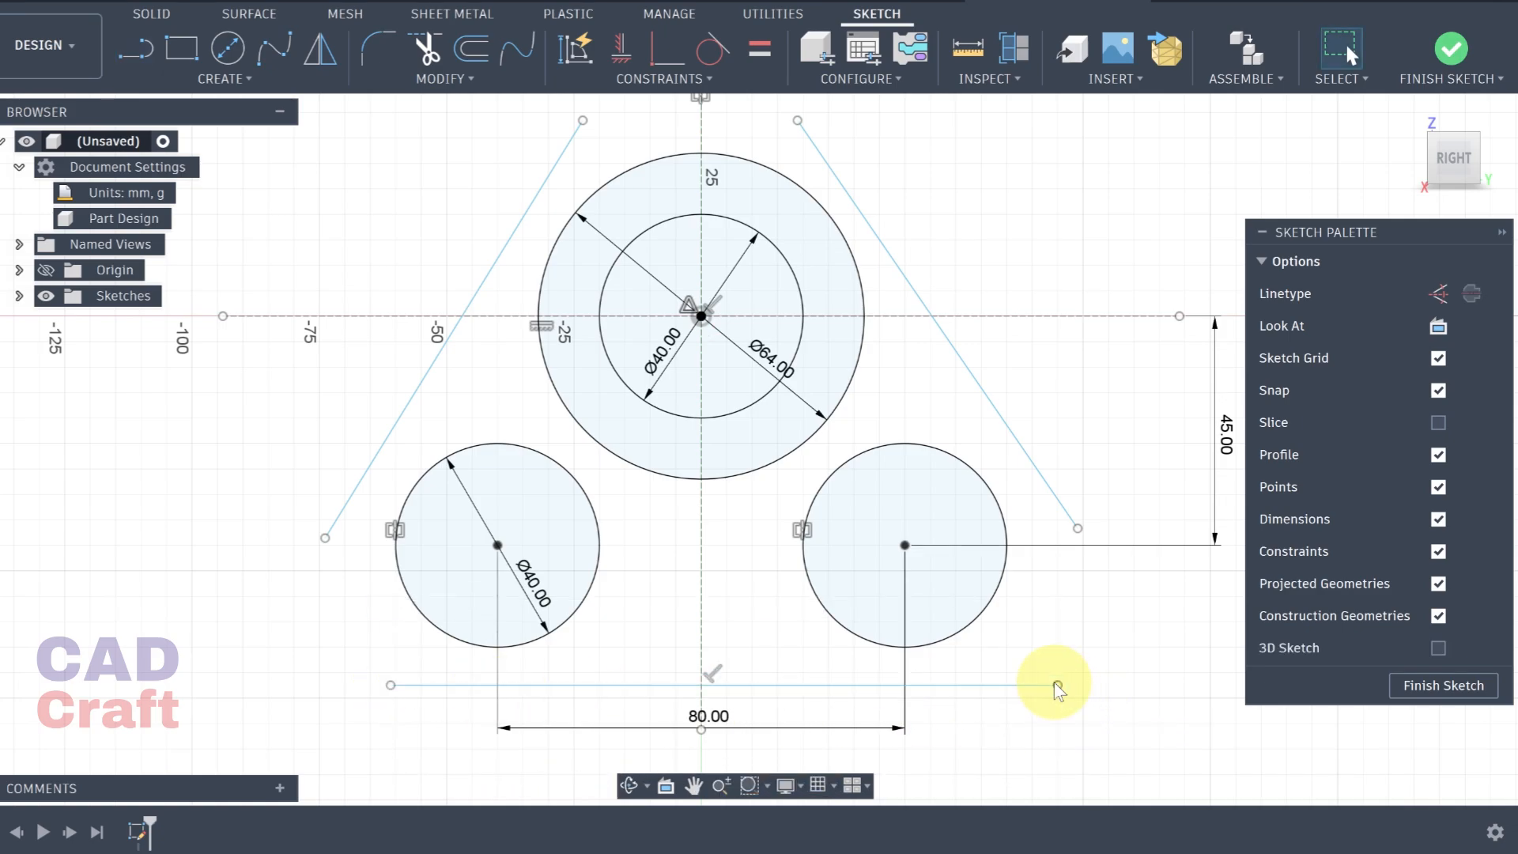
Constrain the left slanted line tangent to the 64 mm circle and to the lower-left circle
{"action": "left_click", "coordinate": [435, 57]}
{"action": "left_click", "coordinate": [711, 44]}
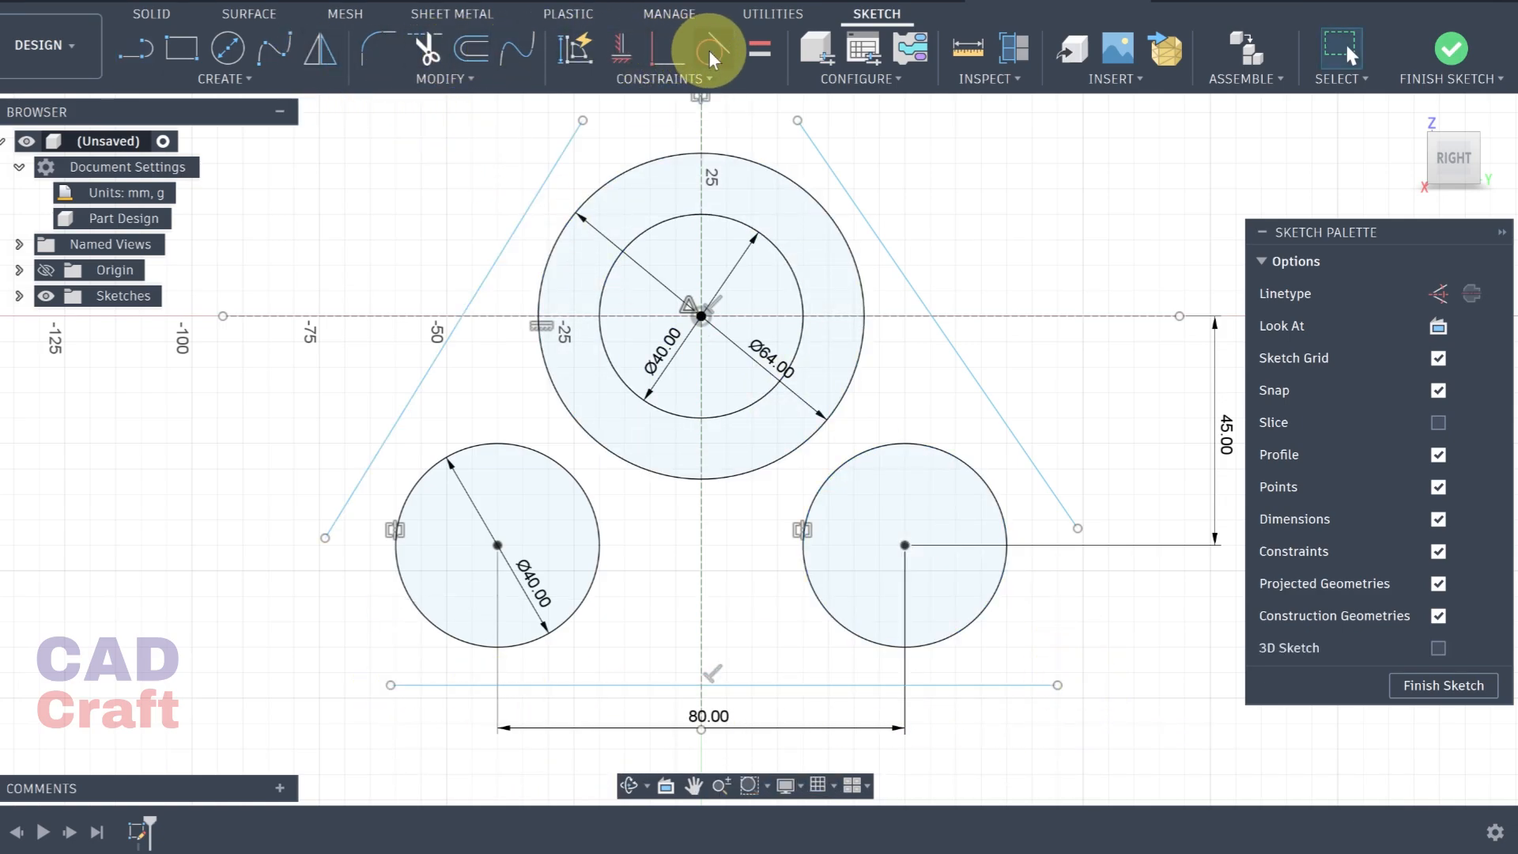
{"action": "left_click", "coordinate": [576, 129]}
{"action": "left_click", "coordinate": [623, 164]}
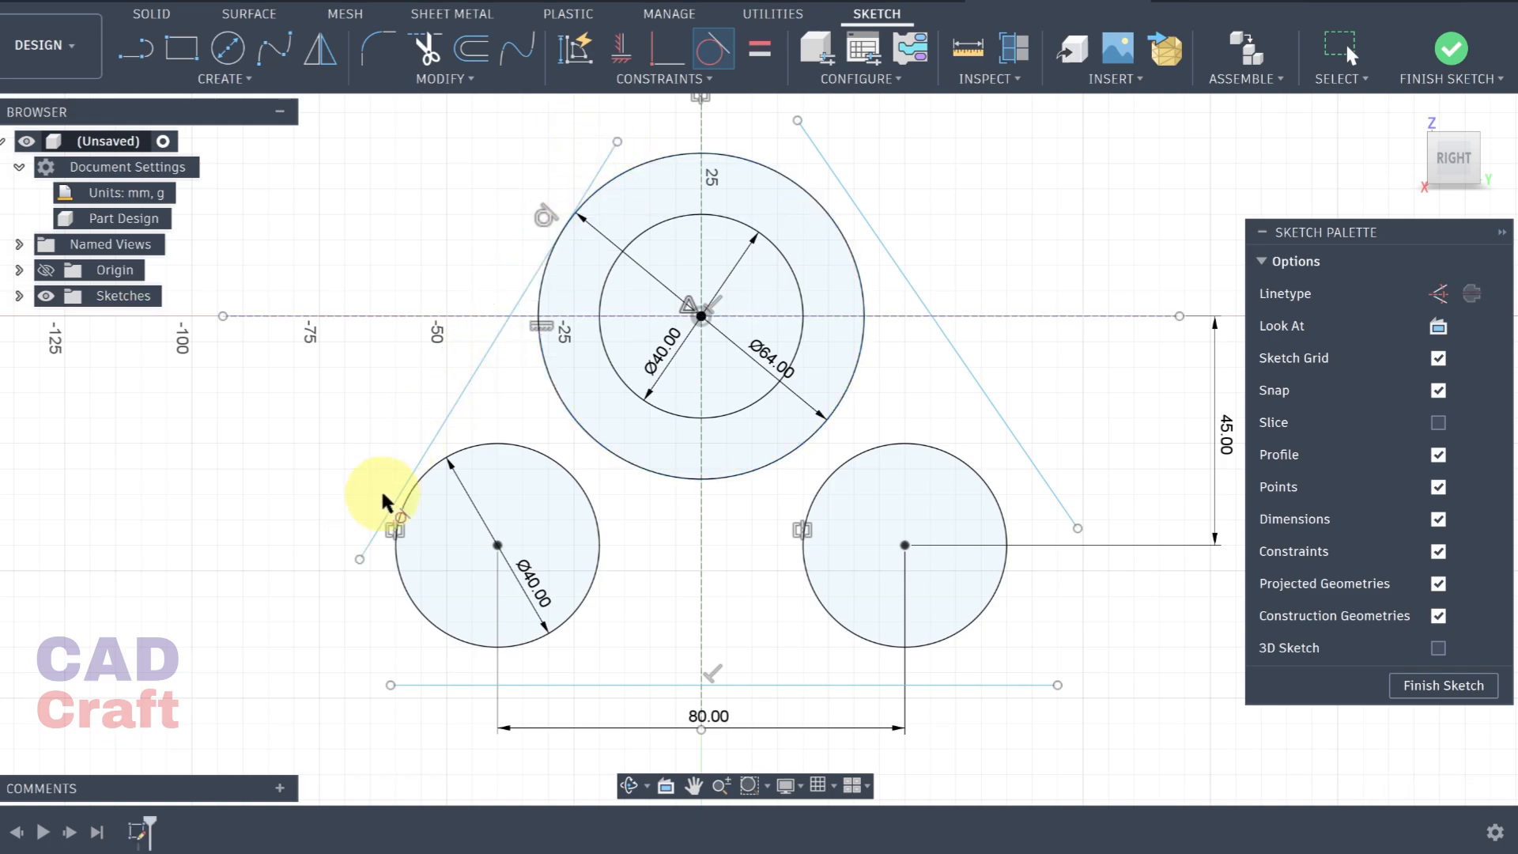
{"action": "left_click", "coordinate": [429, 462]}
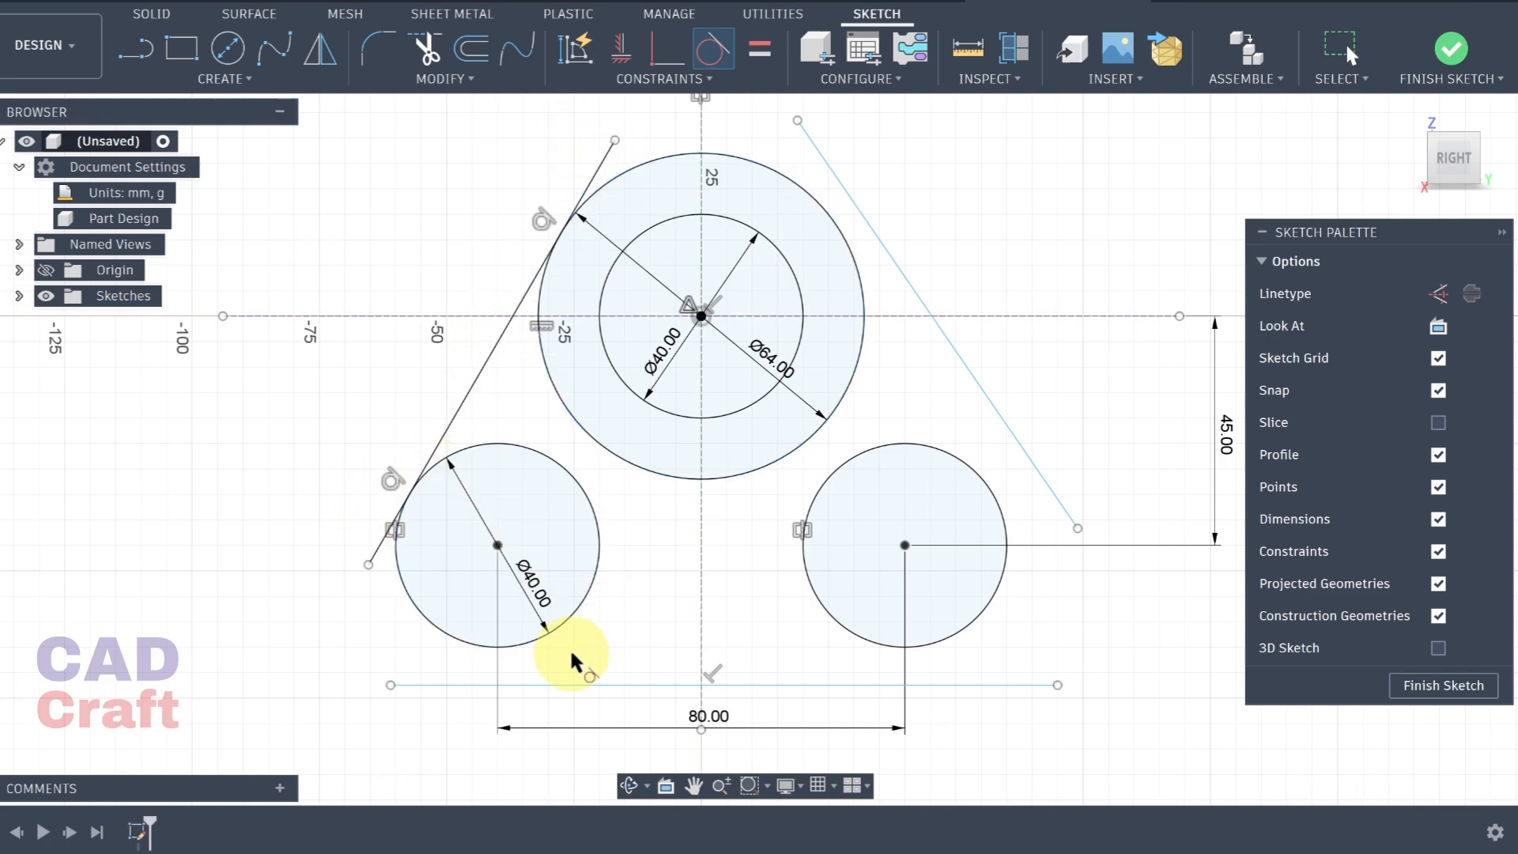
Make the lower horizontal line tangent to the lower-left circle and try the same with the lower-right circle
{"action": "left_click", "coordinate": [524, 639]}
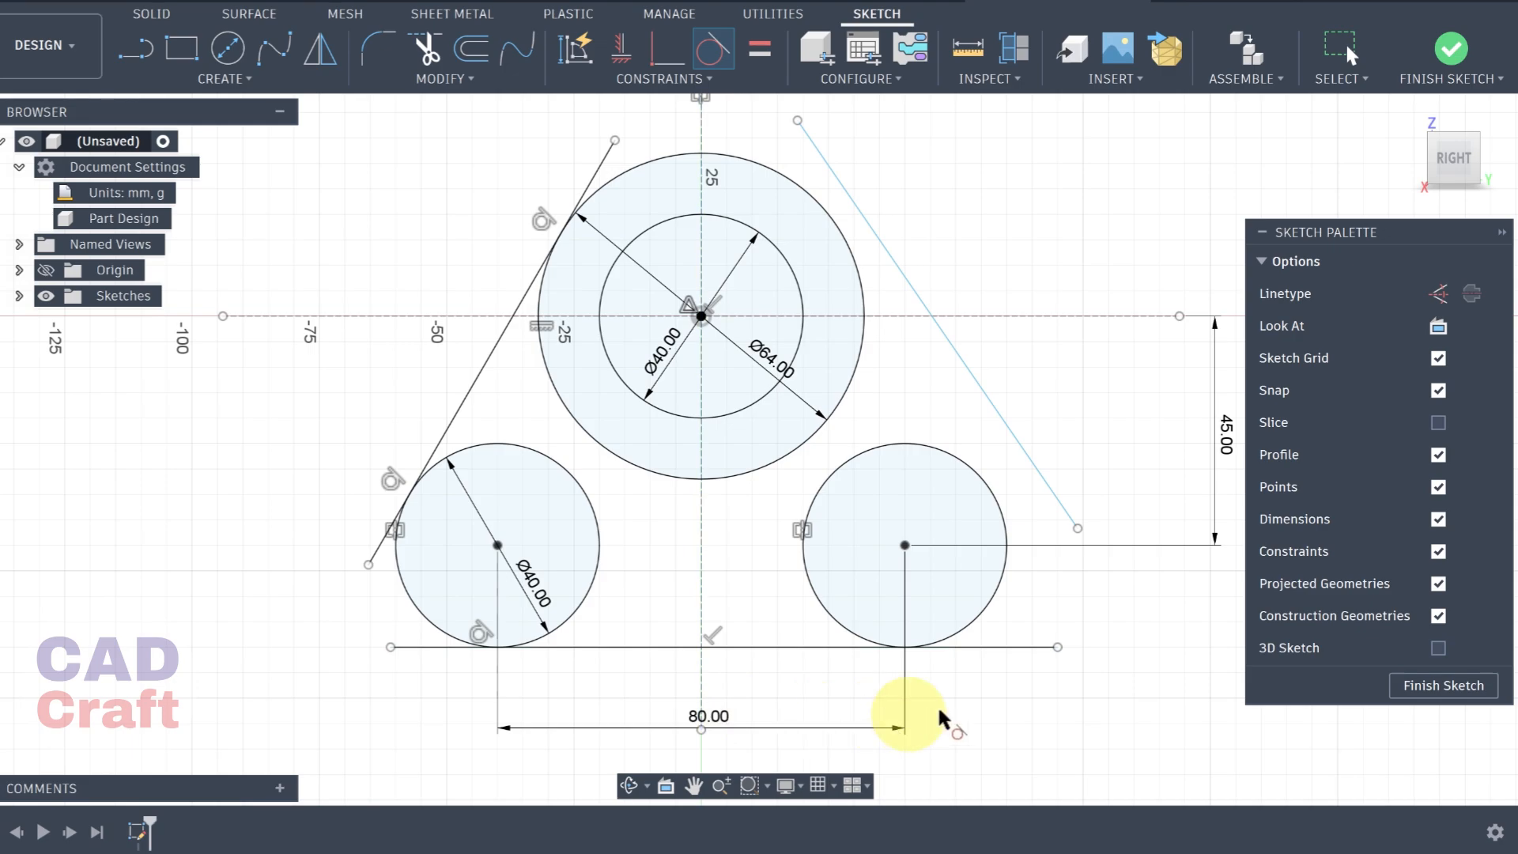
{"action": "left_click", "coordinate": [1019, 649]}
{"action": "left_click", "coordinate": [990, 604]}
Constrain the right slanted line tangent to the lower-right circle and to the 64 mm circle
{"action": "left_click", "coordinate": [1062, 502]}
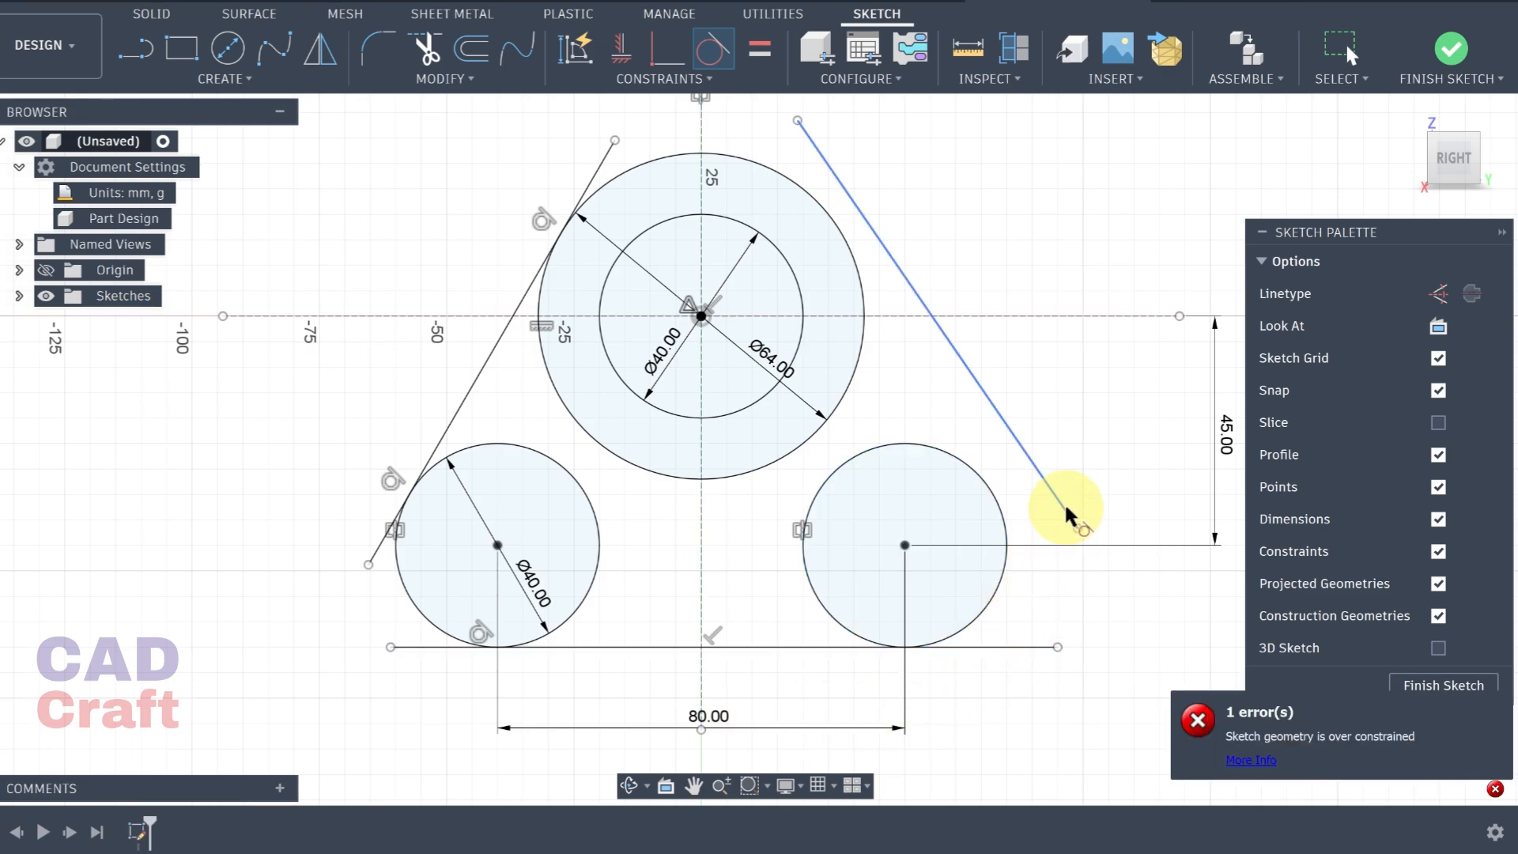
{"action": "left_click", "coordinate": [1007, 526]}
{"action": "left_click", "coordinate": [790, 145]}
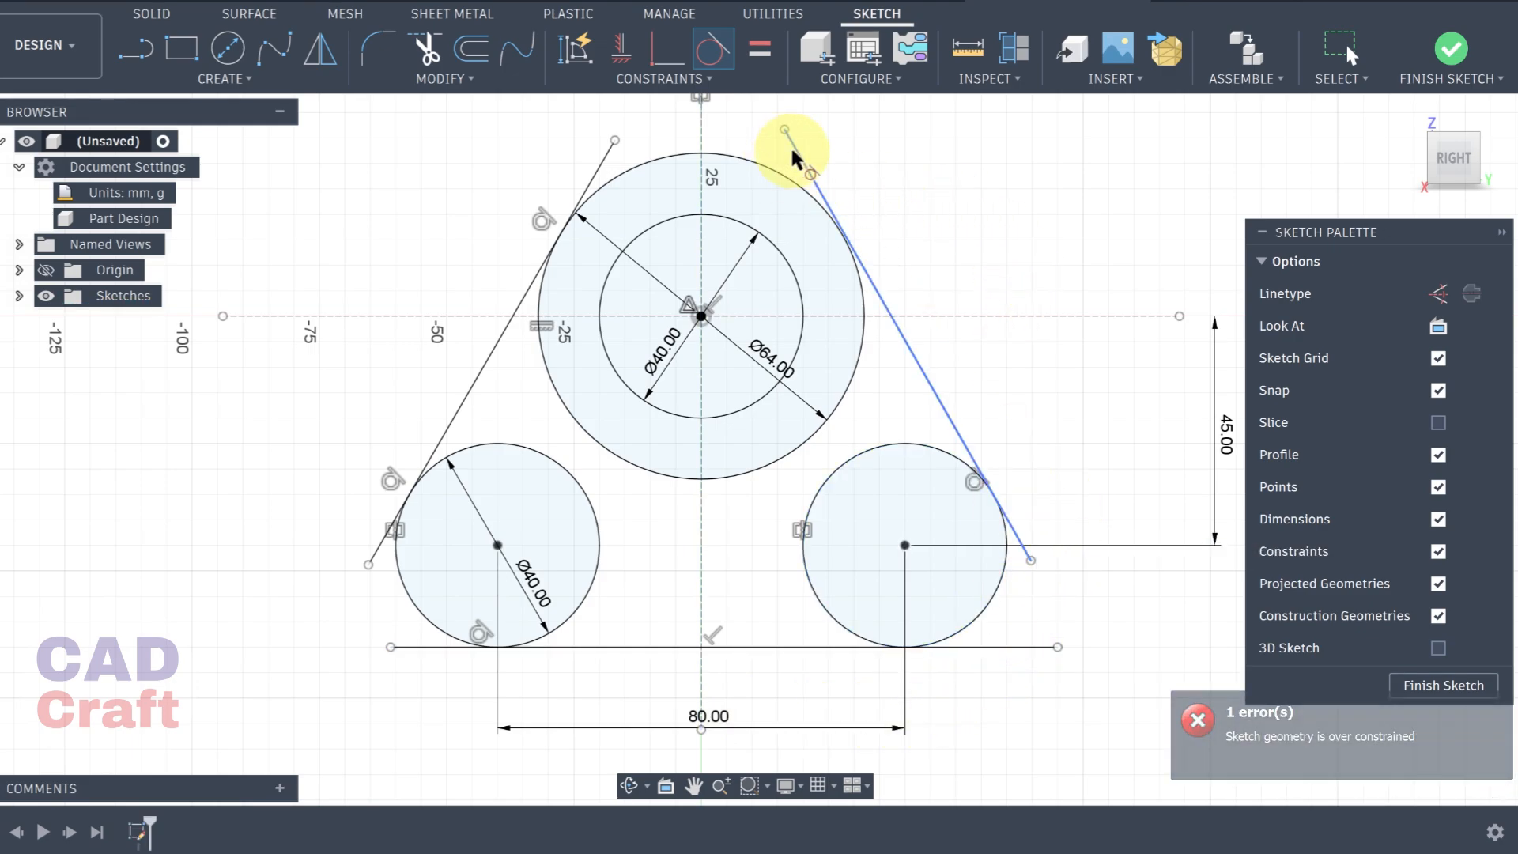
{"action": "left_click", "coordinate": [771, 164]}
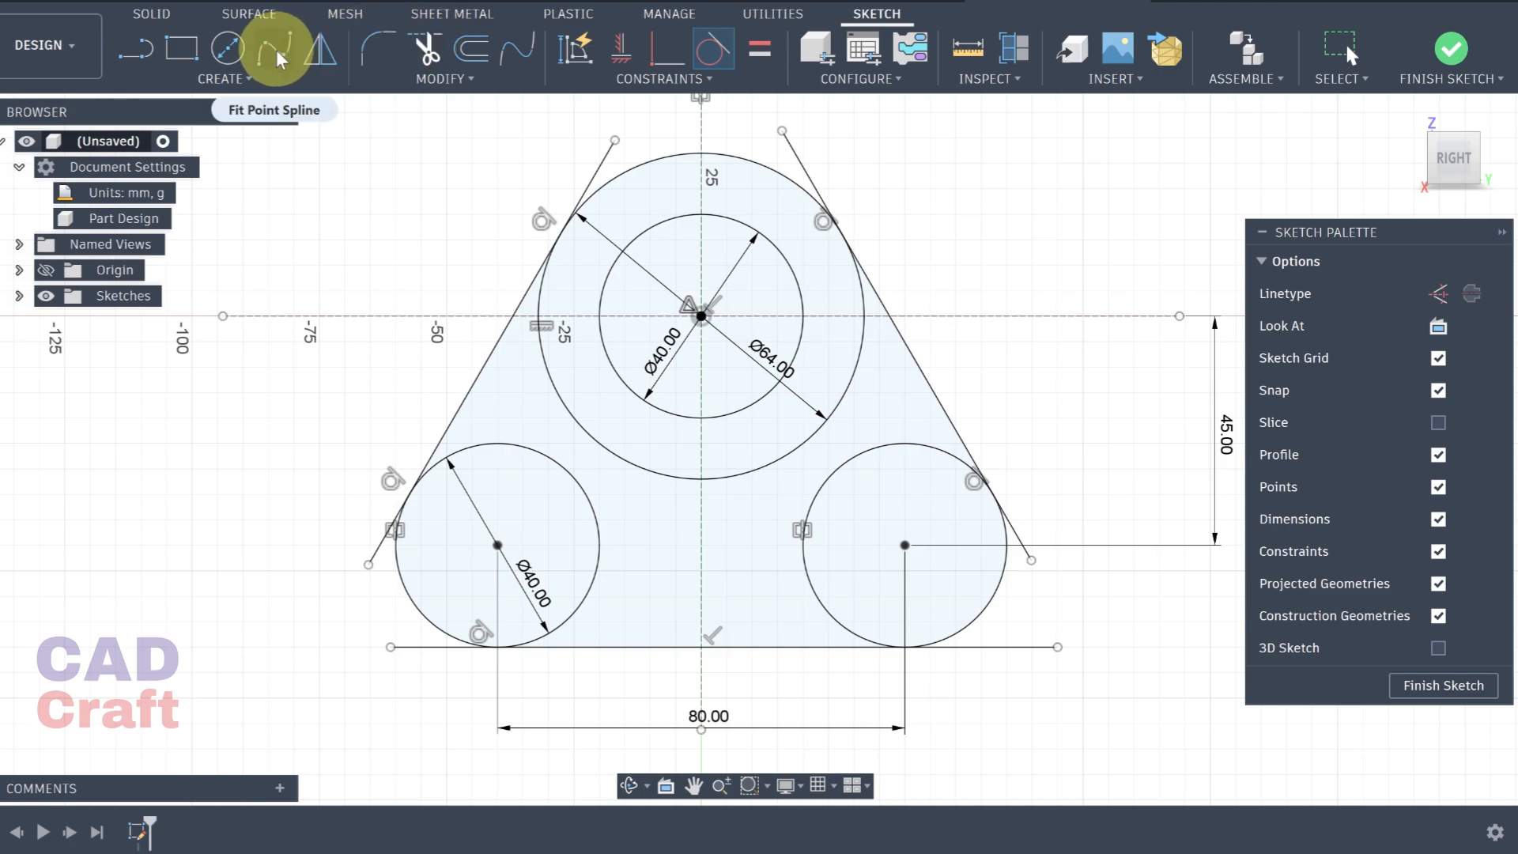
Trim the line ends that overhang the tangent points and the inner arcs of both lower circles, leaving a rounded triangular outline
{"action": "left_click", "coordinate": [424, 49]}
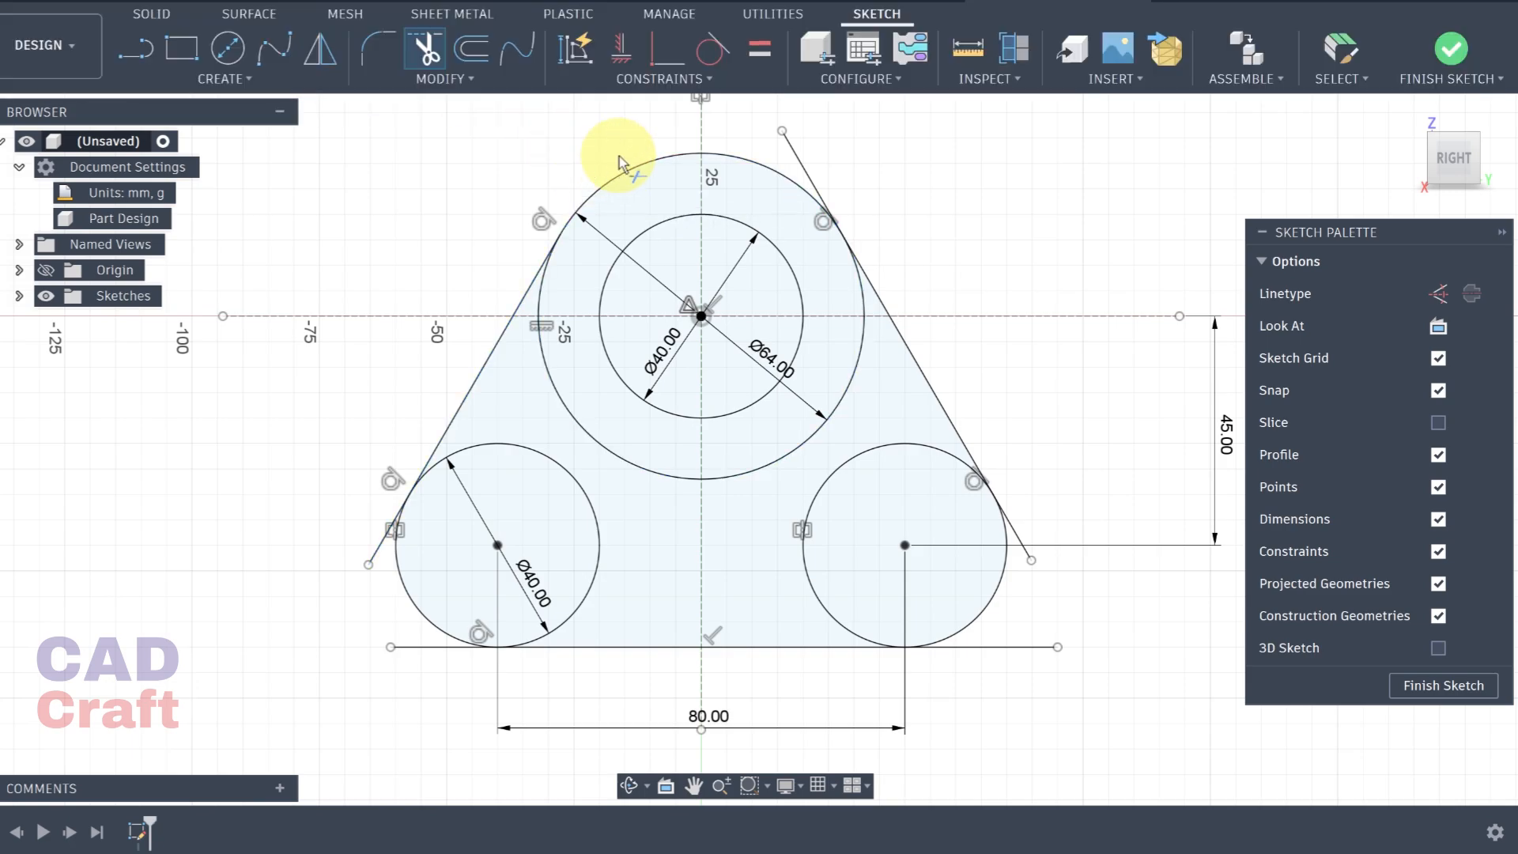
{"action": "left_click", "coordinate": [793, 154]}
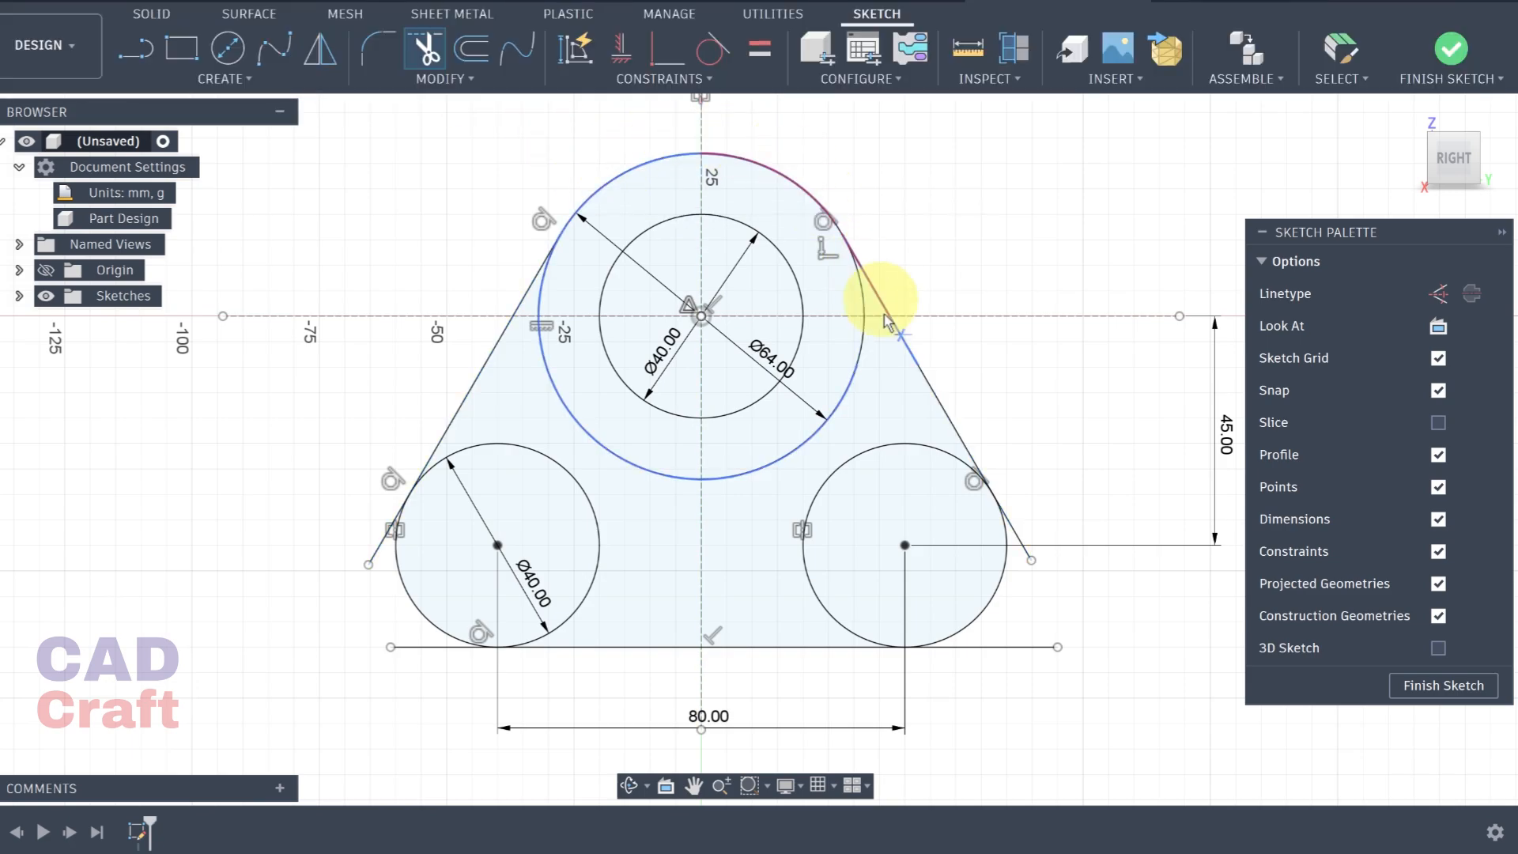
{"action": "left_click", "coordinate": [380, 563]}
{"action": "left_click", "coordinate": [410, 647]}
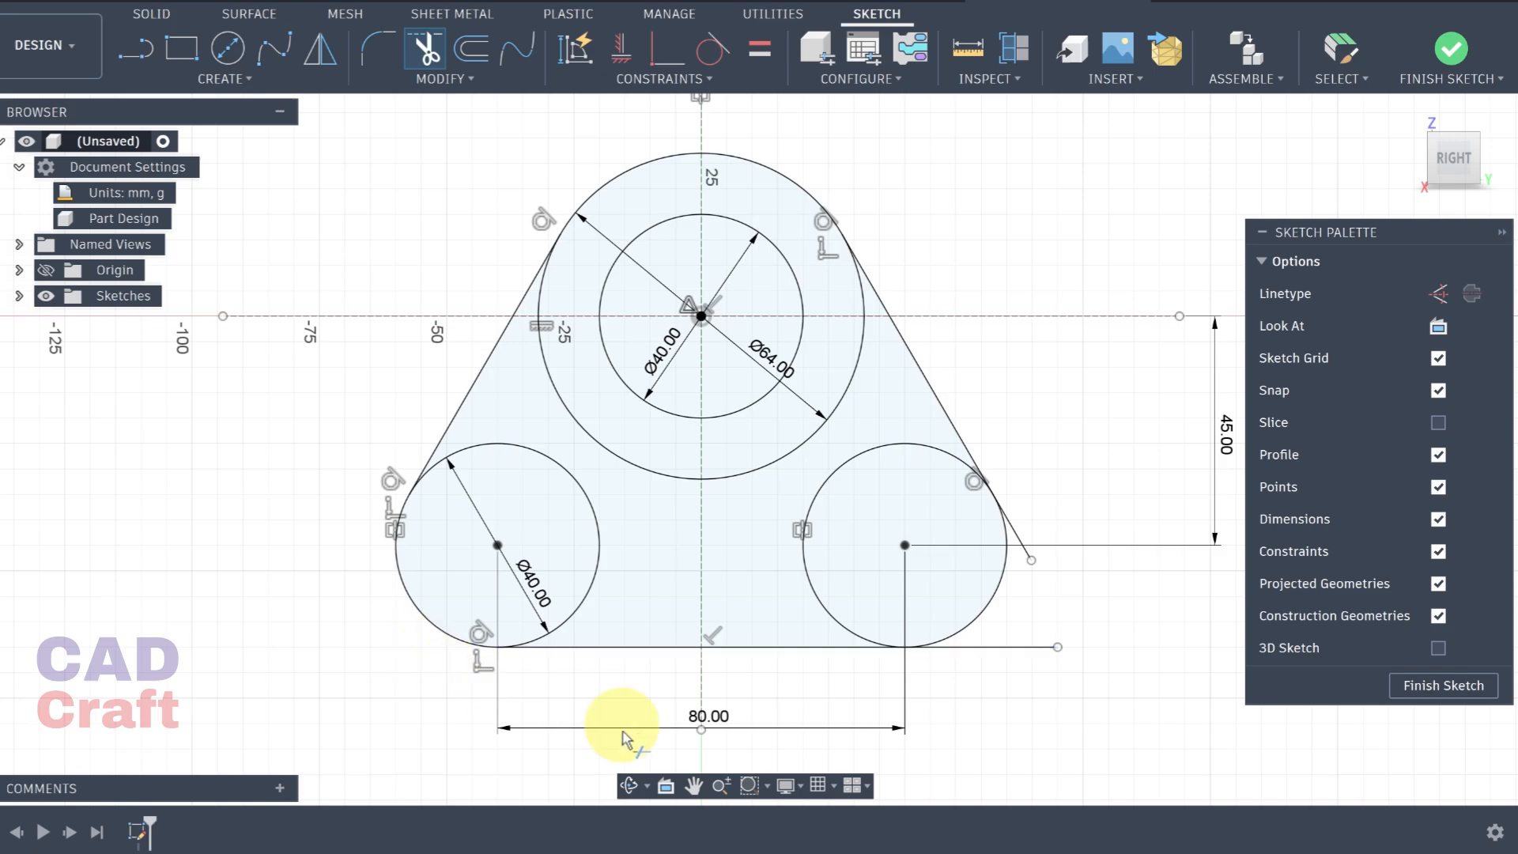
{"action": "left_click", "coordinate": [1030, 642]}
{"action": "left_click", "coordinate": [818, 490]}
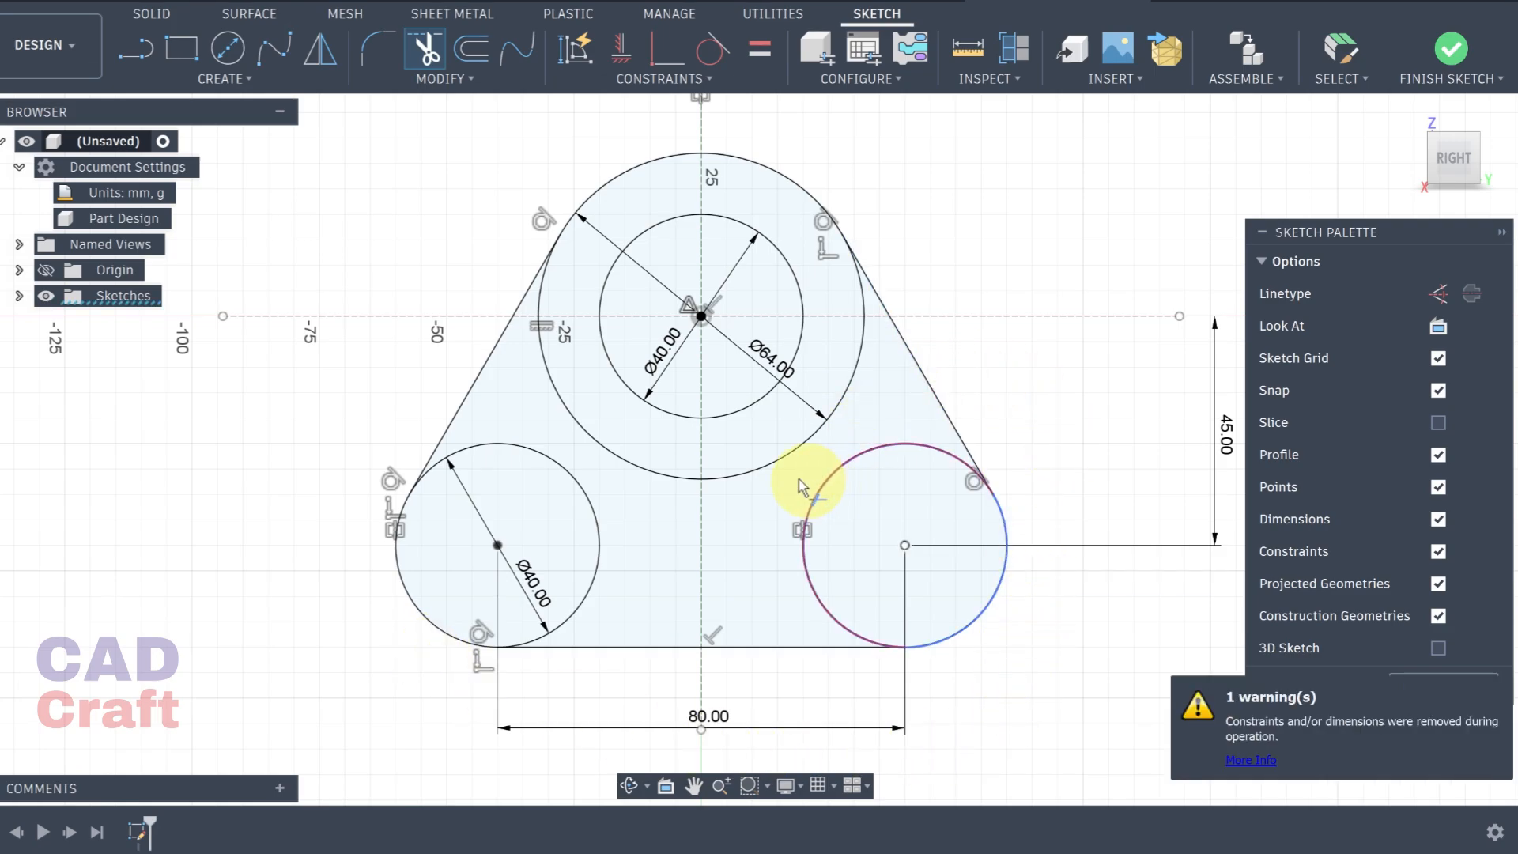
{"action": "left_click", "coordinate": [586, 495]}
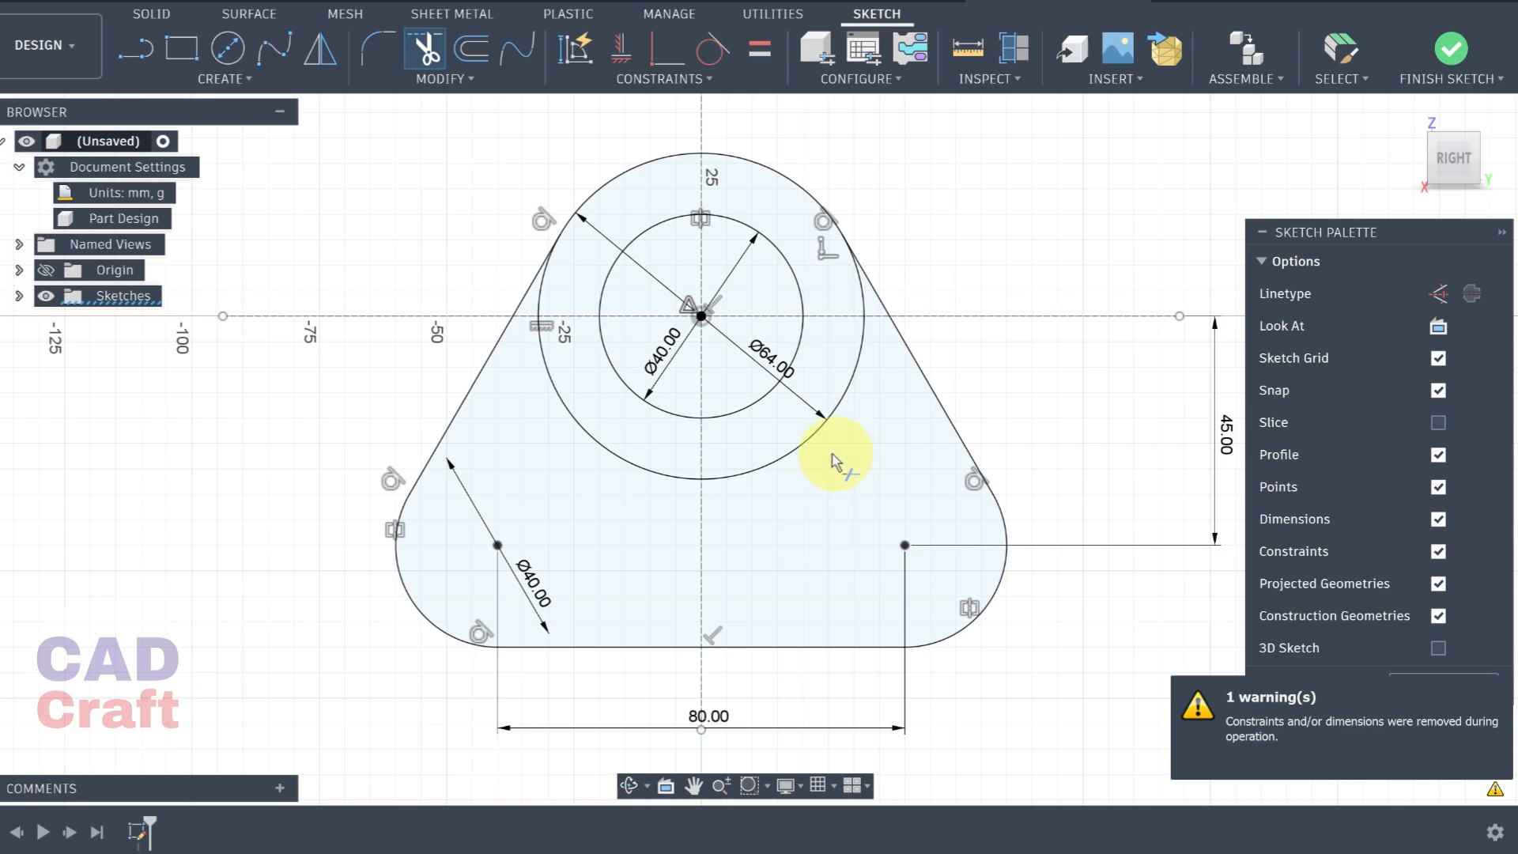
Sketch a rectangle about 14 mm wide and 10 mm high across the lowest point of the inner 40 mm circle
{"action": "scroll", "coordinate": [724, 392], "scroll_direction": "up", "scroll_amount": 4}
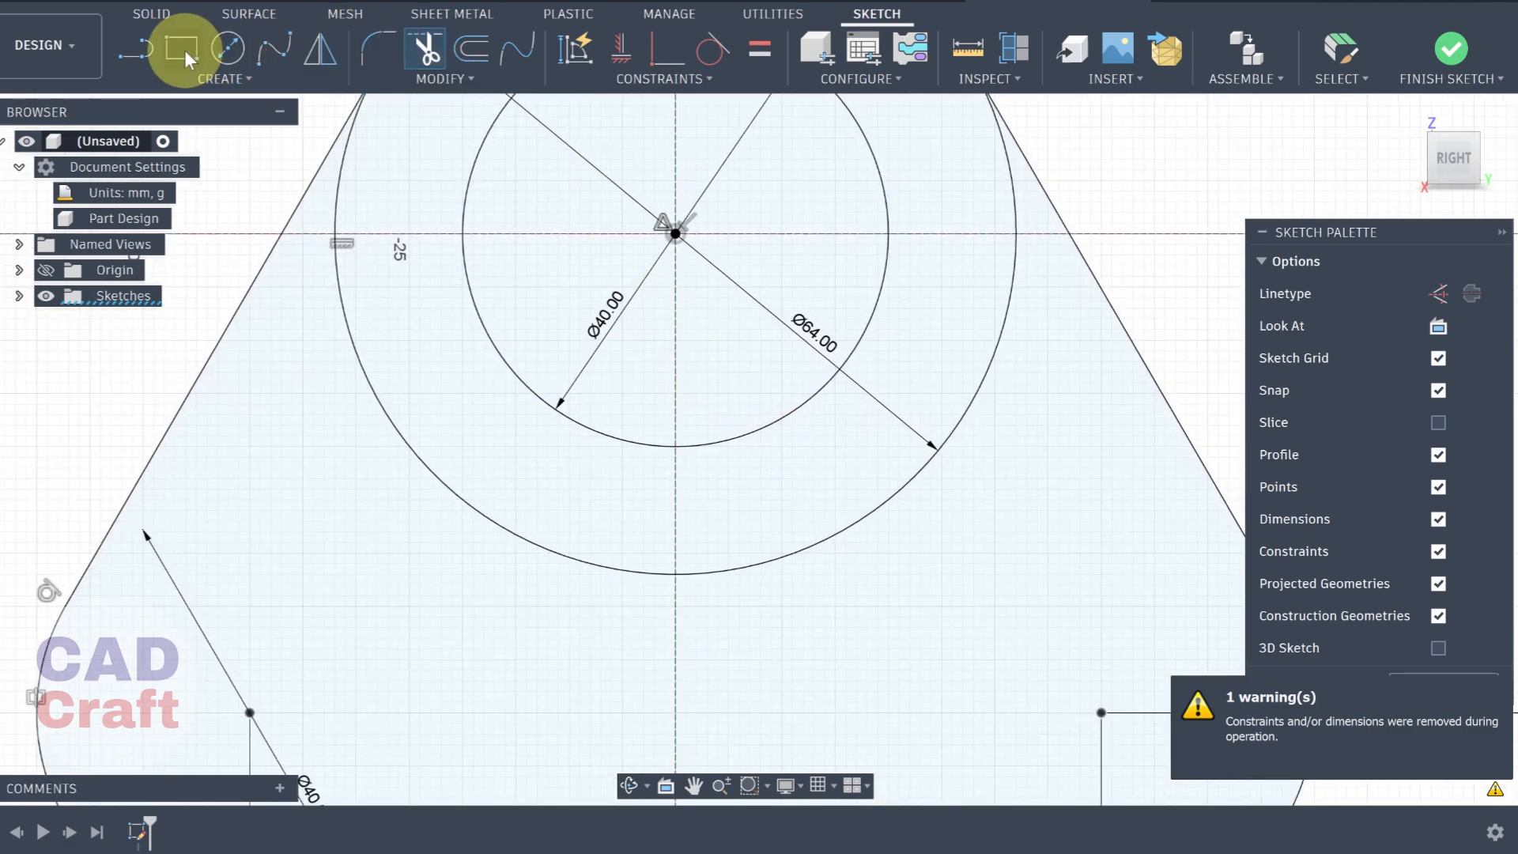
{"action": "left_click", "coordinate": [181, 49]}
{"action": "left_click", "coordinate": [611, 393]}
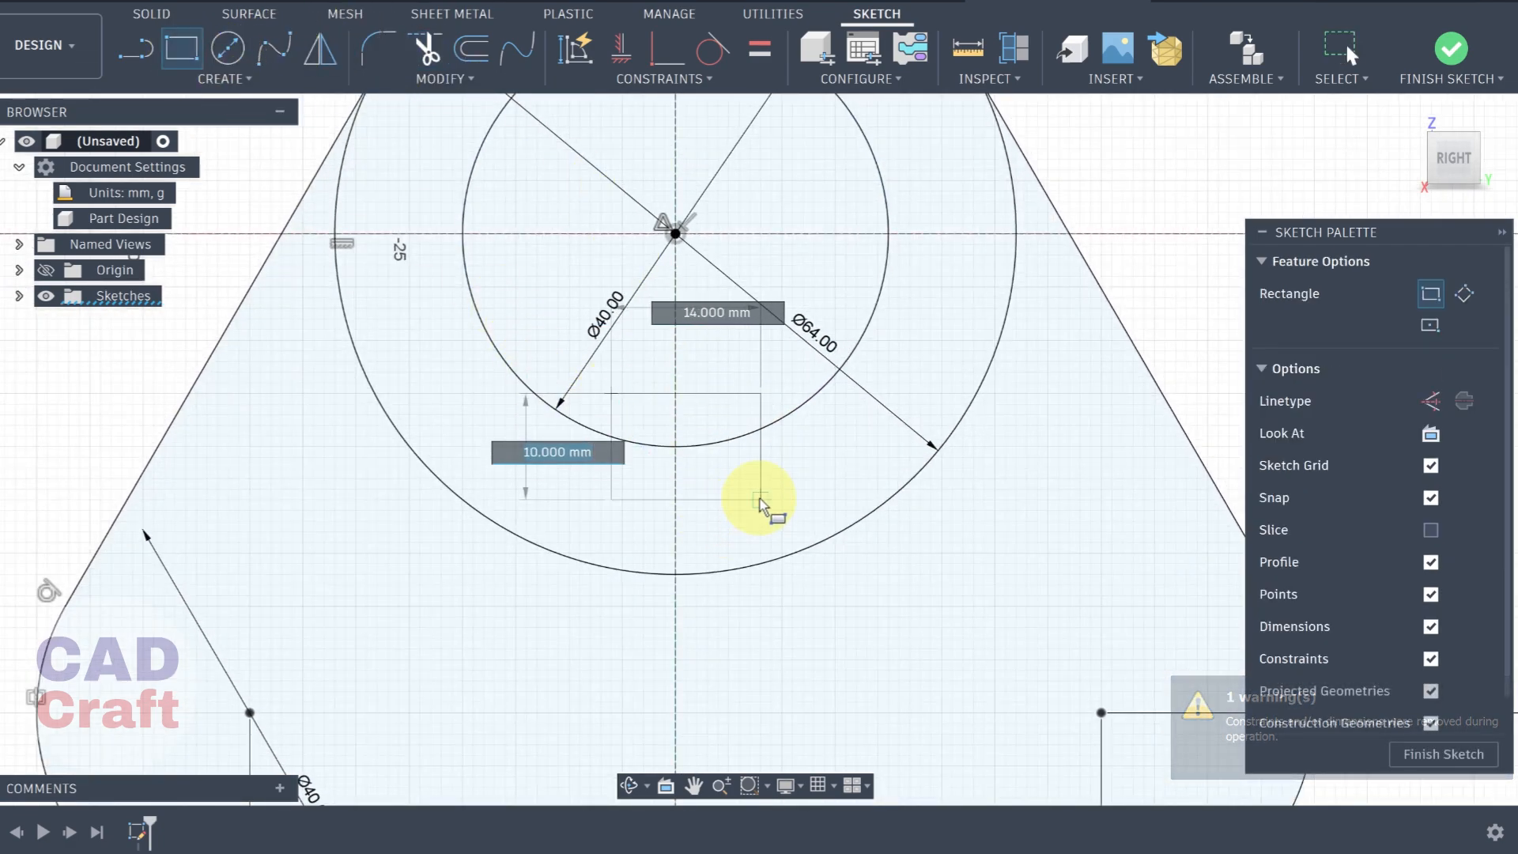
{"action": "left_click", "coordinate": [760, 499]}
Make the rectangle's two vertical sides symmetric about the vertical construction line
{"action": "left_click", "coordinate": [667, 82]}
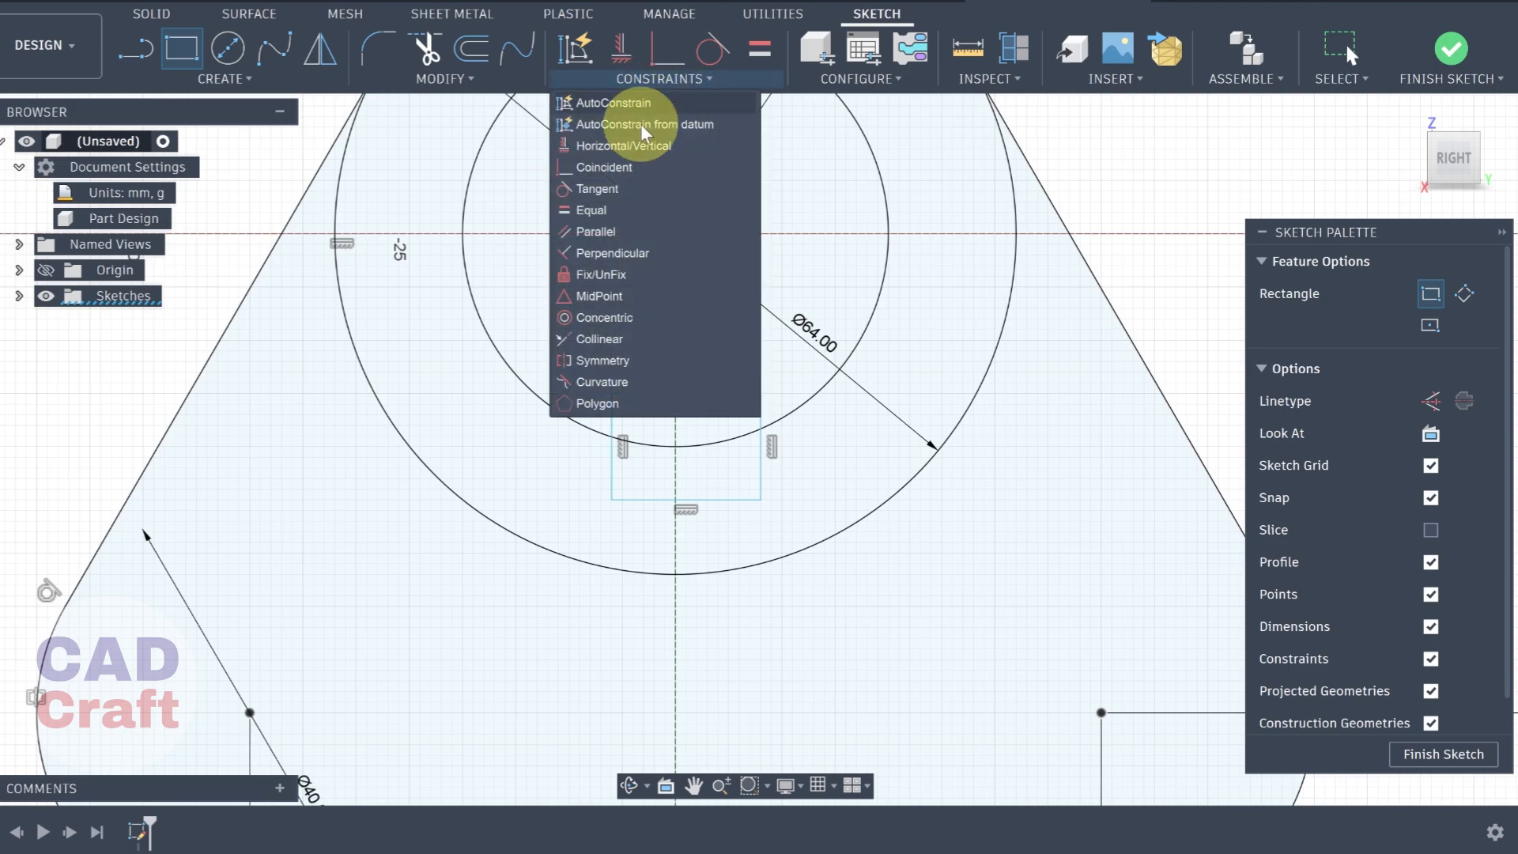
{"action": "left_click", "coordinate": [599, 360]}
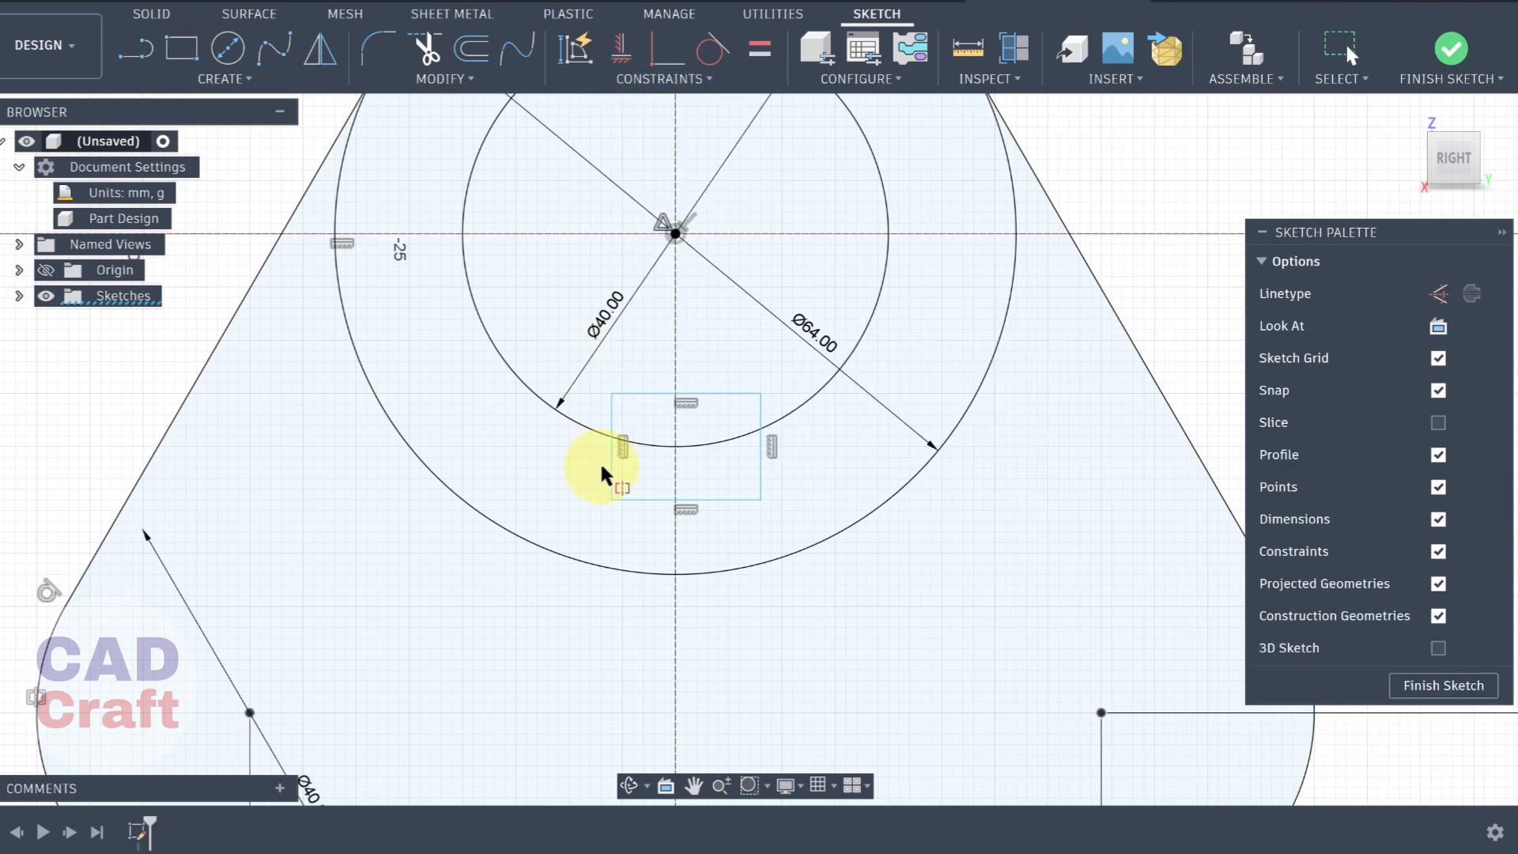
{"action": "left_click", "coordinate": [611, 461]}
{"action": "left_click", "coordinate": [761, 477]}
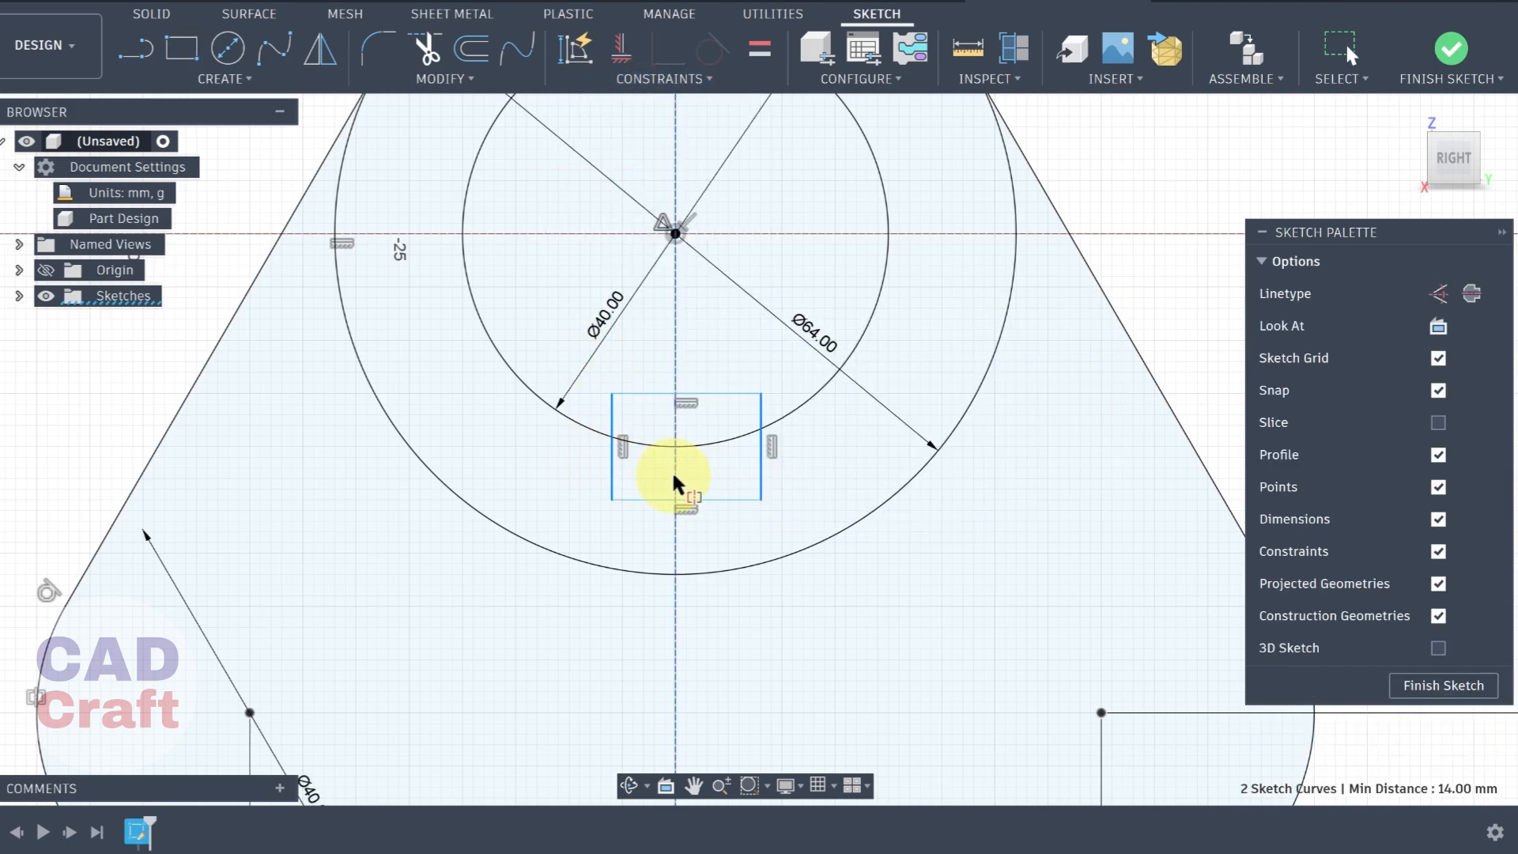
{"action": "left_click", "coordinate": [673, 470]}
Dimension the rectangle's width as 5 mm
{"action": "left_click", "coordinate": [223, 78]}
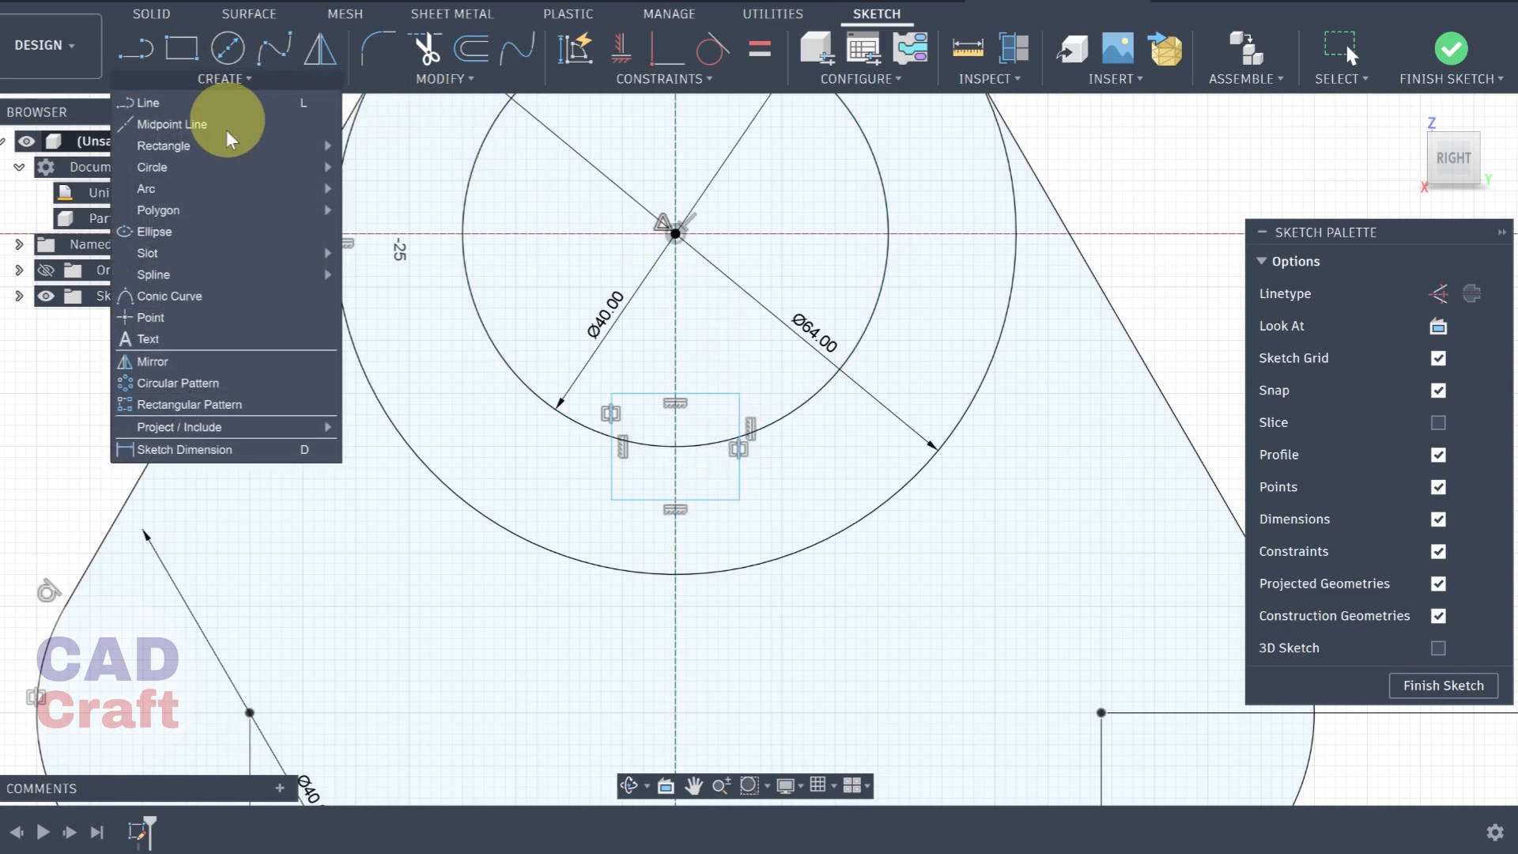
{"action": "left_click", "coordinate": [185, 449]}
{"action": "left_click", "coordinate": [710, 502]}
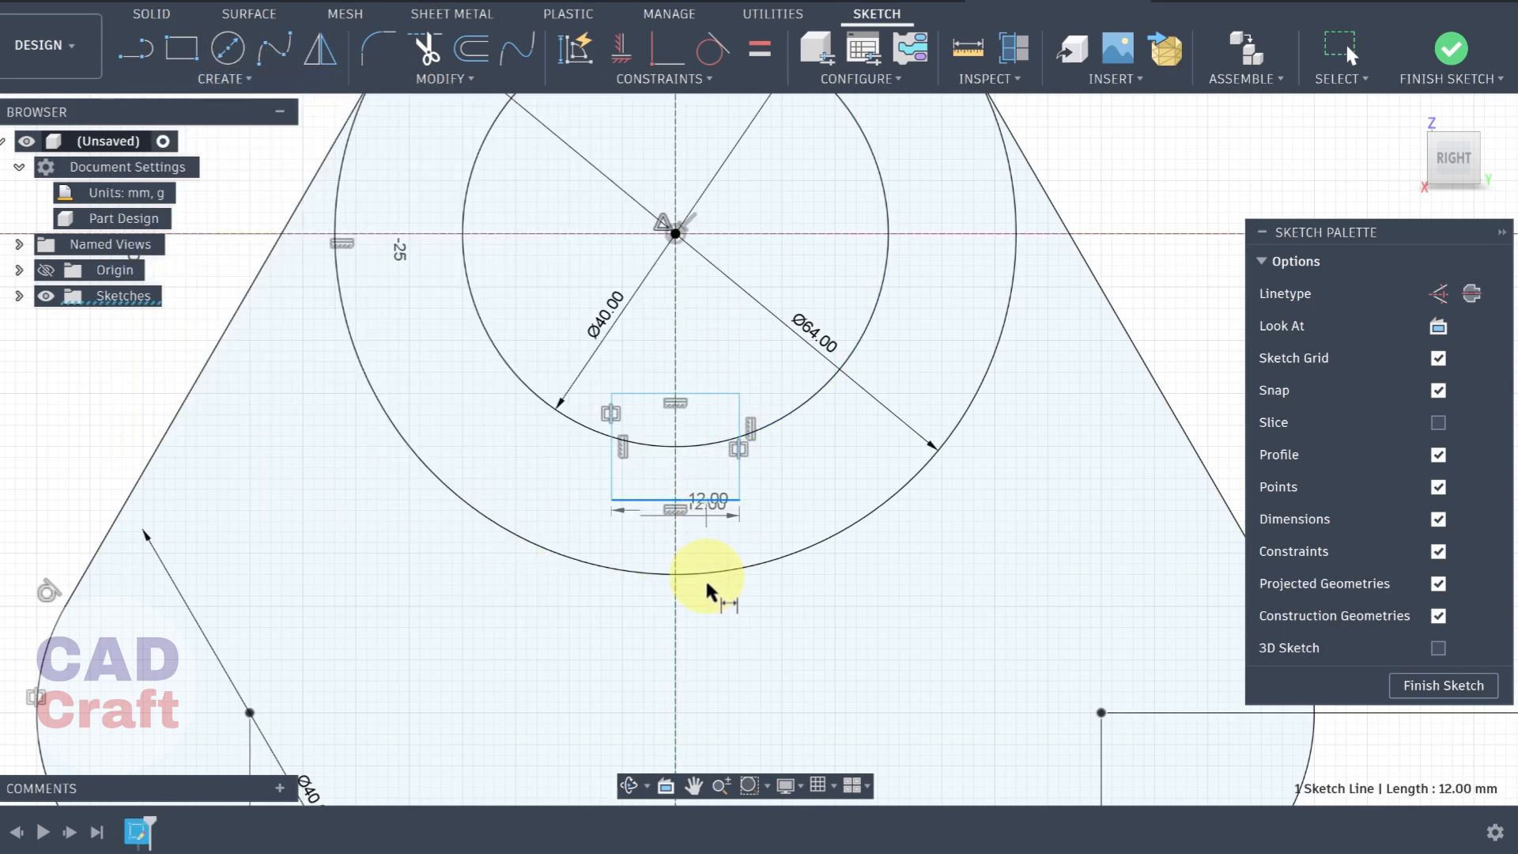
{"action": "left_click", "coordinate": [805, 647]}
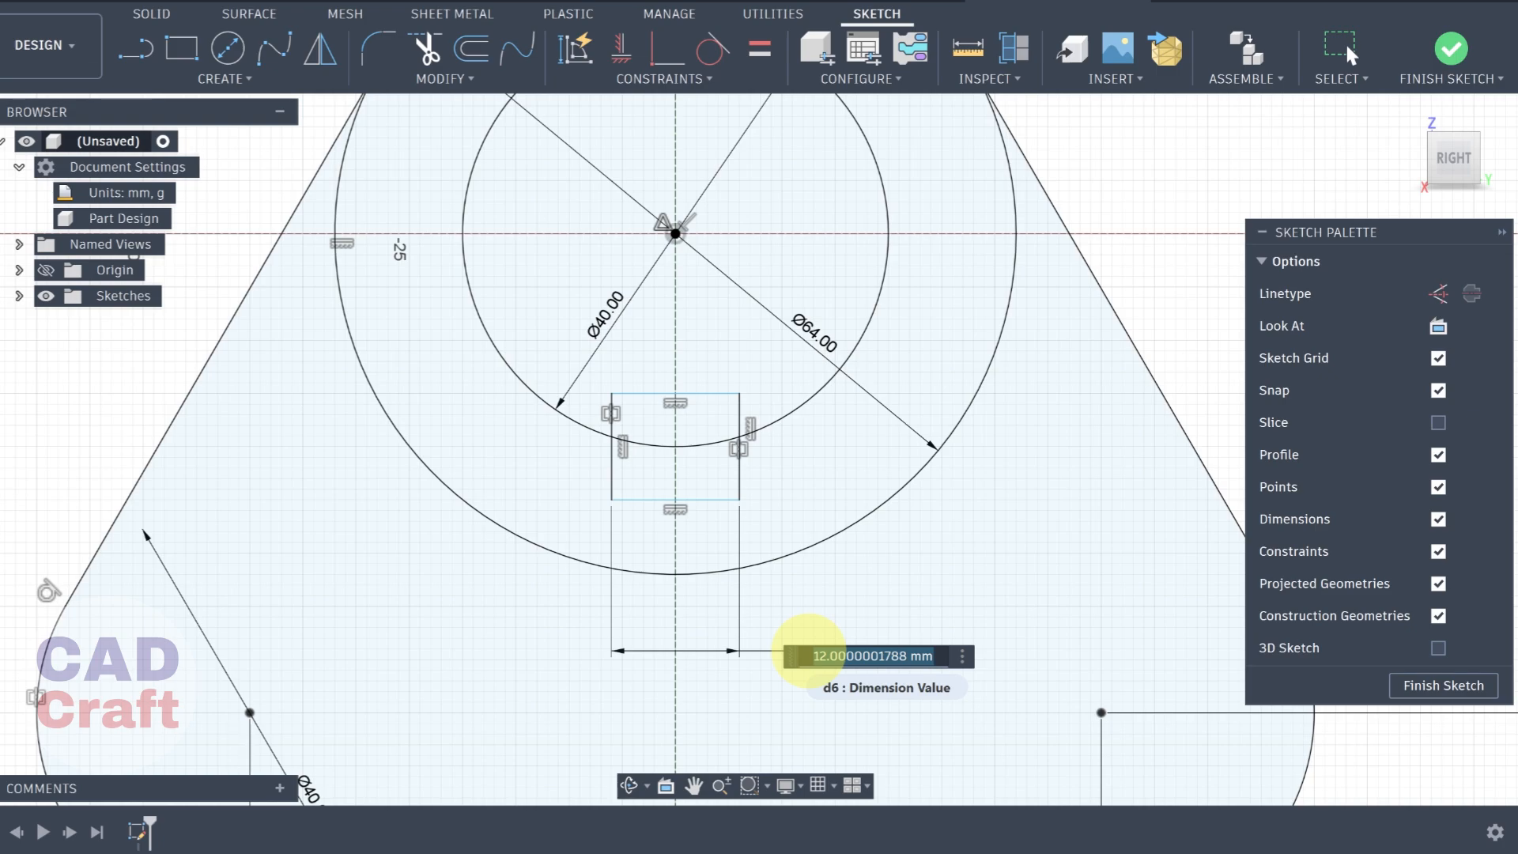
{"action": "key", "text": "Return"}
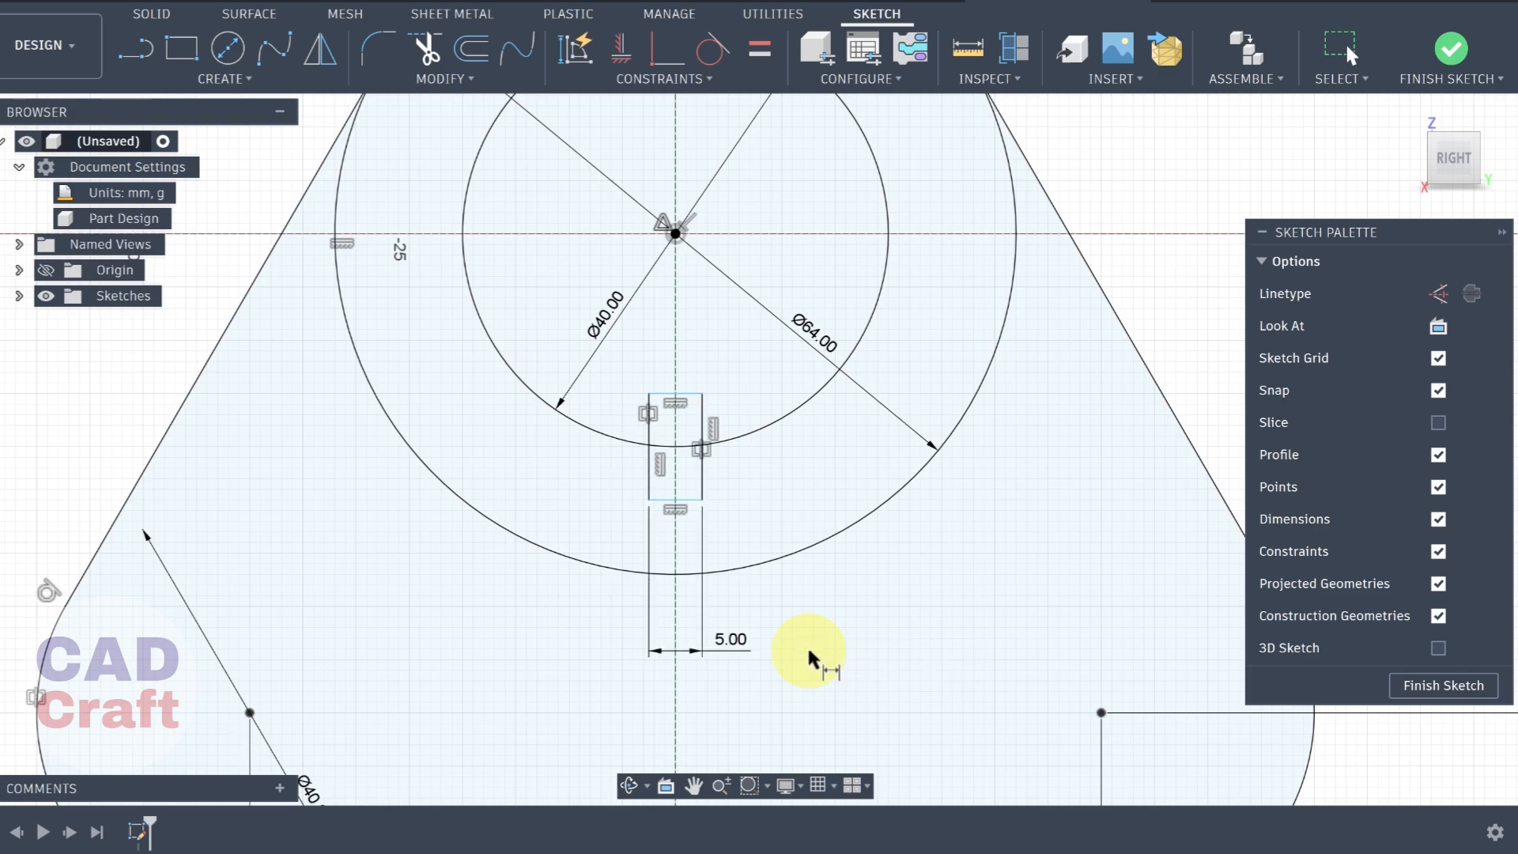
Dimension the distance from the horizontal construction line to the rectangle's lower edge as 24 mm
{"action": "left_click", "coordinate": [745, 233]}
{"action": "left_click", "coordinate": [686, 499]}
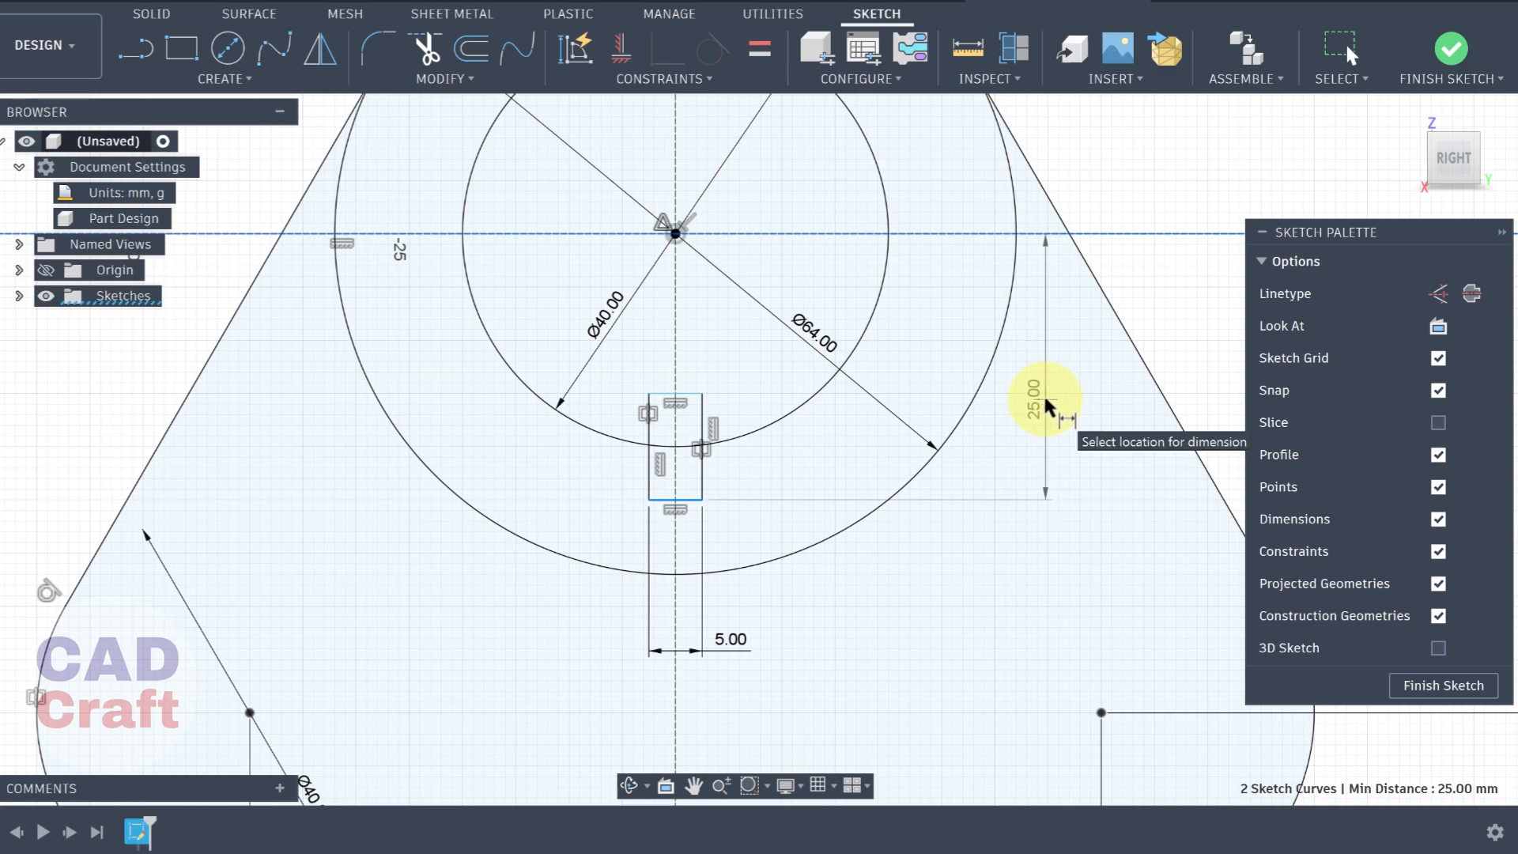
{"action": "left_click", "coordinate": [1044, 399]}
{"action": "type", "text": "24"}
{"action": "key", "text": "Return"}
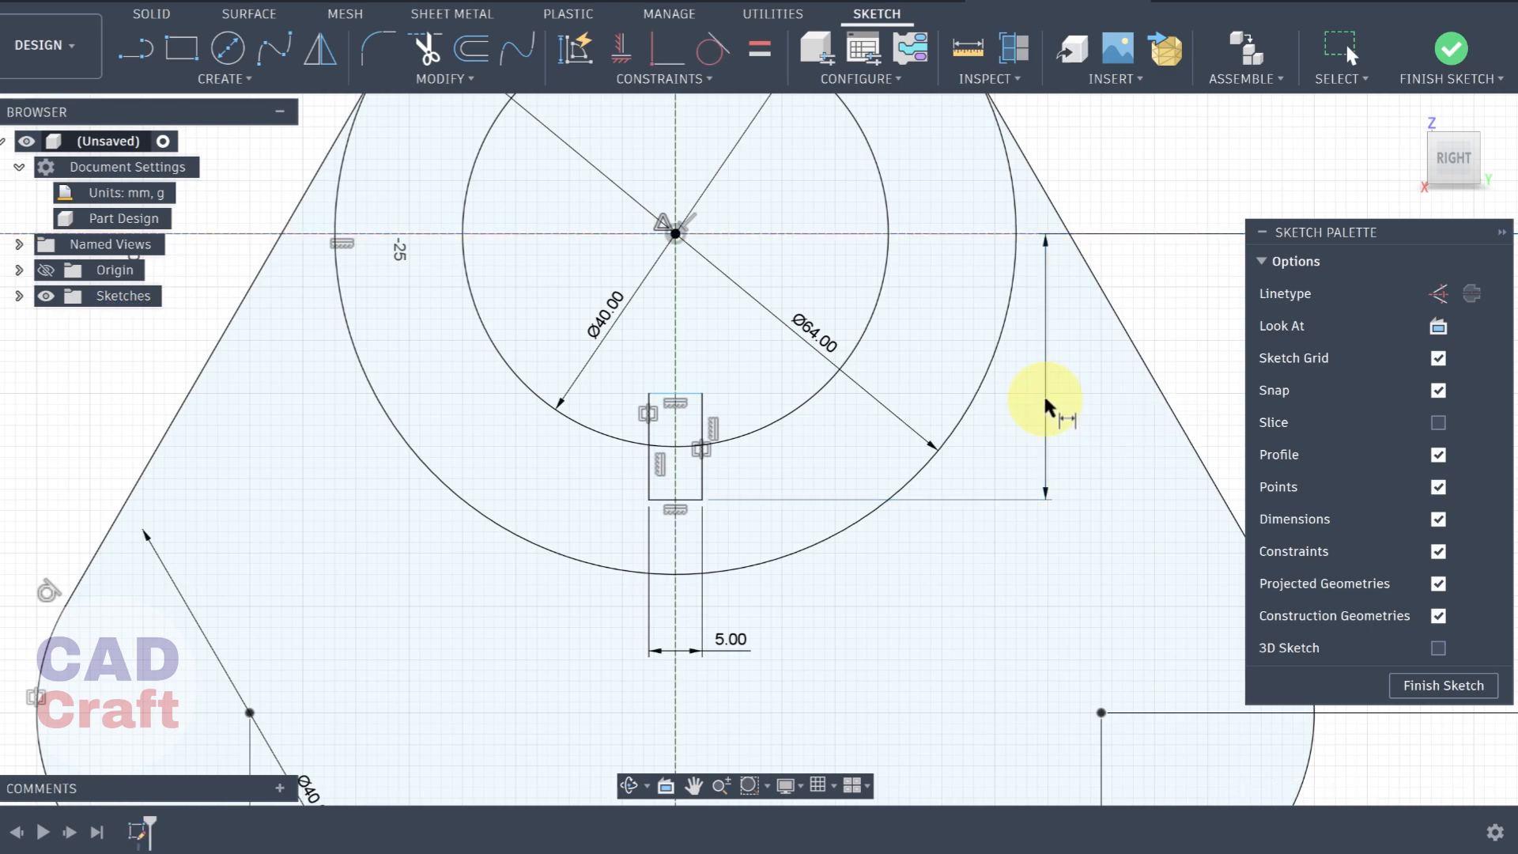
Trim the rectangle's part inside the 40 mm circle and the arc between its sides to form a keyway, and finish the sketch
{"action": "left_click", "coordinate": [447, 59]}
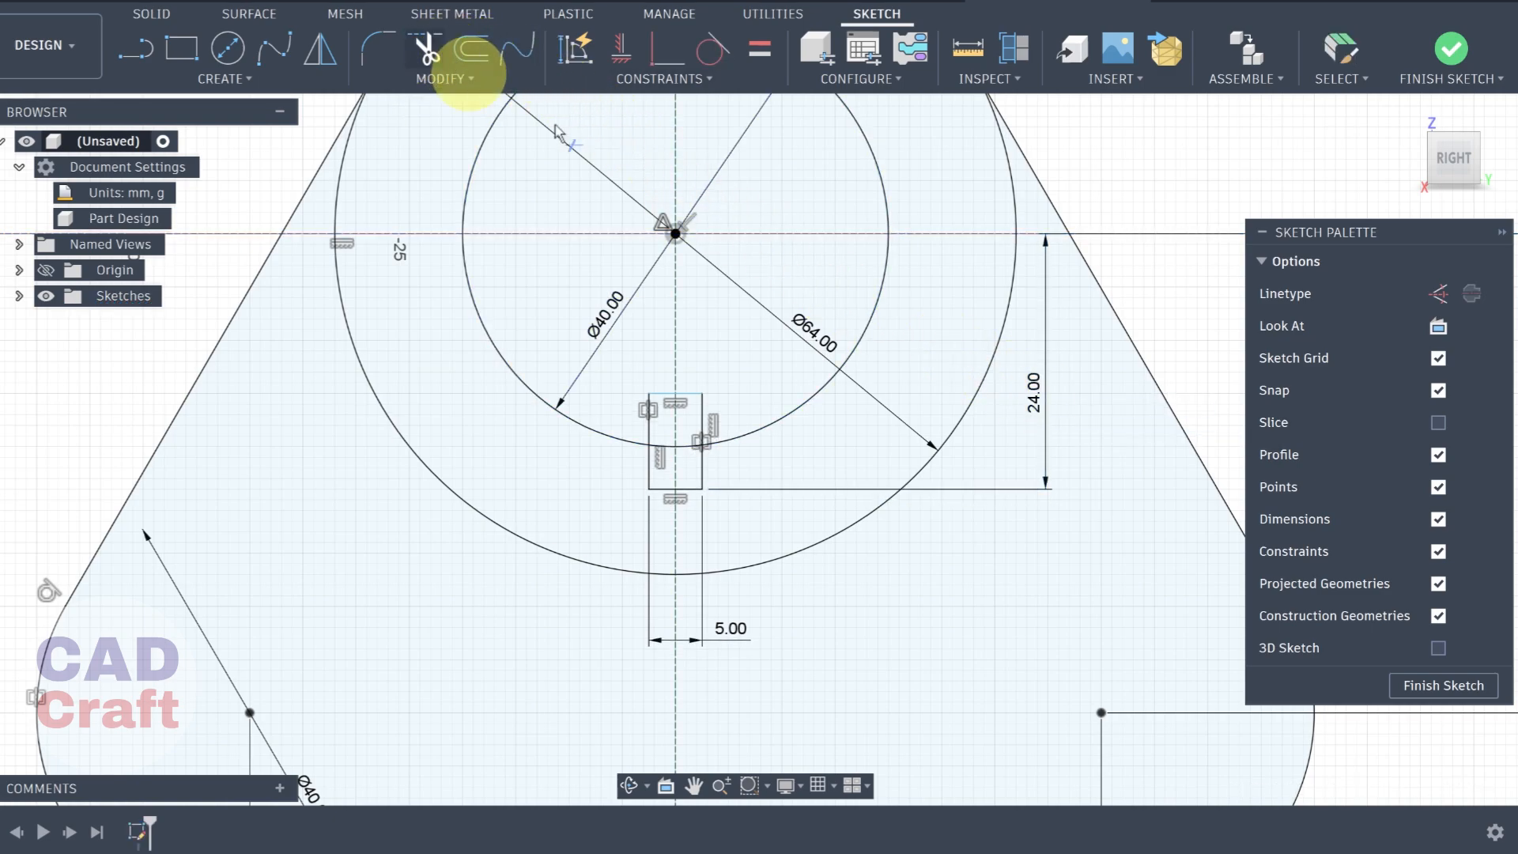
{"action": "scroll", "coordinate": [674, 402], "scroll_direction": "up", "scroll_amount": 3}
{"action": "scroll", "coordinate": [662, 405], "scroll_direction": "up", "scroll_amount": 1}
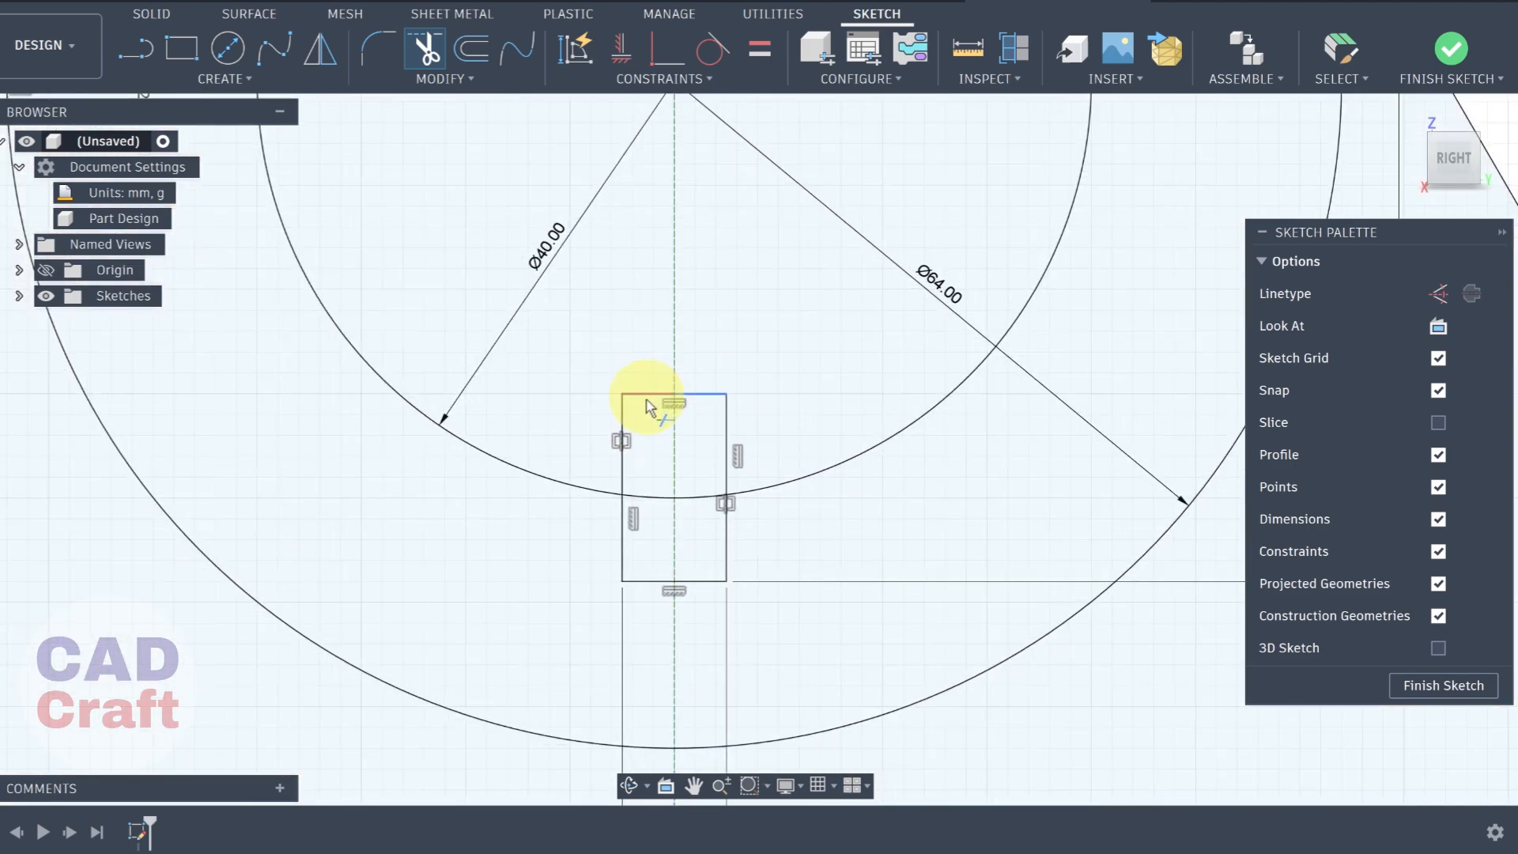
{"action": "left_click", "coordinate": [719, 398]}
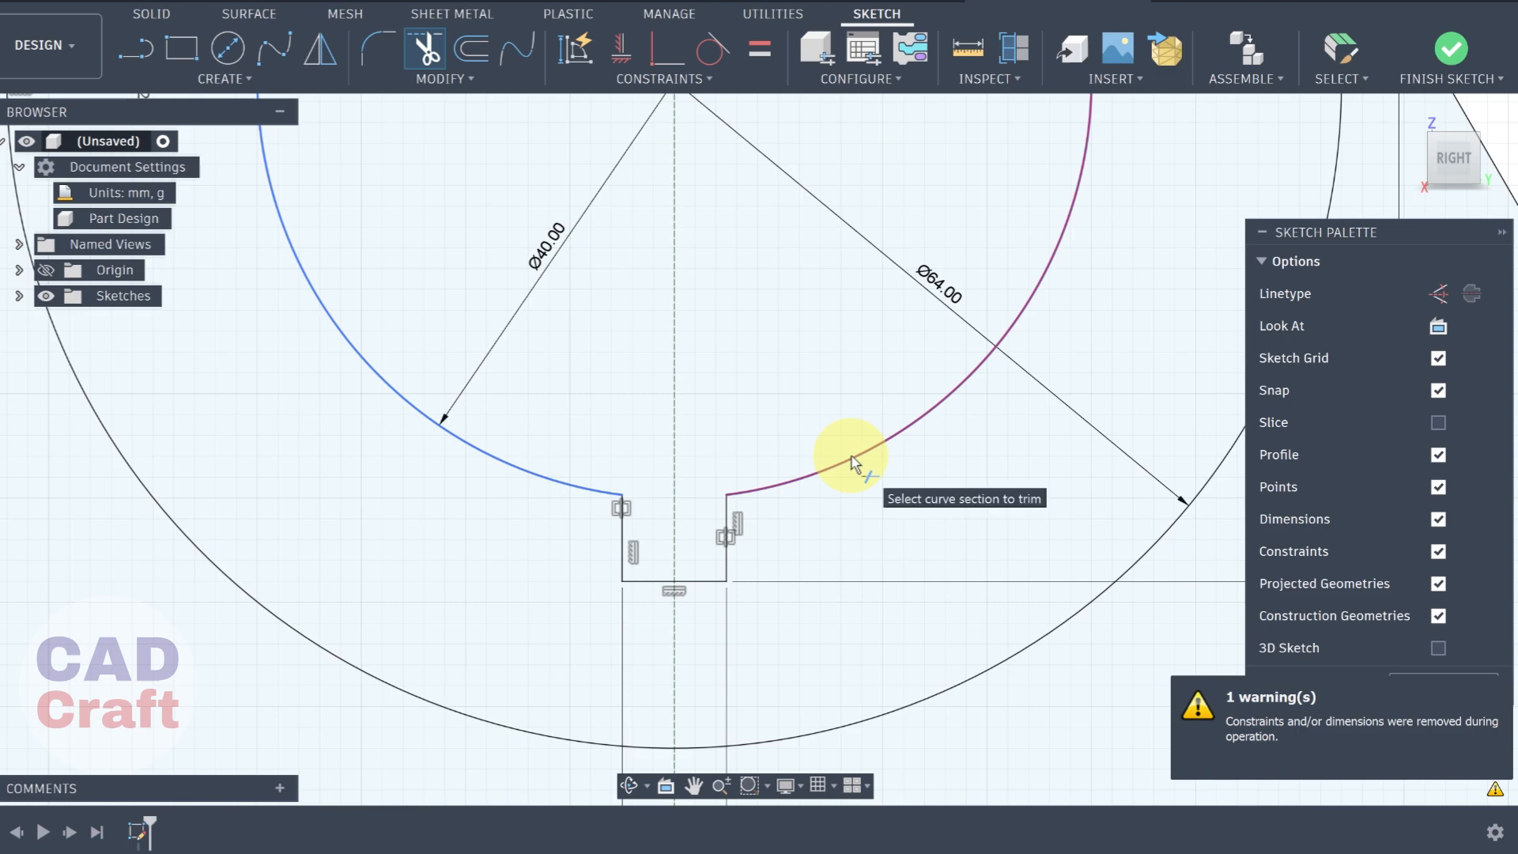
{"action": "scroll", "coordinate": [852, 462], "scroll_direction": "down", "scroll_amount": 5}
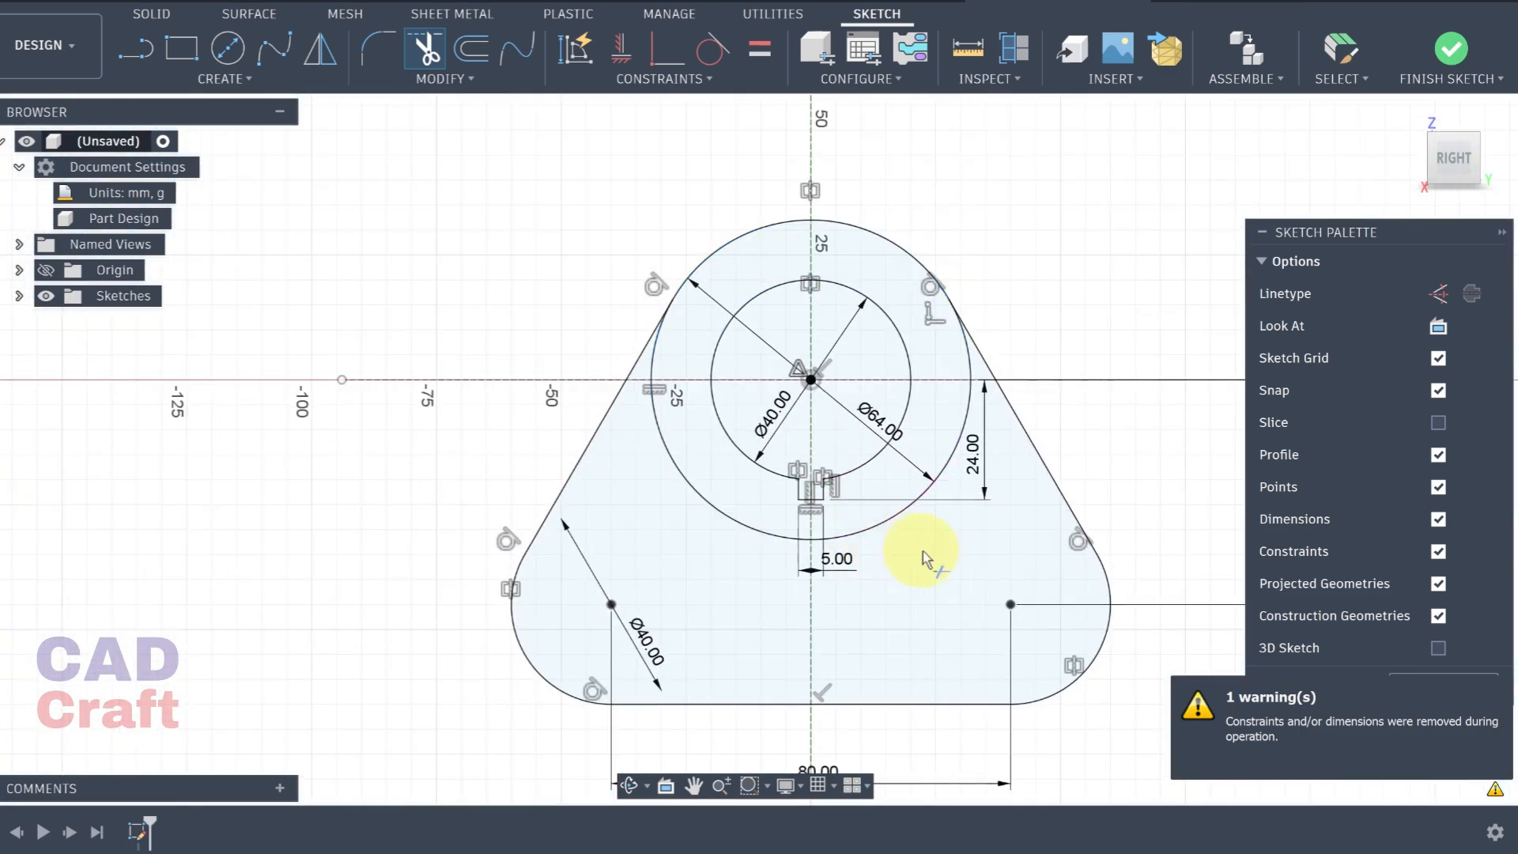
{"action": "left_click", "coordinate": [1451, 49]}
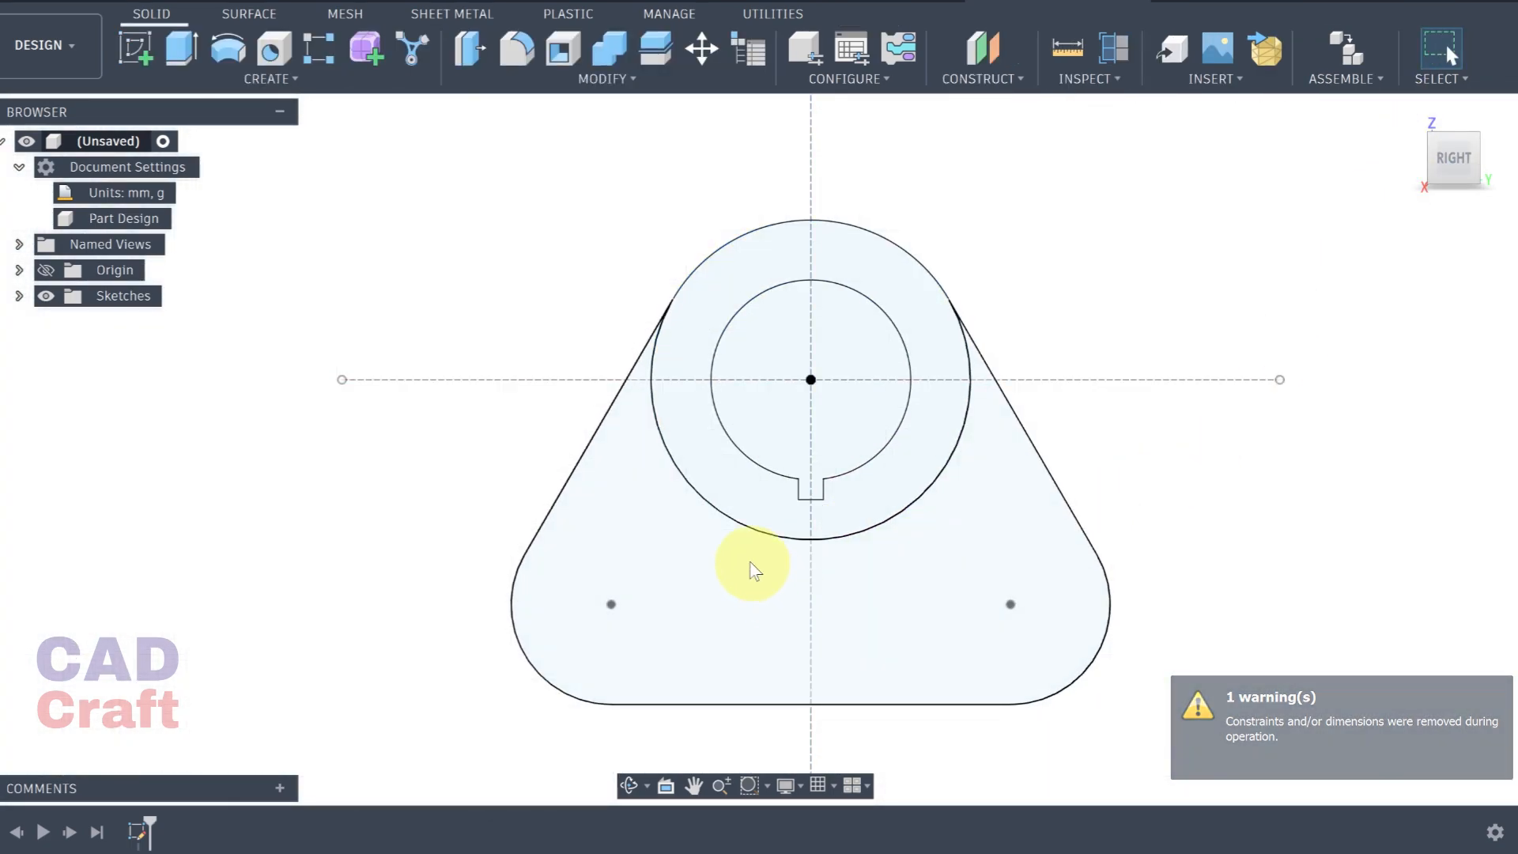
Extrude the ring profile with the keyway 60 mm as a new body
{"action": "scroll", "coordinate": [790, 569], "scroll_direction": "down", "scroll_amount": 3}
{"action": "mouse_move", "coordinate": [851, 572]}
{"action": "middle_mouse_down"}
{"action": "mouse_move", "coordinate": [695, 545]}
{"action": "mouse_move", "coordinate": [662, 559]}
{"action": "mouse_move", "coordinate": [620, 468]}
{"action": "mouse_move", "coordinate": [519, 467]}
{"action": "mouse_move", "coordinate": [617, 430]}
{"action": "mouse_move", "coordinate": [668, 443]}
{"action": "mouse_move", "coordinate": [688, 411]}
{"action": "mouse_move", "coordinate": [525, 451]}
{"action": "mouse_move", "coordinate": [590, 491]}
{"action": "mouse_move", "coordinate": [546, 466]}
{"action": "middle_mouse_up"}
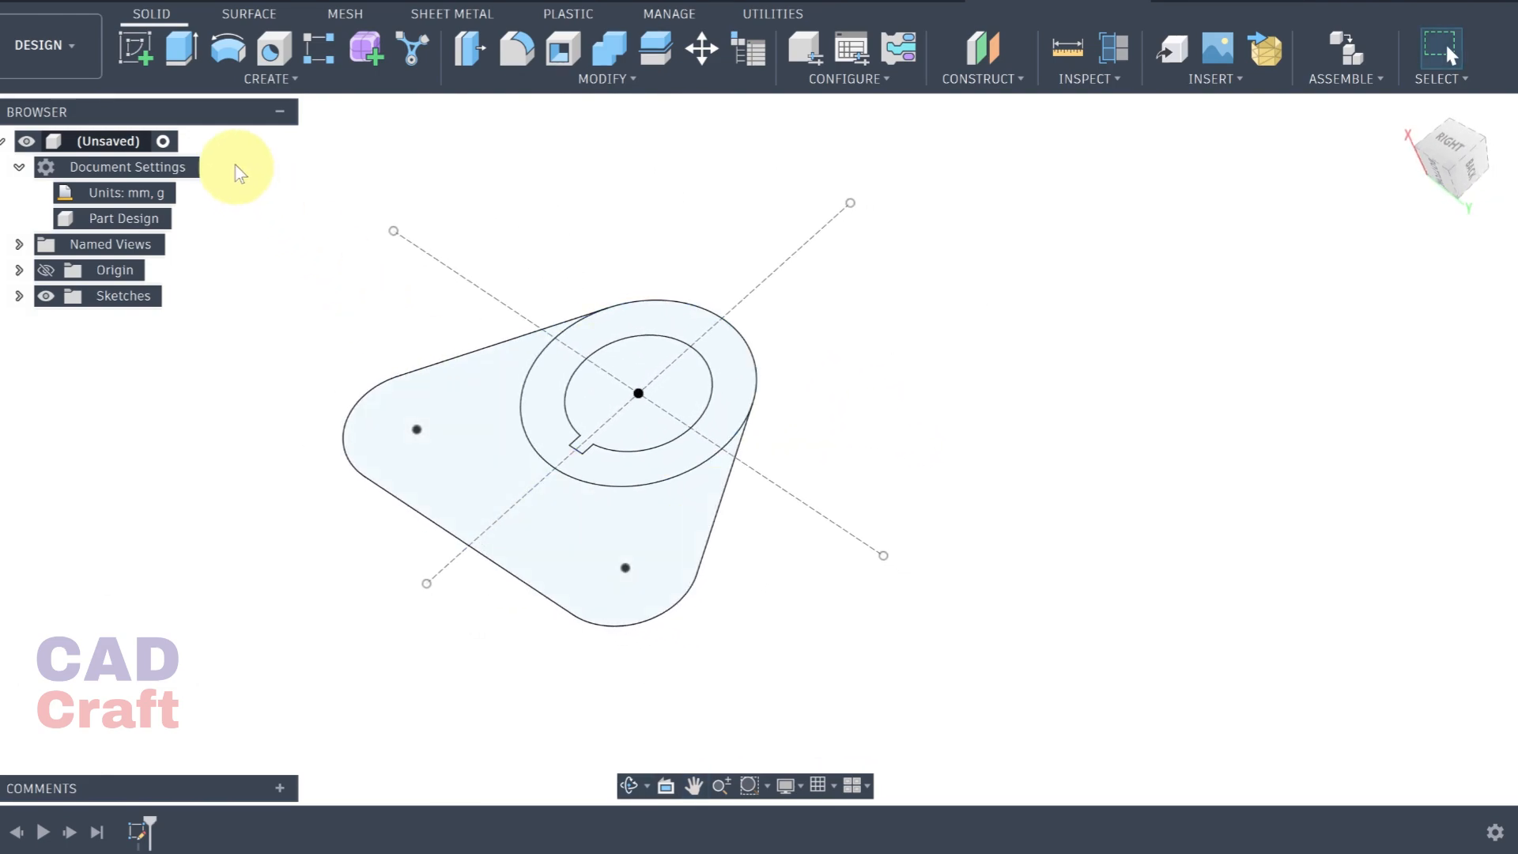
{"action": "left_click", "coordinate": [181, 48]}
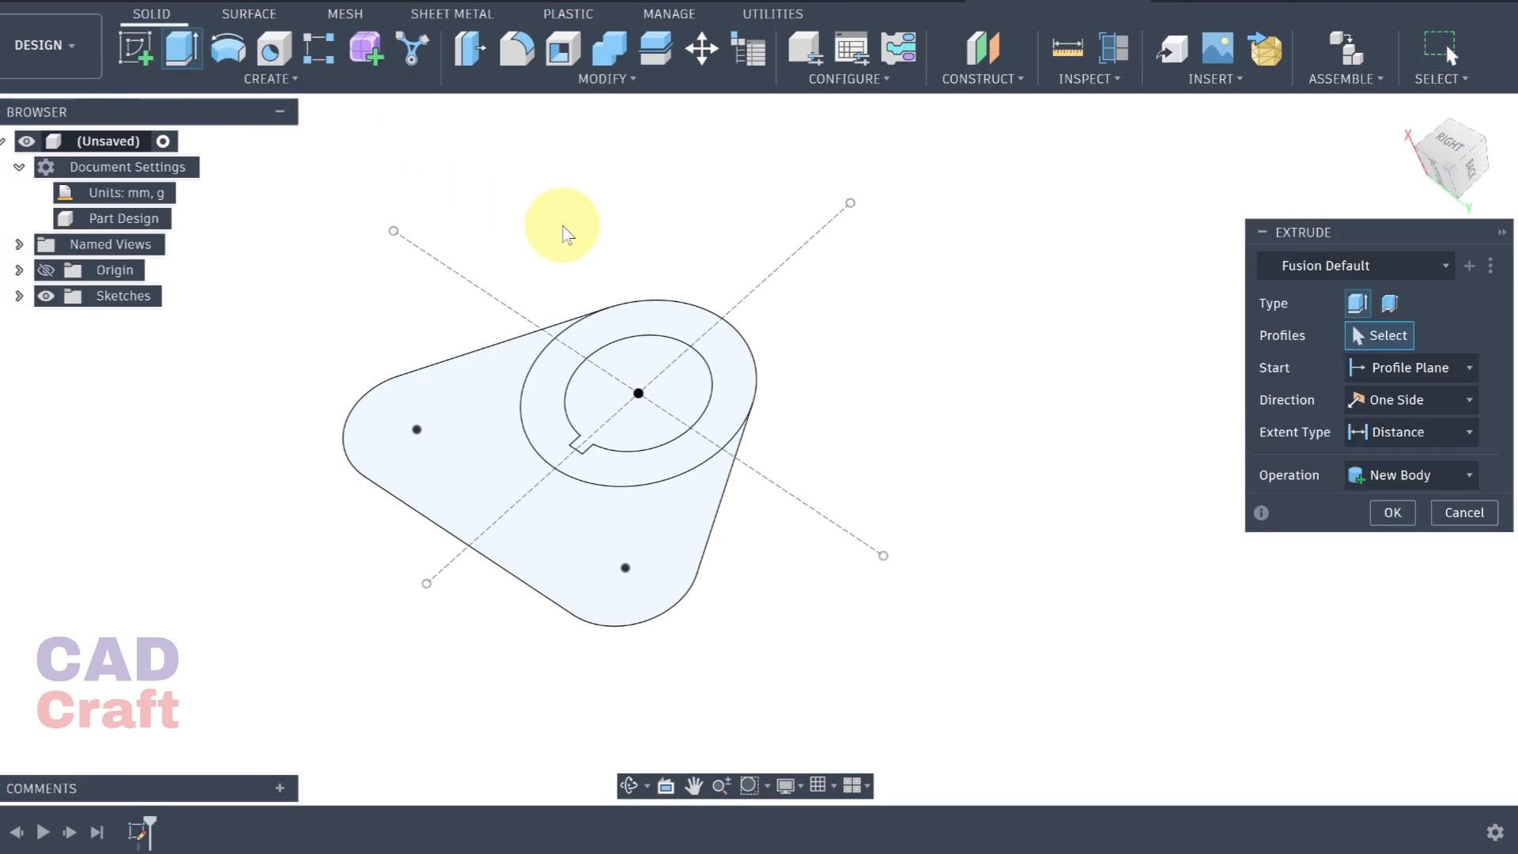
{"action": "left_click", "coordinate": [740, 398]}
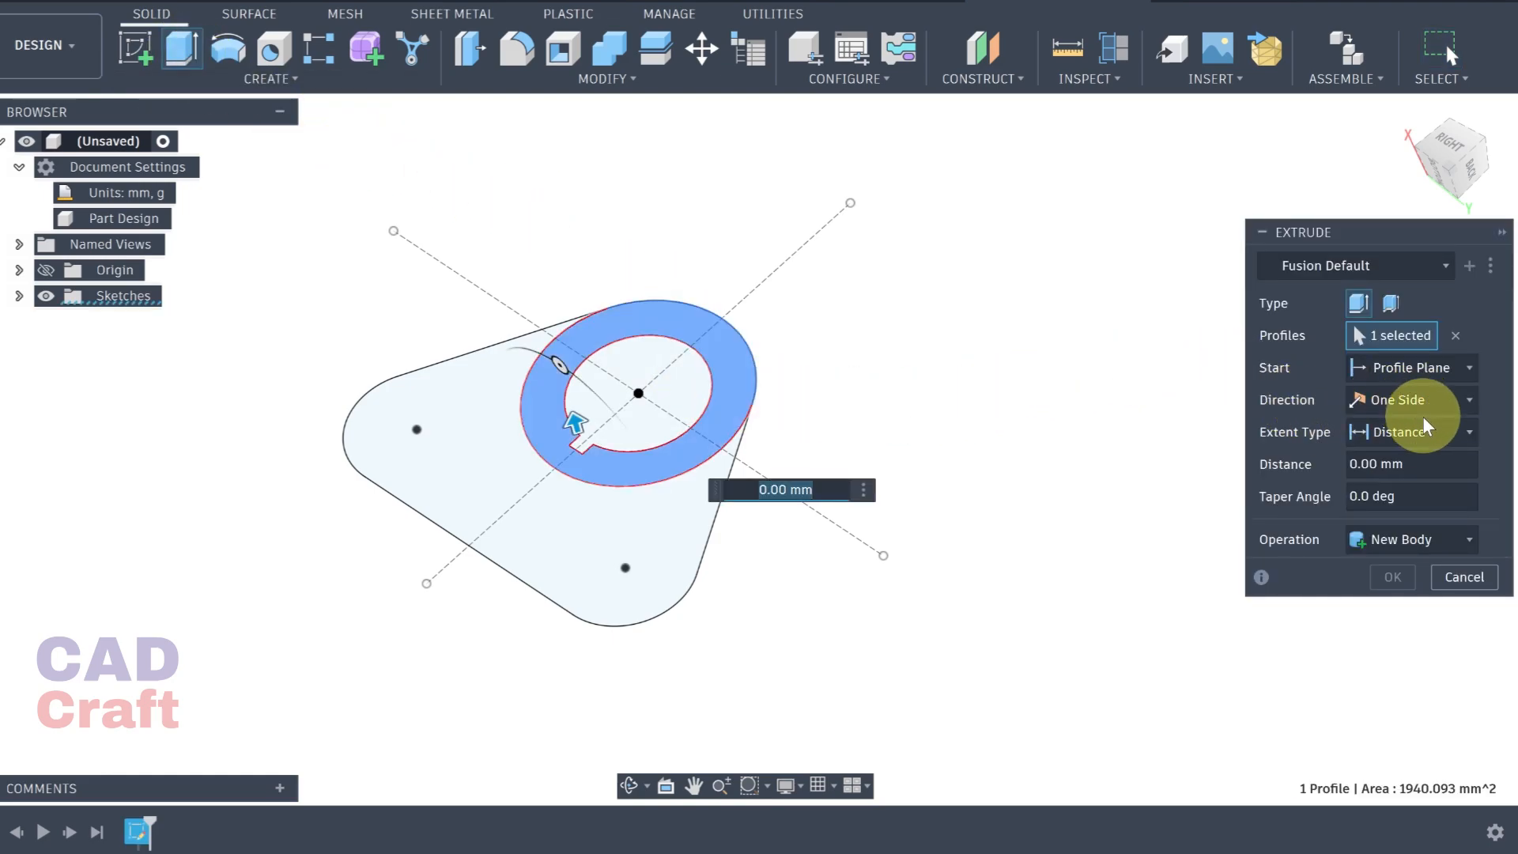
{"action": "left_click", "coordinate": [1391, 464]}
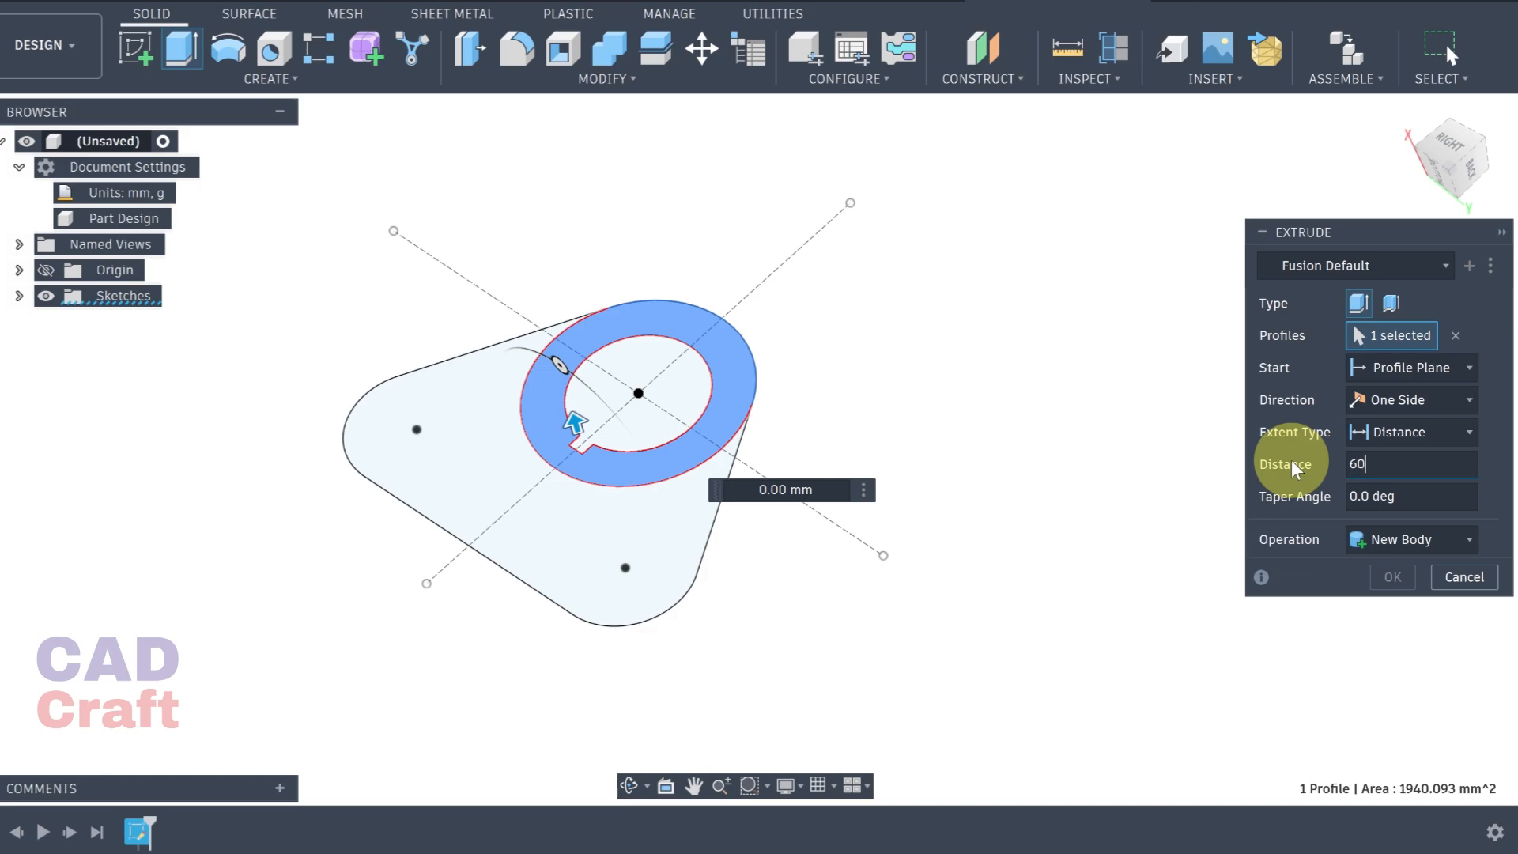
{"action": "key", "text": "Return"}
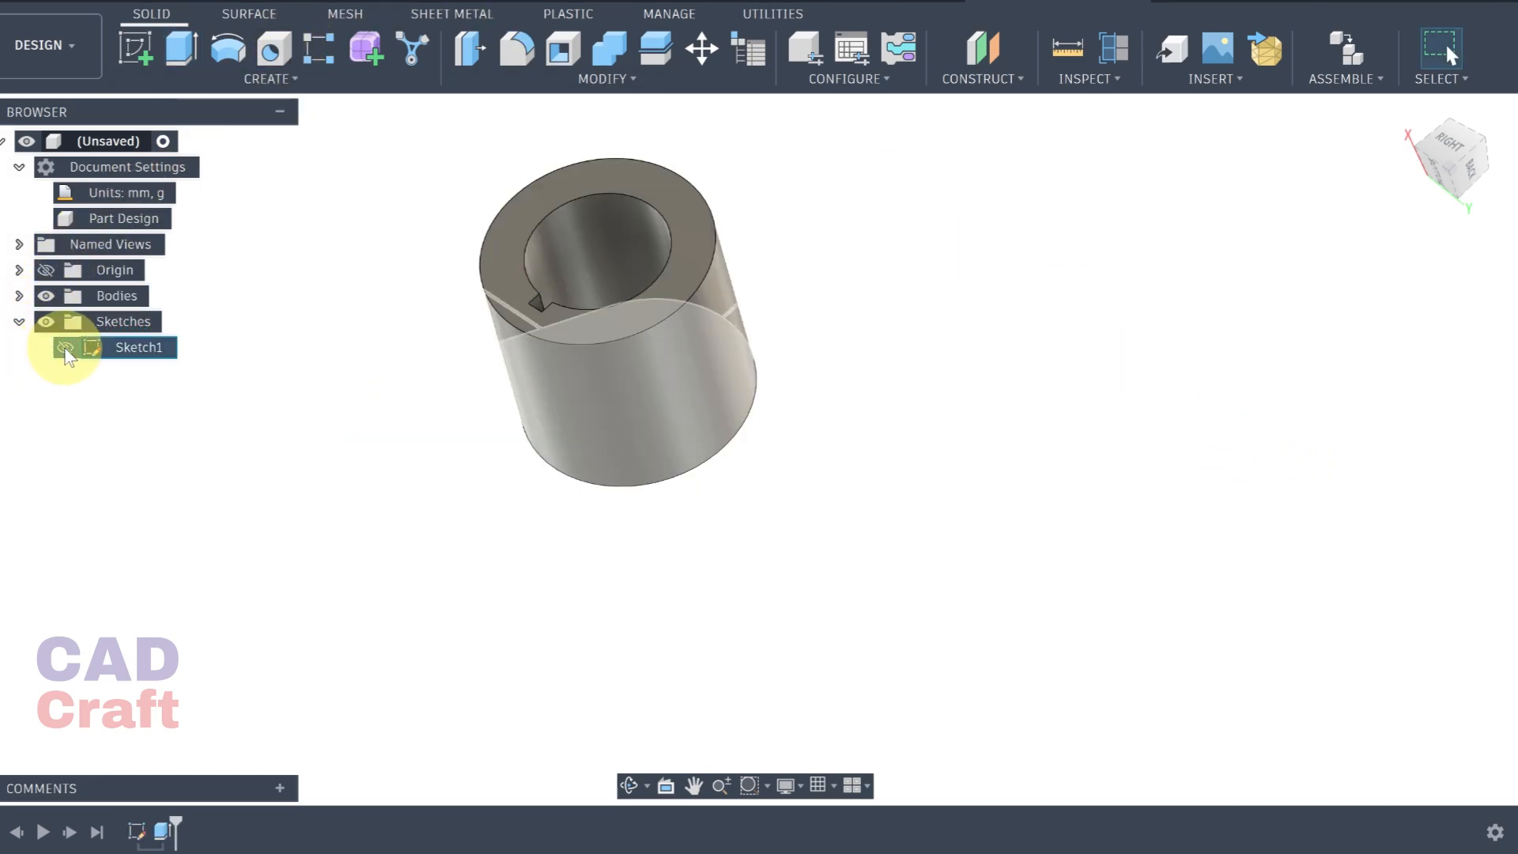
Extrude the rounded triangular base profile from the shown first sketch 25 mm as a new body and hide the sketch
{"action": "left_click", "coordinate": [65, 347]}
{"action": "left_click", "coordinate": [179, 49]}
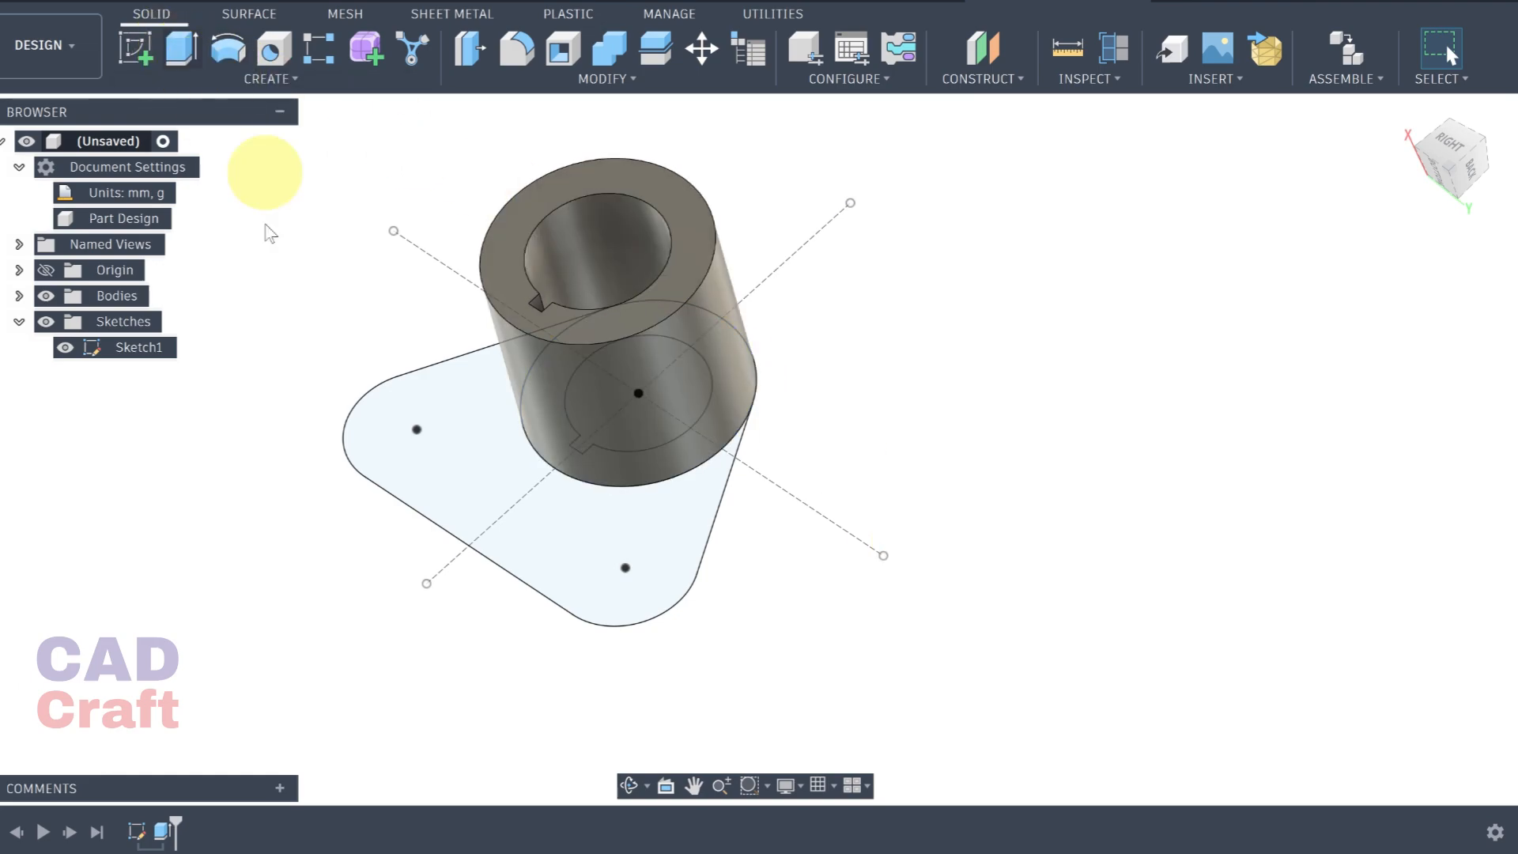
{"action": "left_click", "coordinate": [586, 534]}
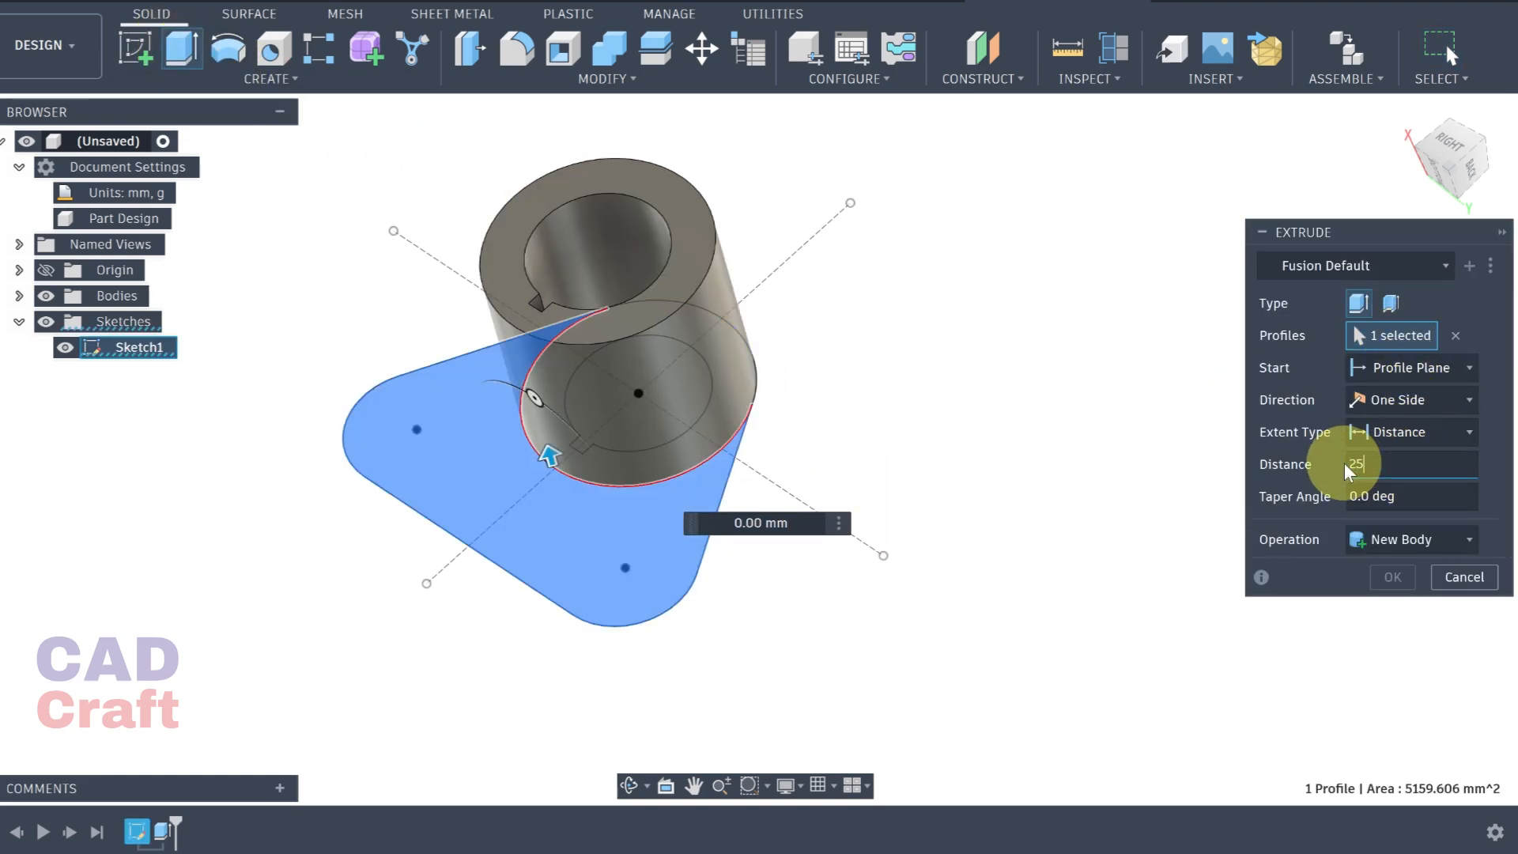
{"action": "key", "text": "Return"}
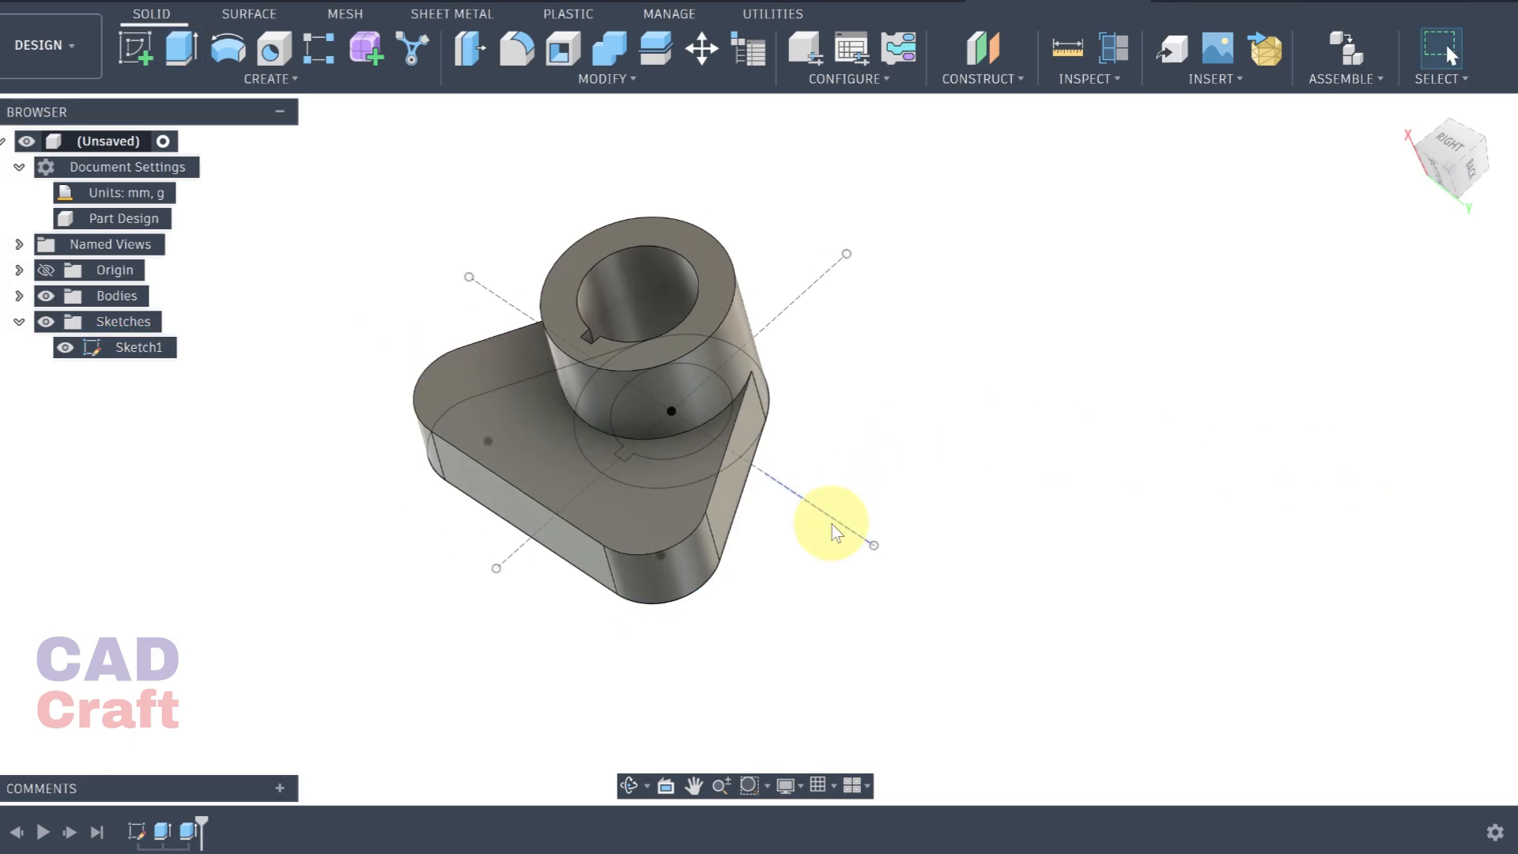
{"action": "left_click", "coordinate": [67, 352]}
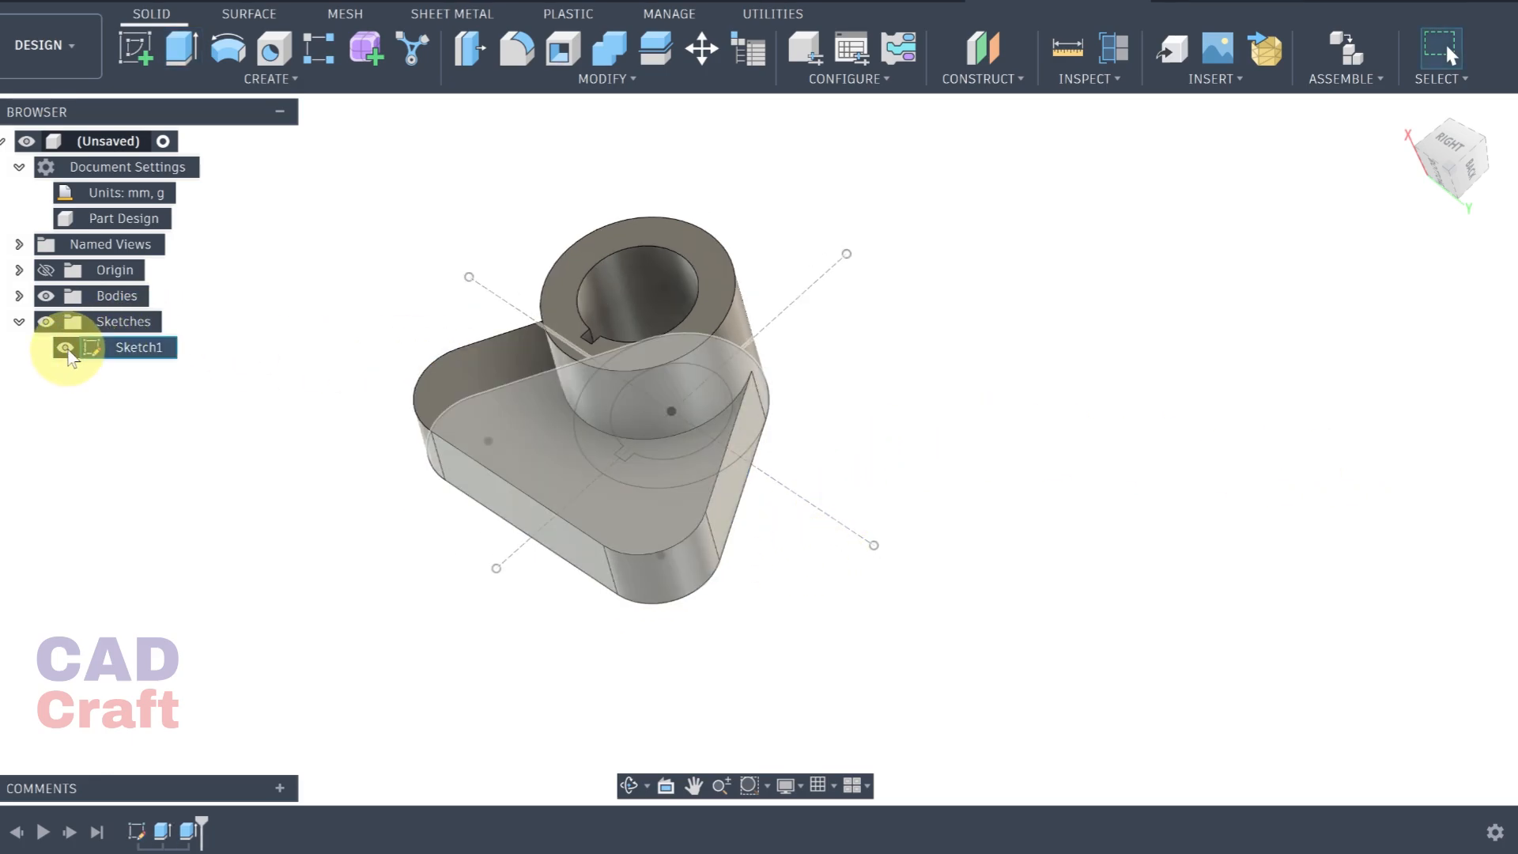
{"action": "left_click", "coordinate": [65, 347]}
Create a sketch on the base plate's upper face, project that face's outline into it, and finish the sketch
{"action": "mouse_move", "coordinate": [724, 581]}
{"action": "middle_mouse_down", "text": "shift"}
{"action": "mouse_move", "coordinate": [708, 607]}
{"action": "mouse_move", "coordinate": [752, 543]}
{"action": "mouse_move", "coordinate": [739, 615]}
{"action": "middle_mouse_up", "text": "shift"}
{"action": "scroll", "coordinate": [603, 464], "scroll_direction": "up", "scroll_amount": 3}
{"action": "left_click", "coordinate": [530, 474]}
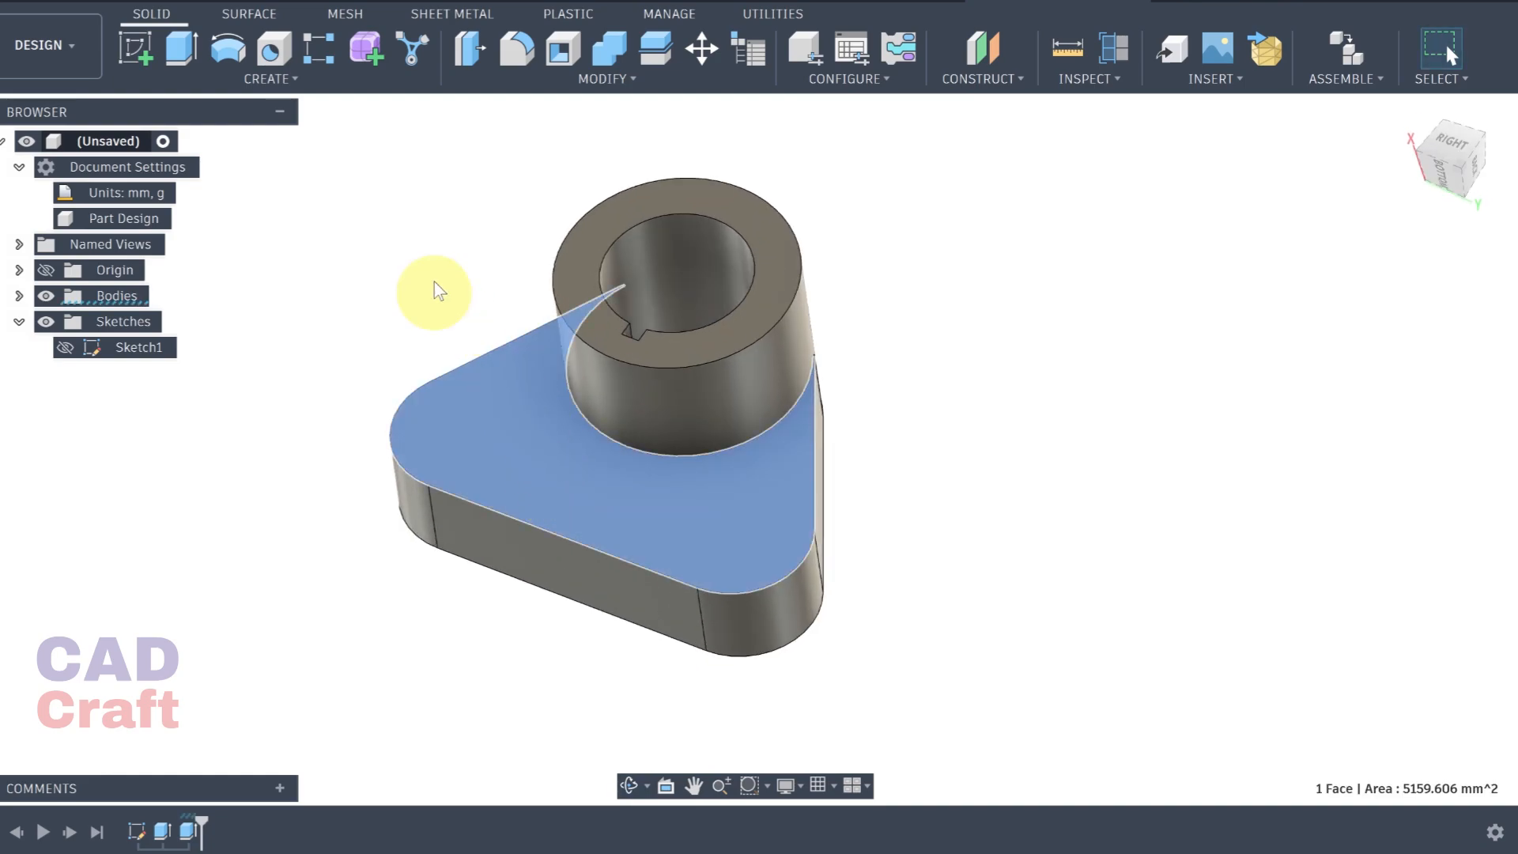
{"action": "left_click", "coordinate": [140, 47]}
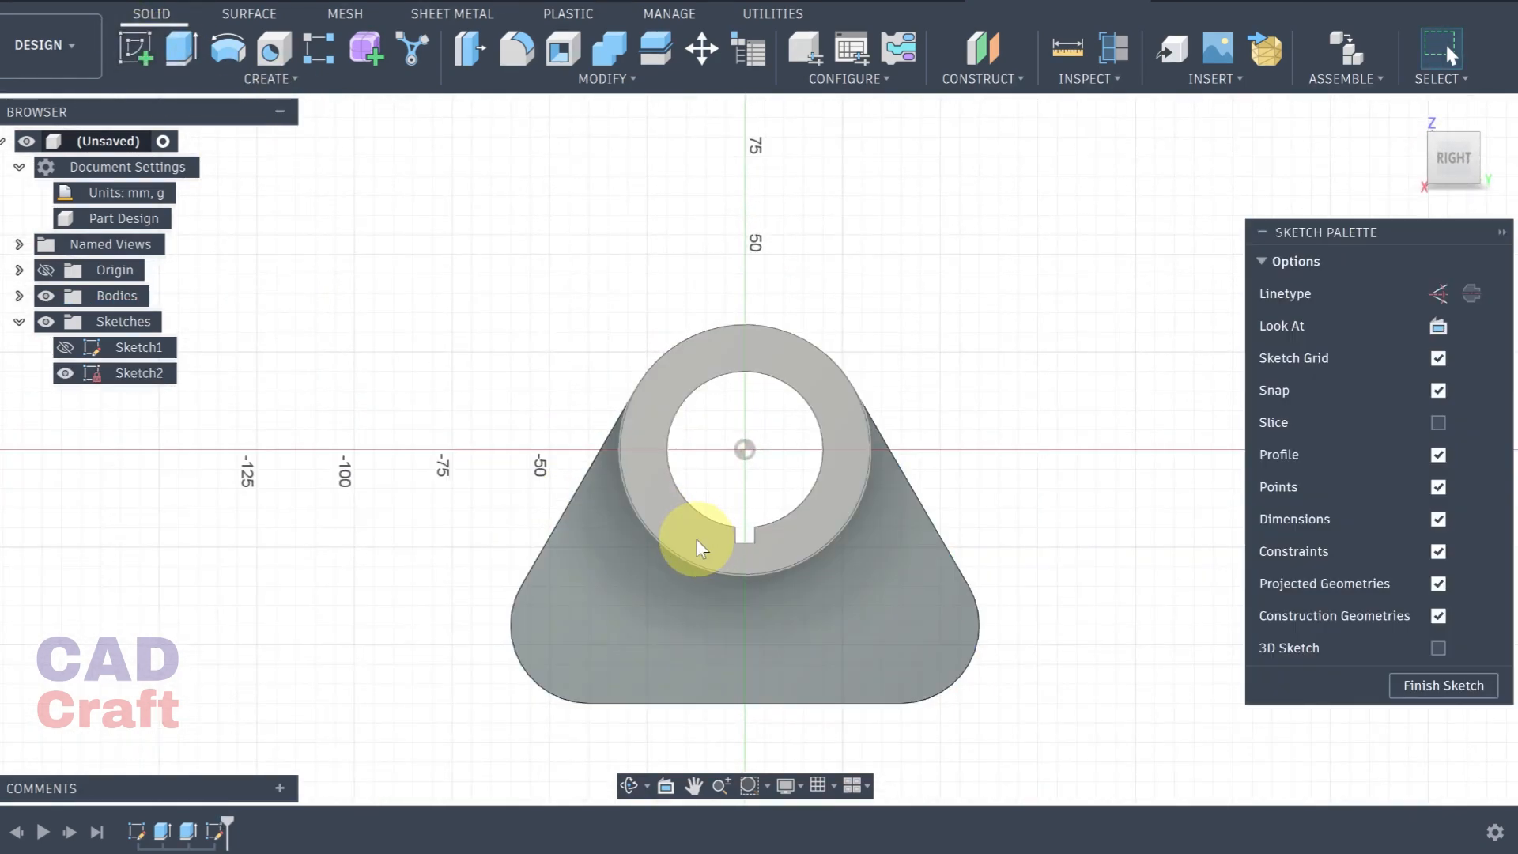
{"action": "middle_click_drag", "start_coordinate": [690, 518], "coordinate": [657, 370]}
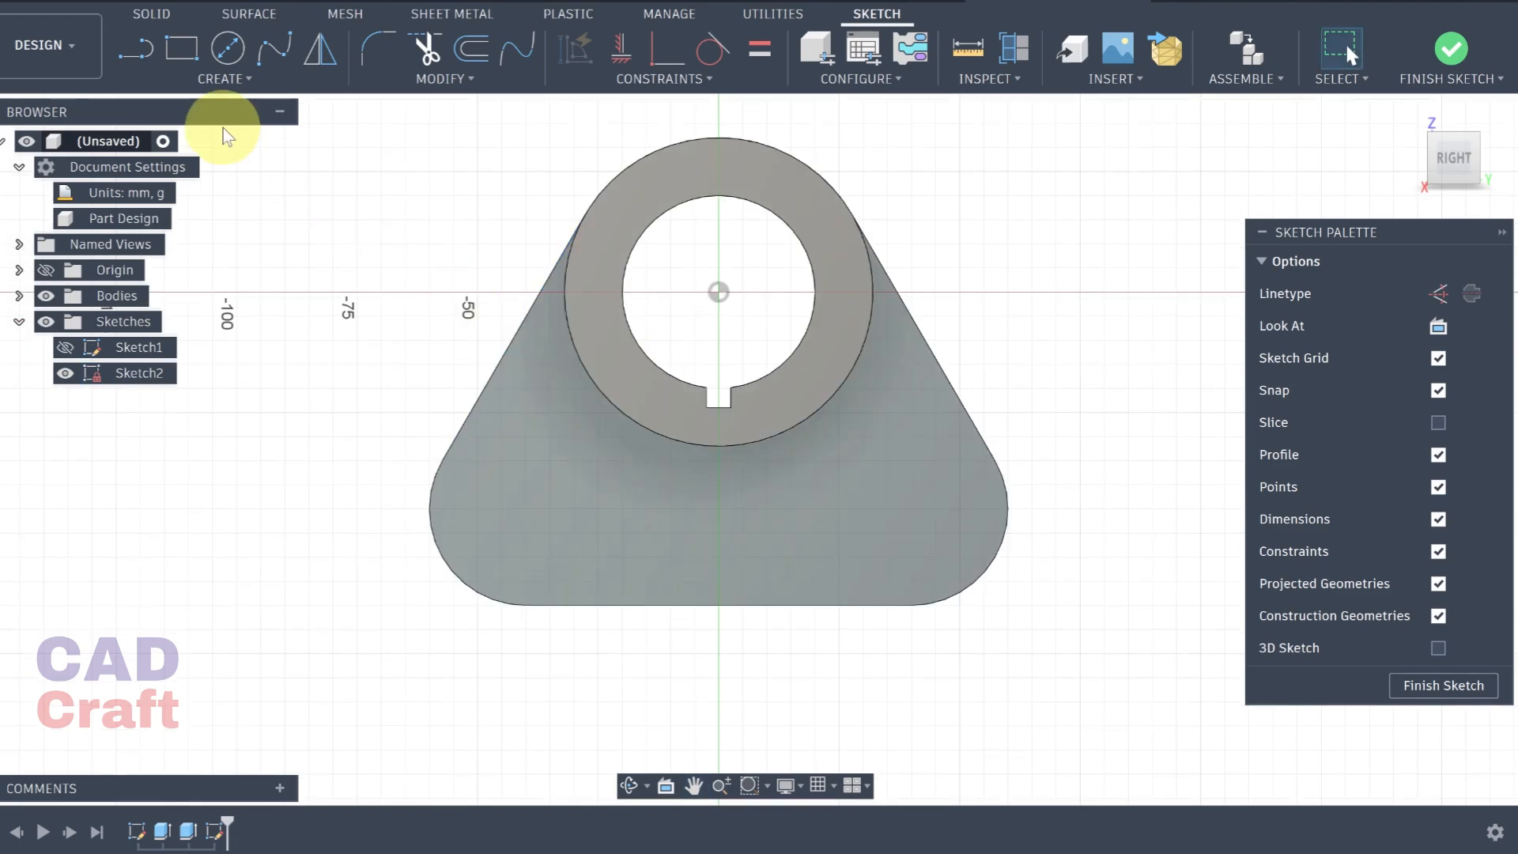
{"action": "left_click", "coordinate": [224, 79]}
{"action": "mouse_move", "coordinate": [287, 431]}
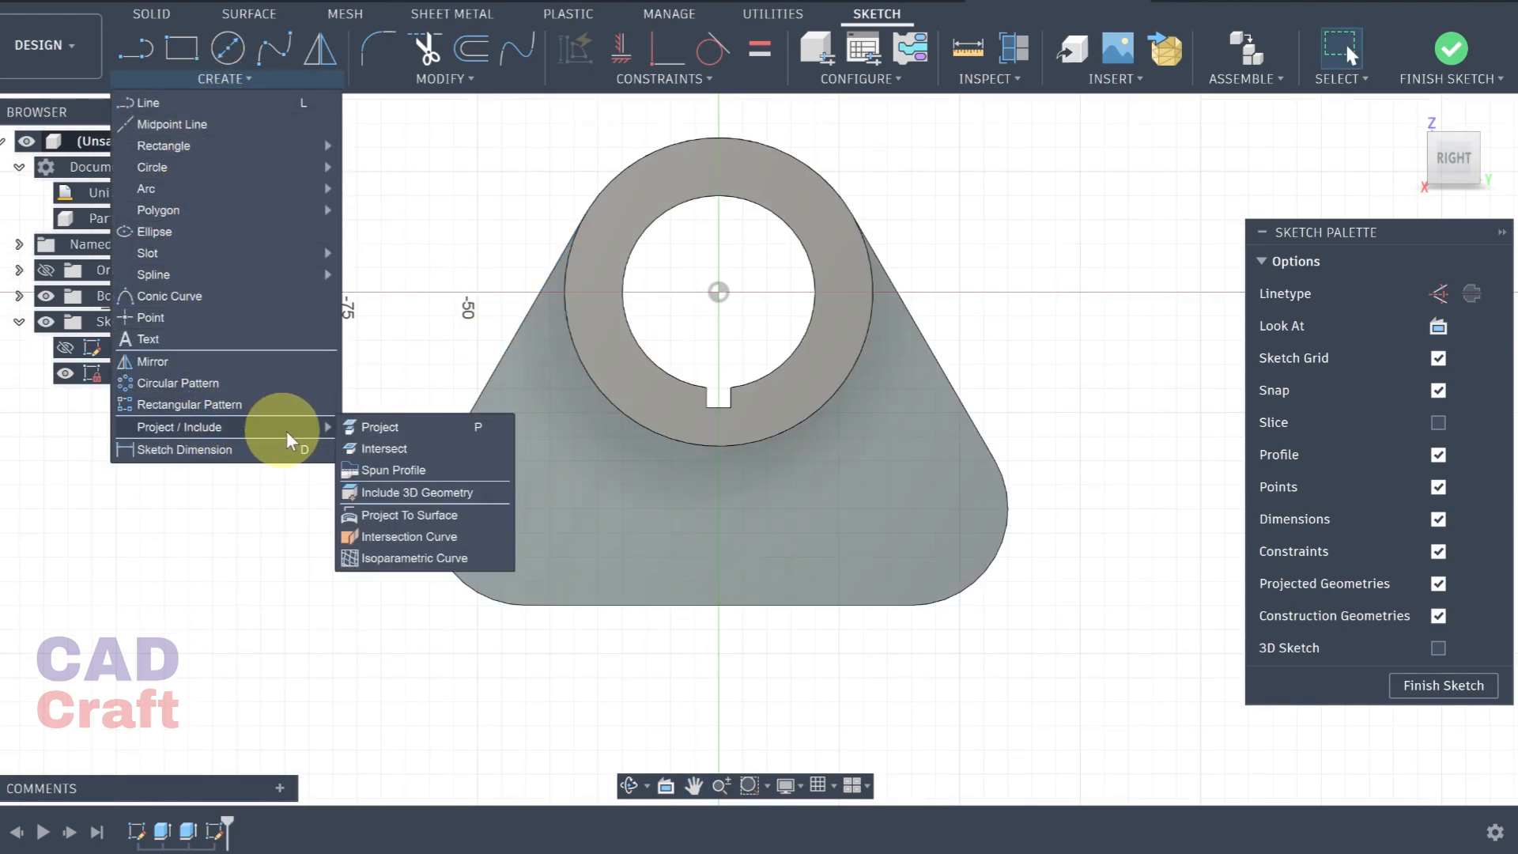
{"action": "left_click", "coordinate": [377, 429]}
{"action": "left_click", "coordinate": [827, 529]}
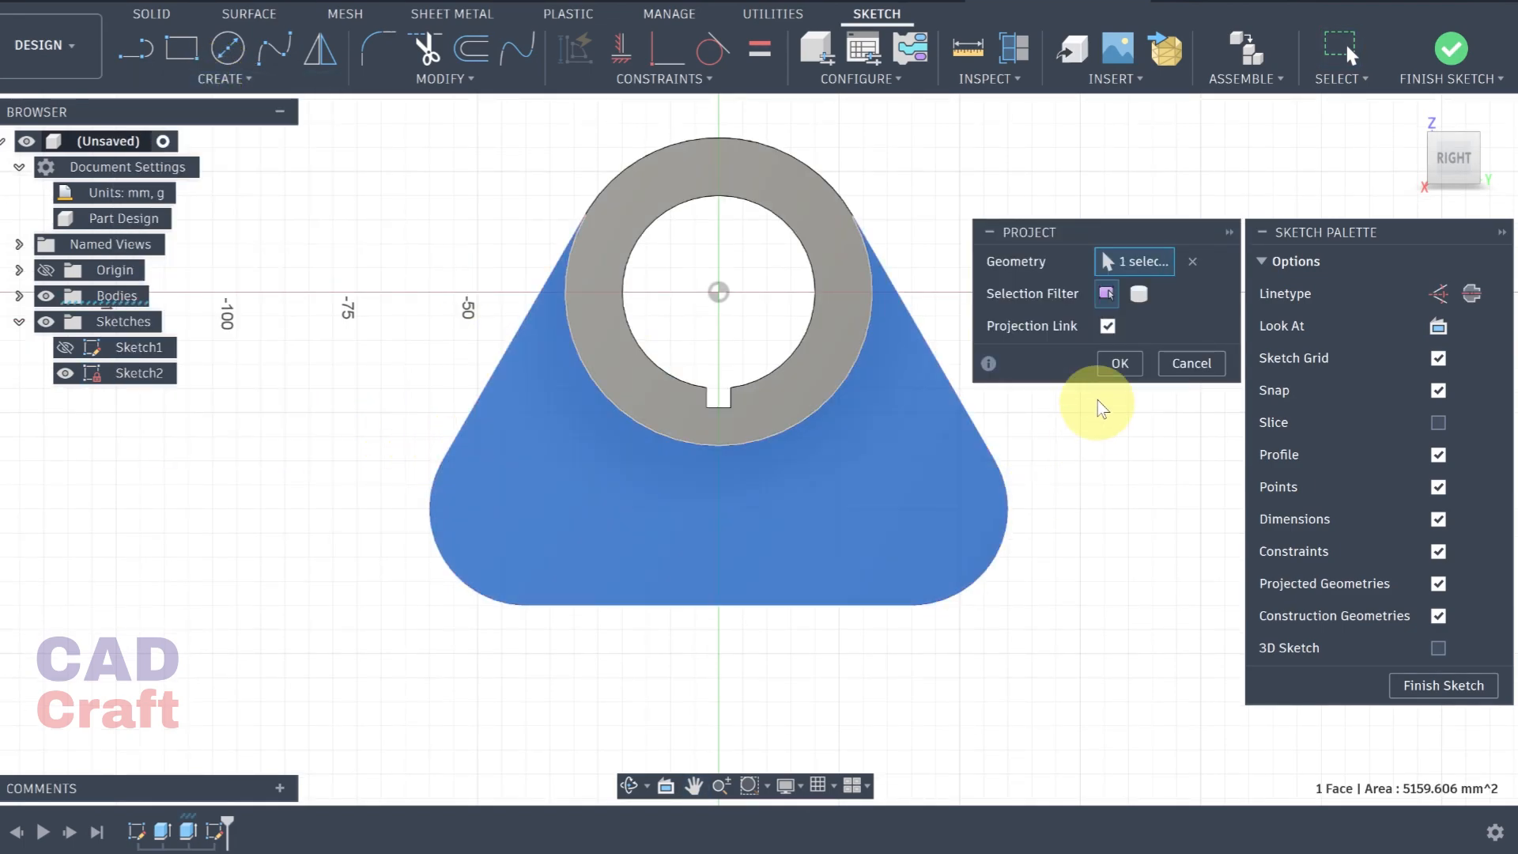
{"action": "left_click", "coordinate": [1118, 364]}
{"action": "mouse_move", "coordinate": [525, 582]}
{"action": "middle_mouse_down", "text": "shift"}
{"action": "mouse_move", "coordinate": [500, 522]}
{"action": "mouse_move", "coordinate": [454, 525]}
{"action": "mouse_move", "coordinate": [491, 548]}
{"action": "mouse_move", "coordinate": [350, 597]}
{"action": "mouse_move", "coordinate": [322, 520]}
{"action": "mouse_move", "coordinate": [312, 553]}
{"action": "middle_mouse_up", "text": "shift"}
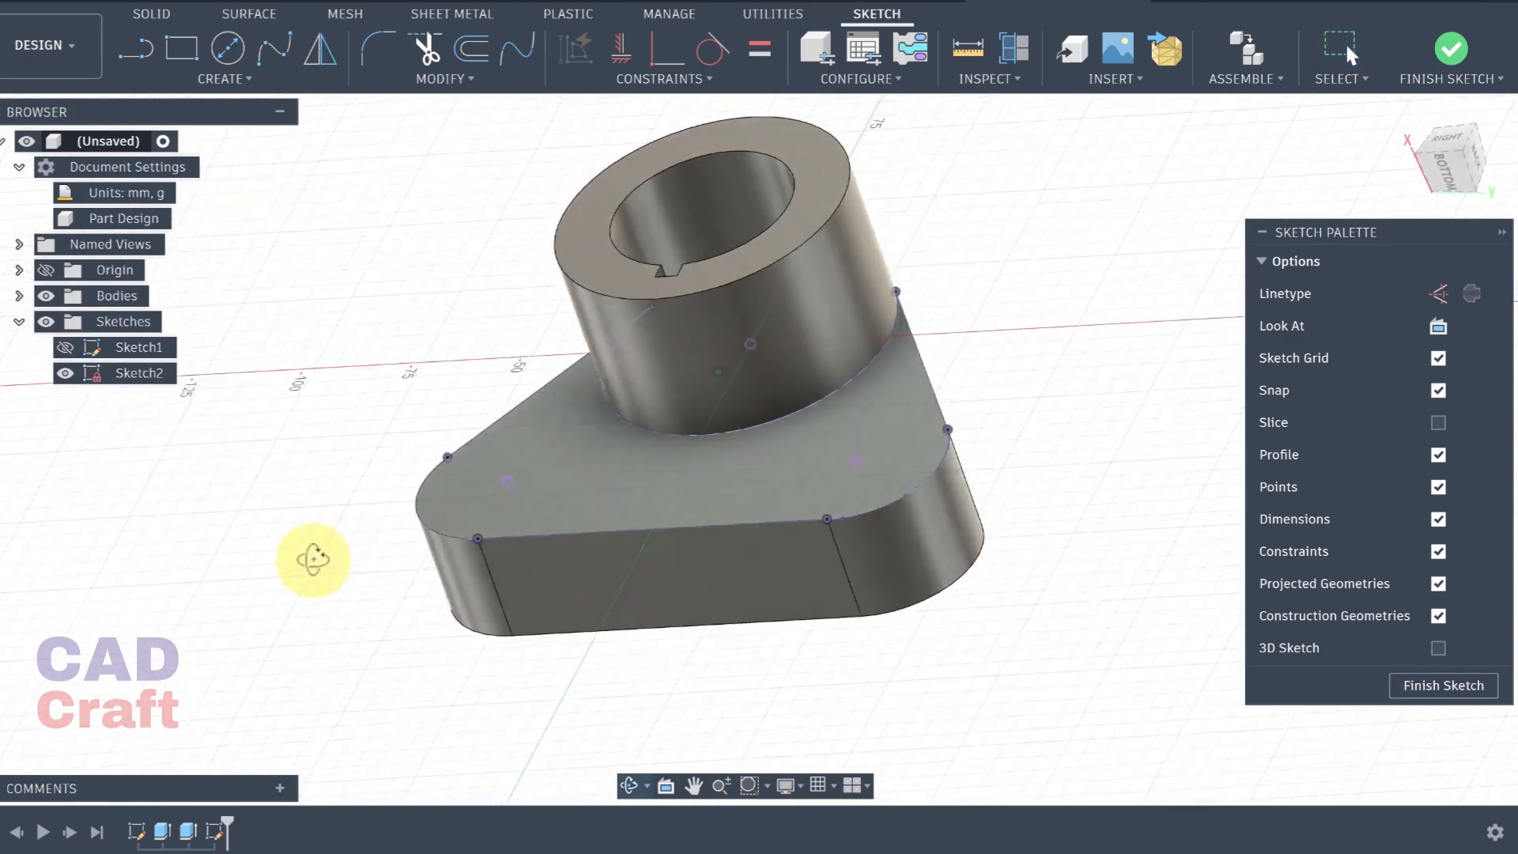
{"action": "left_click", "coordinate": [1430, 65]}
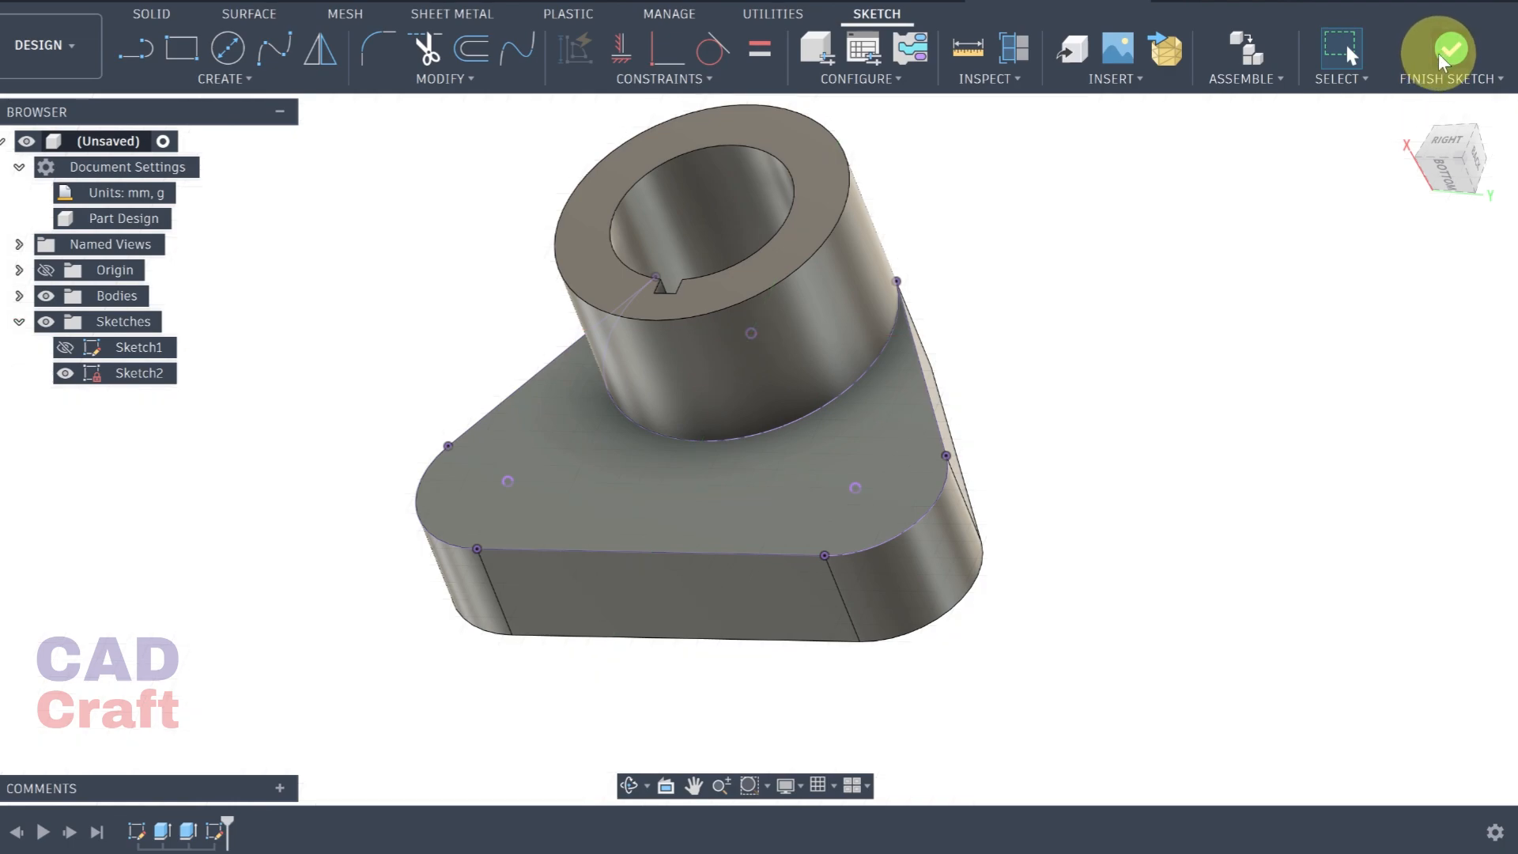
Place counterbore holes with flat drill points on the two projected centre points of the plate's rounded corners
{"action": "left_click", "coordinate": [274, 50]}
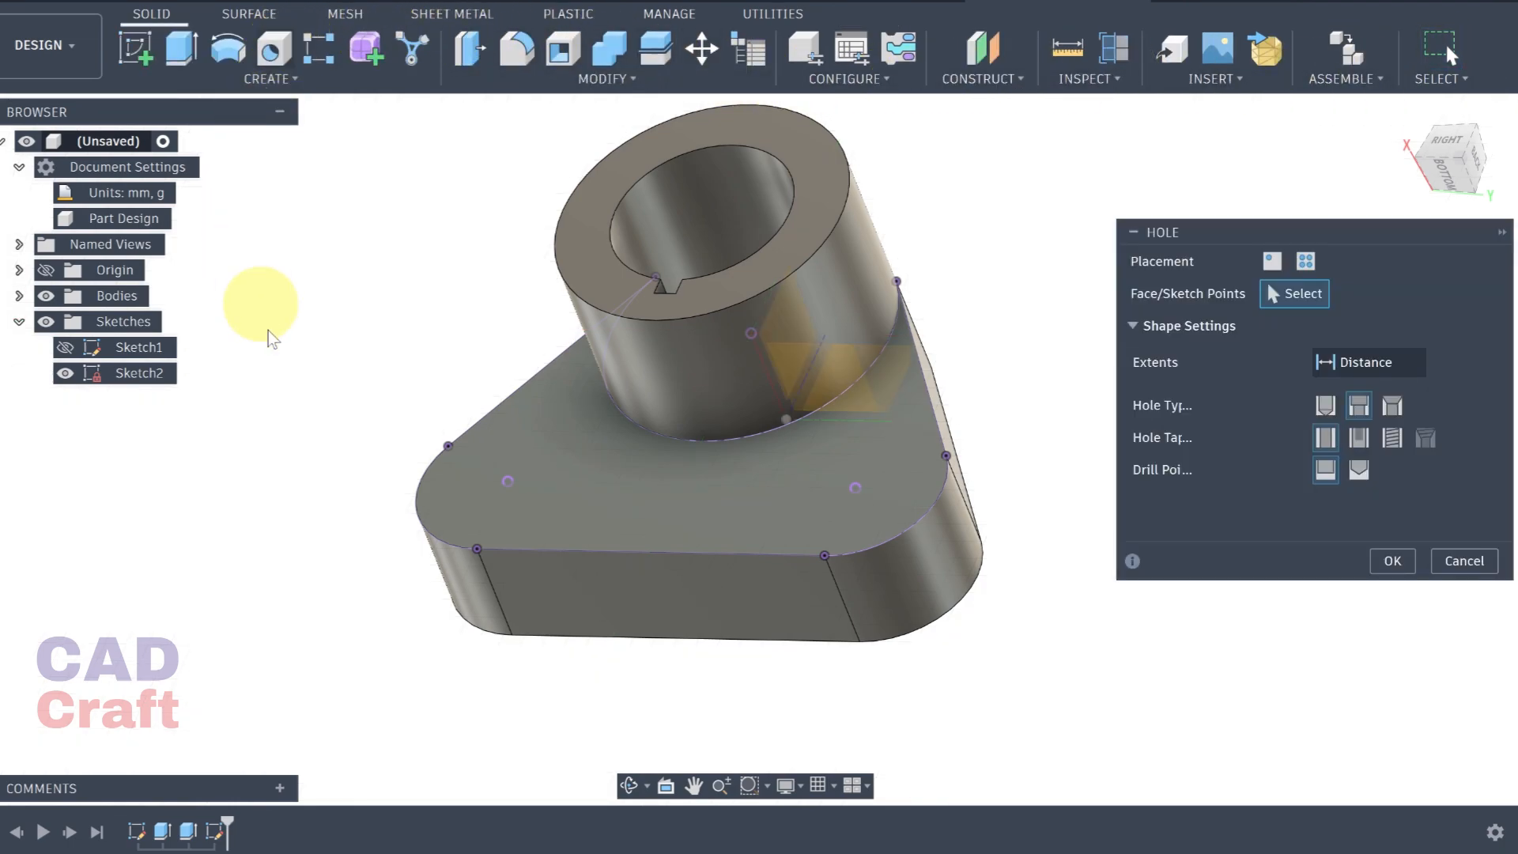
{"action": "left_click", "coordinate": [508, 482]}
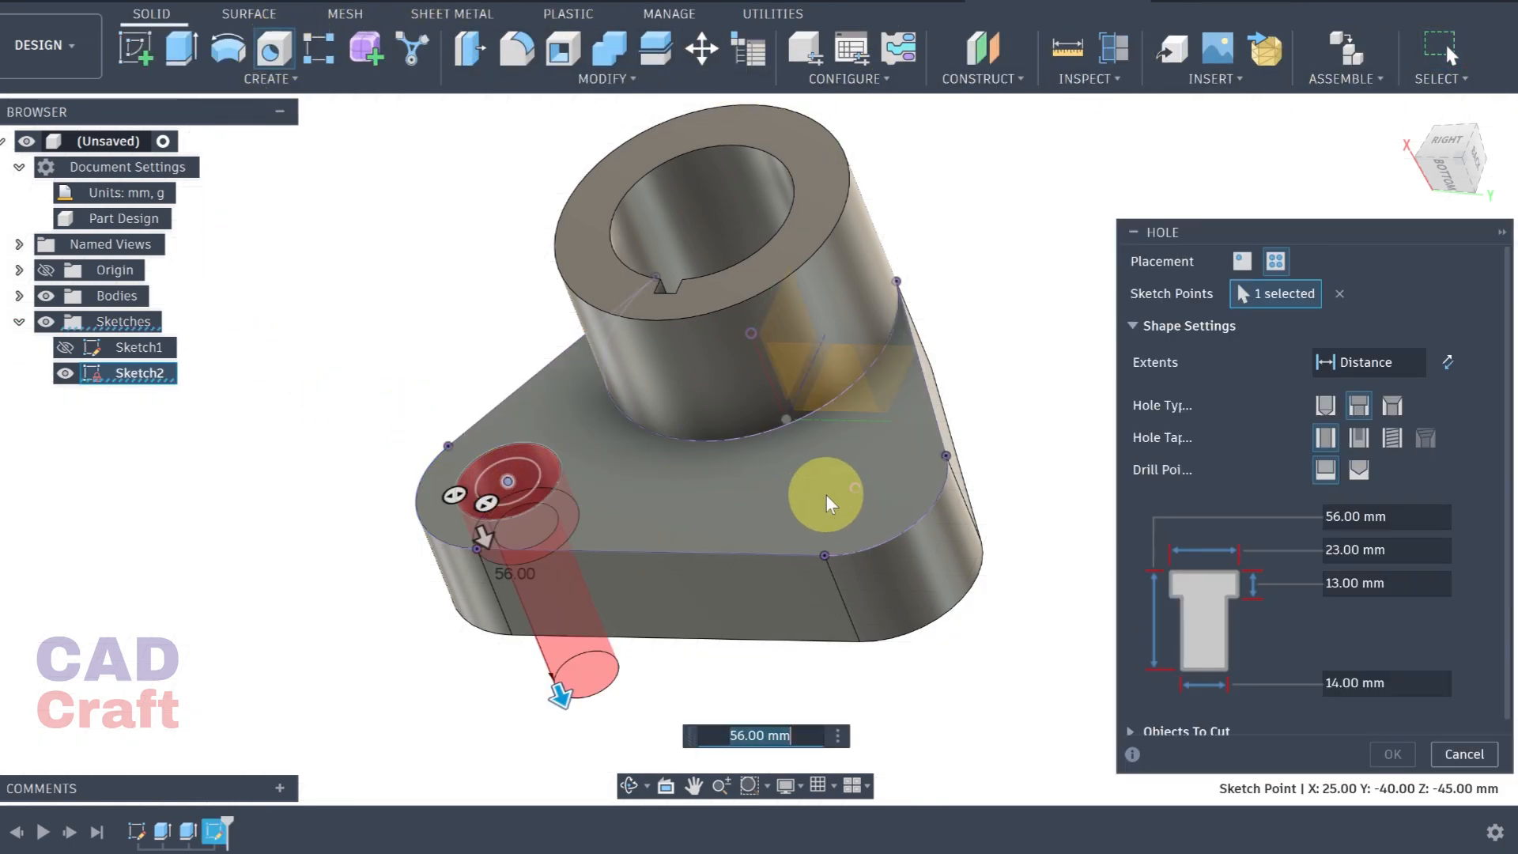
{"action": "left_click", "coordinate": [854, 488]}
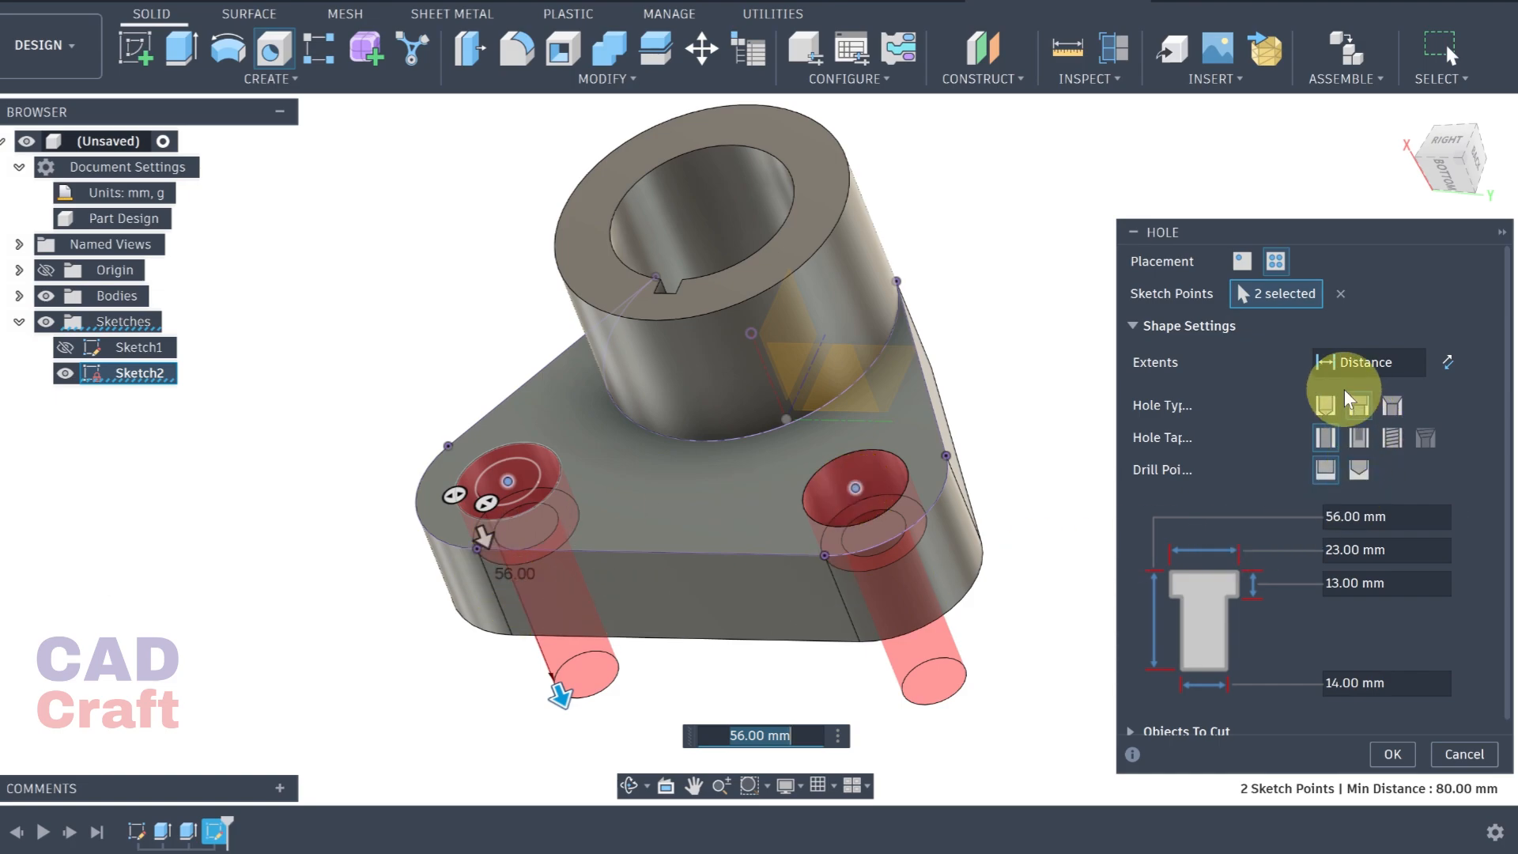
{"action": "left_click", "coordinate": [1325, 406]}
{"action": "left_click", "coordinate": [1392, 407]}
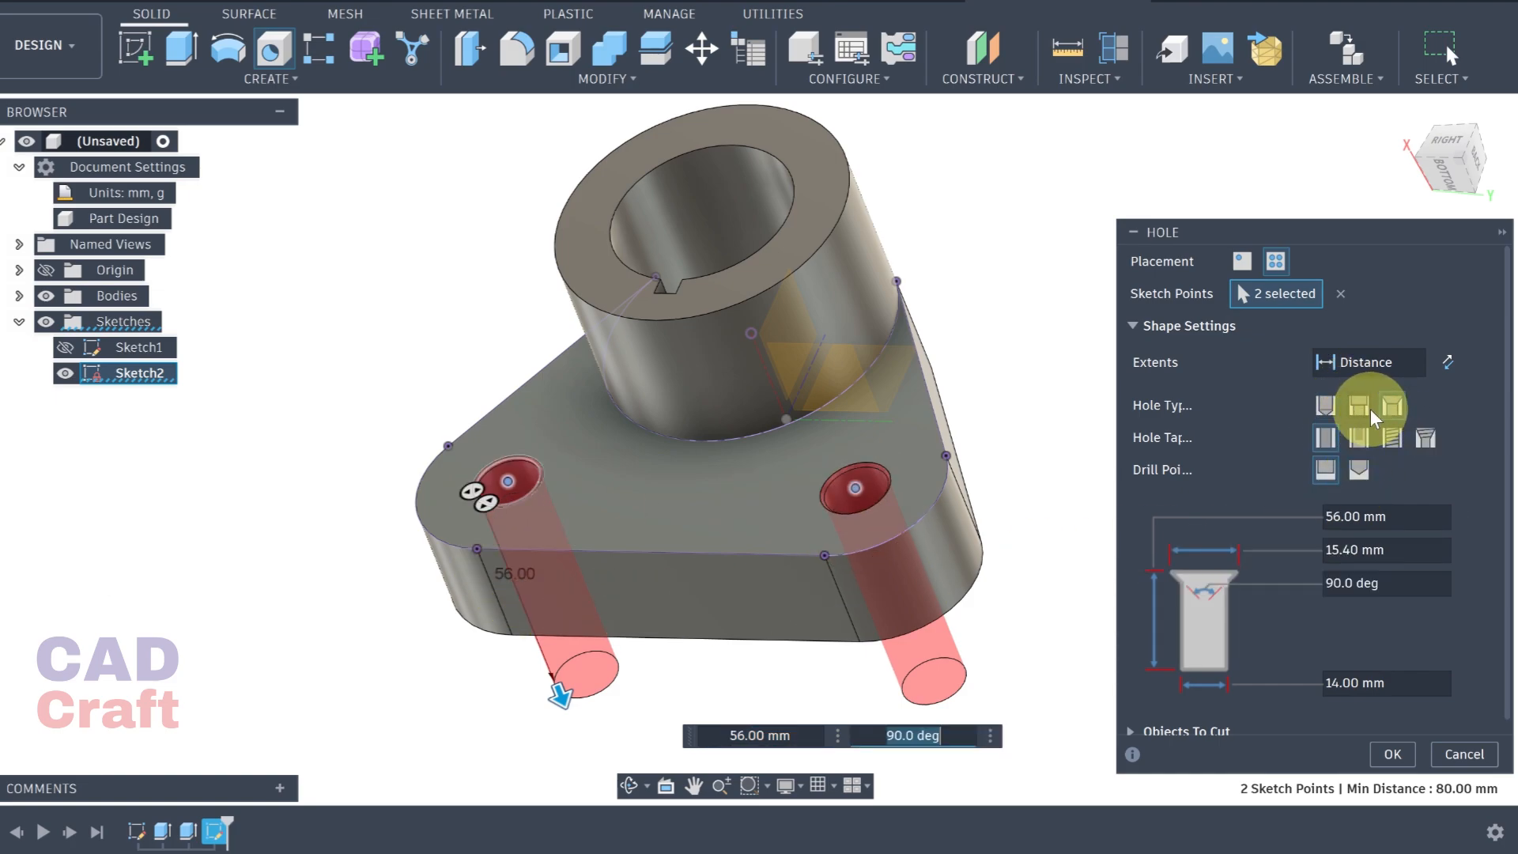
{"action": "left_click", "coordinate": [1360, 406]}
{"action": "left_click", "coordinate": [1357, 473]}
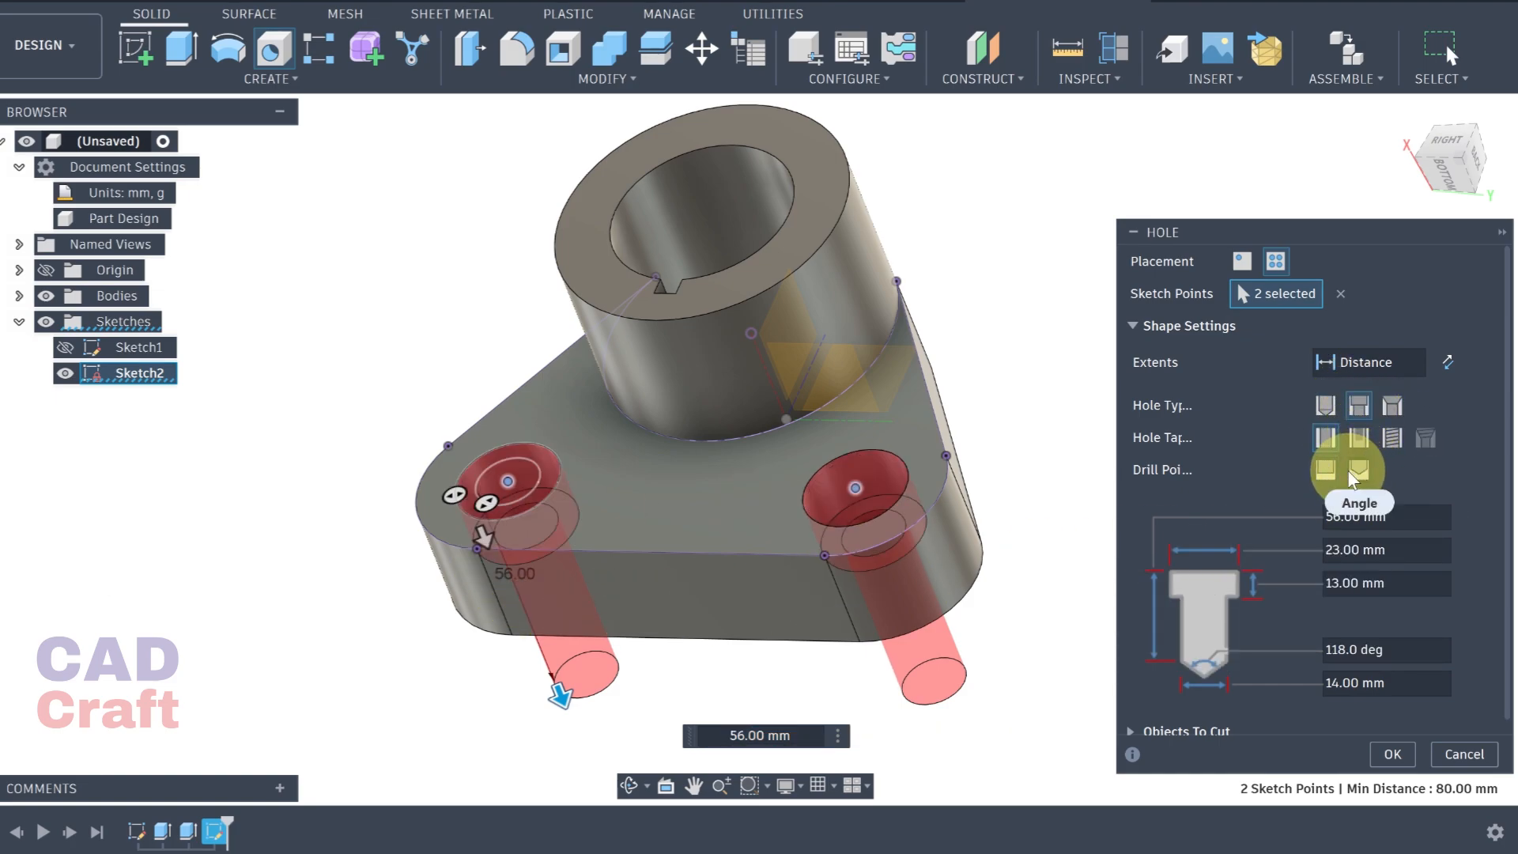
{"action": "left_click", "coordinate": [1327, 471]}
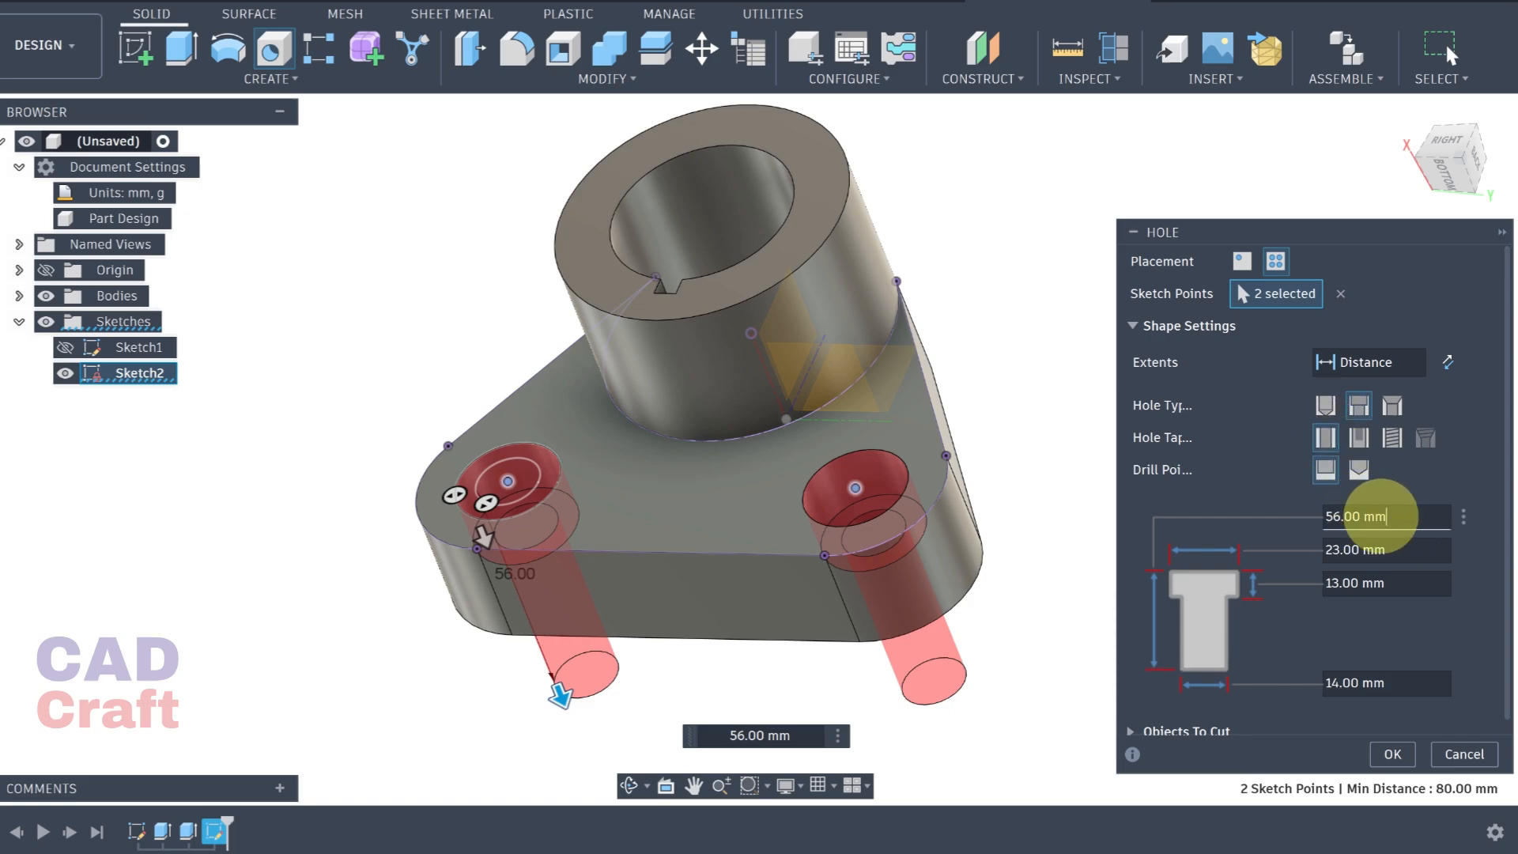
Set the holes to 25 mm depth, 24 mm counterbore diameter, 6 mm counterbore depth and 14 mm hole diameter, and create them
{"action": "left_click_drag", "start_coordinate": [1382, 514], "coordinate": [1317, 516]}
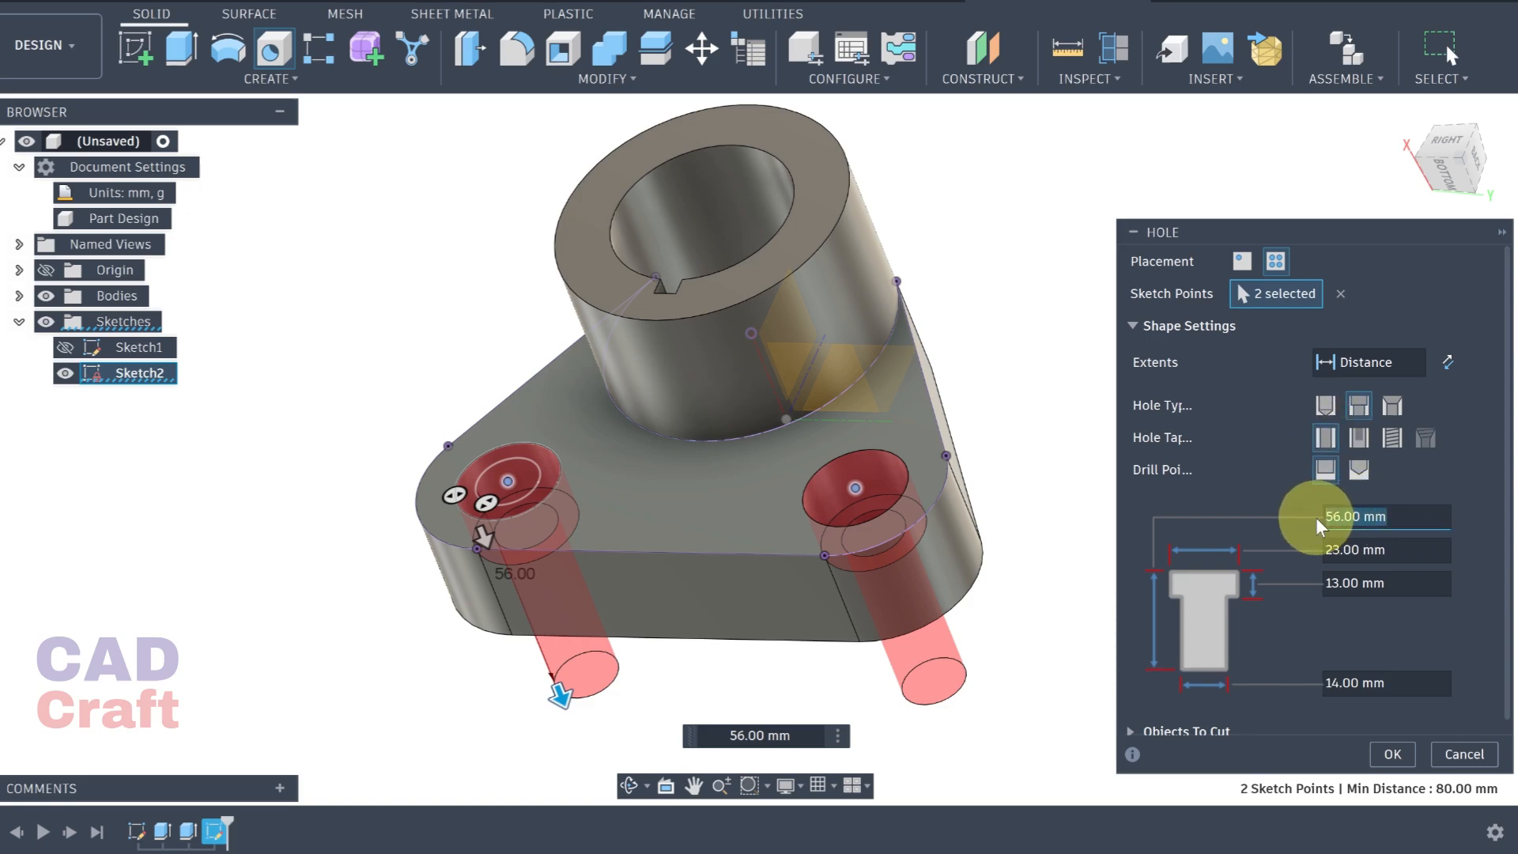
{"action": "type", "text": "24"}
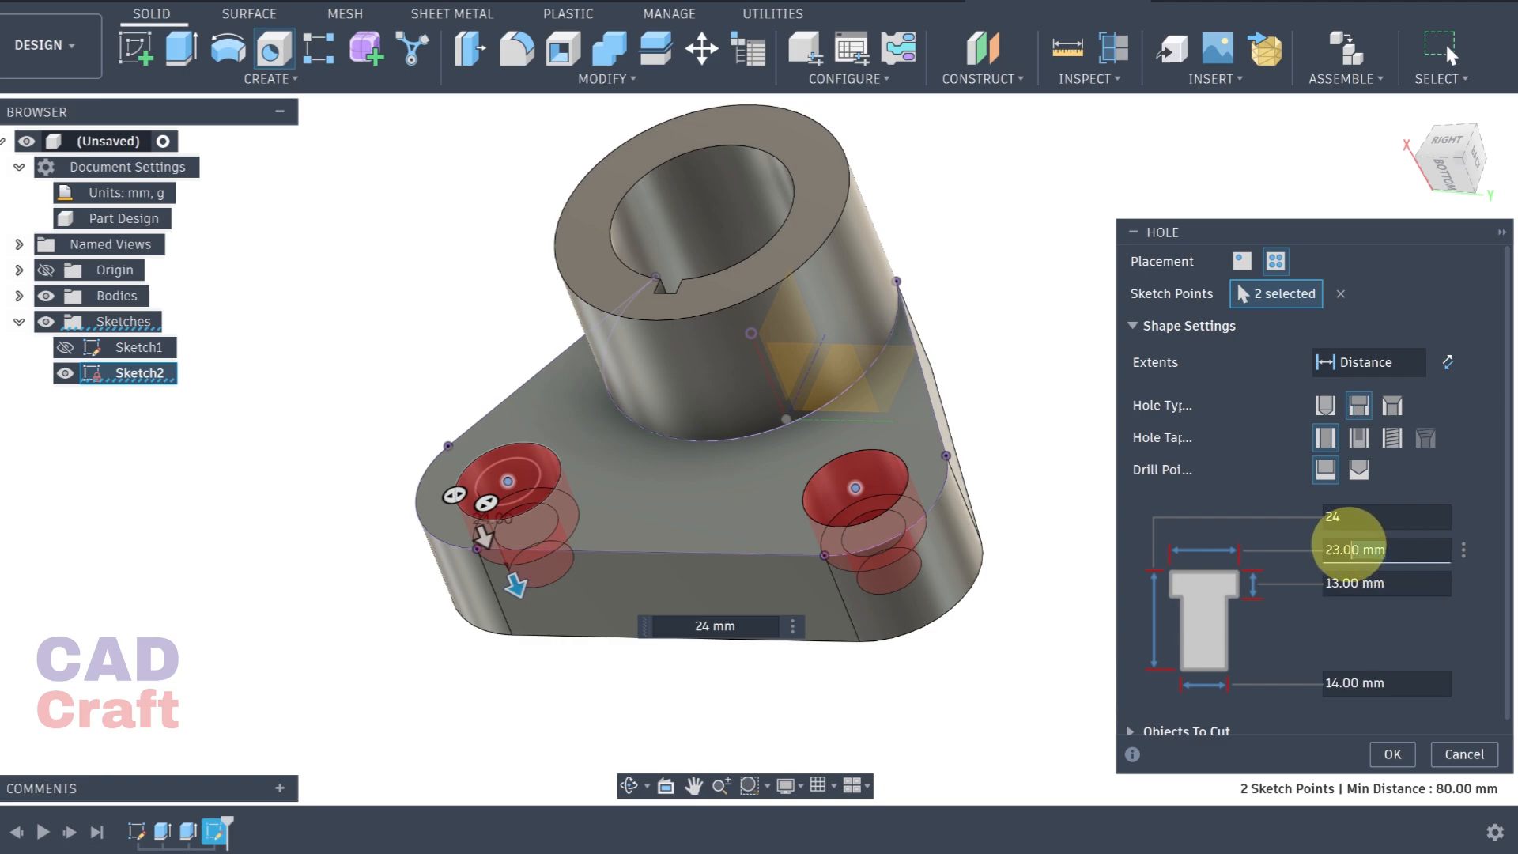
{"action": "left_click_drag", "start_coordinate": [1380, 549], "coordinate": [1317, 548]}
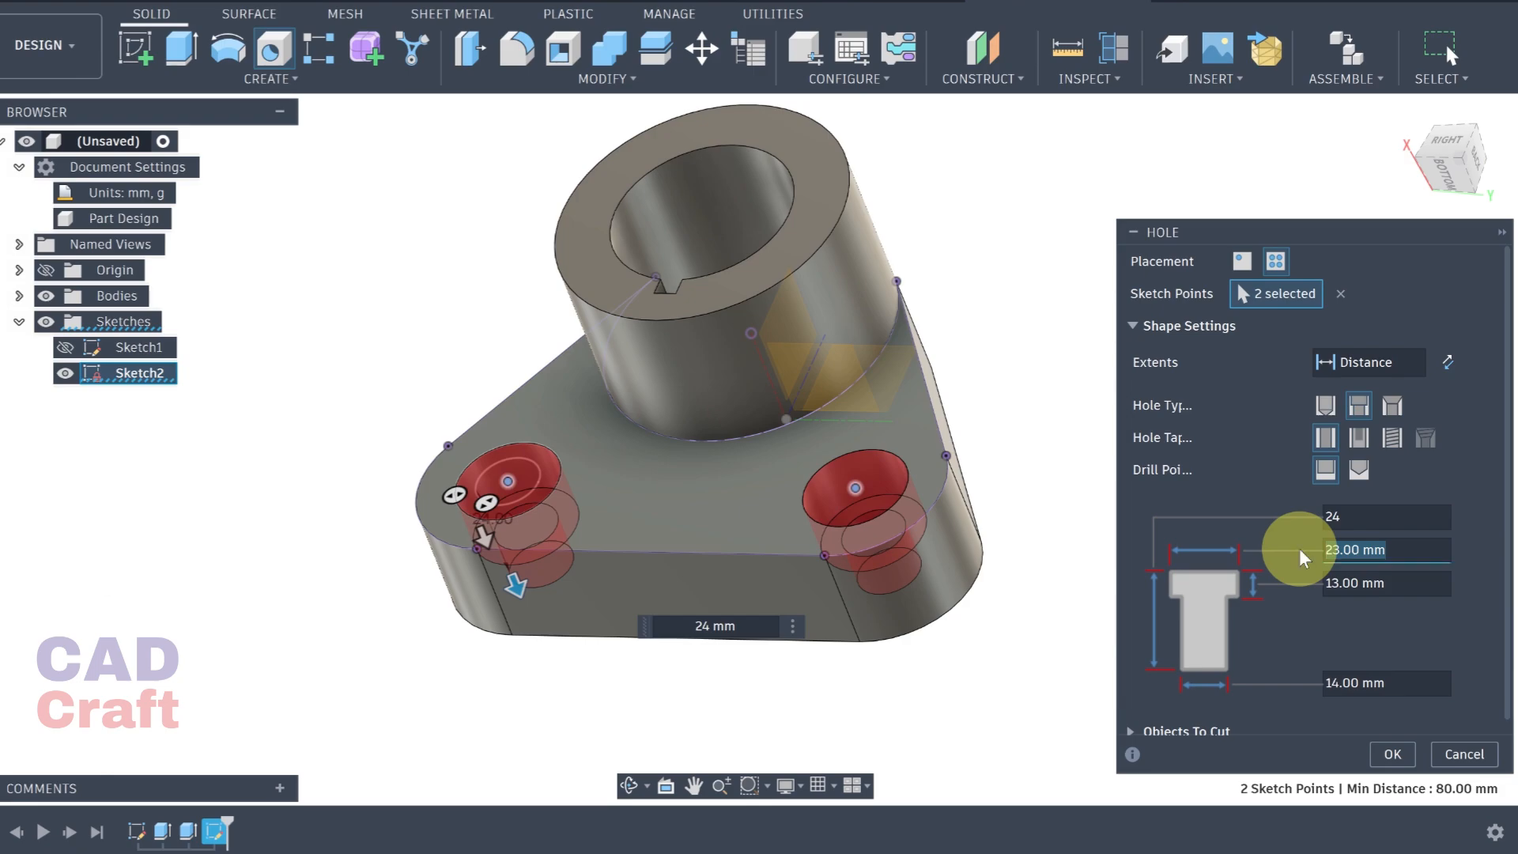
{"action": "left_click", "coordinate": [1322, 518]}
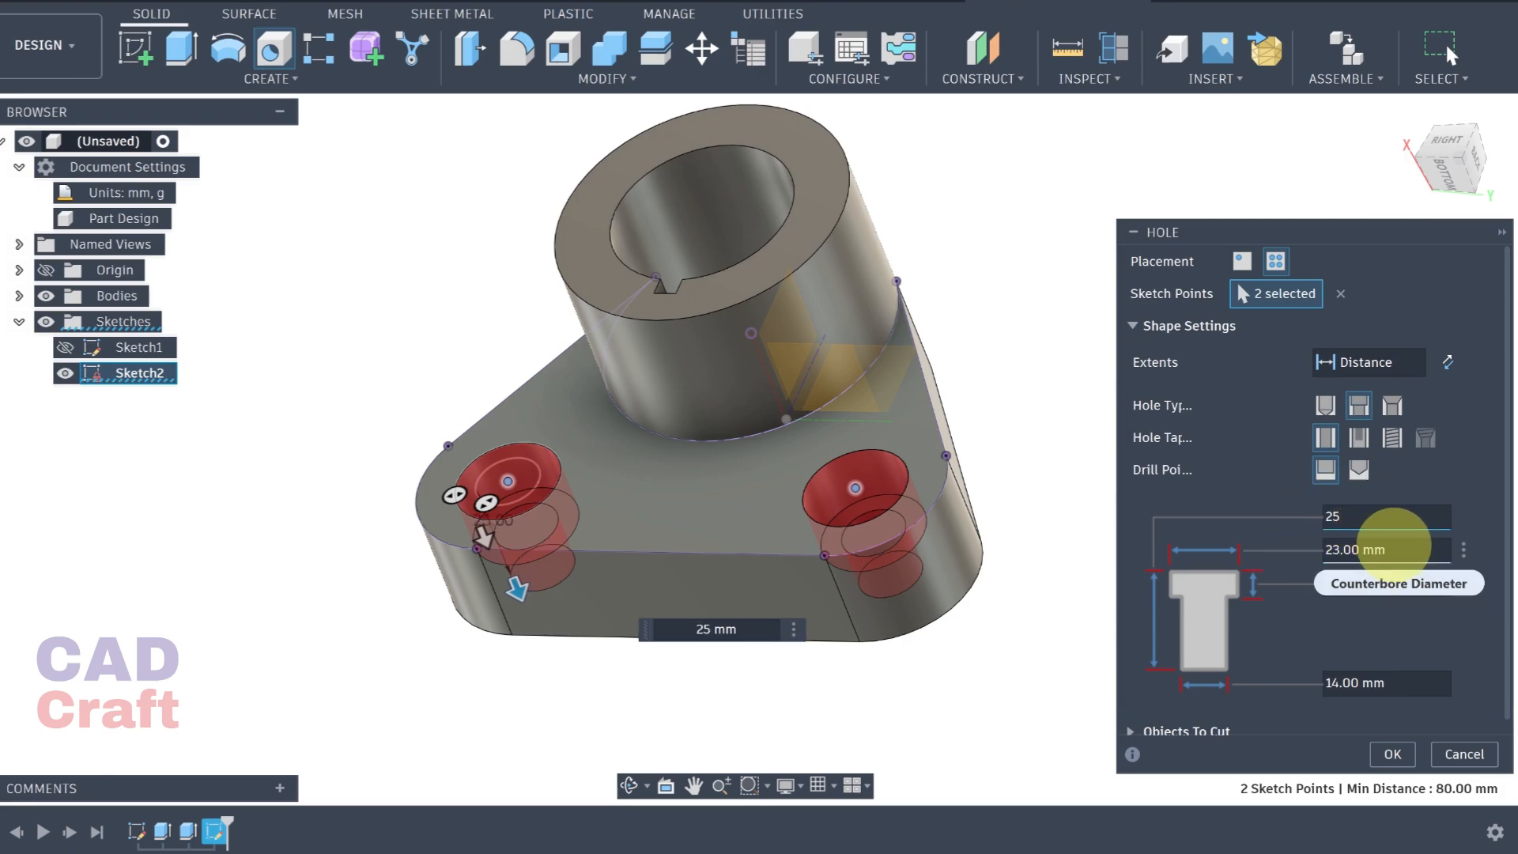
{"action": "left_click_drag", "start_coordinate": [1393, 547], "coordinate": [1302, 539]}
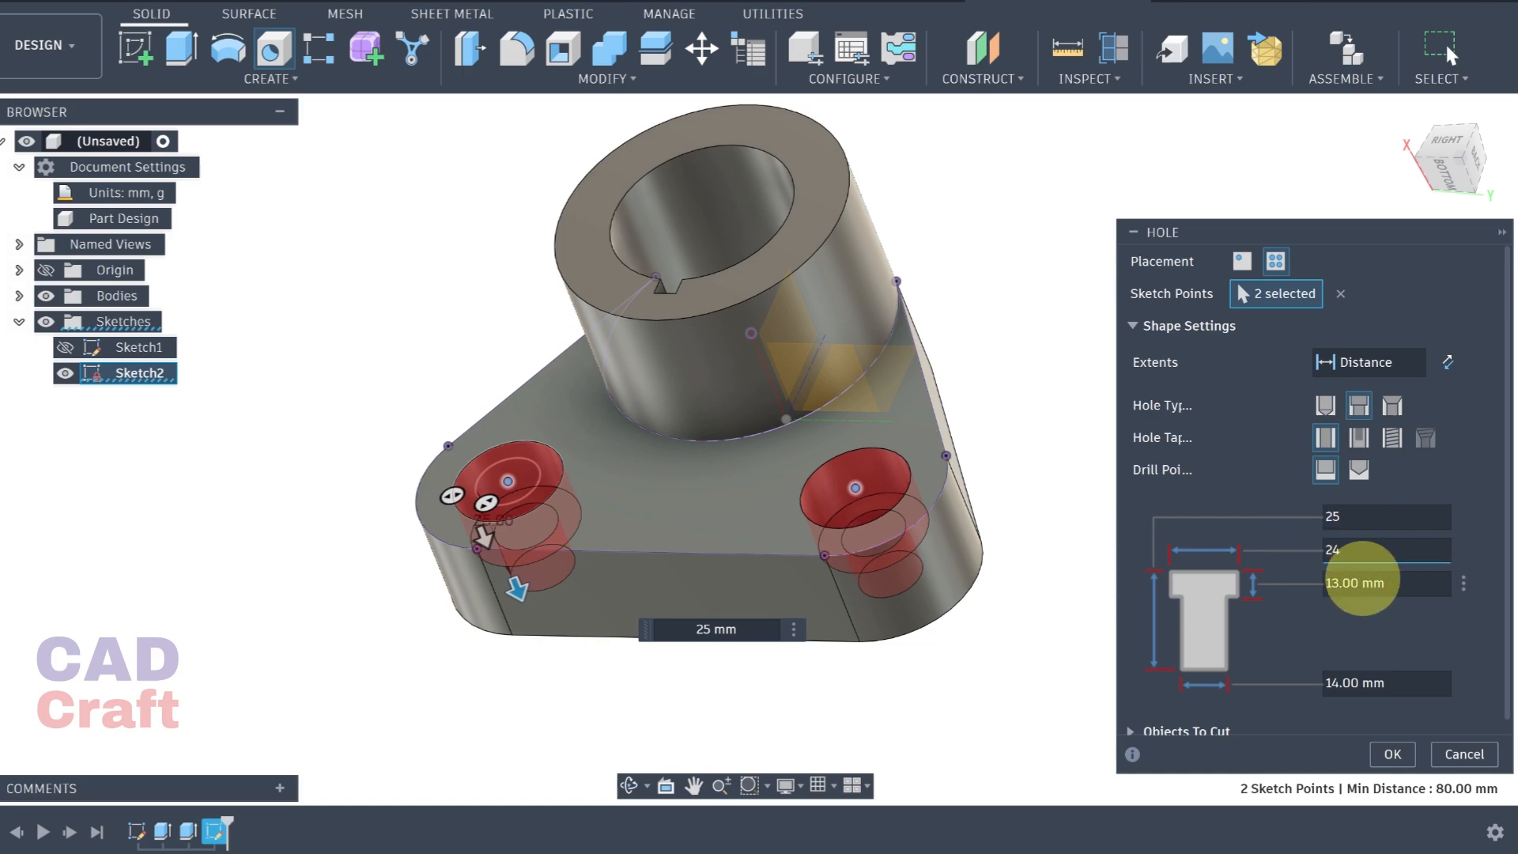
{"action": "left_click_drag", "start_coordinate": [1397, 582], "coordinate": [1318, 579]}
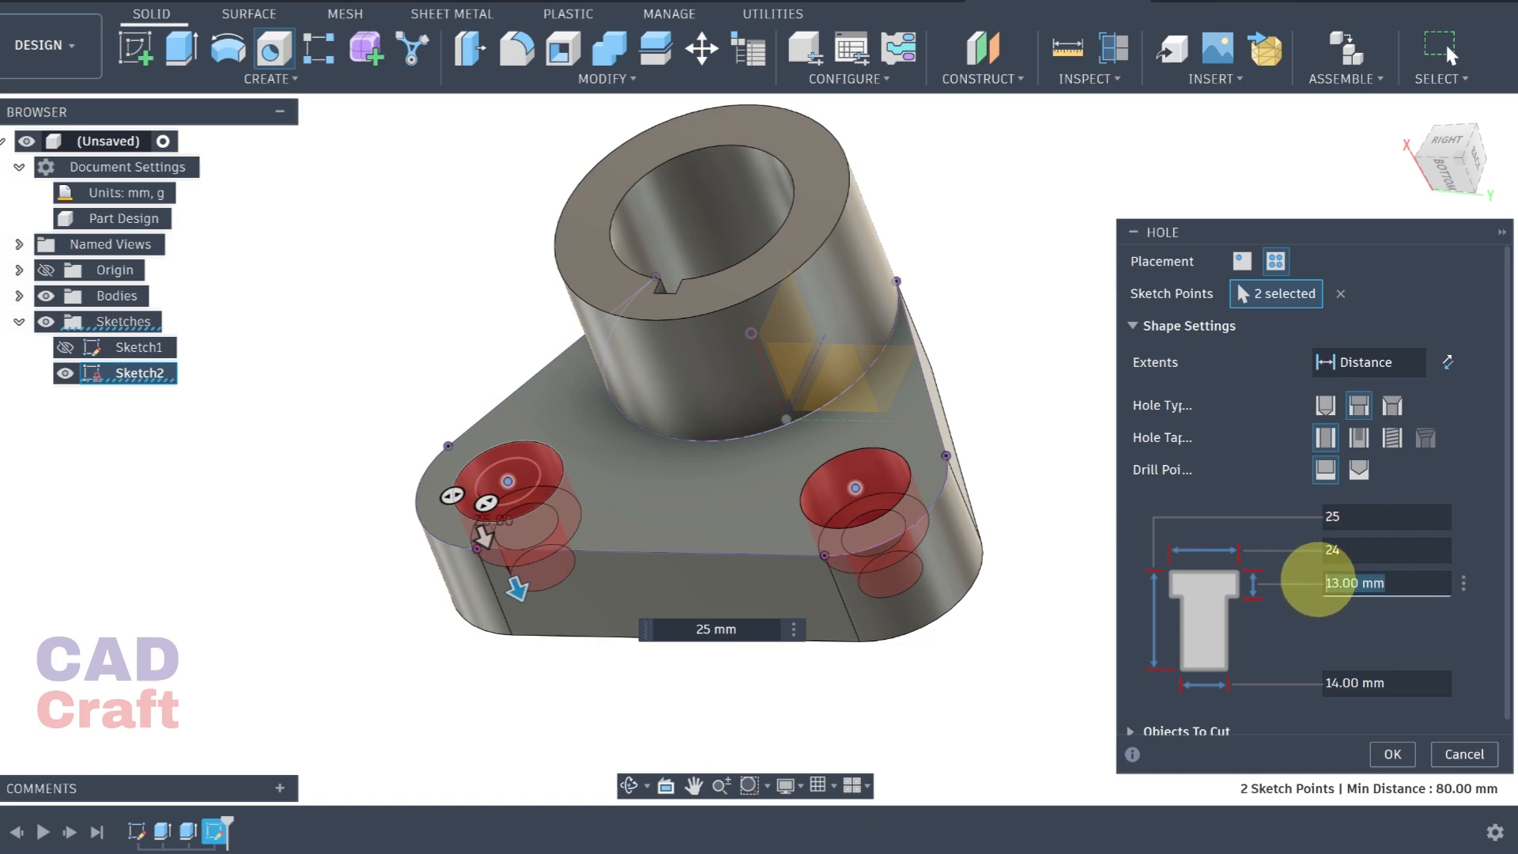
{"action": "type", "text": "6"}
{"action": "left_click", "coordinate": [1354, 682]}
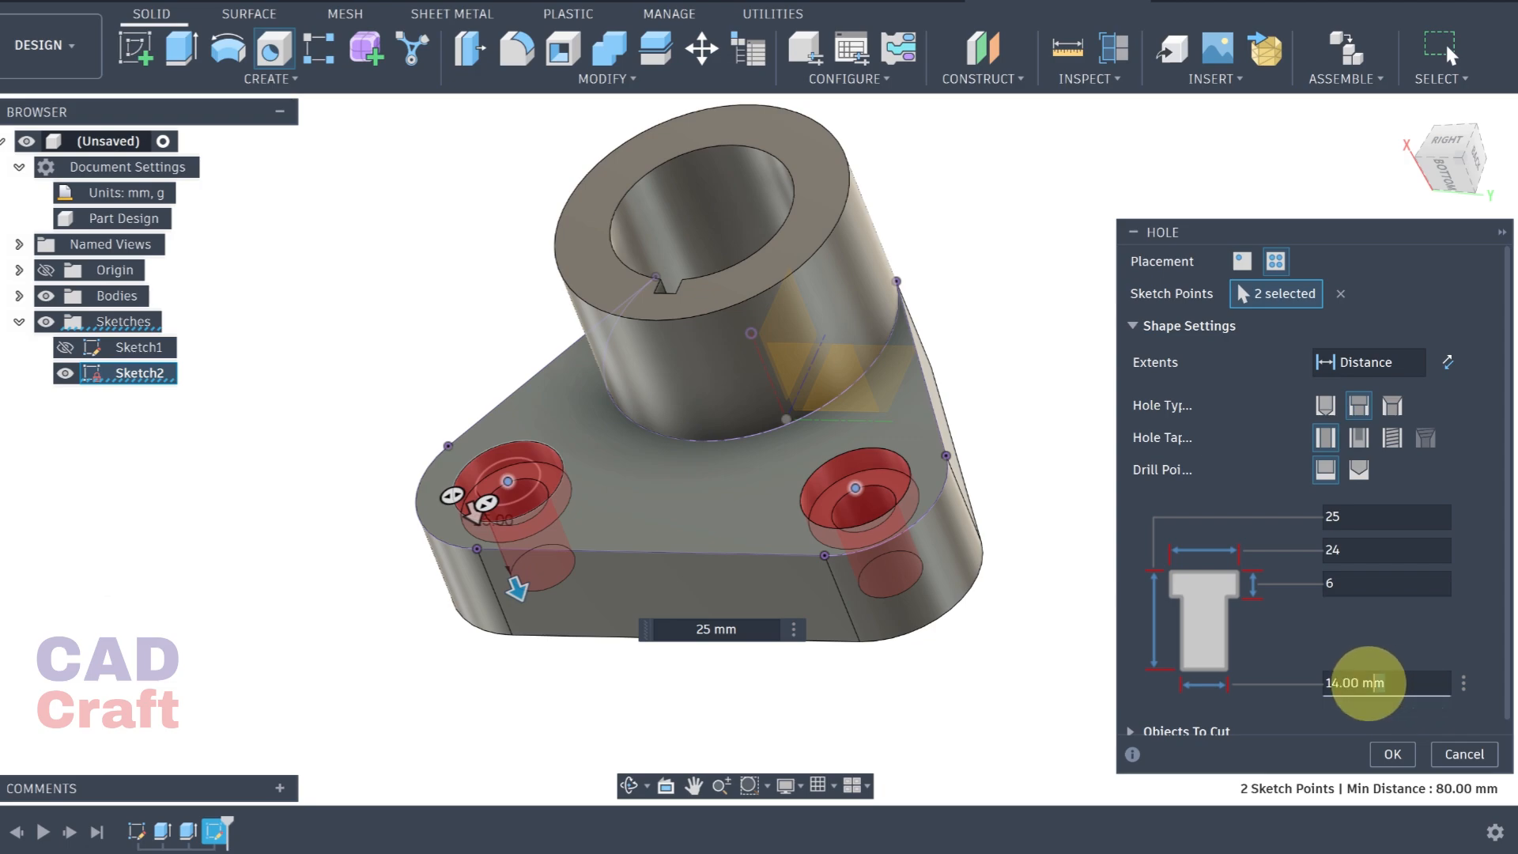
{"action": "type", "text": "14"}
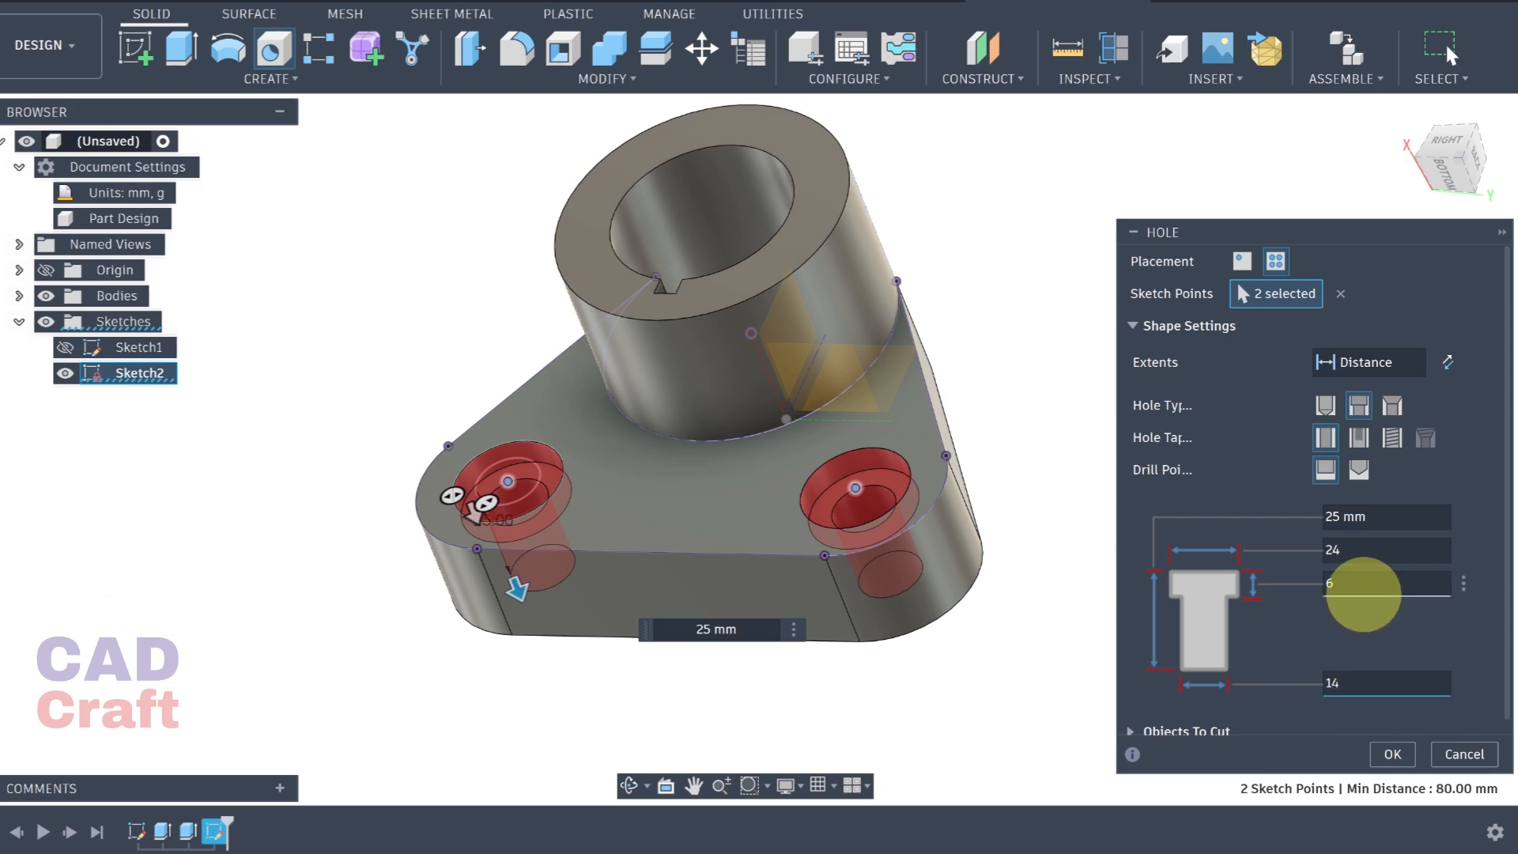
{"action": "left_click", "coordinate": [1369, 583]}
{"action": "left_click", "coordinate": [1393, 756]}
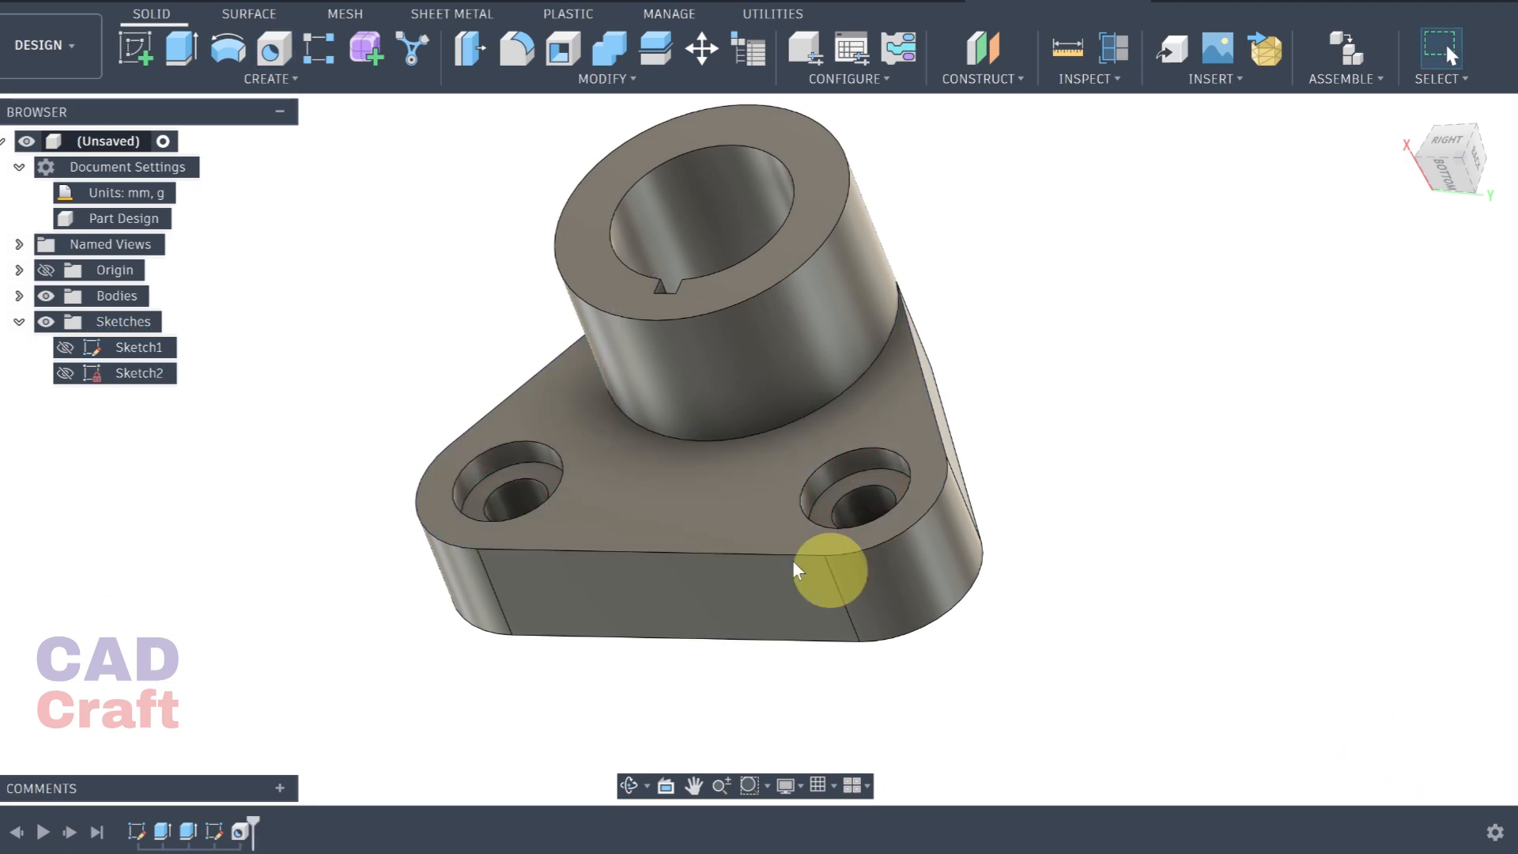
Create a sketch on the cylinder's ring-shaped end face with vertical and horizontal construction midpoint lines, about 180 mm and 205 mm long, centred on the origin
{"action": "middle_click_drag", "start_coordinate": [830, 570], "coordinate": [716, 494], "text": "shift"}
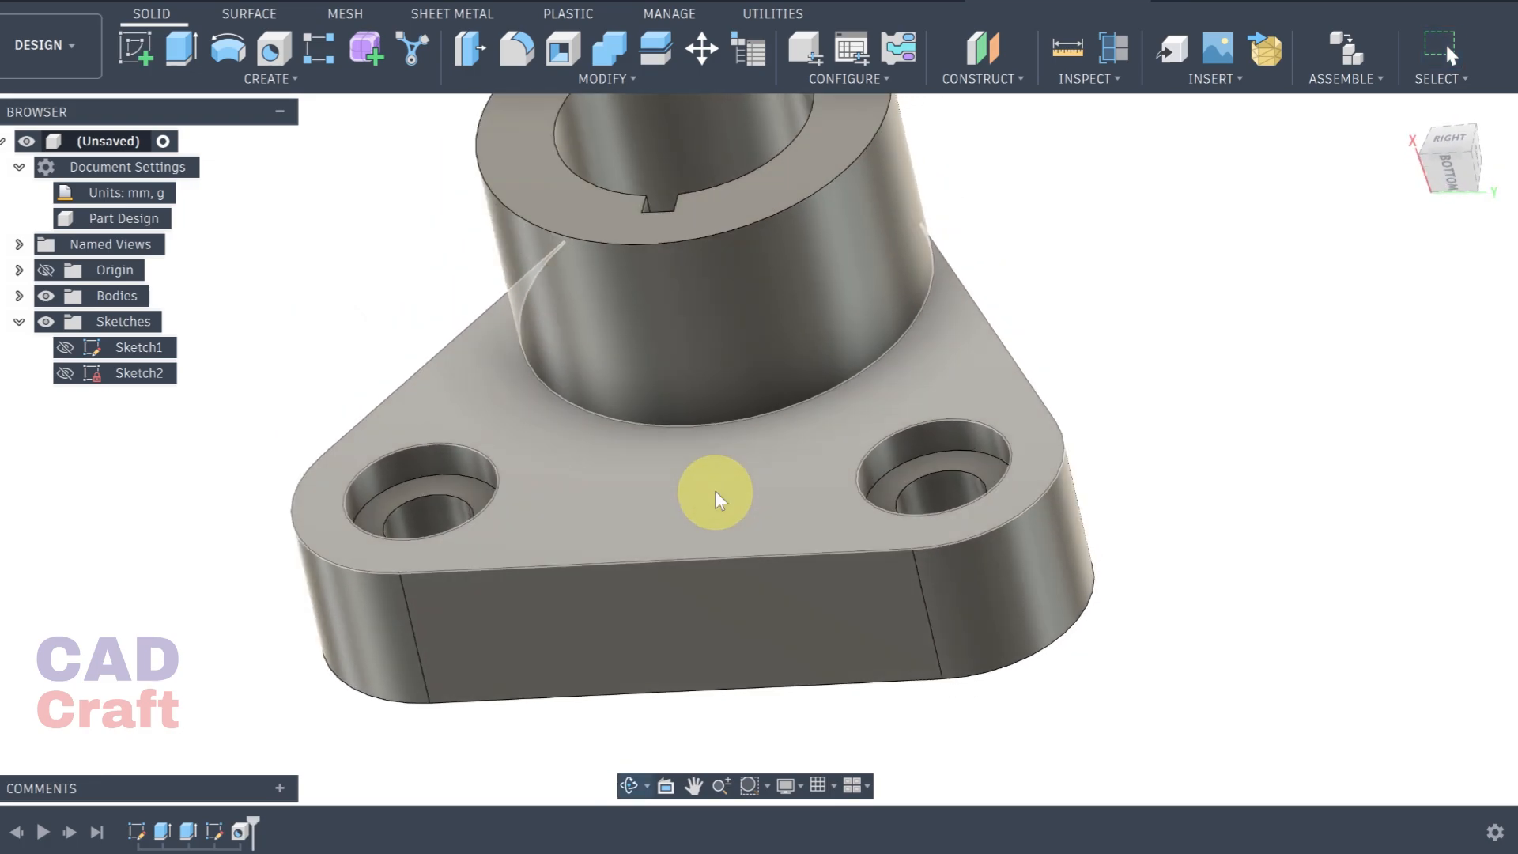
{"action": "scroll", "coordinate": [709, 438], "scroll_direction": "down", "scroll_amount": 3}
{"action": "middle_click_drag", "start_coordinate": [709, 438], "coordinate": [757, 495]}
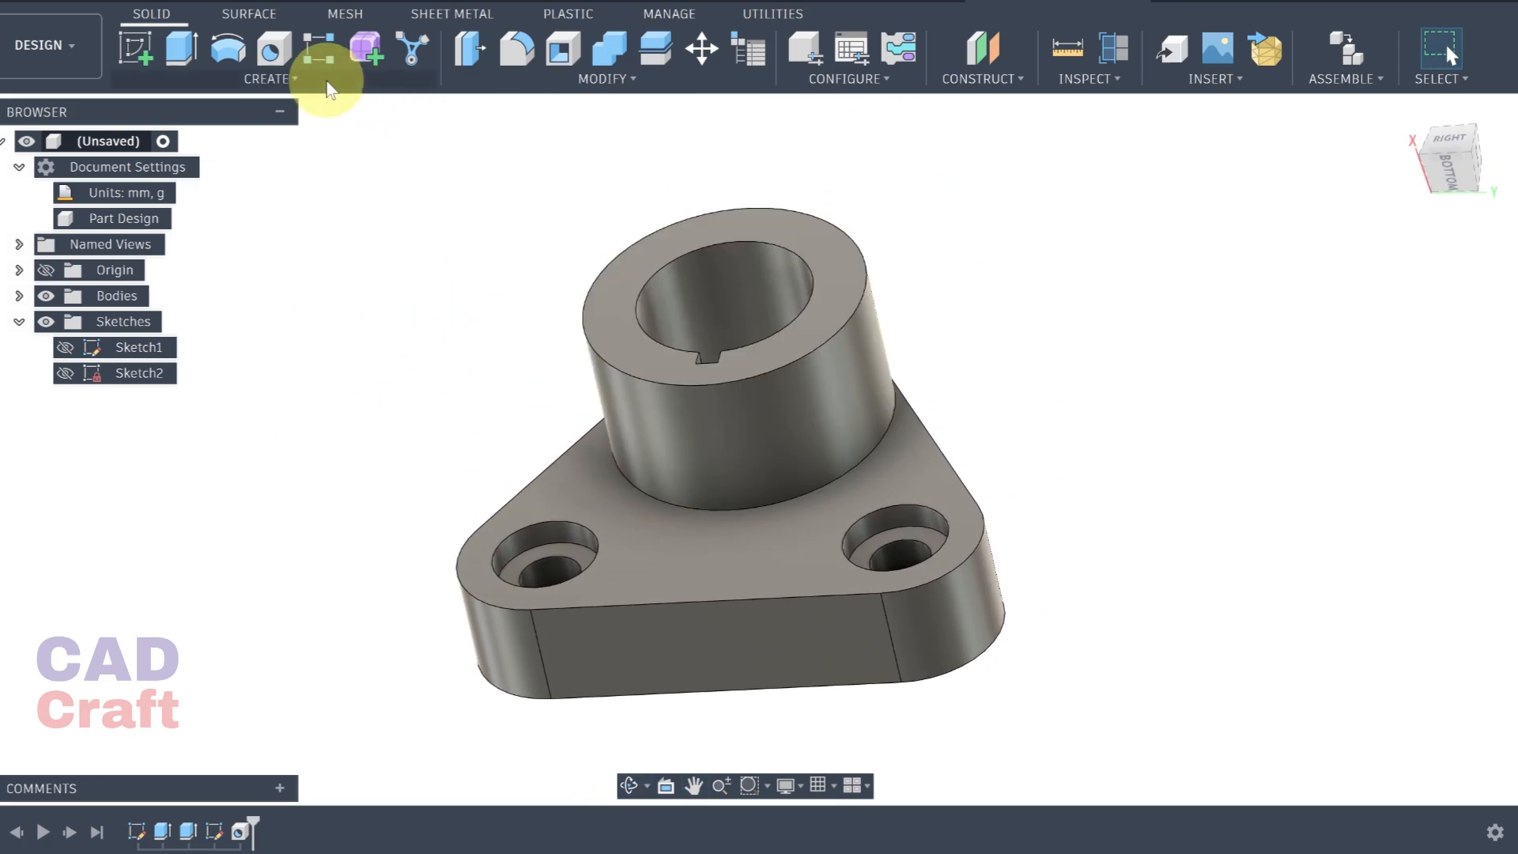
{"action": "left_click", "coordinate": [818, 237]}
{"action": "left_click", "coordinate": [136, 46]}
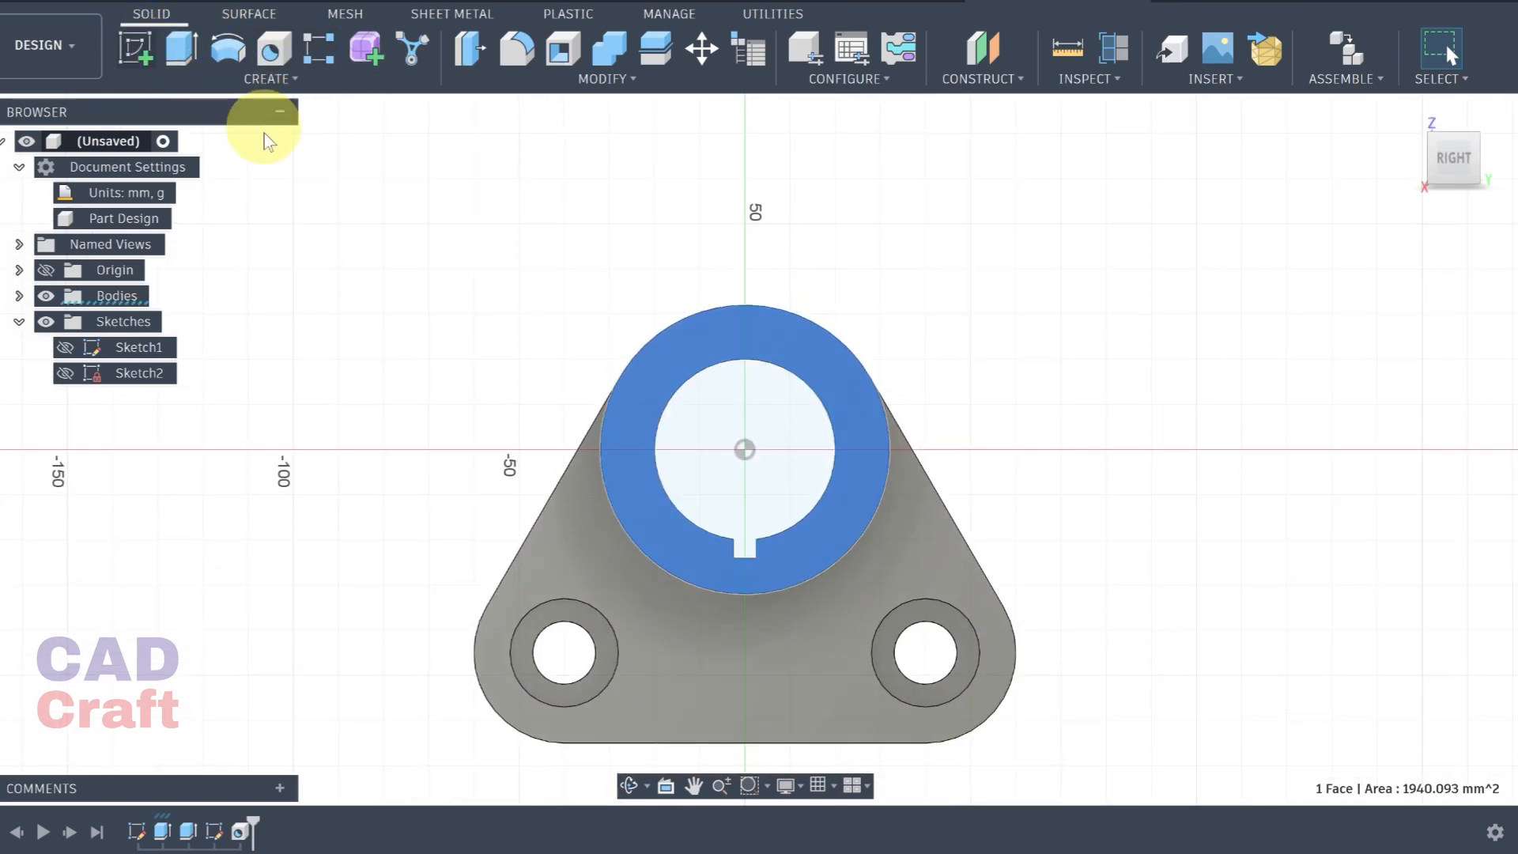
{"action": "left_click", "coordinate": [225, 79]}
{"action": "left_click", "coordinate": [204, 127]}
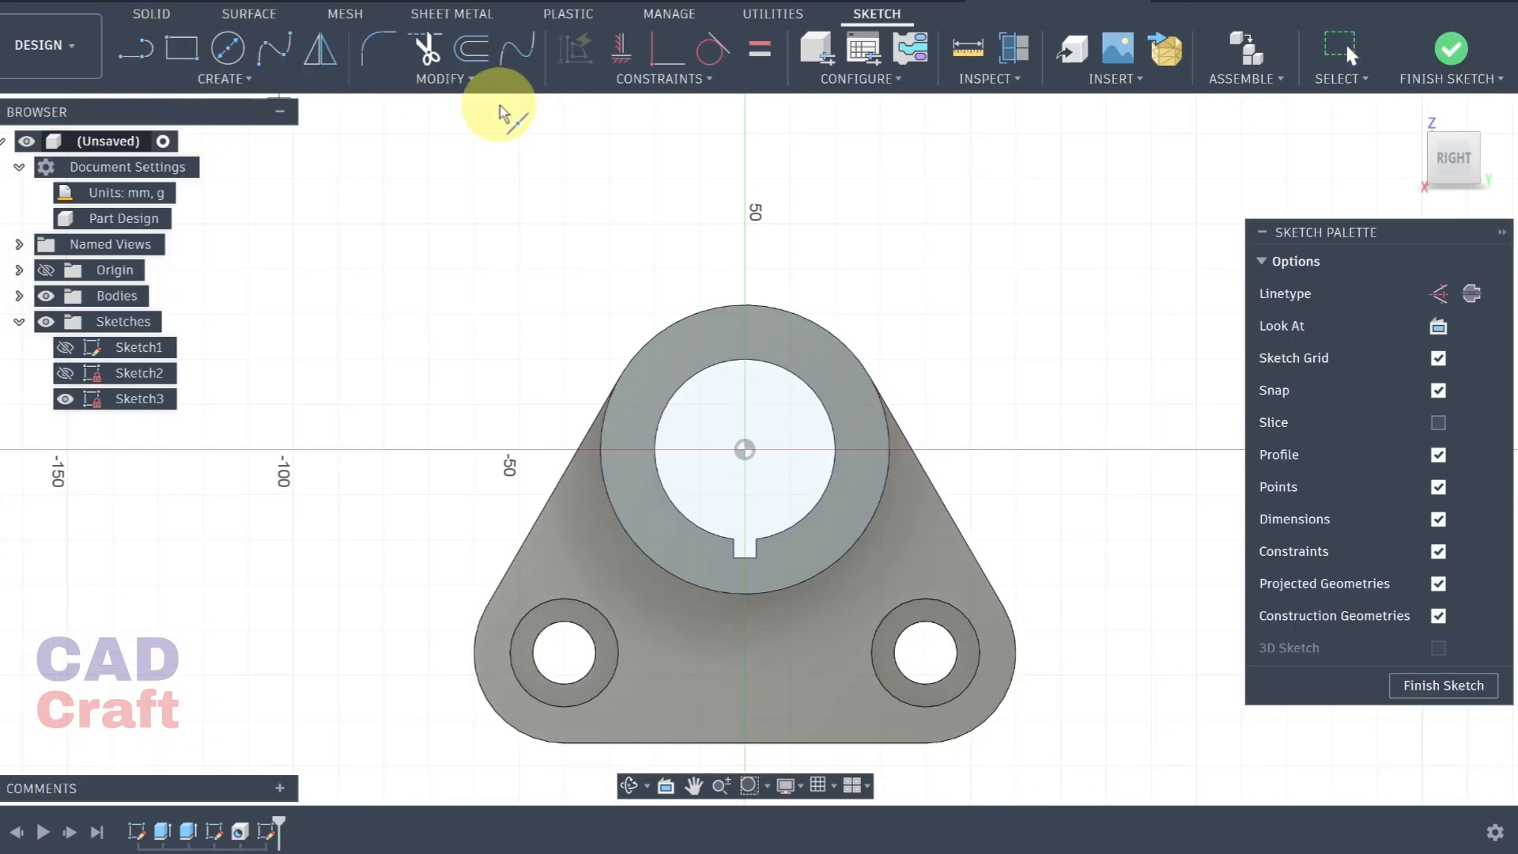
{"action": "left_click", "coordinate": [1438, 294]}
{"action": "scroll", "coordinate": [876, 440], "scroll_direction": "down", "scroll_amount": 2}
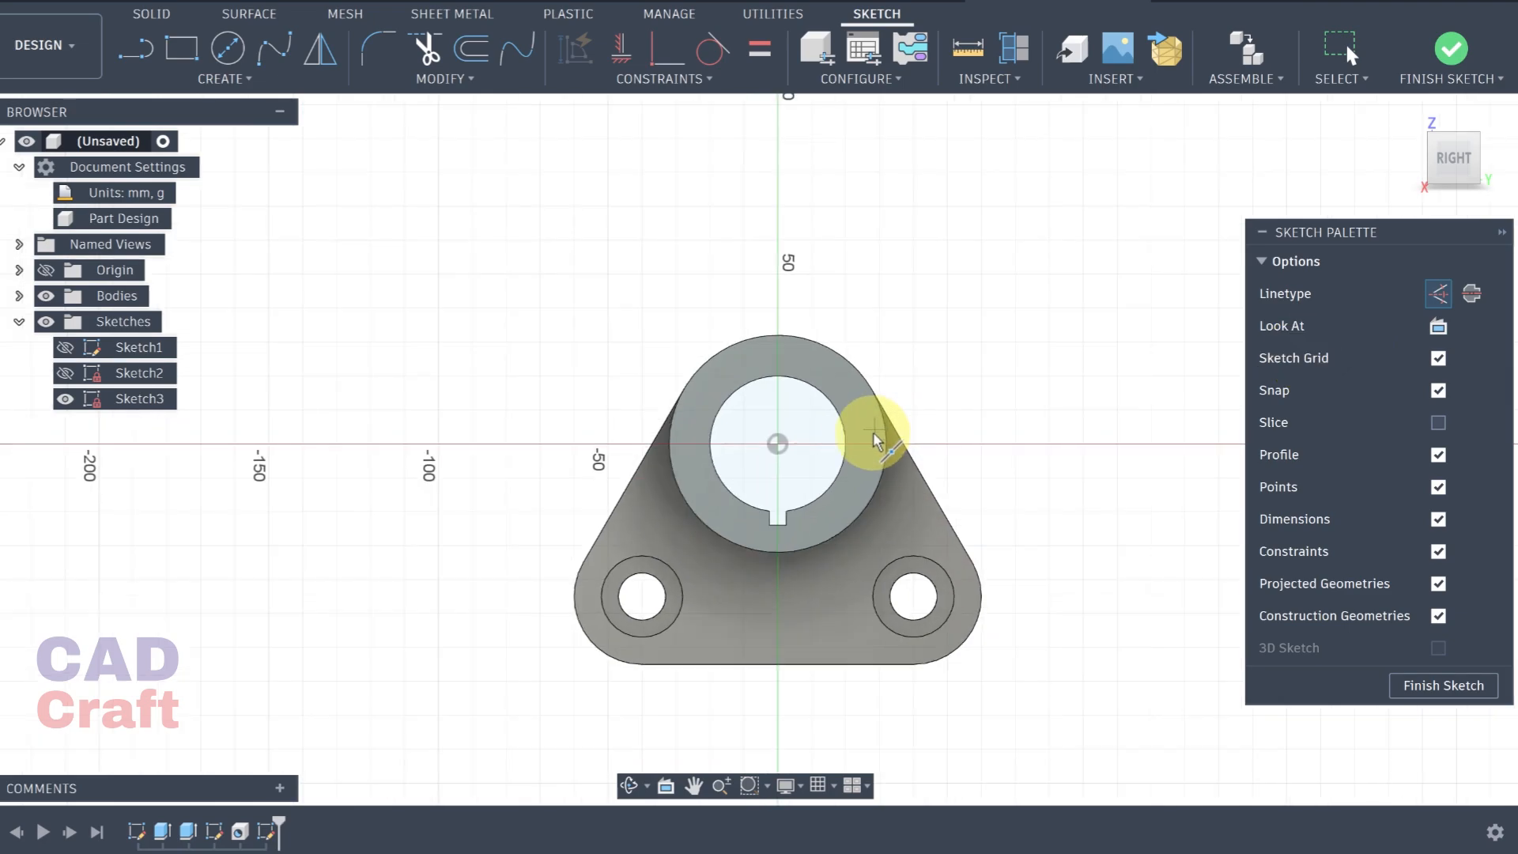
{"action": "left_click", "coordinate": [778, 444]}
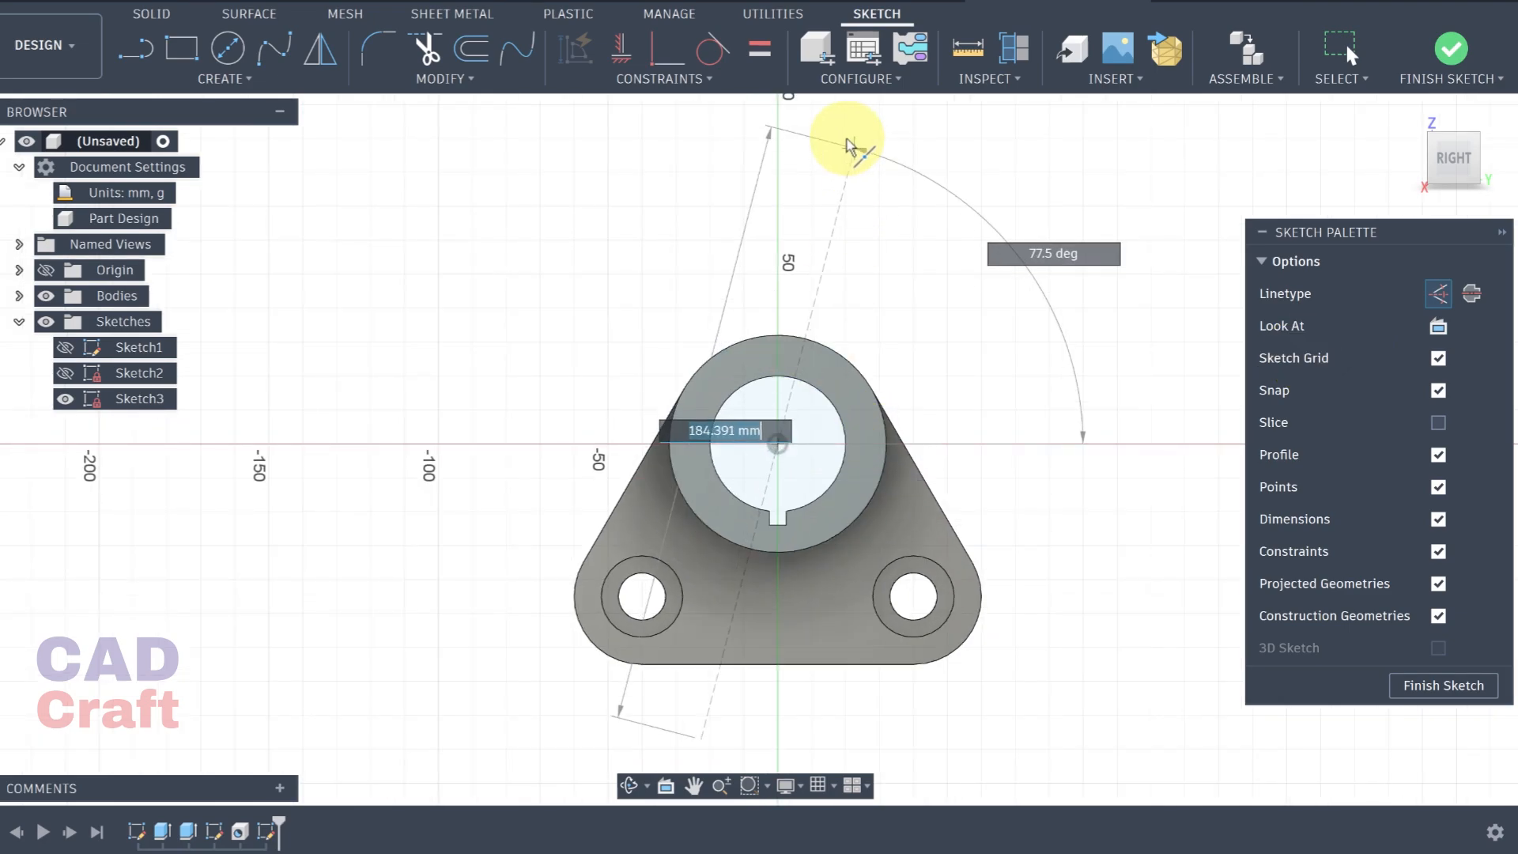
{"action": "left_click", "coordinate": [779, 140]}
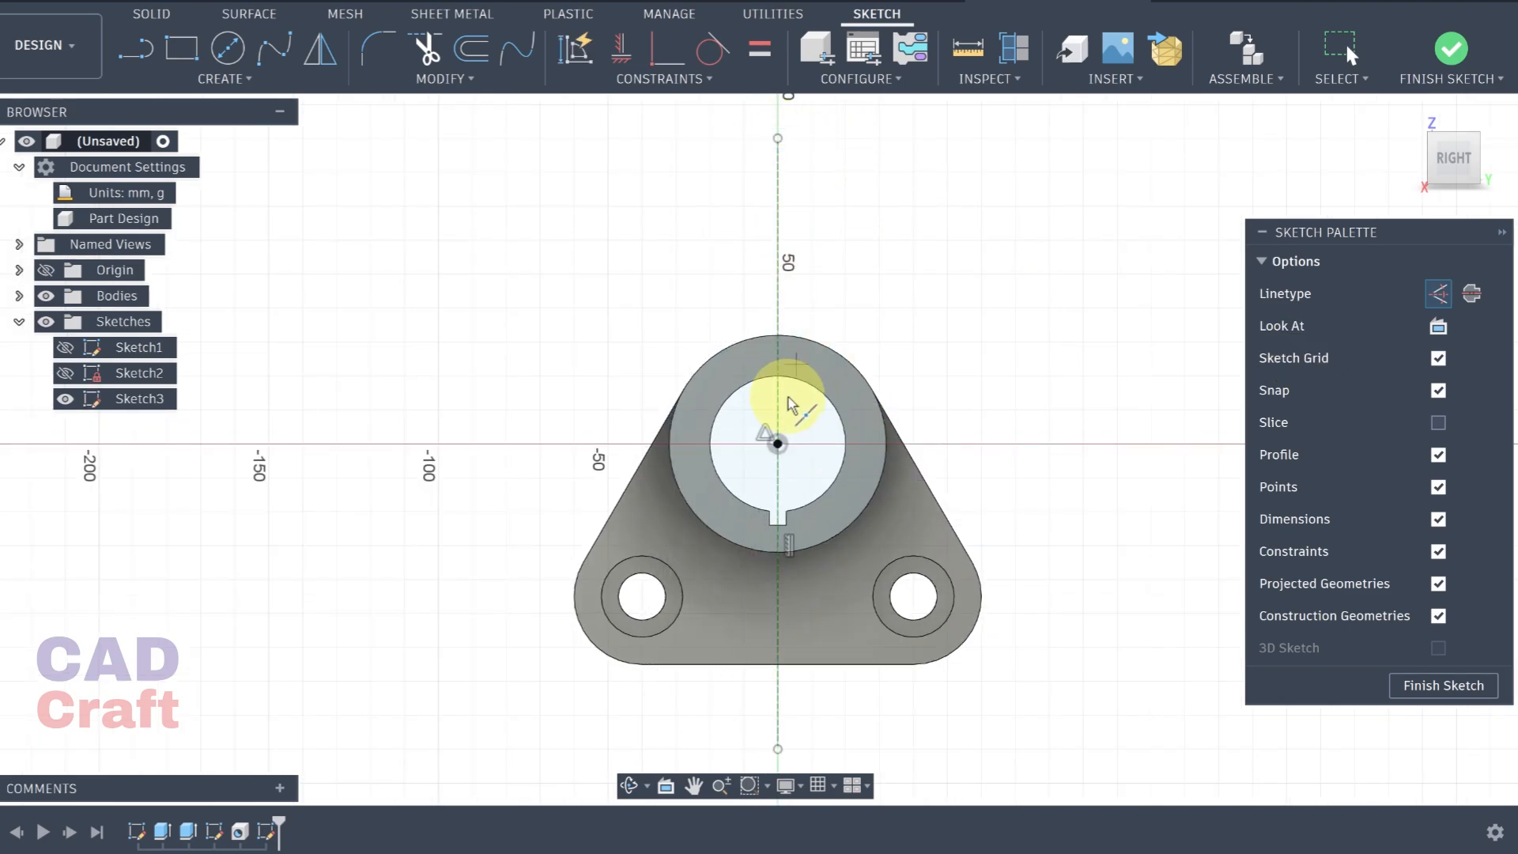
{"action": "left_click", "coordinate": [778, 444]}
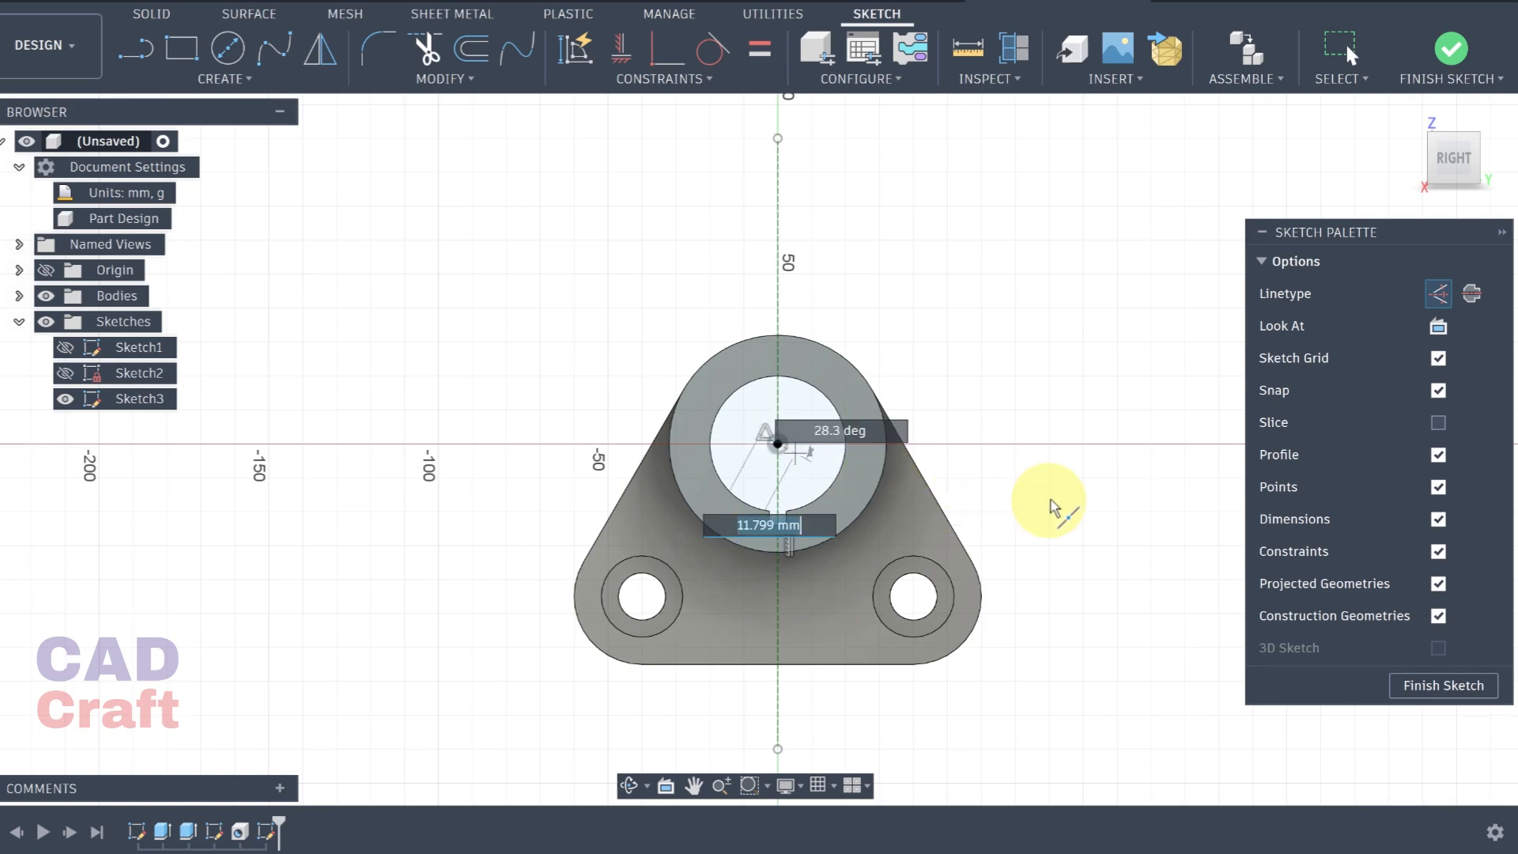
{"action": "left_click", "coordinate": [1123, 446]}
Draw a 150 mm construction circle centred on the origin and a sloping construction line from the origin to the circle's upper part
{"action": "left_click", "coordinate": [228, 48]}
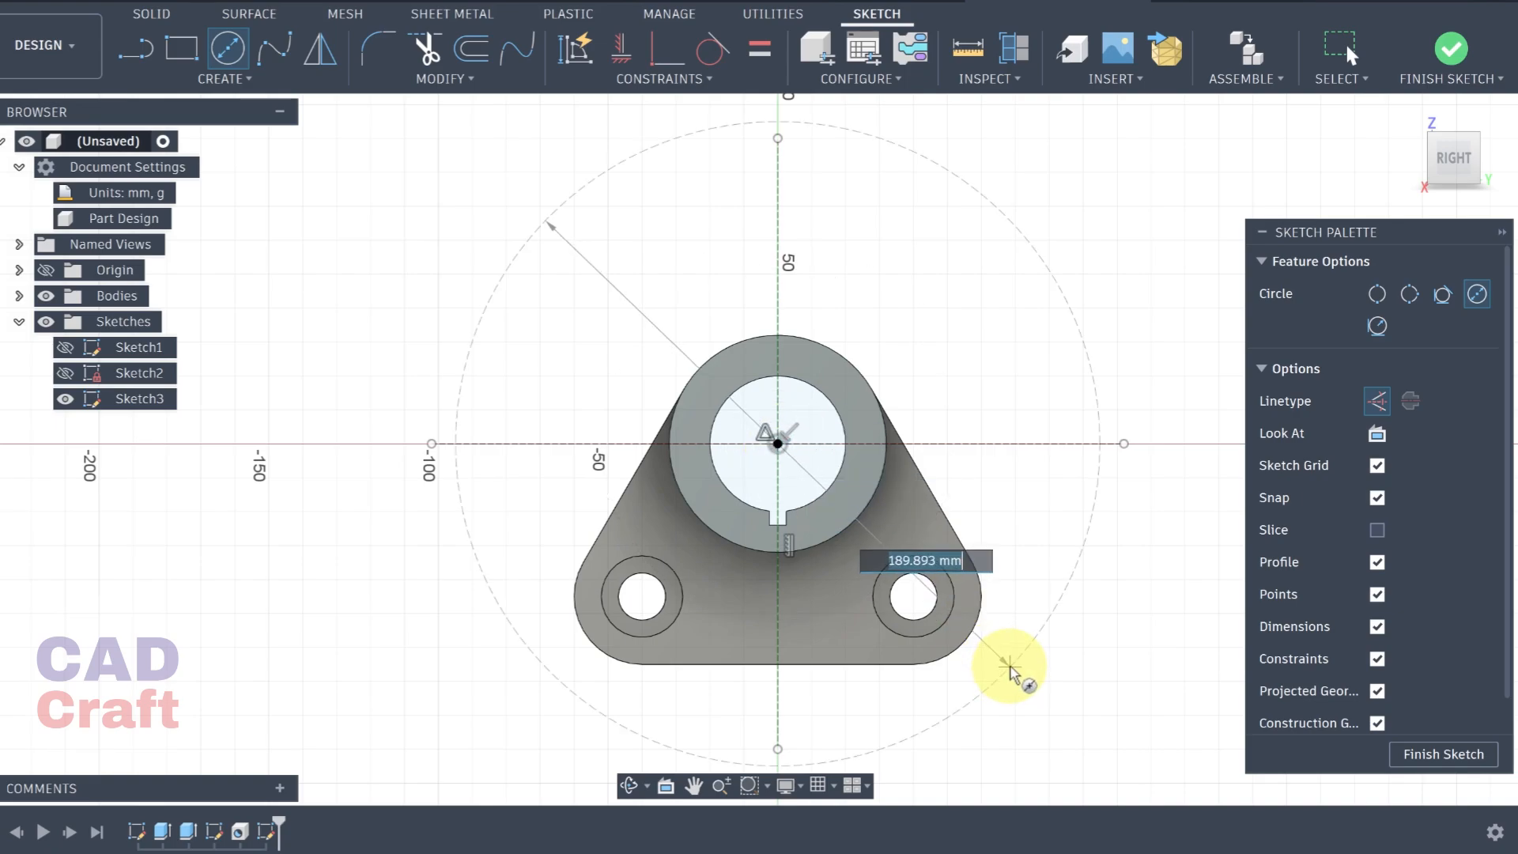
{"action": "key", "text": "Return"}
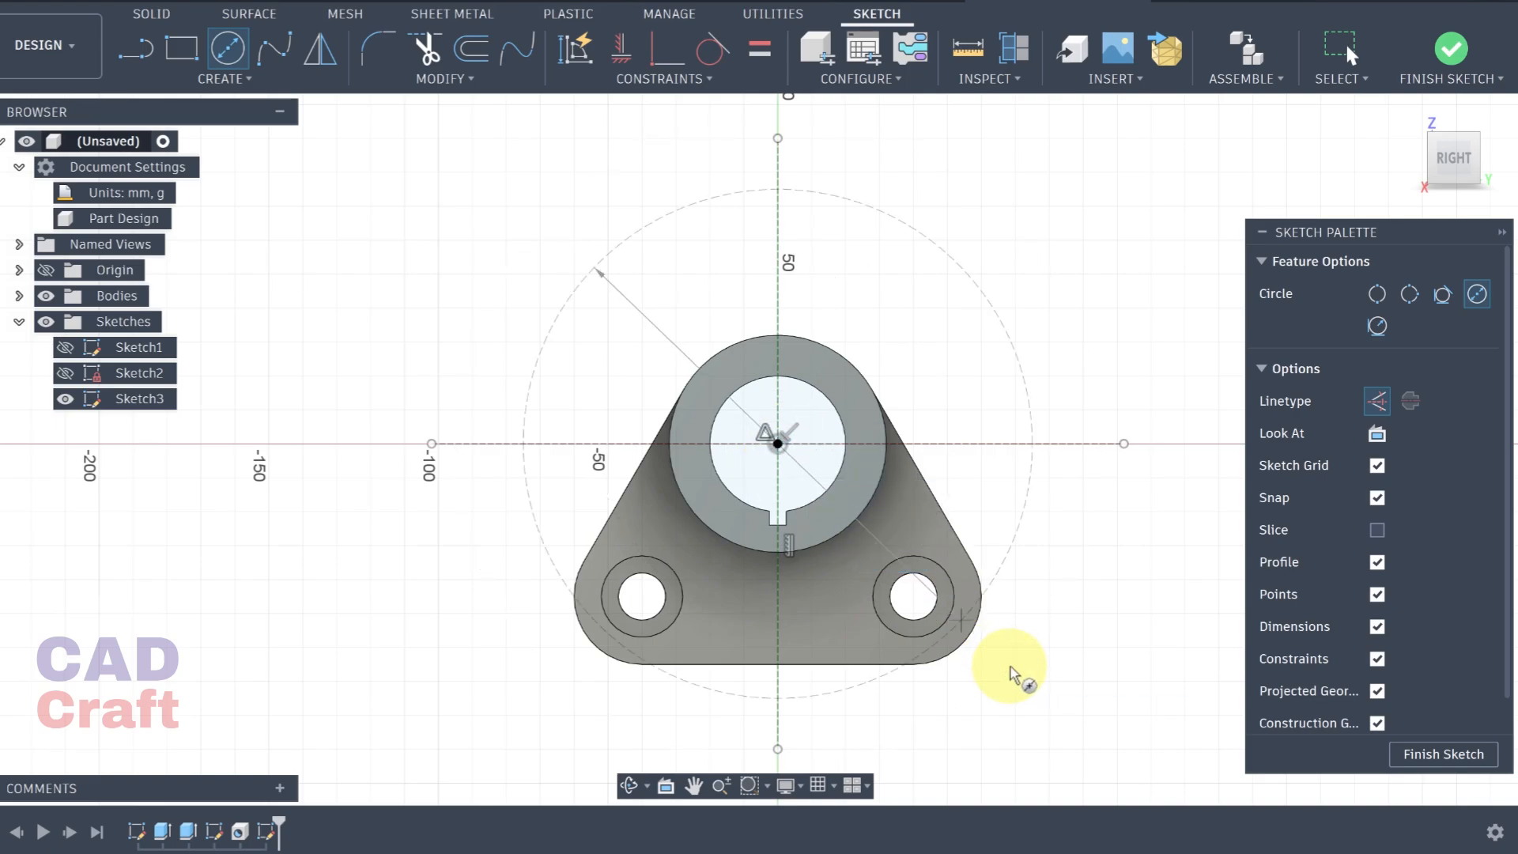
{"action": "scroll", "coordinate": [893, 340], "scroll_direction": "up", "scroll_amount": 3}
{"action": "scroll", "coordinate": [894, 338], "scroll_direction": "up", "scroll_amount": 1}
{"action": "middle_click_drag", "start_coordinate": [908, 321], "coordinate": [814, 430]}
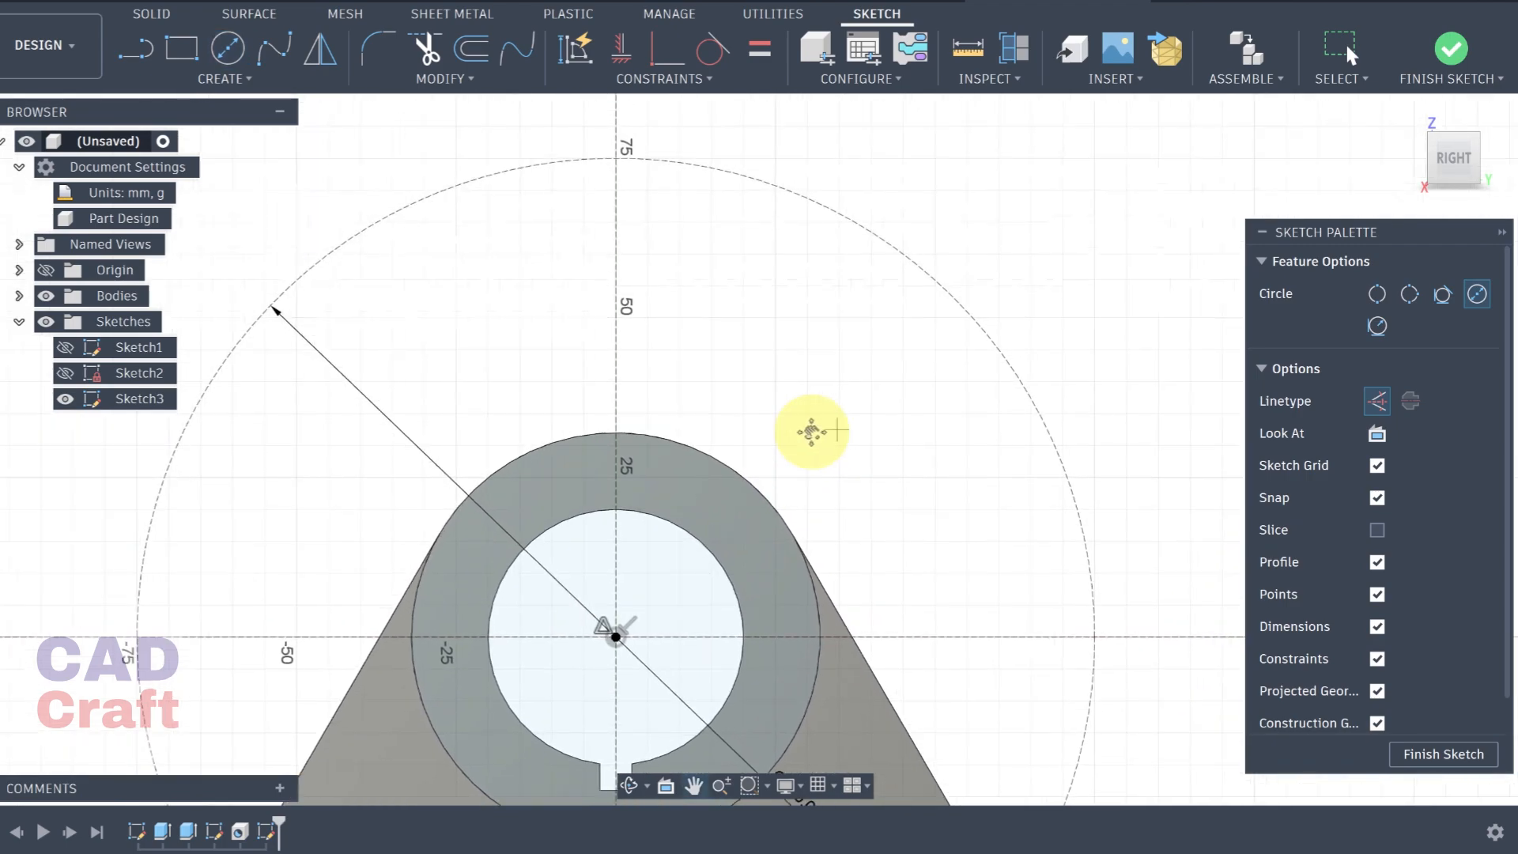
{"action": "left_click", "coordinate": [142, 50]}
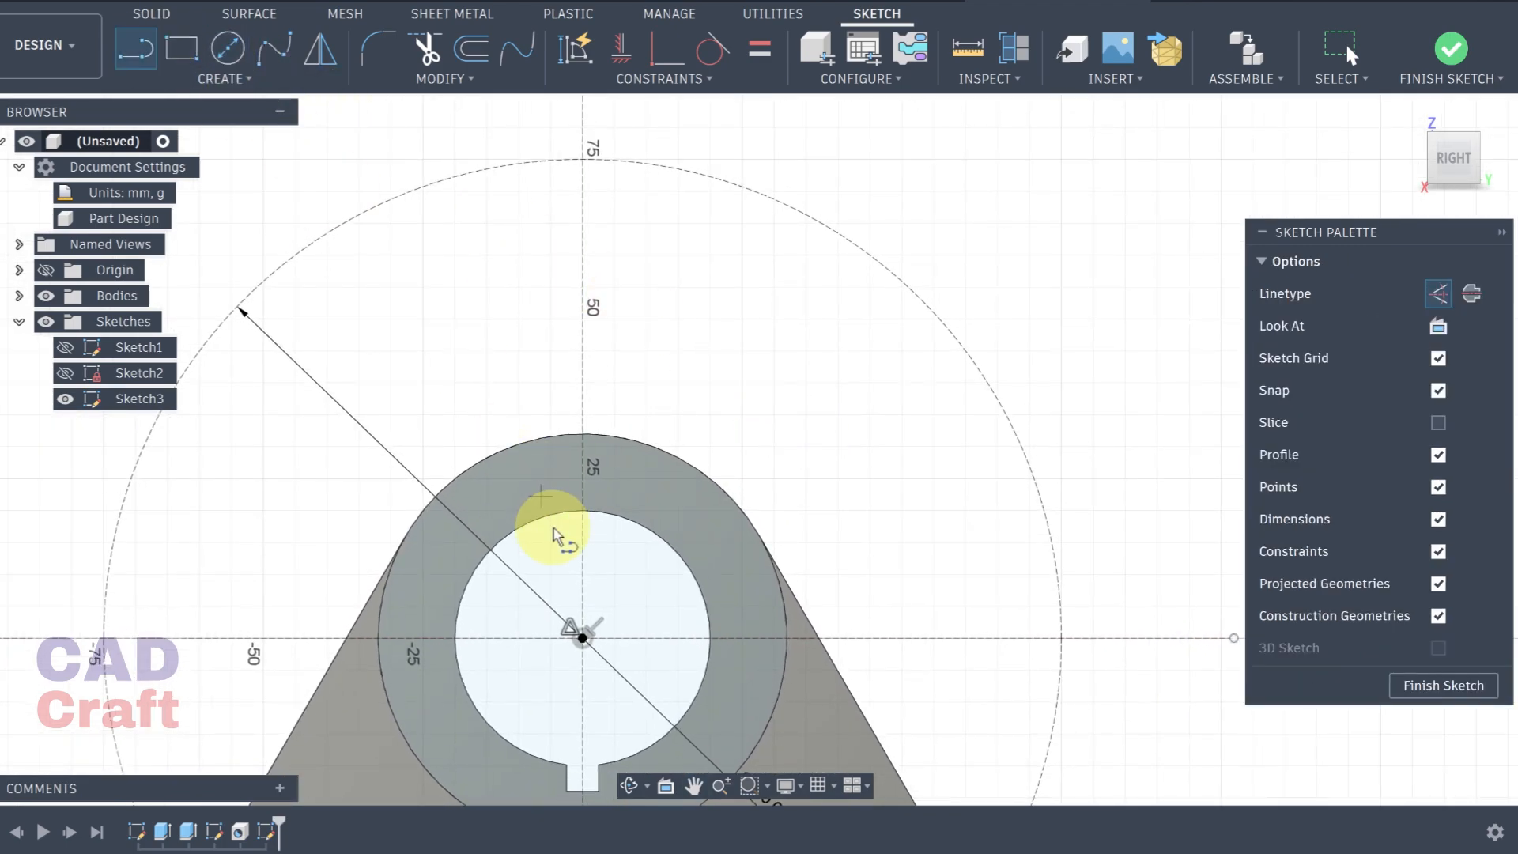
{"action": "left_click", "coordinate": [582, 639]}
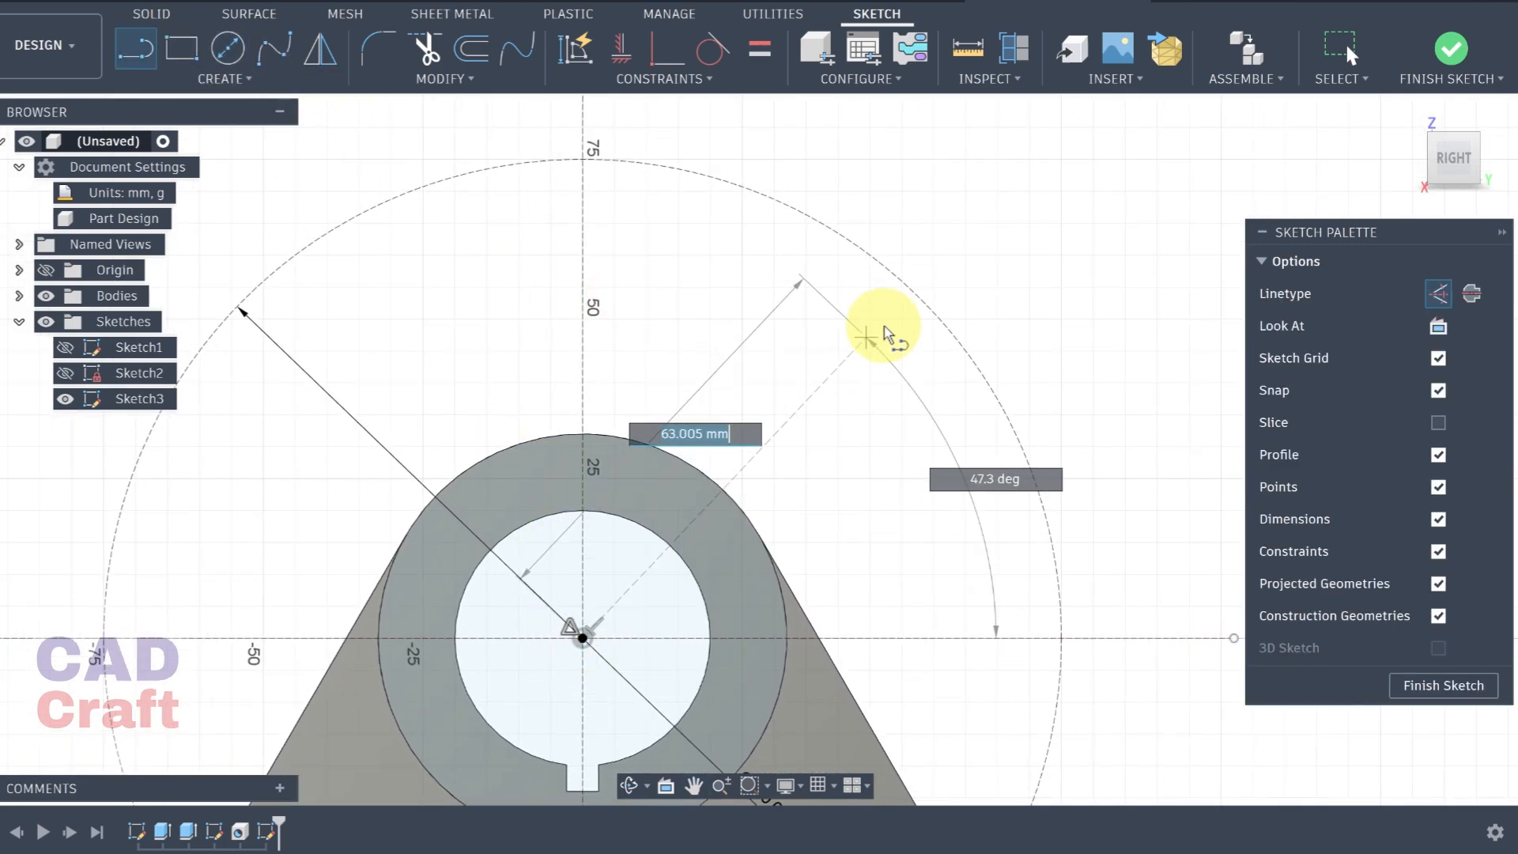
{"action": "left_click", "coordinate": [915, 298]}
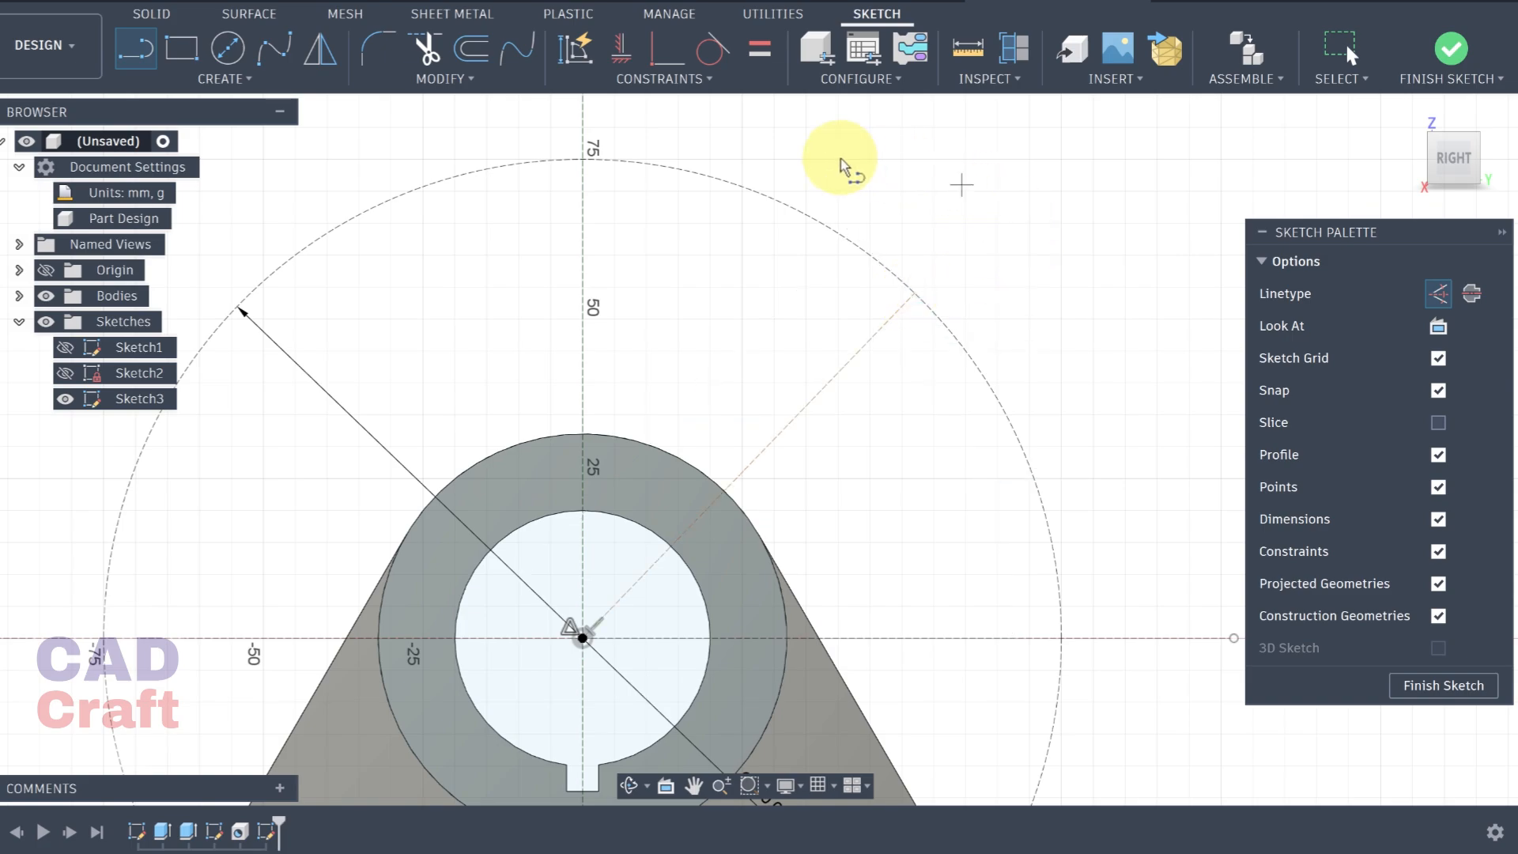
Dimension the angle between the sloping construction line and the vertical construction line at 60°
{"action": "left_click", "coordinate": [210, 78]}
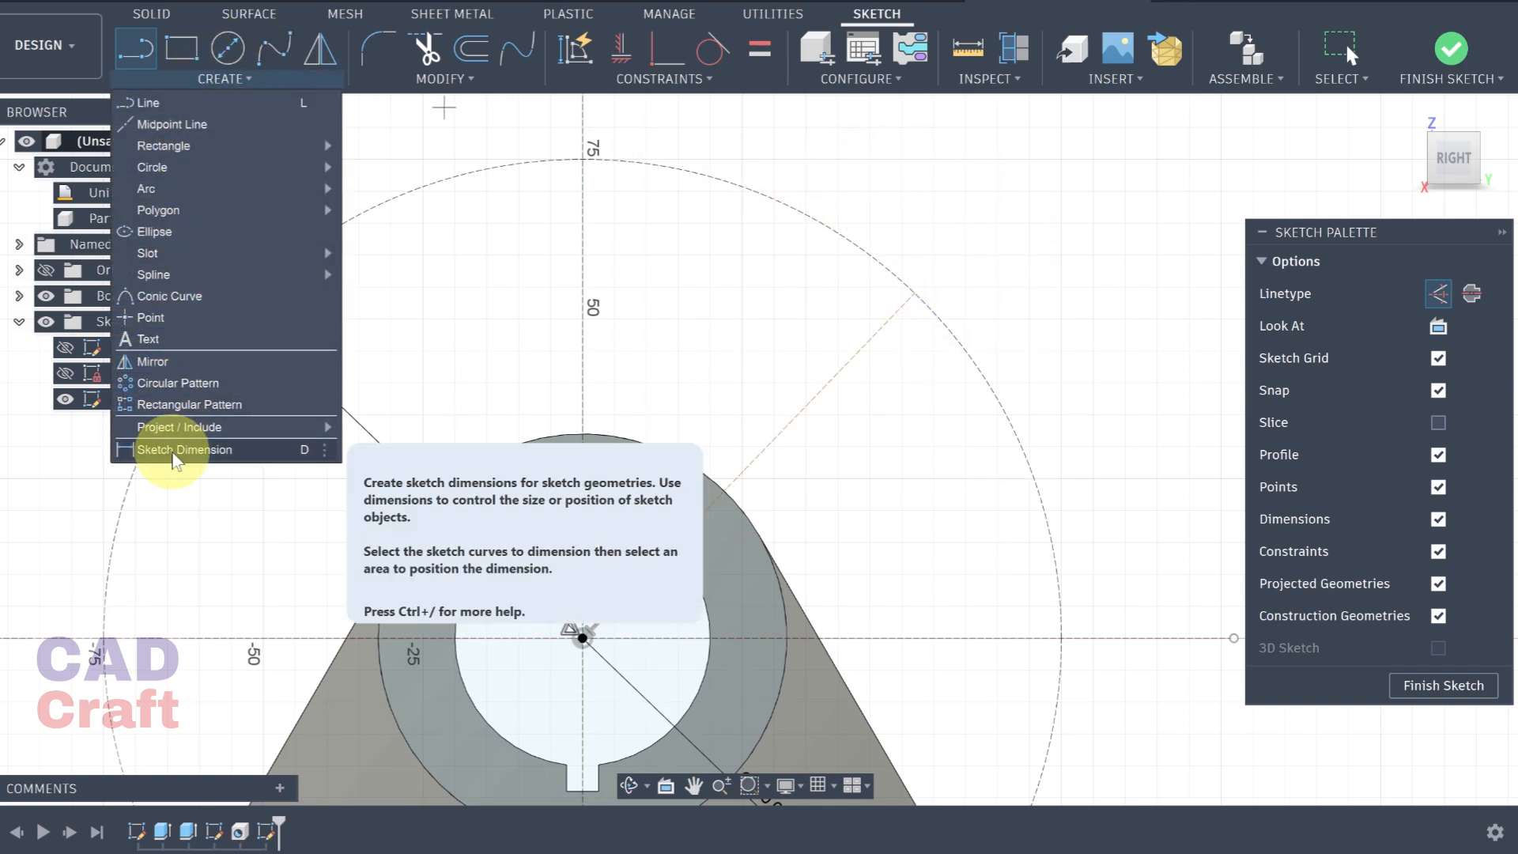
{"action": "left_click", "coordinate": [169, 449]}
{"action": "left_click", "coordinate": [815, 396]}
{"action": "left_click", "coordinate": [584, 371]}
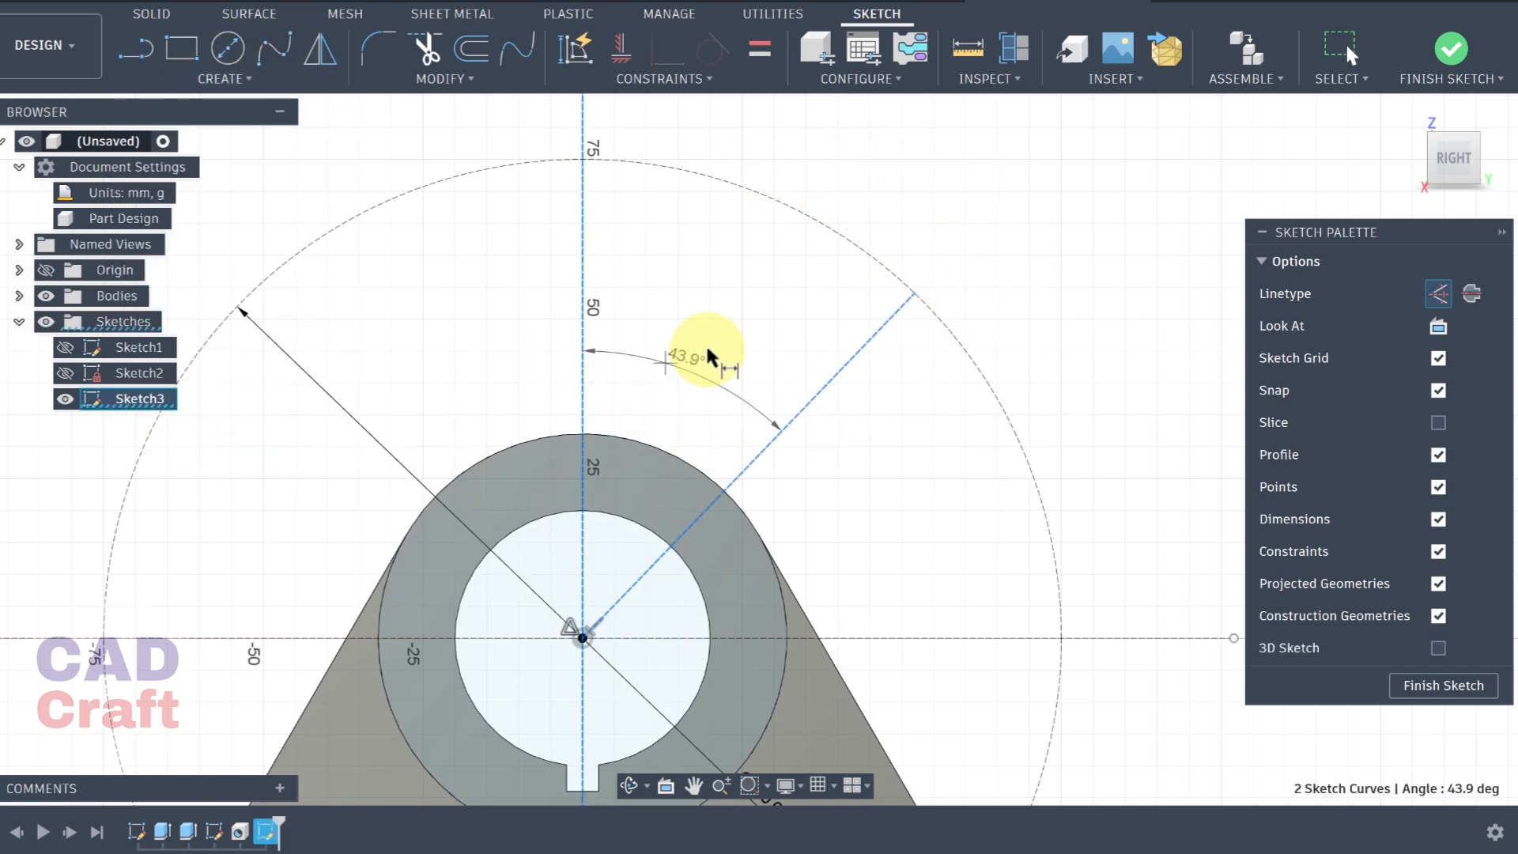
{"action": "left_click", "coordinate": [709, 356]}
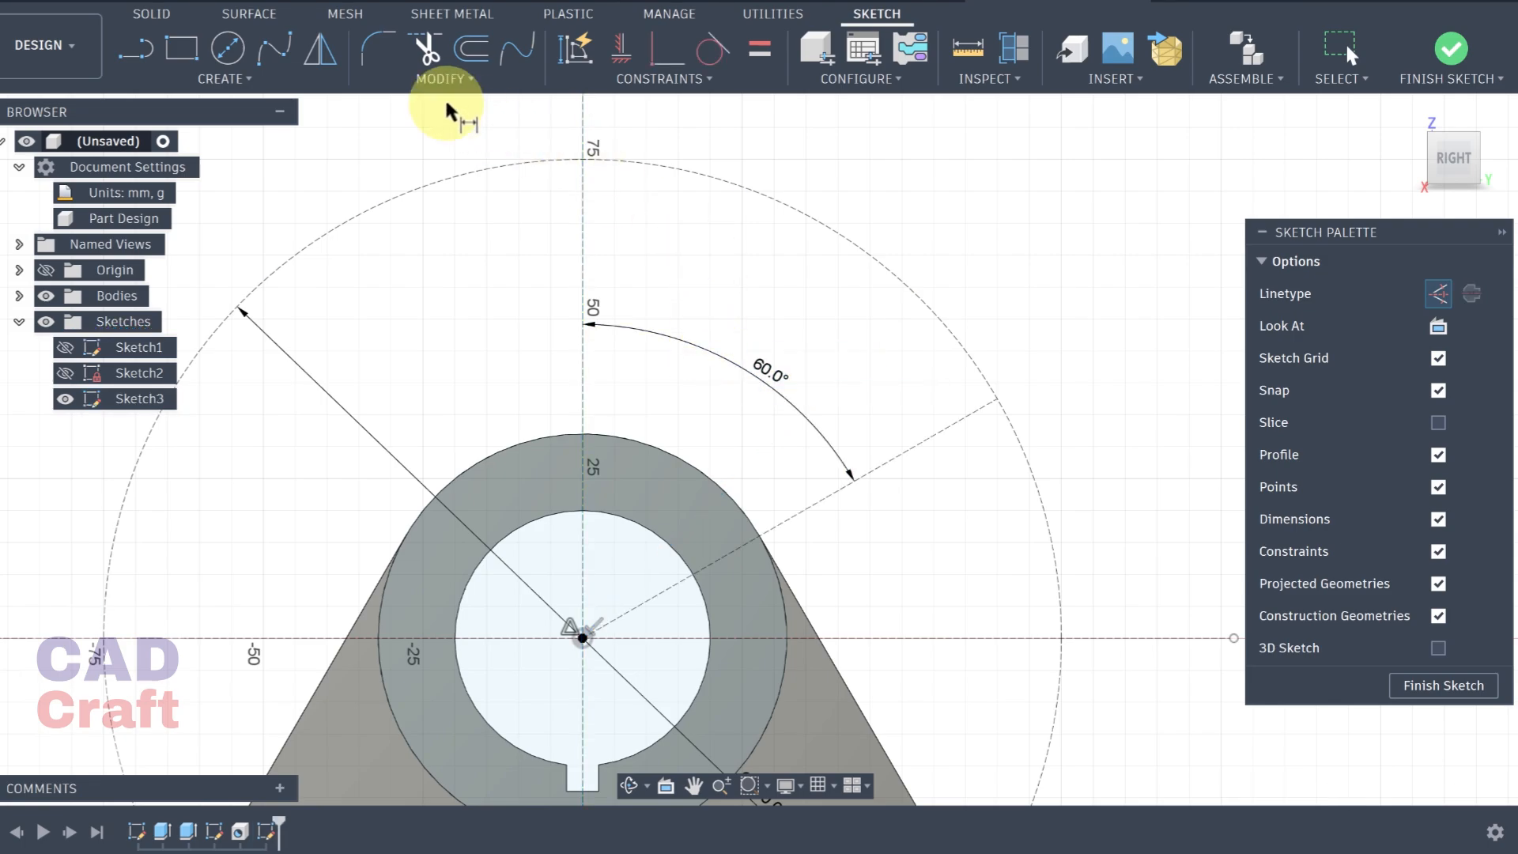
Draw three concentric solid-line circles of 16, 26 and 40 mm diameter centred on the outer end of the 60° construction line
{"action": "left_click", "coordinate": [230, 49]}
{"action": "scroll", "coordinate": [1075, 407], "scroll_direction": "up", "scroll_amount": 3}
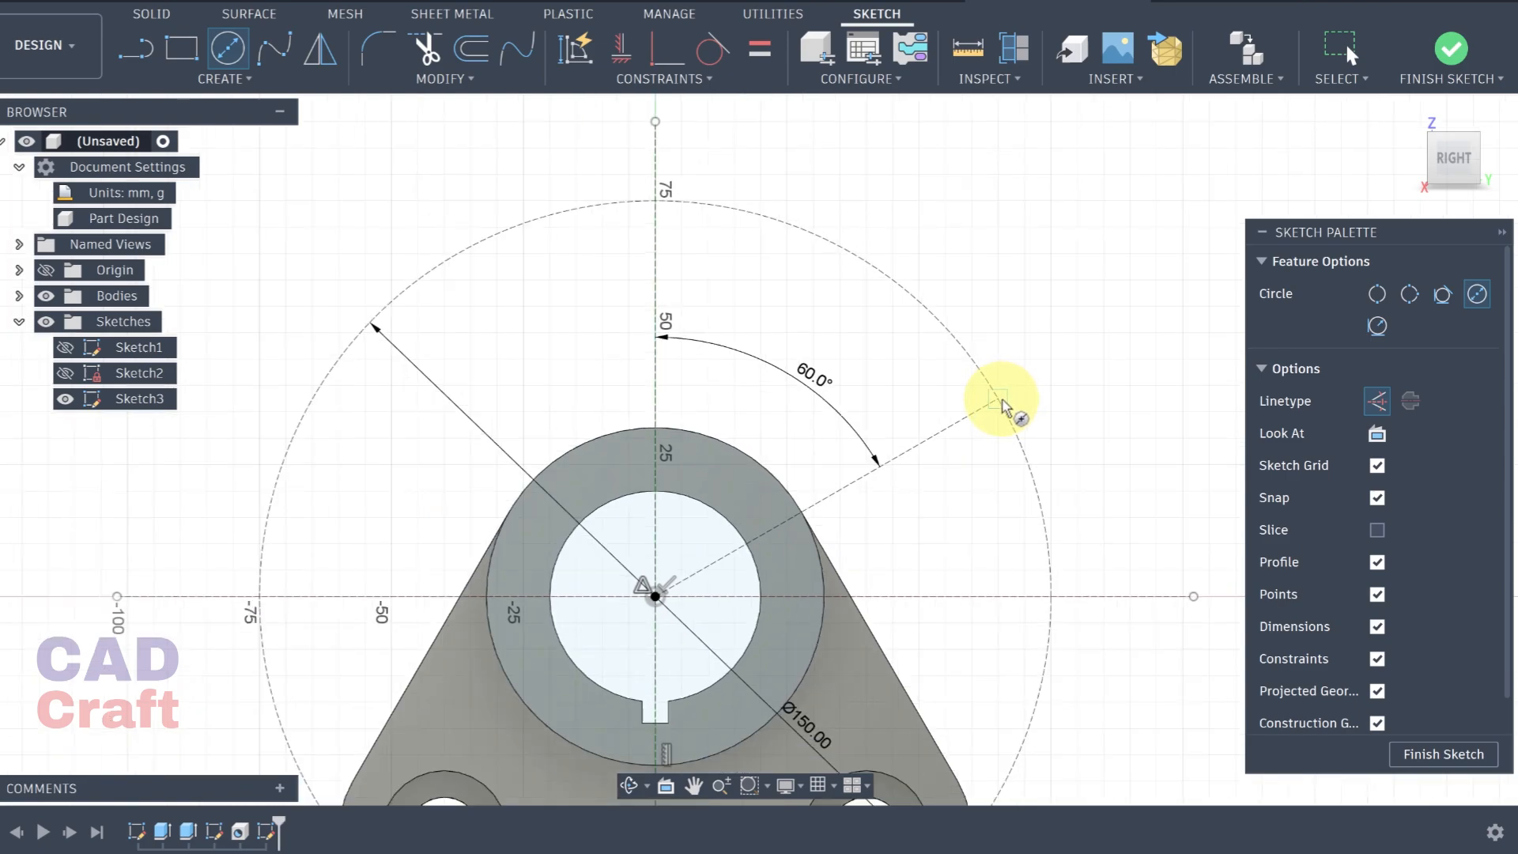
{"action": "left_click", "coordinate": [1376, 401]}
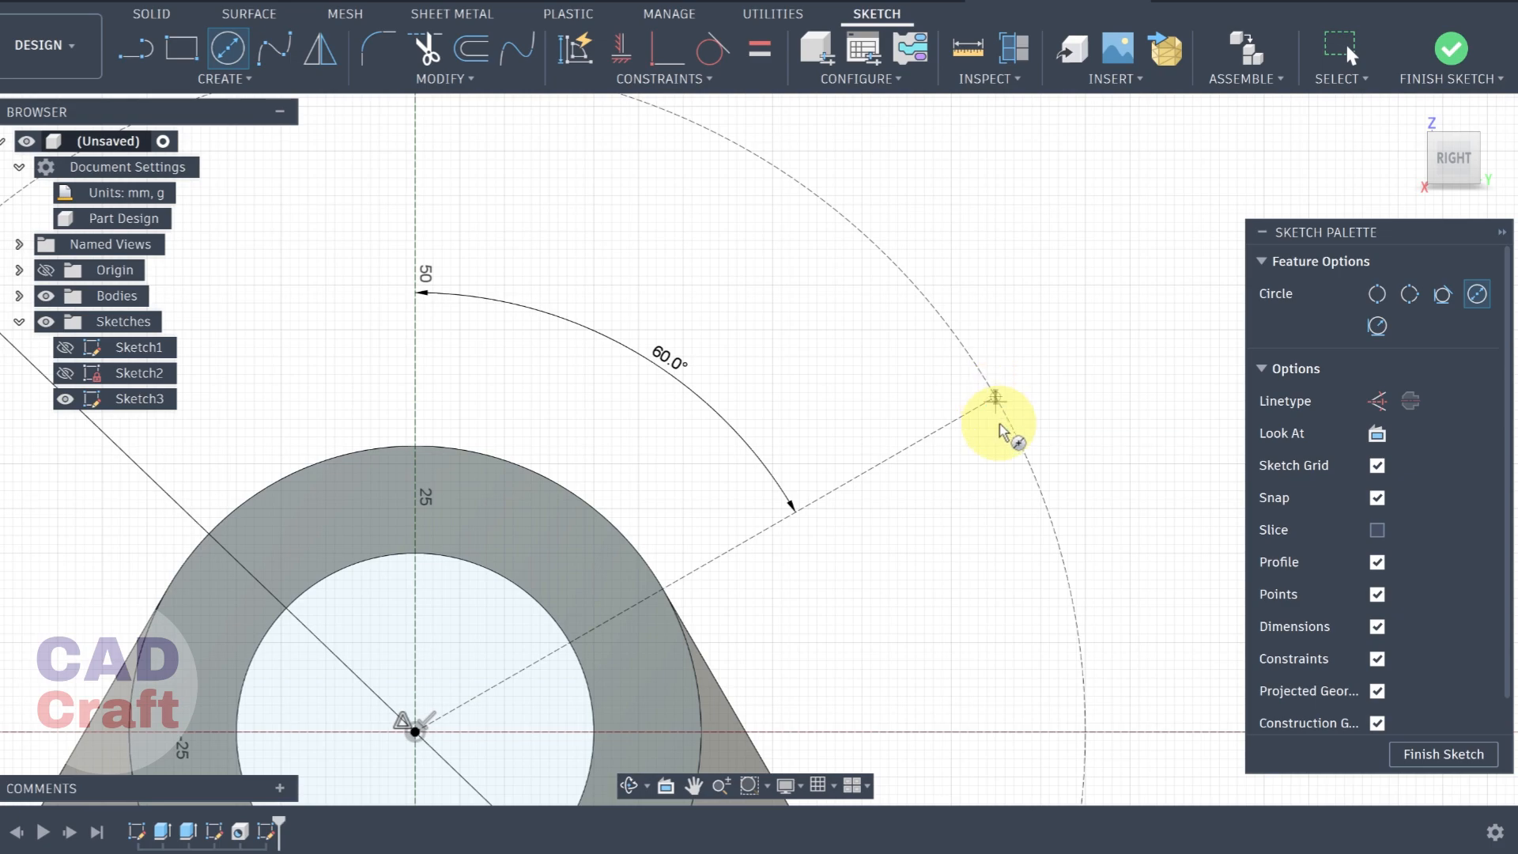
{"action": "left_click", "coordinate": [995, 398]}
{"action": "key", "text": "Return"}
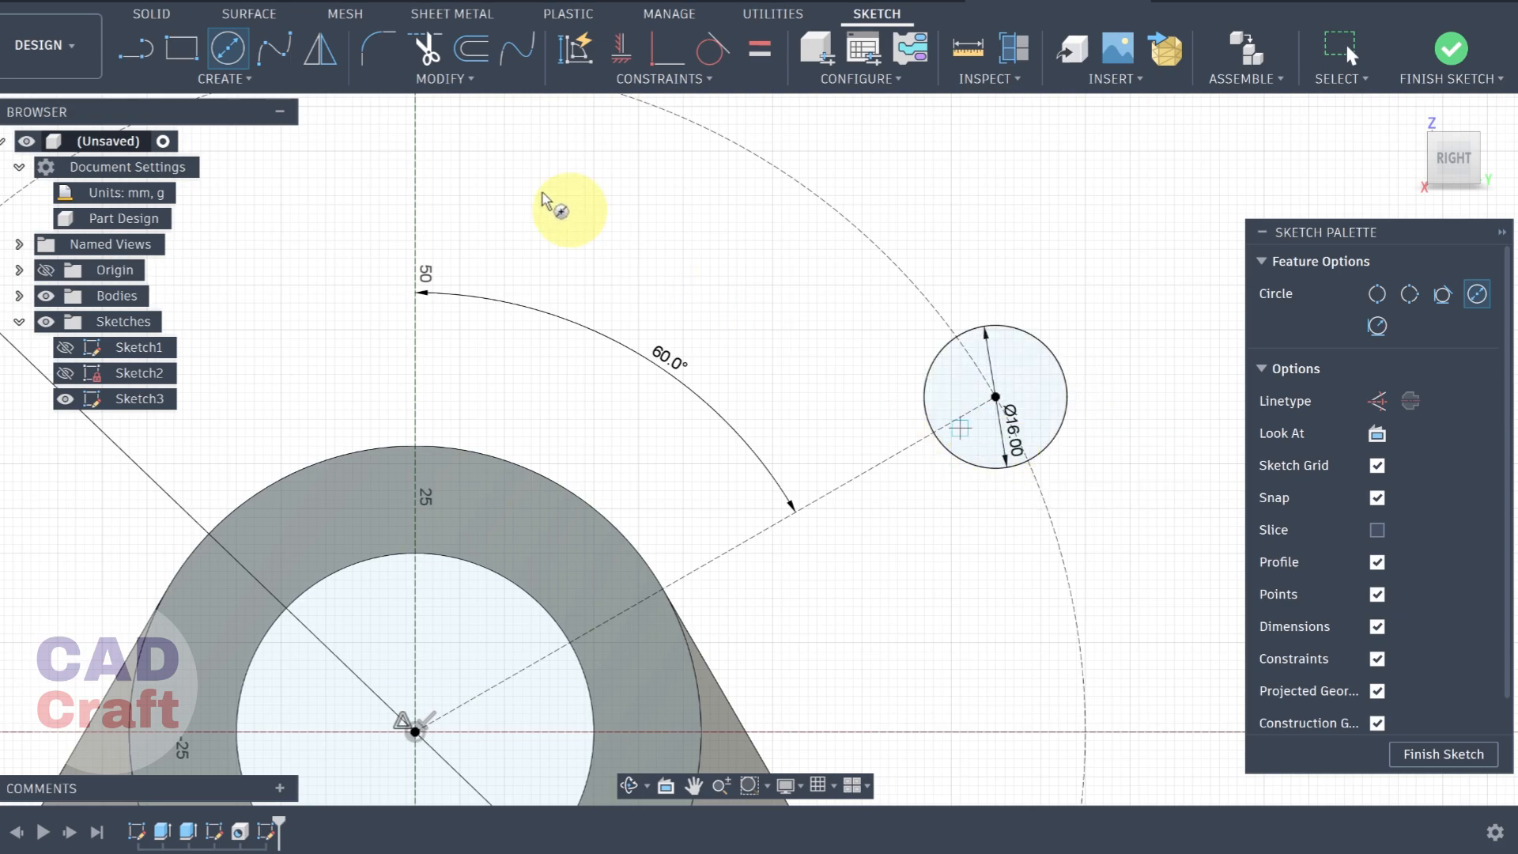
{"action": "left_click", "coordinate": [995, 398]}
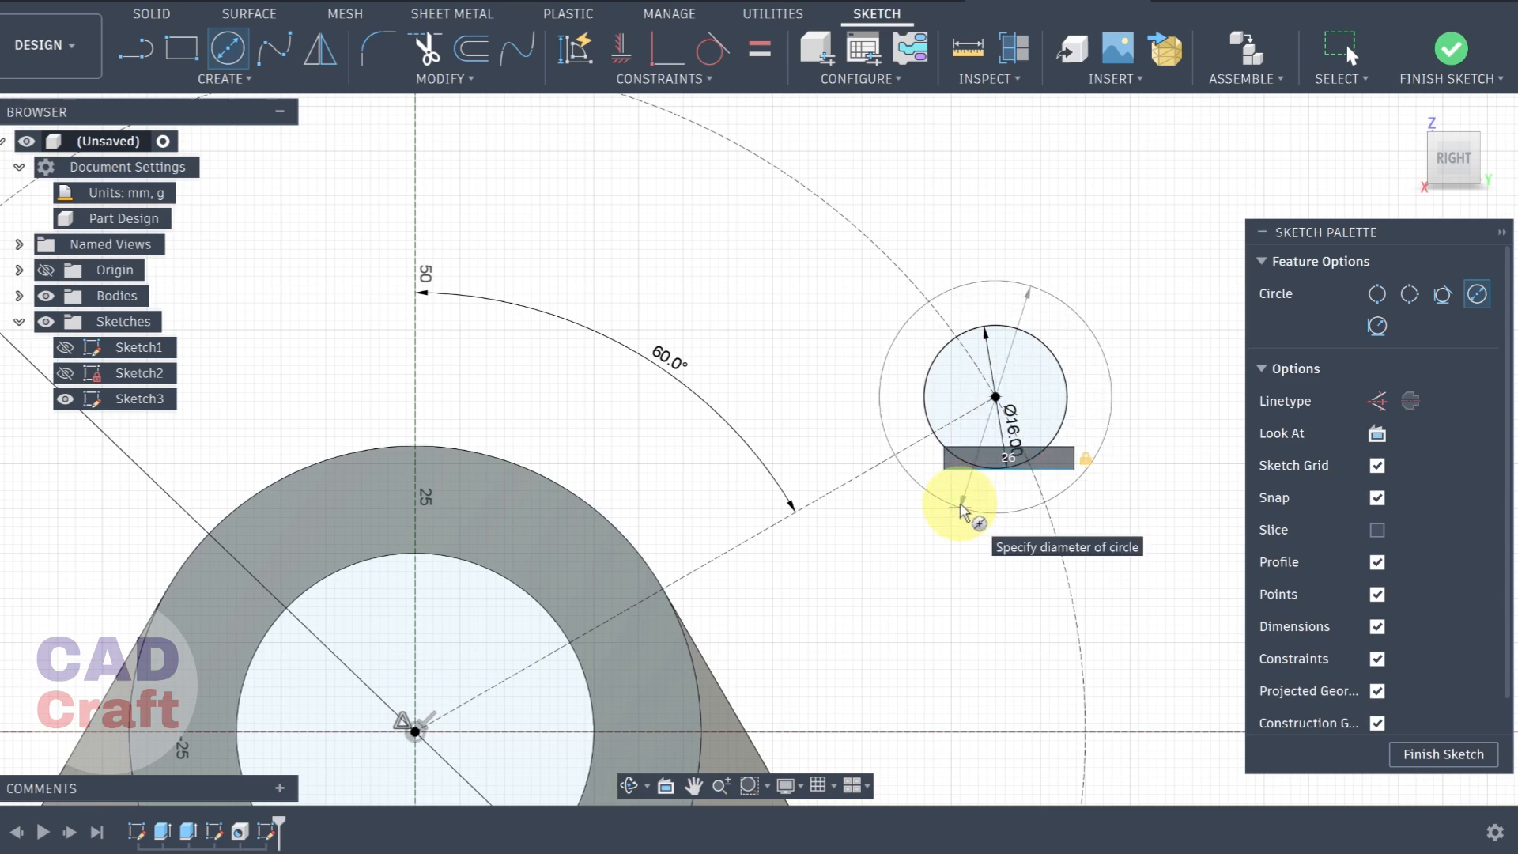
{"action": "key", "text": "Return"}
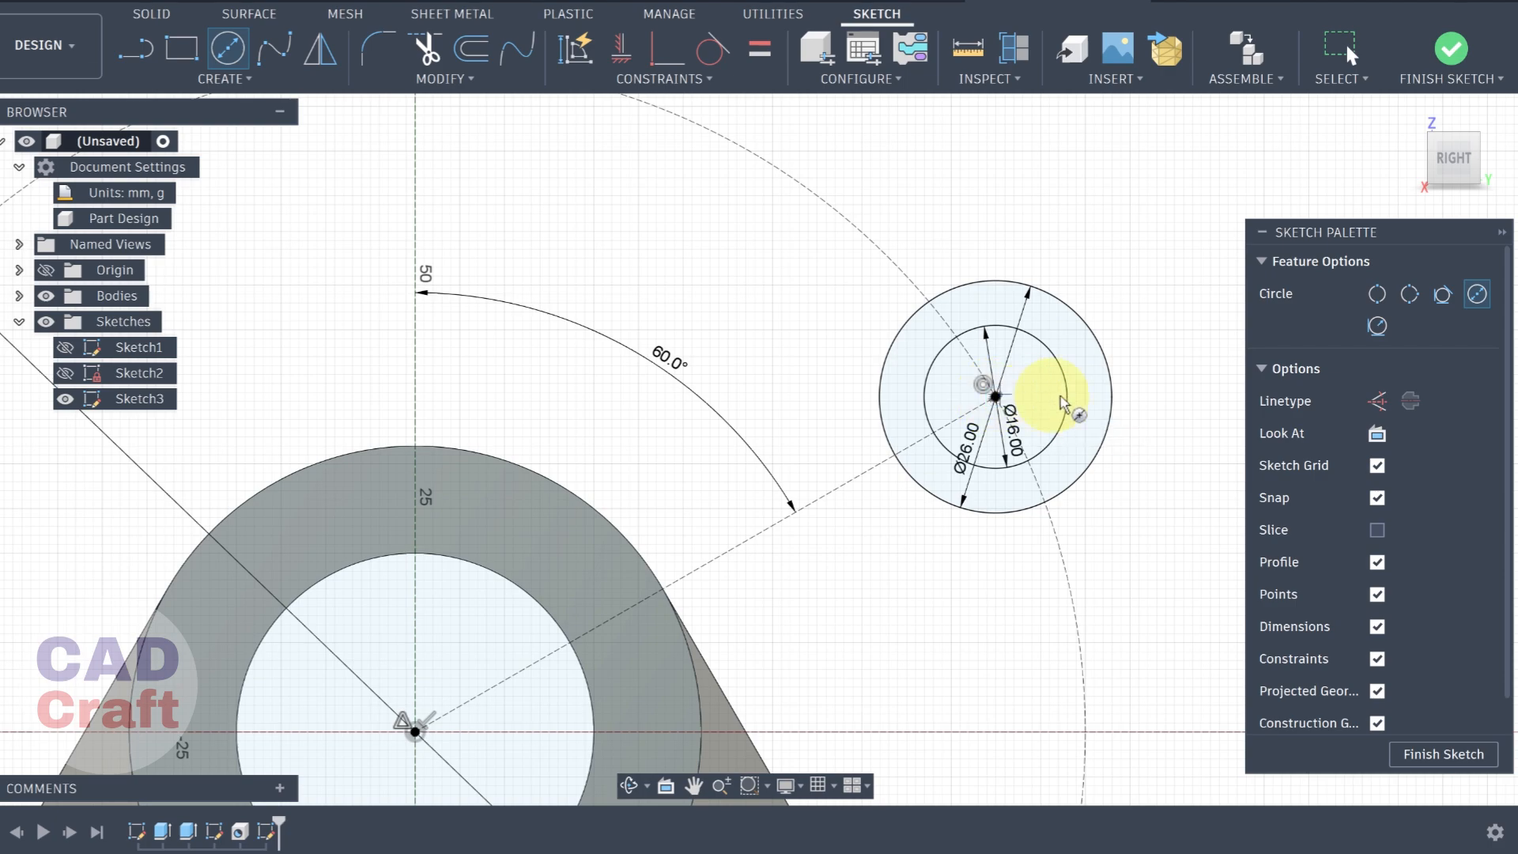
{"action": "left_click", "coordinate": [995, 396]}
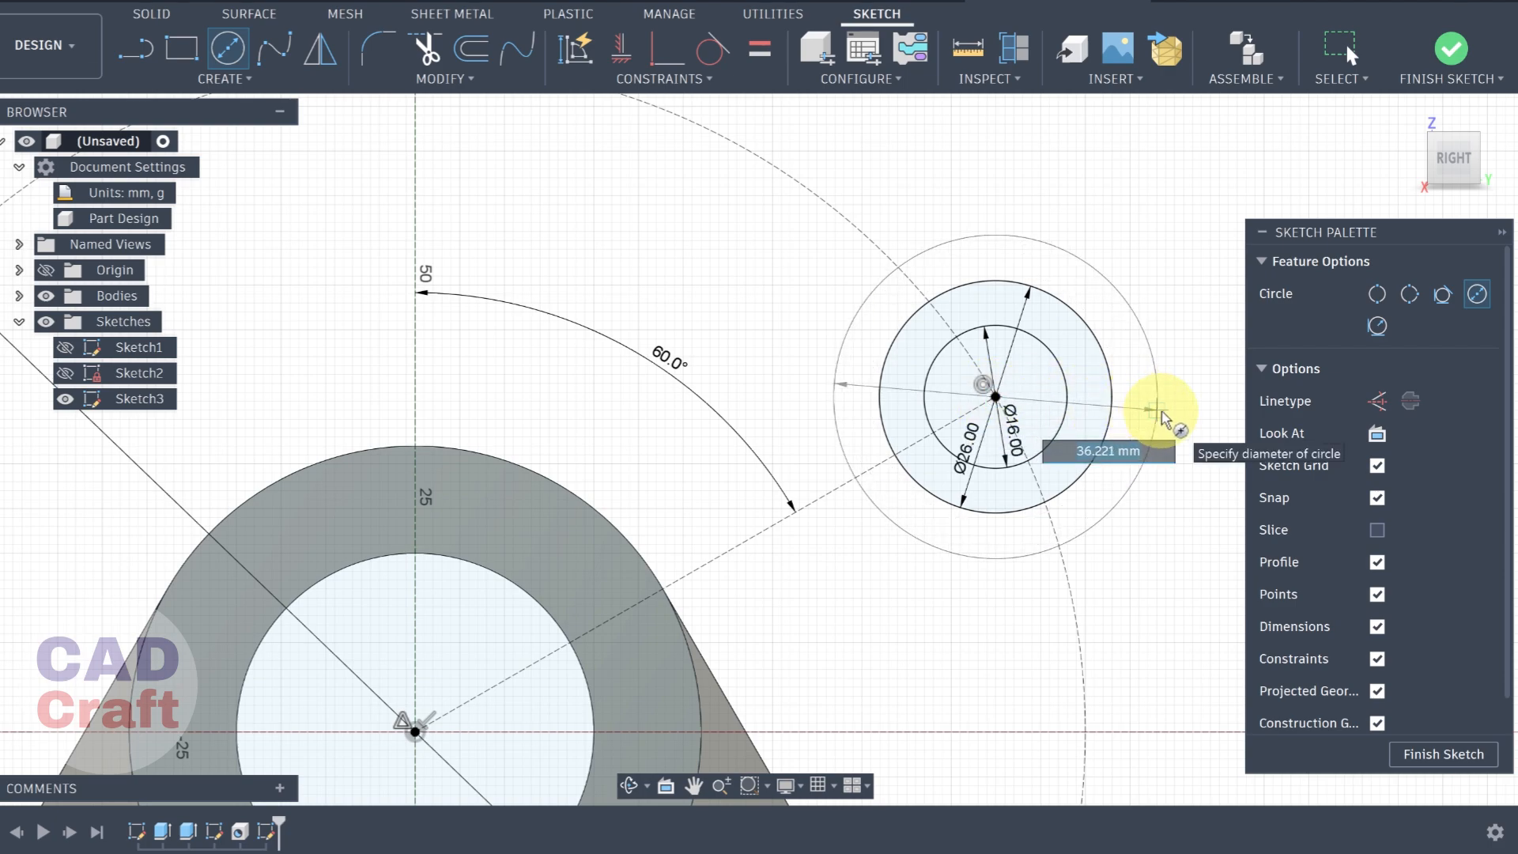
{"action": "type", "text": "40"}
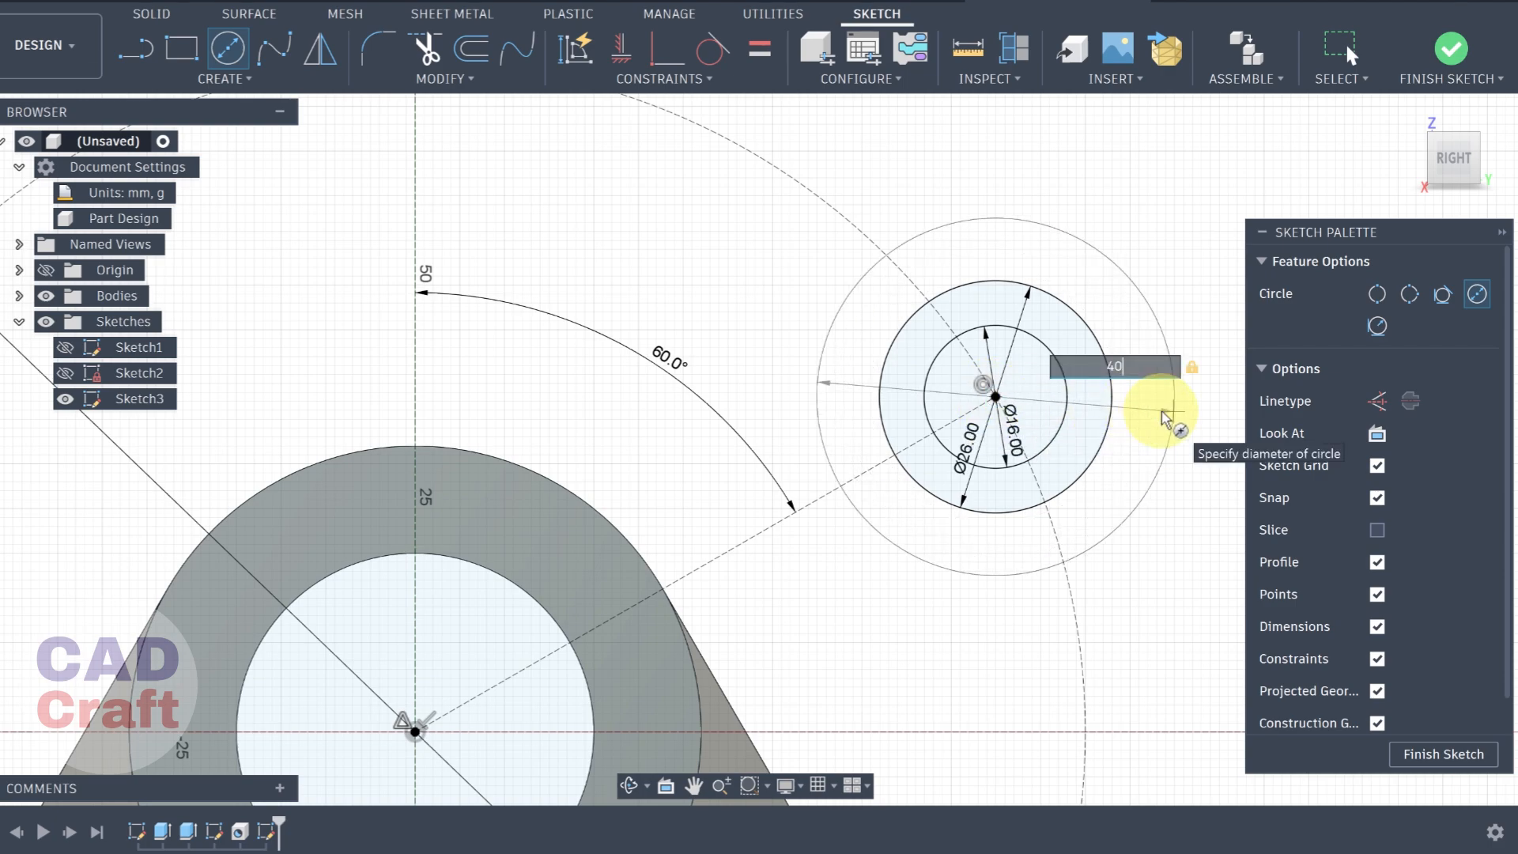
{"action": "key", "text": "Return"}
Offset the 60° construction line symmetrically by 20 mm to form the arm's two parallel edges
{"action": "scroll", "coordinate": [1111, 439], "scroll_direction": "down", "scroll_amount": 2}
{"action": "scroll", "coordinate": [996, 609], "scroll_direction": "down", "scroll_amount": 1}
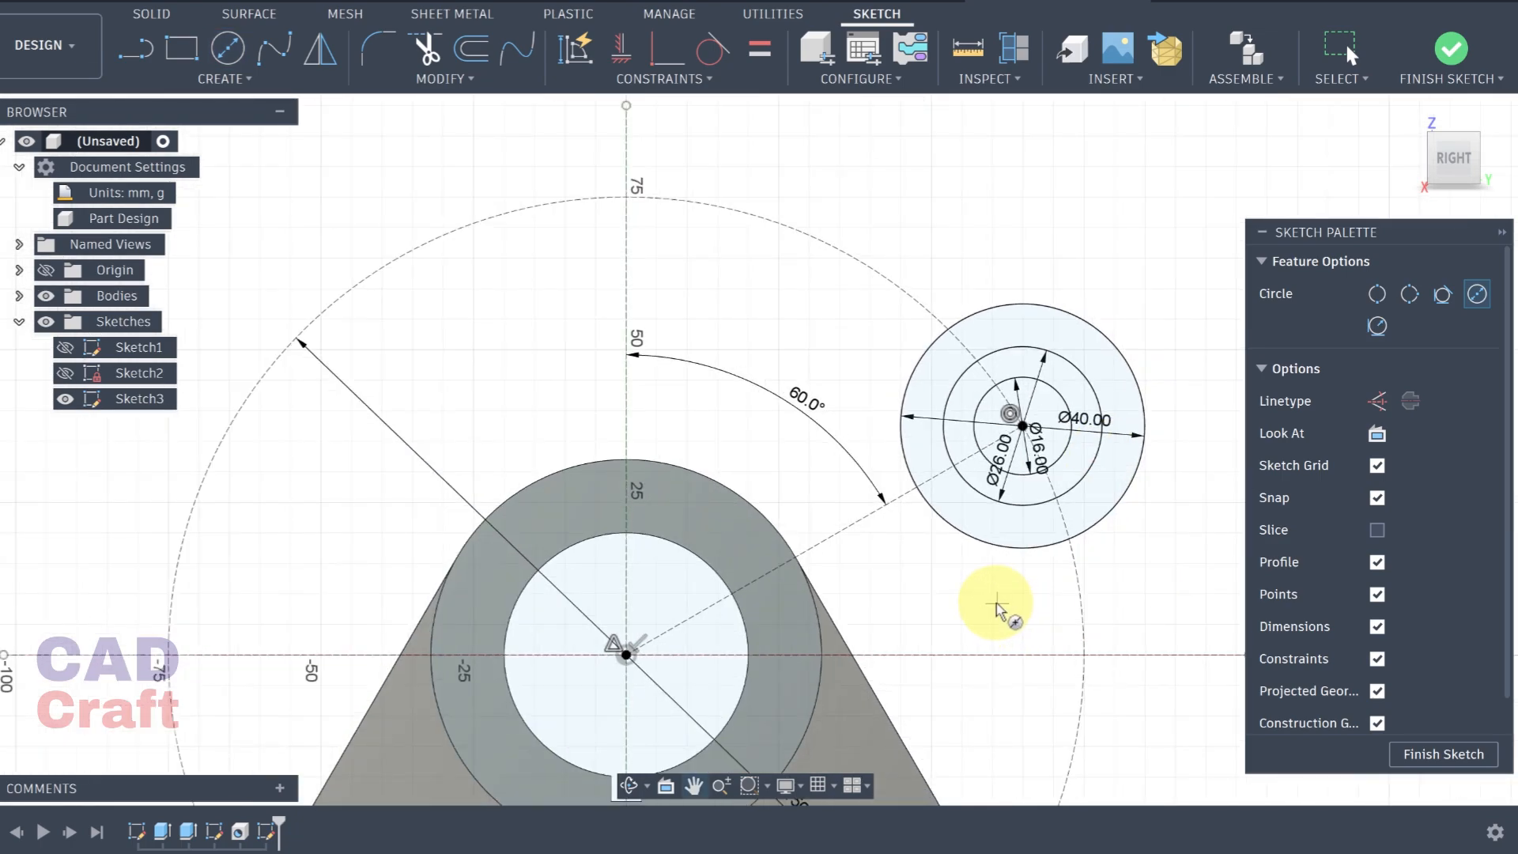
{"action": "middle_click_drag", "start_coordinate": [980, 578], "coordinate": [813, 515]}
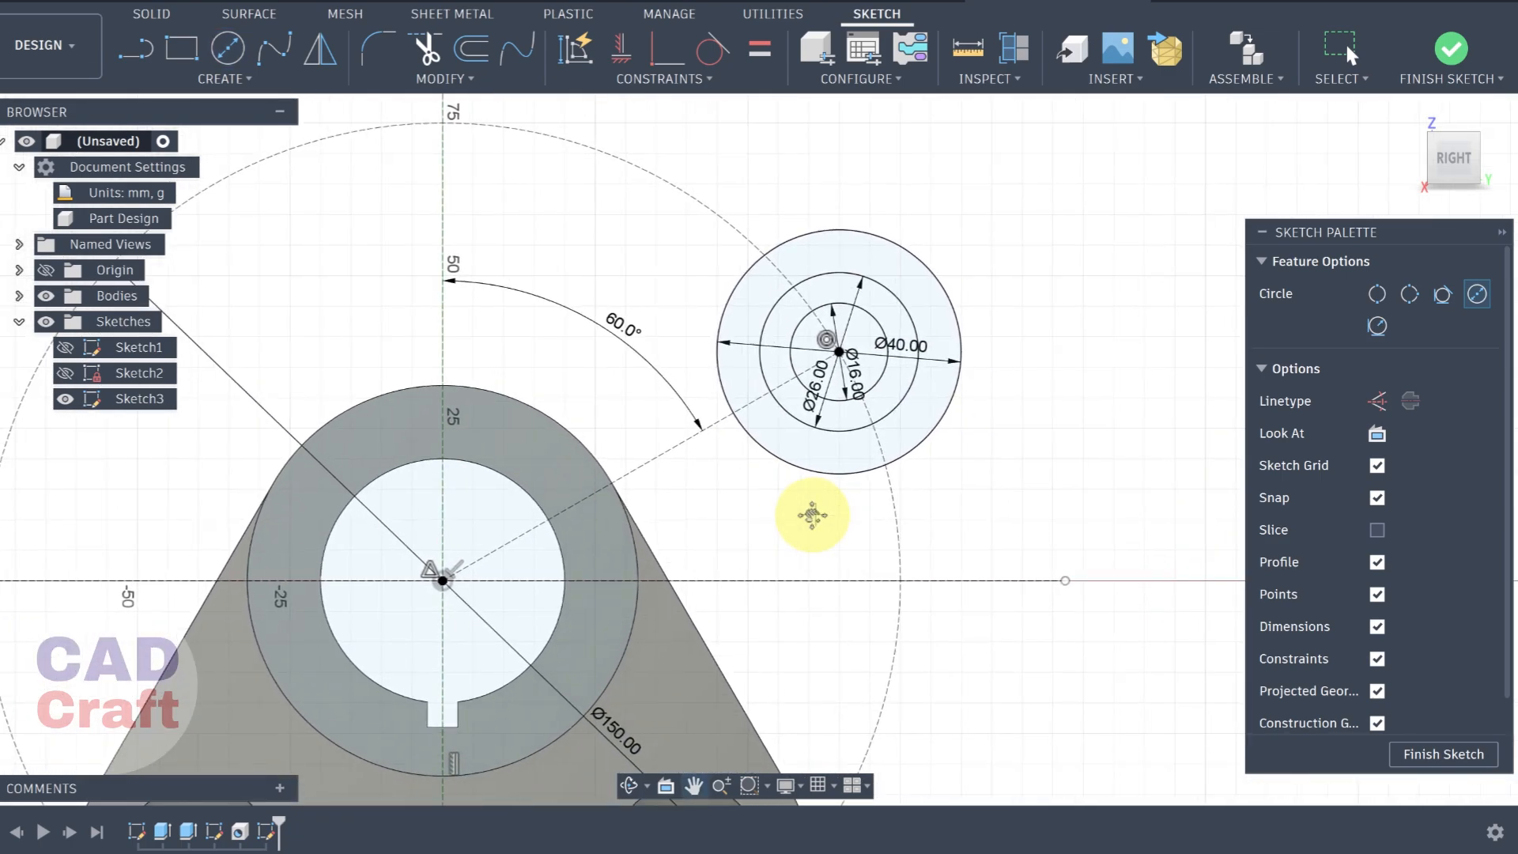
{"action": "left_click", "coordinate": [474, 49]}
{"action": "left_click", "coordinate": [718, 431]}
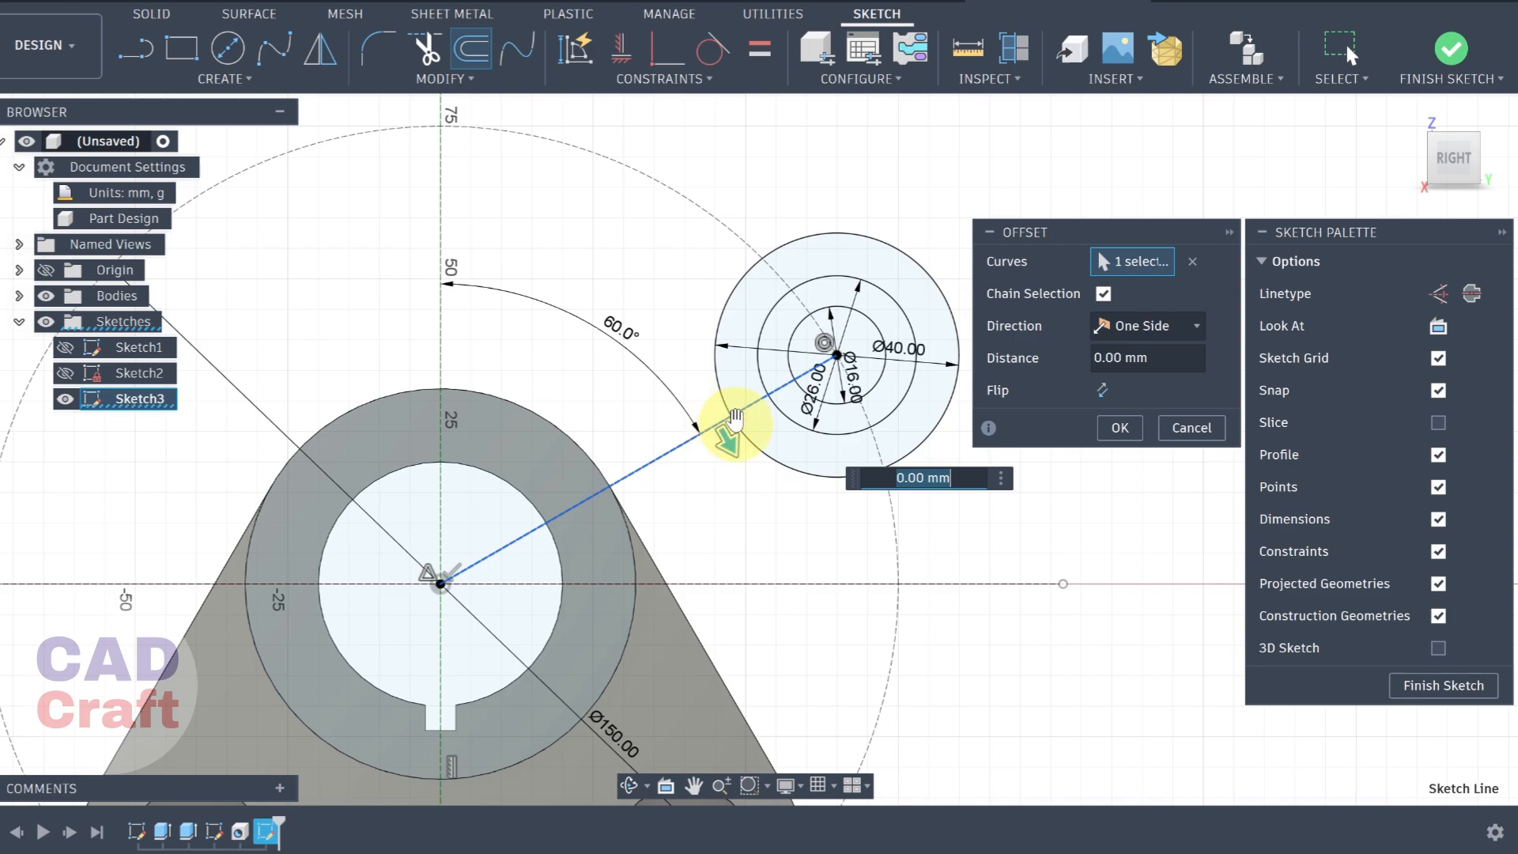
{"action": "left_click", "coordinate": [1162, 326]}
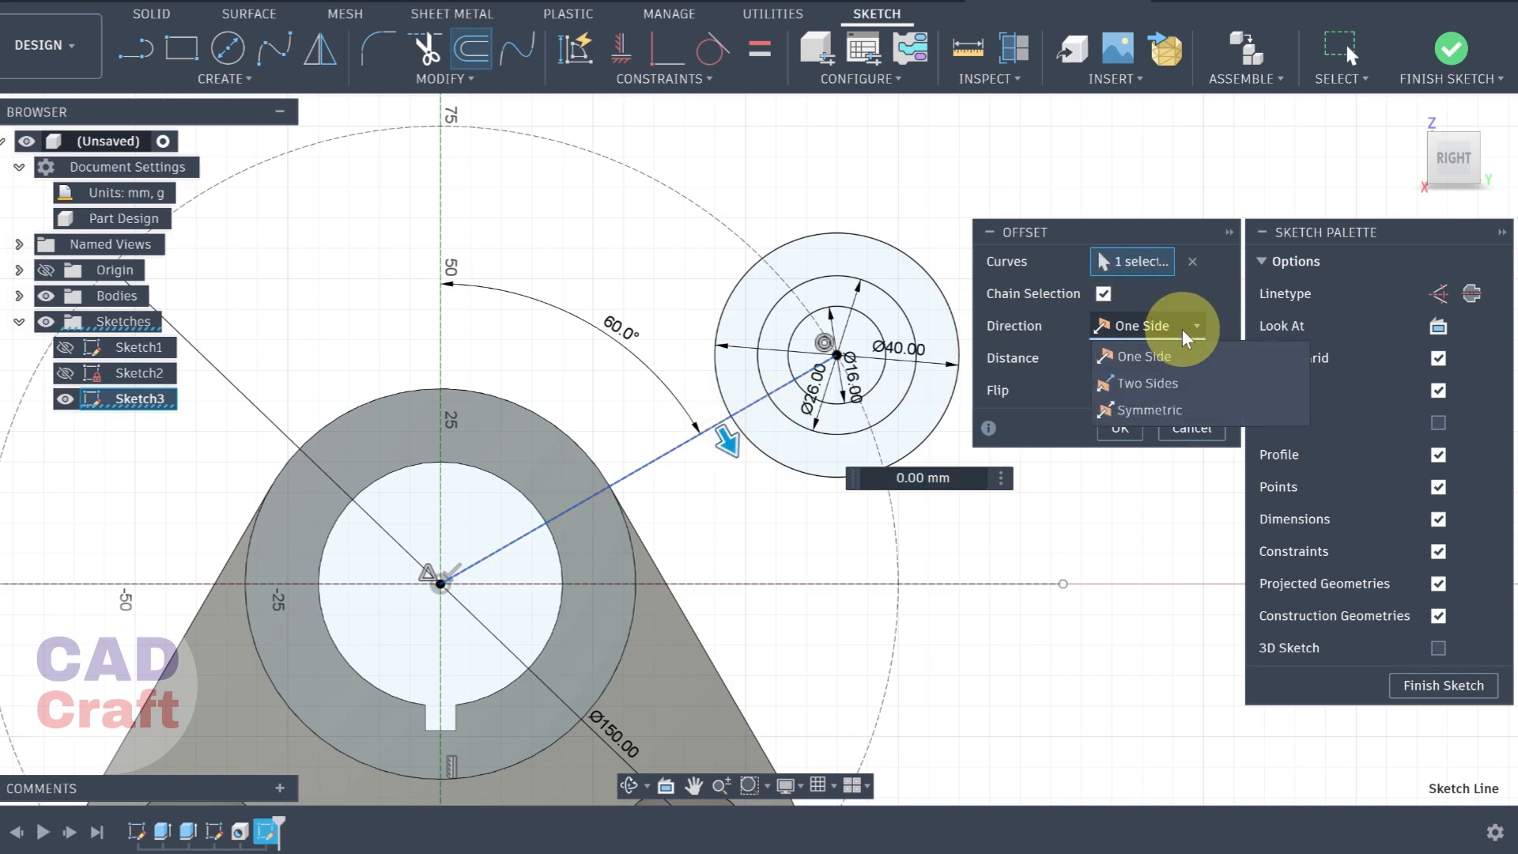
{"action": "left_click", "coordinate": [1138, 409]}
{"action": "left_click", "coordinate": [1127, 360]}
{"action": "left_click_drag", "start_coordinate": [1127, 360], "coordinate": [1077, 360]}
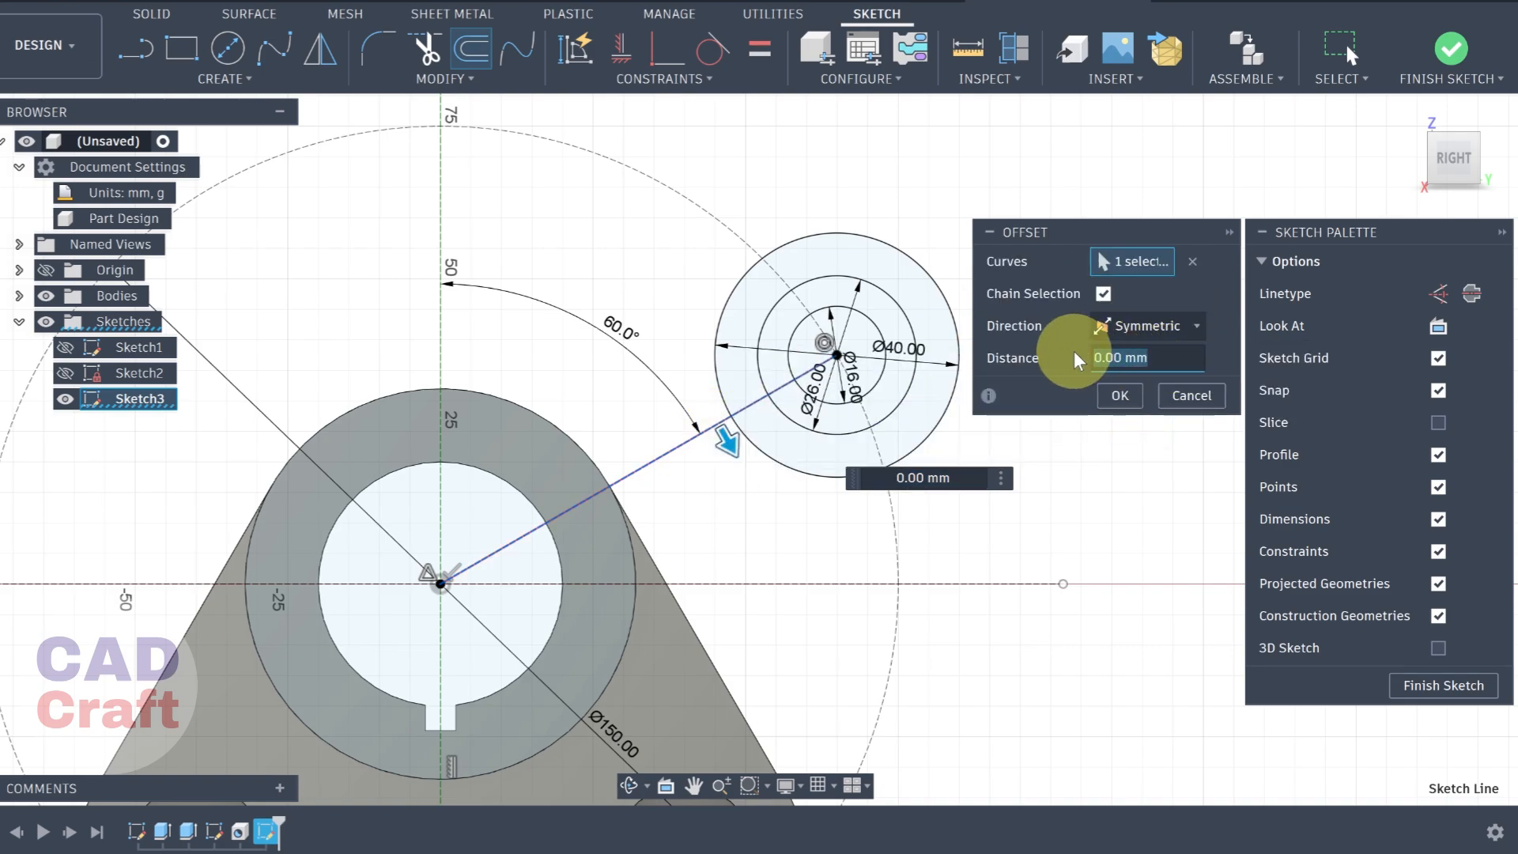
{"action": "type", "text": "20"}
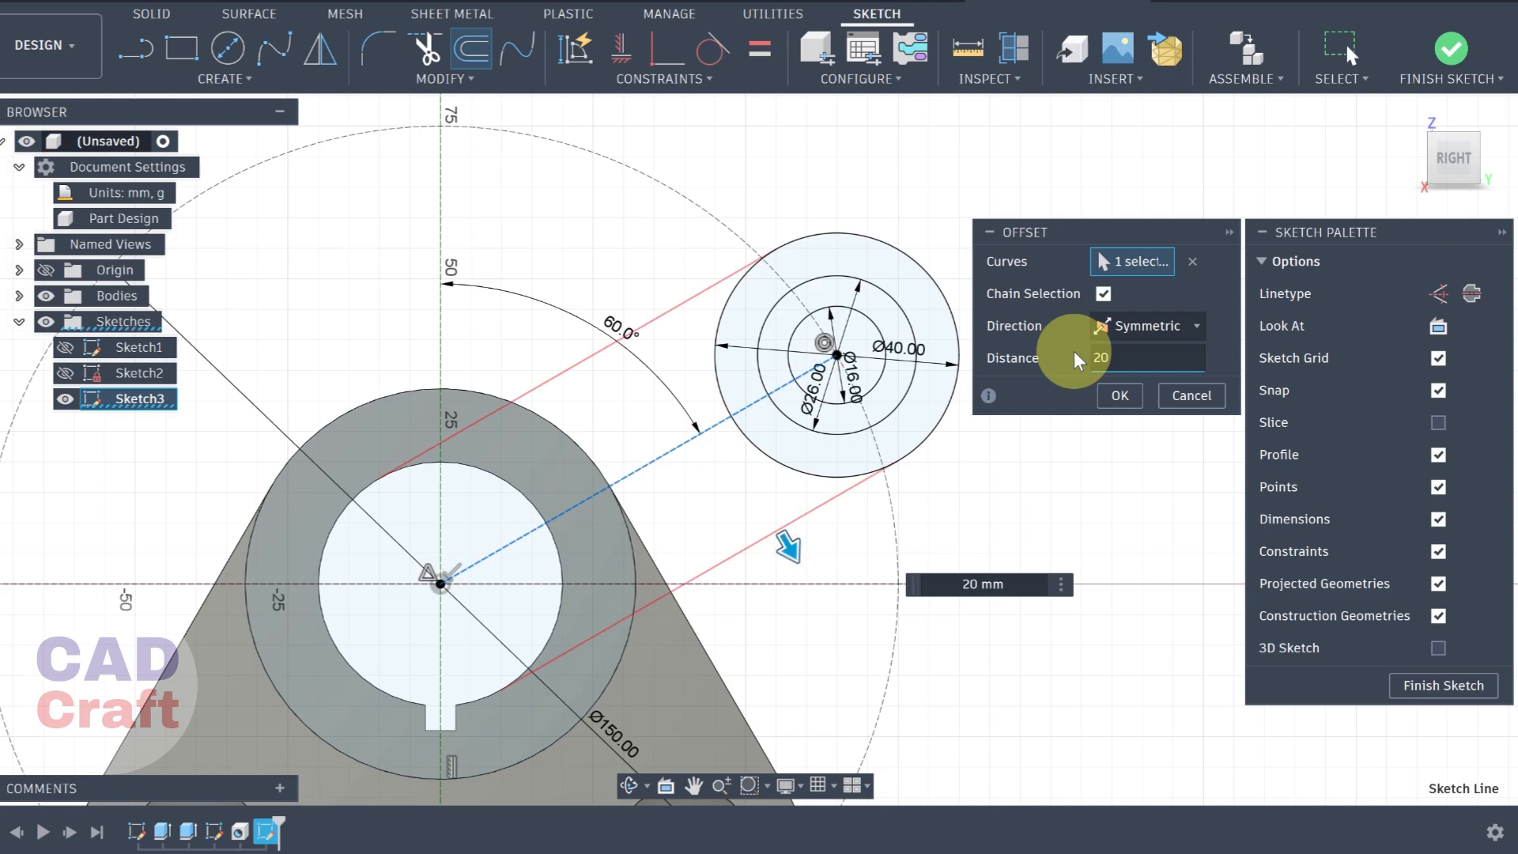
{"action": "left_click", "coordinate": [1121, 397]}
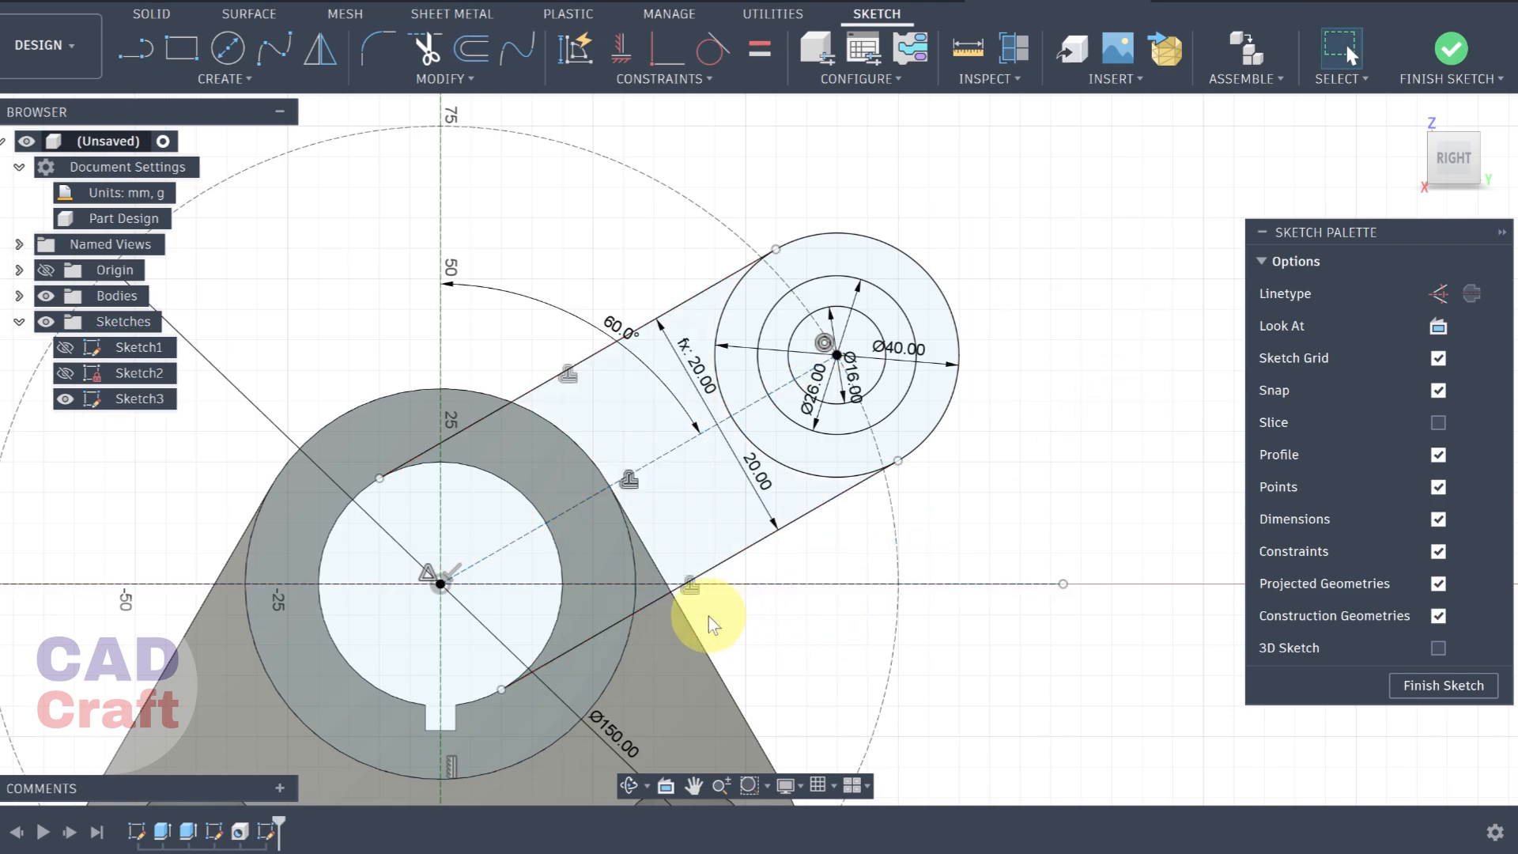
Project the cylinder's outer circular edge into the sketch
{"action": "scroll", "coordinate": [531, 522], "scroll_direction": "down", "scroll_amount": 3}
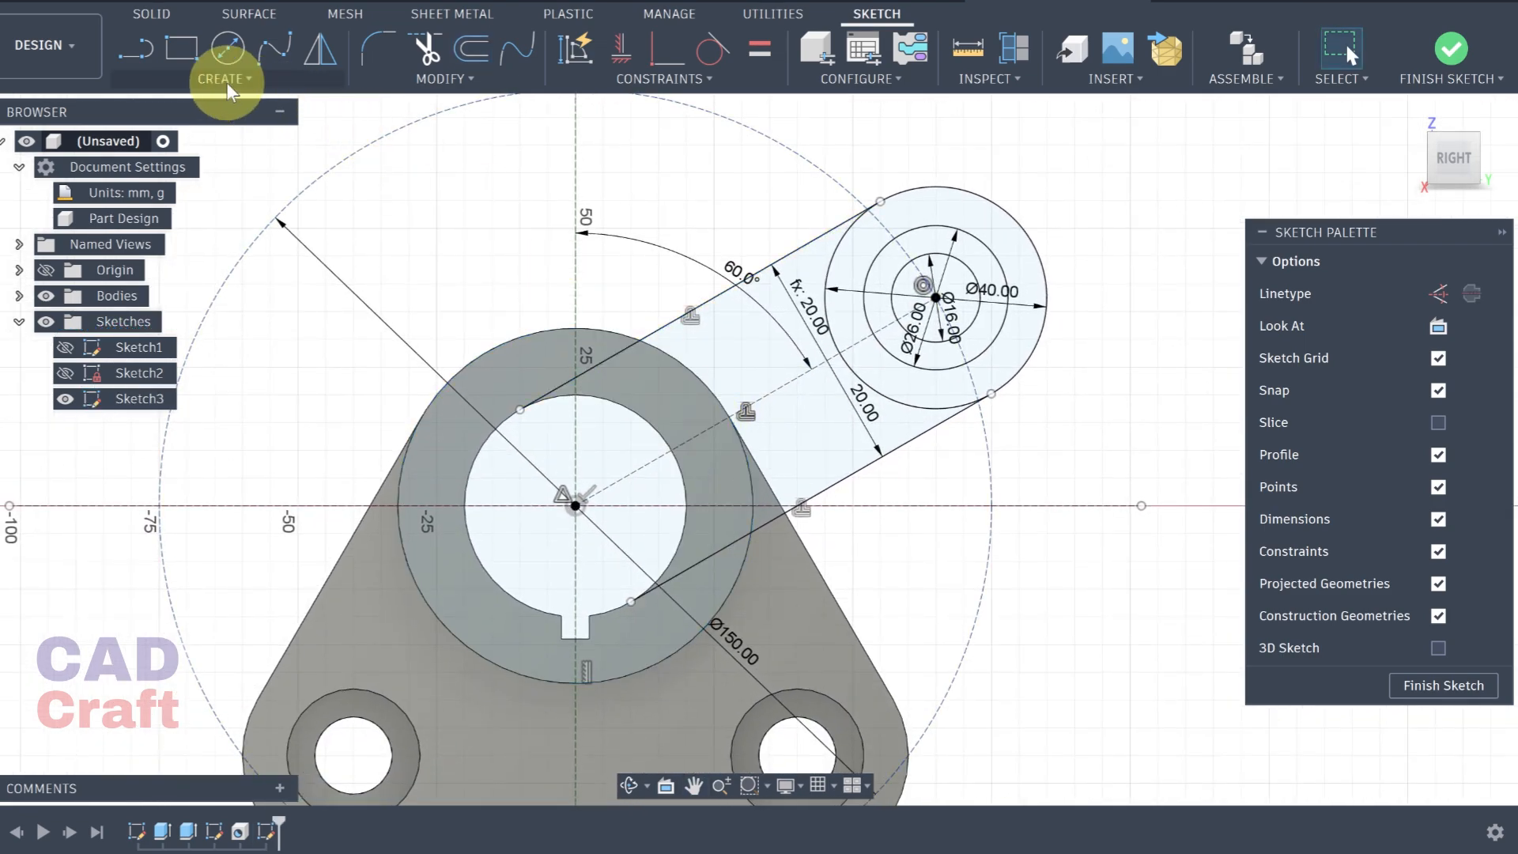
{"action": "left_click", "coordinate": [220, 78]}
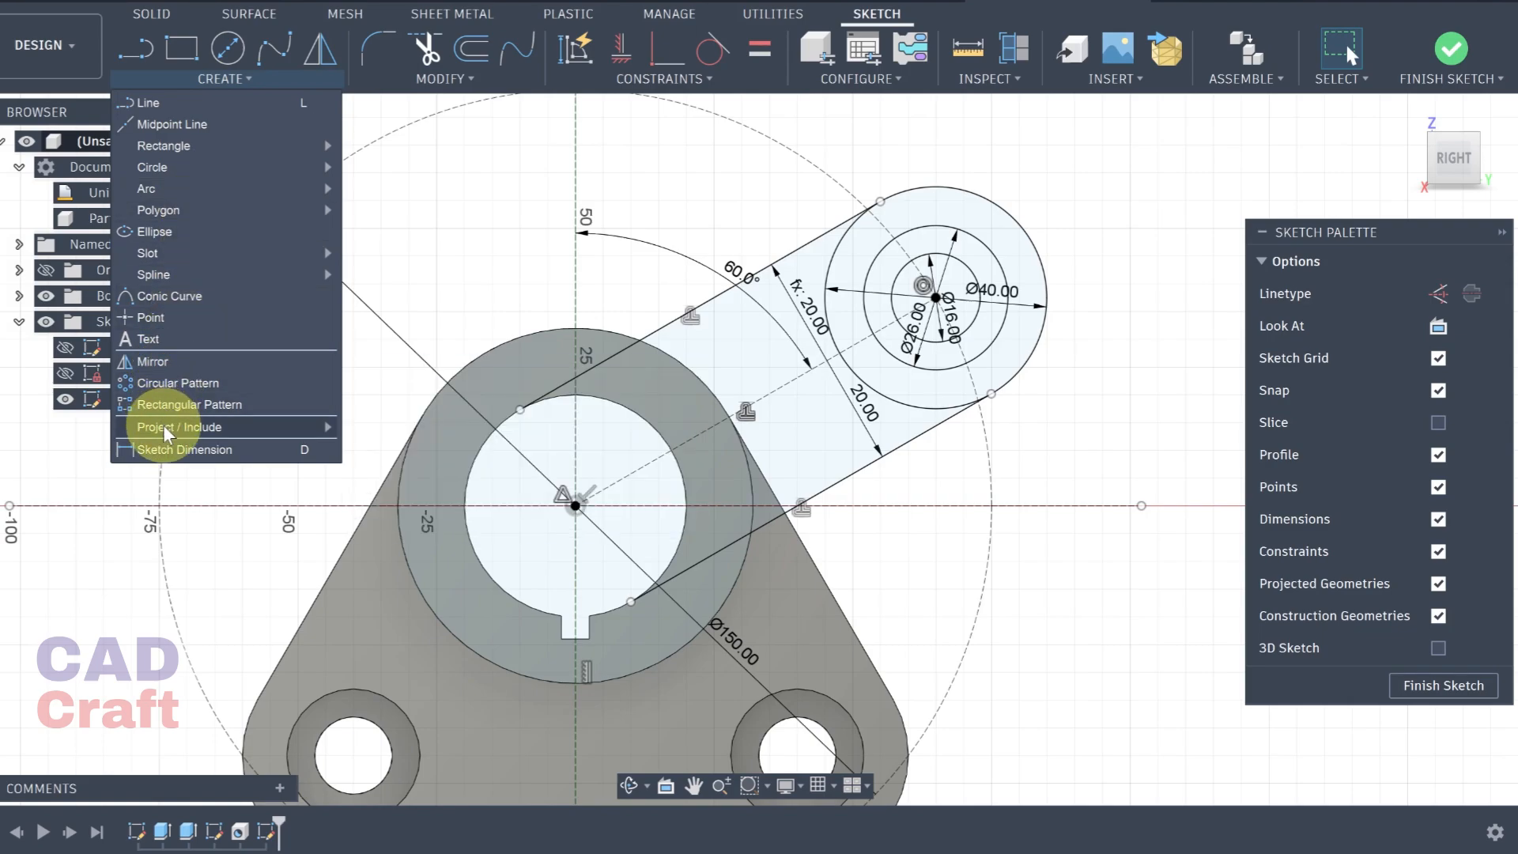
{"action": "mouse_move", "coordinate": [158, 427]}
{"action": "left_click", "coordinate": [389, 431]}
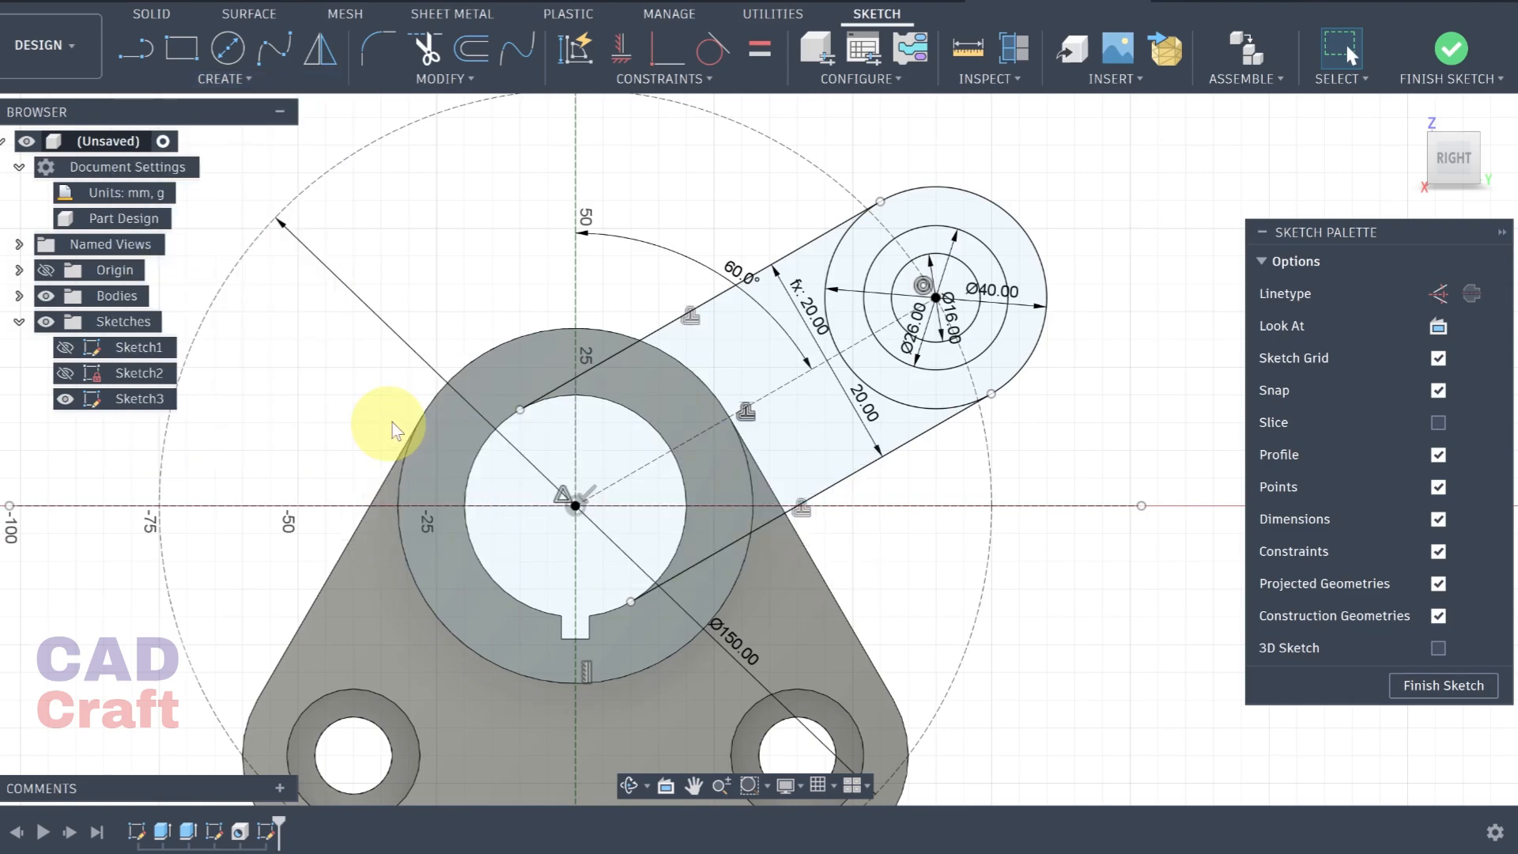
{"action": "left_click", "coordinate": [487, 357]}
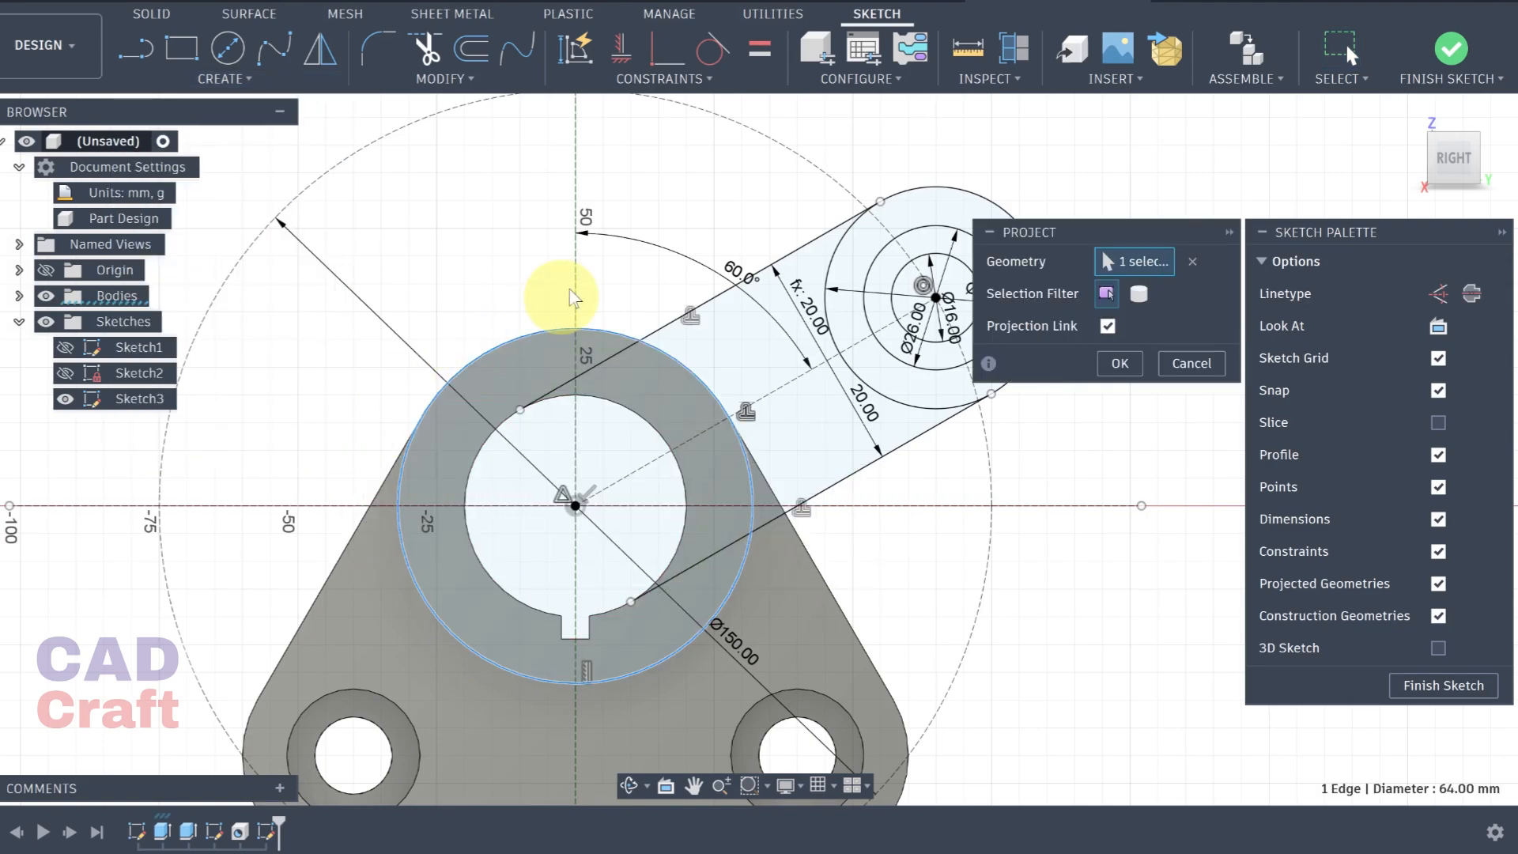
{"action": "left_click", "coordinate": [1120, 363]}
Trim the parts of both offset lines that lie inside the projected cylinder edge and finish the sketch
{"action": "left_click", "coordinate": [427, 47]}
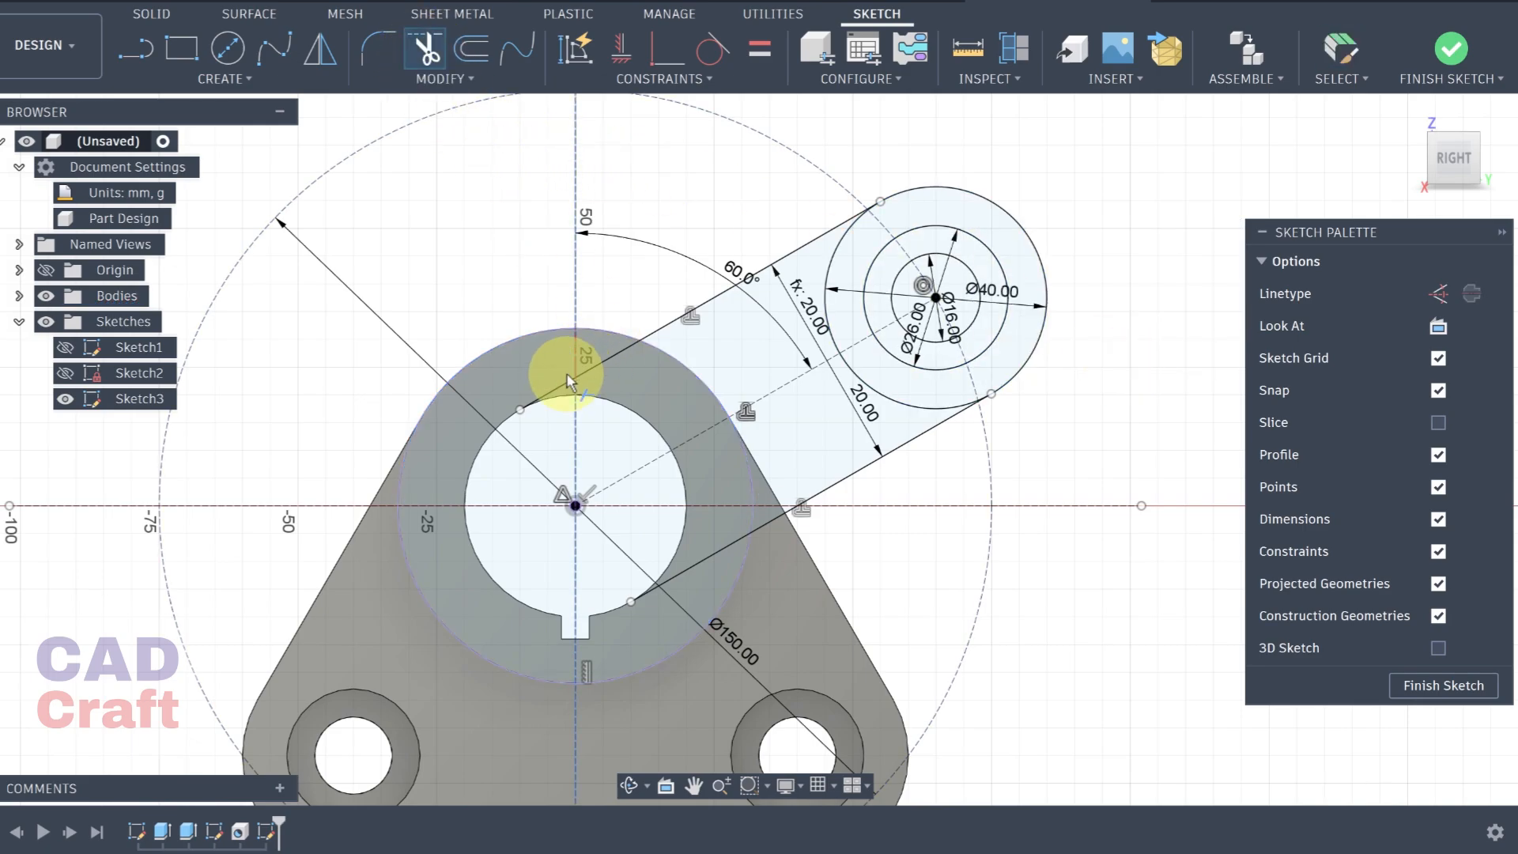
{"action": "scroll", "coordinate": [557, 388], "scroll_direction": "up", "scroll_amount": 3}
{"action": "left_click", "coordinate": [555, 389]}
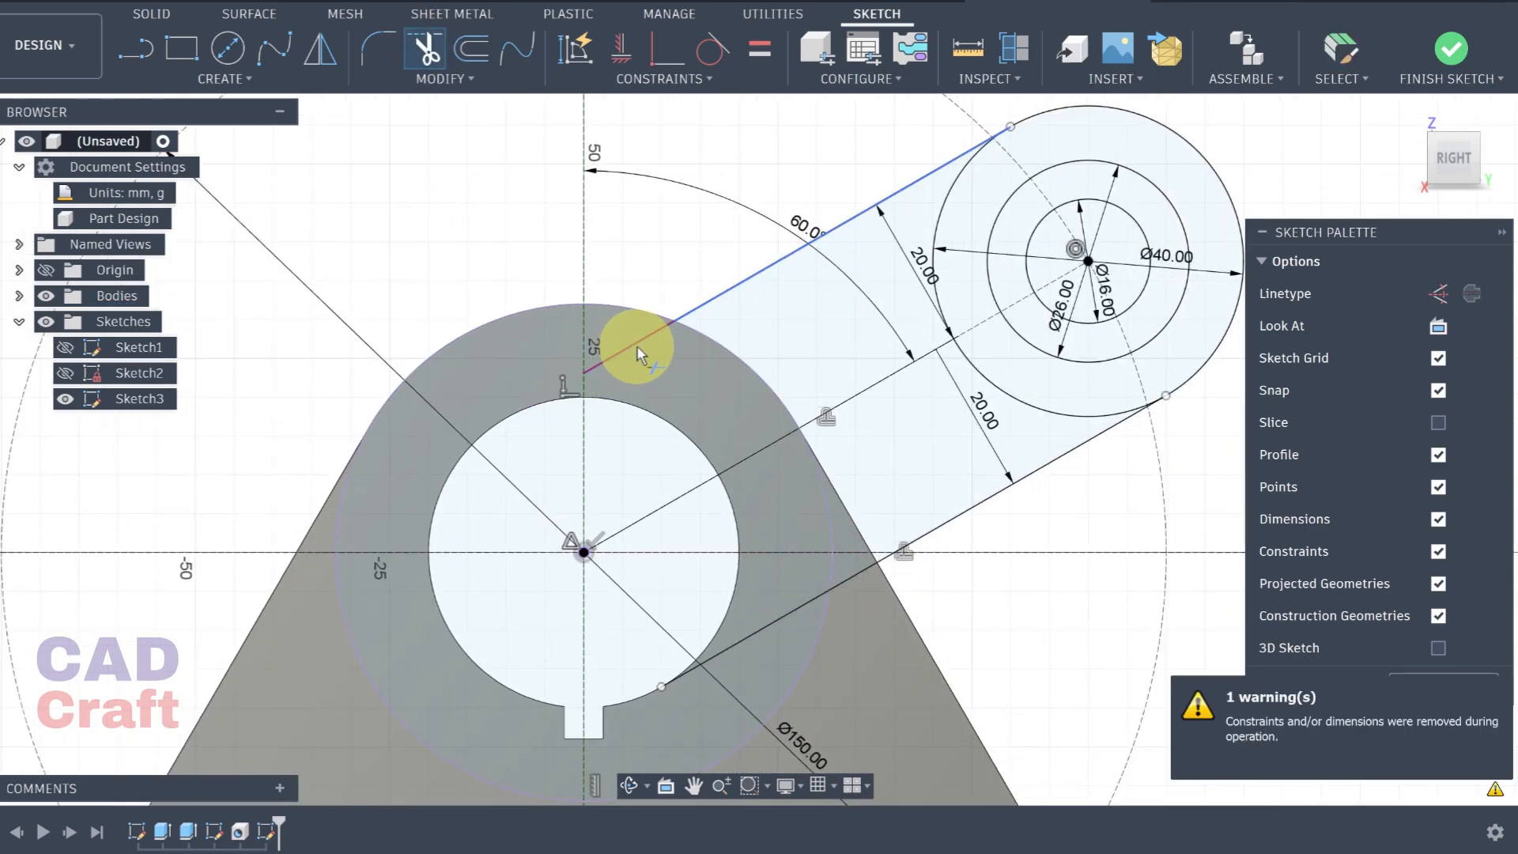
{"action": "left_click", "coordinate": [638, 348]}
{"action": "left_click", "coordinate": [715, 655]}
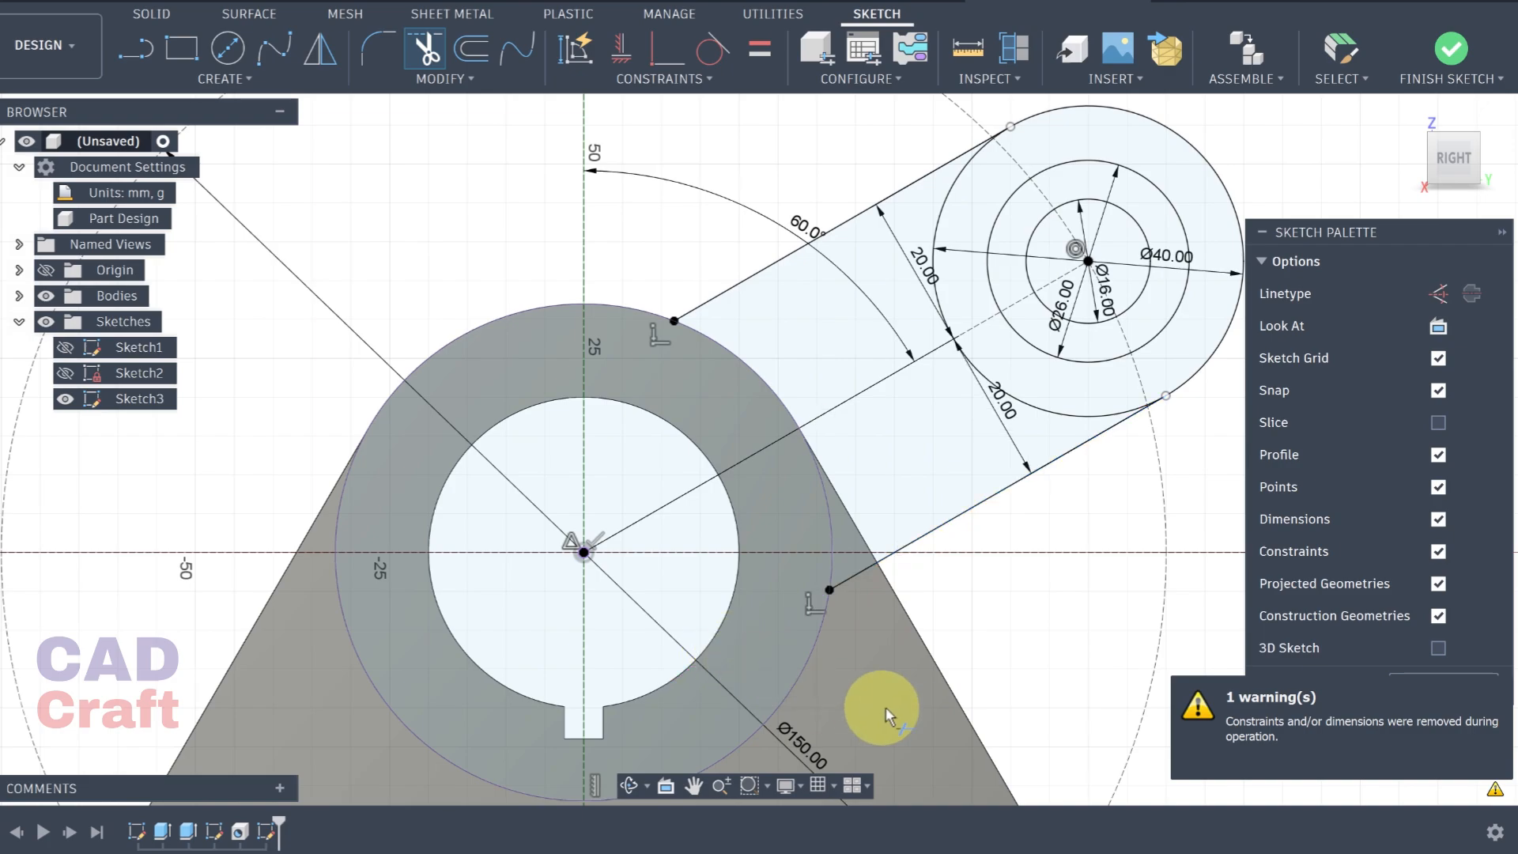
{"action": "scroll", "coordinate": [945, 685], "scroll_direction": "down", "scroll_amount": 3}
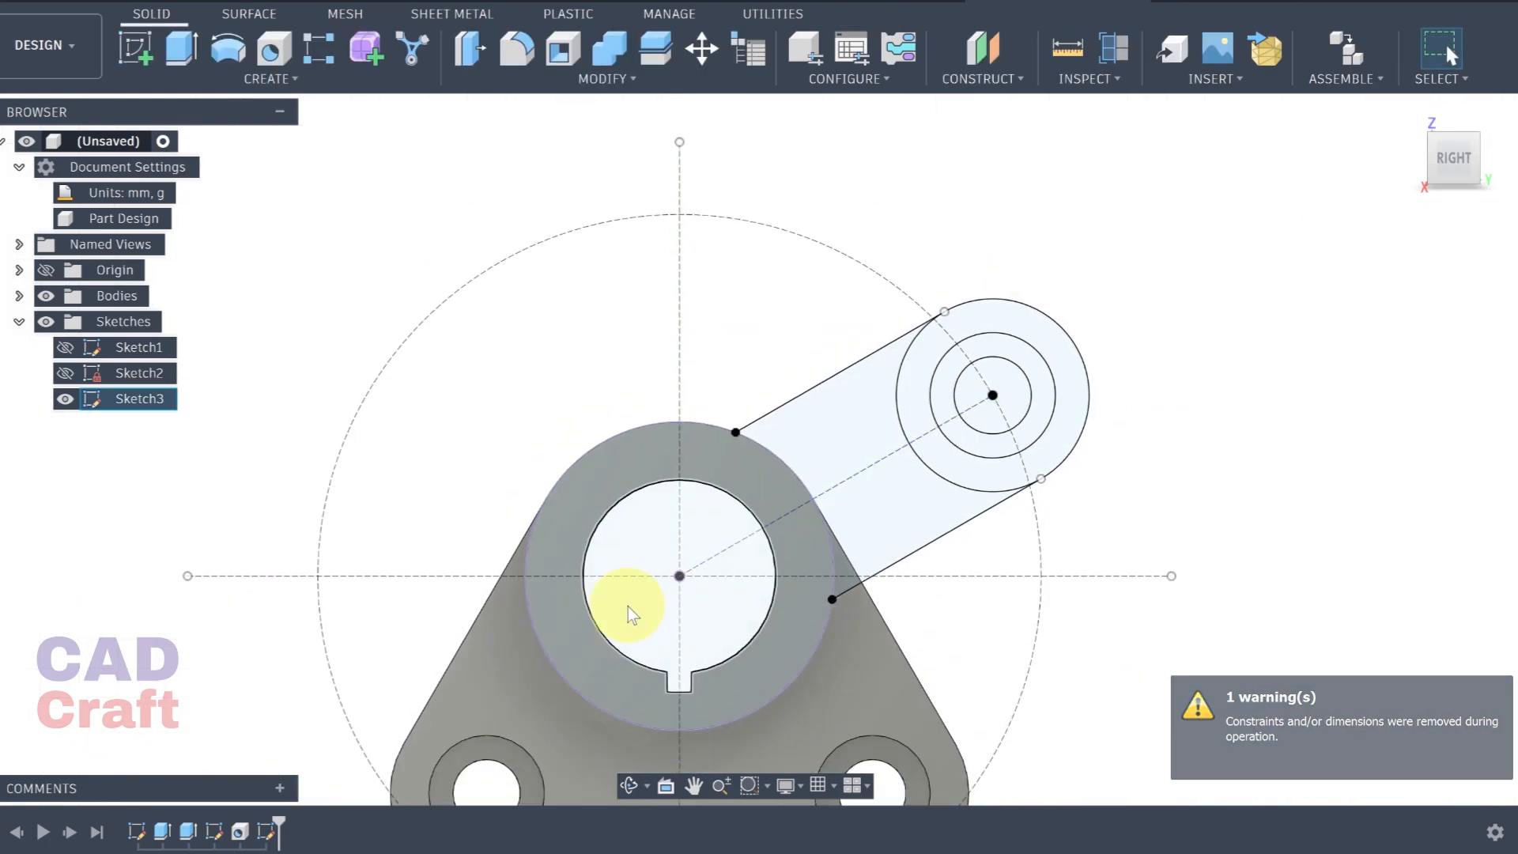
Extrude the arm's three sketch profiles, leaving out the inner 16 mm circle, by a distance of -20 mm
{"action": "mouse_move", "coordinate": [627, 606]}
{"action": "middle_mouse_down", "text": "shift"}
{"action": "mouse_move", "coordinate": [603, 485]}
{"action": "mouse_move", "coordinate": [637, 503]}
{"action": "mouse_move", "coordinate": [614, 497]}
{"action": "middle_mouse_up", "text": "shift"}
{"action": "middle_click_drag", "start_coordinate": [491, 474], "coordinate": [409, 308]}
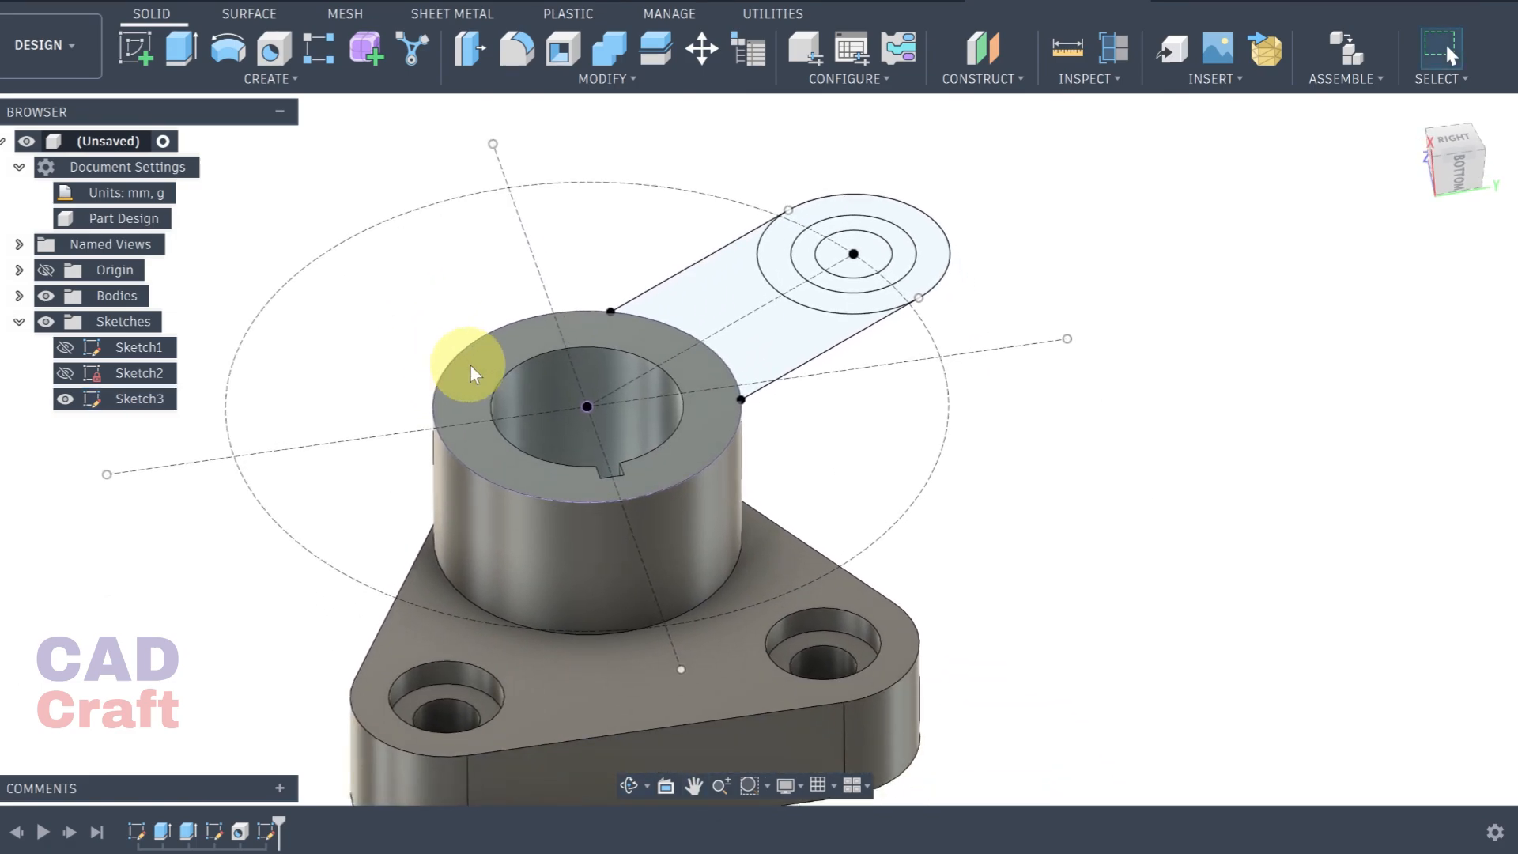
{"action": "scroll", "coordinate": [595, 290], "scroll_direction": "down", "scroll_amount": 1}
{"action": "scroll", "coordinate": [595, 290], "scroll_direction": "up", "scroll_amount": 2}
{"action": "middle_click_drag", "start_coordinate": [651, 298], "coordinate": [596, 363]}
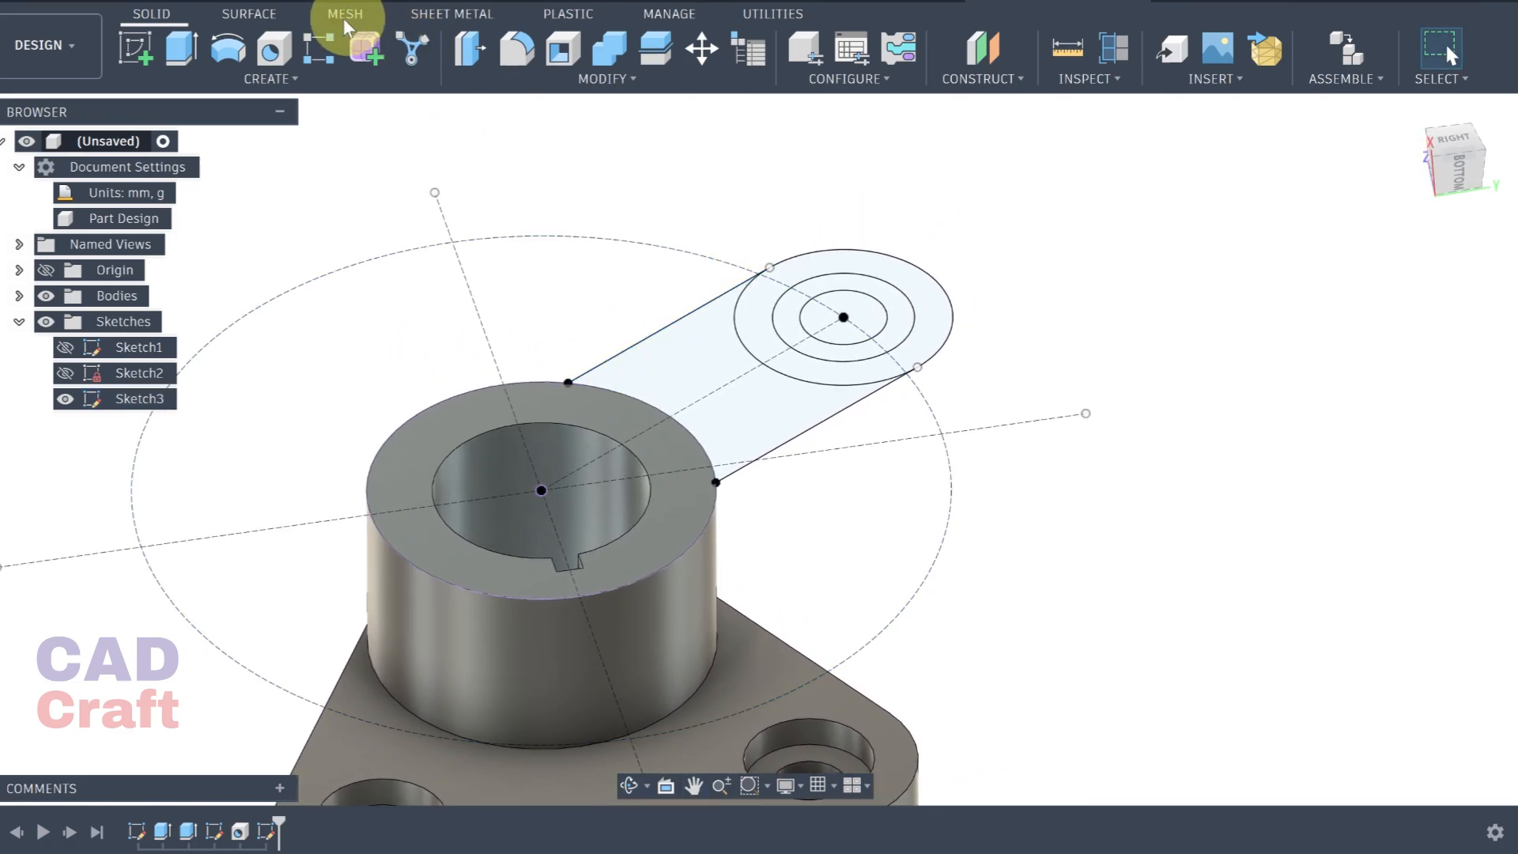
{"action": "left_click", "coordinate": [181, 47]}
{"action": "left_click", "coordinate": [683, 332]}
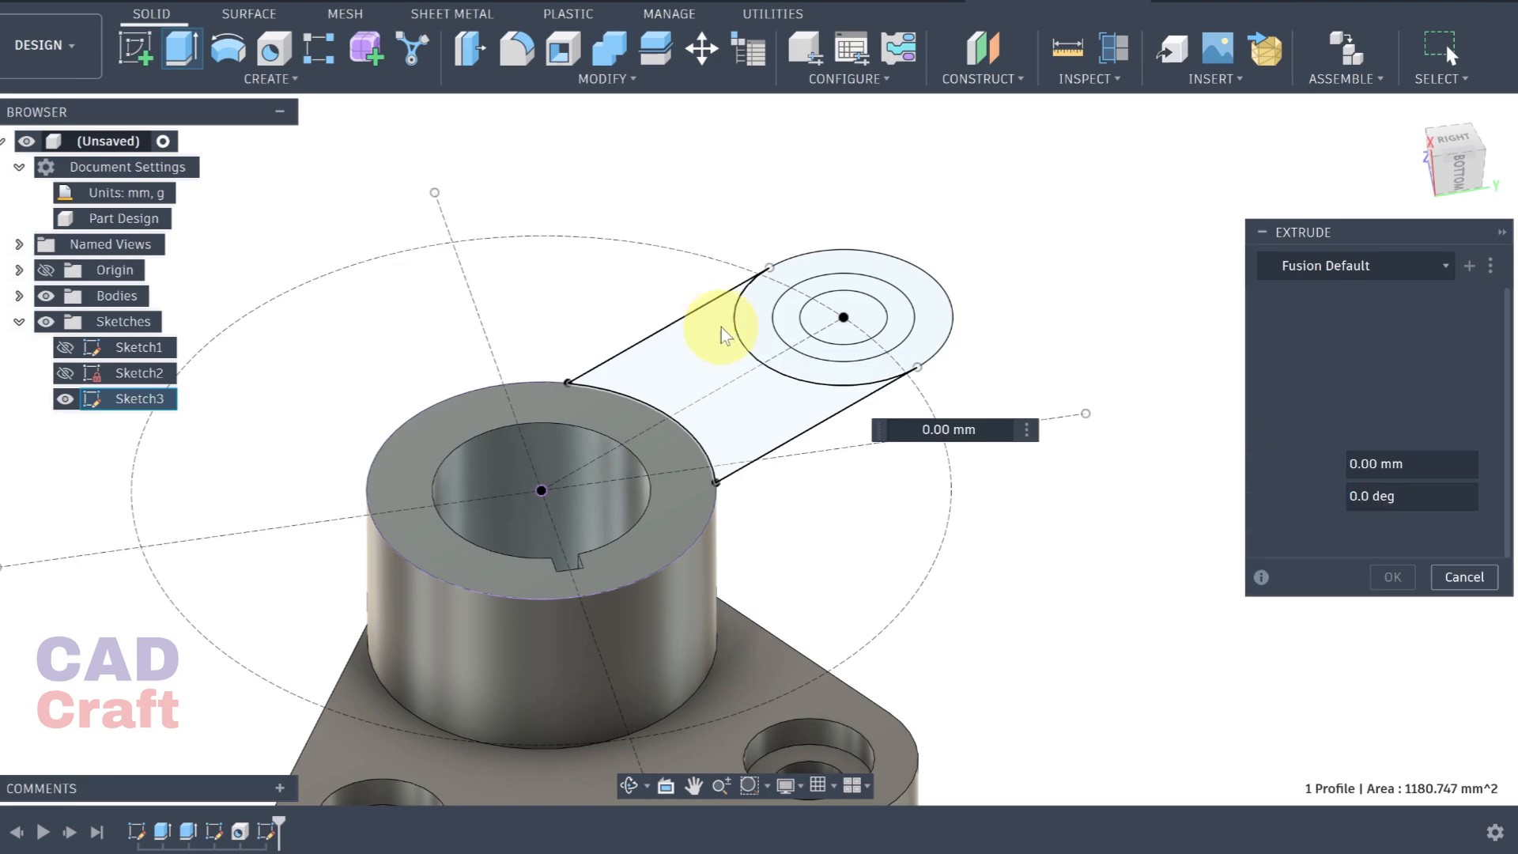
{"action": "left_click", "coordinate": [781, 326]}
{"action": "left_click", "coordinate": [782, 327]}
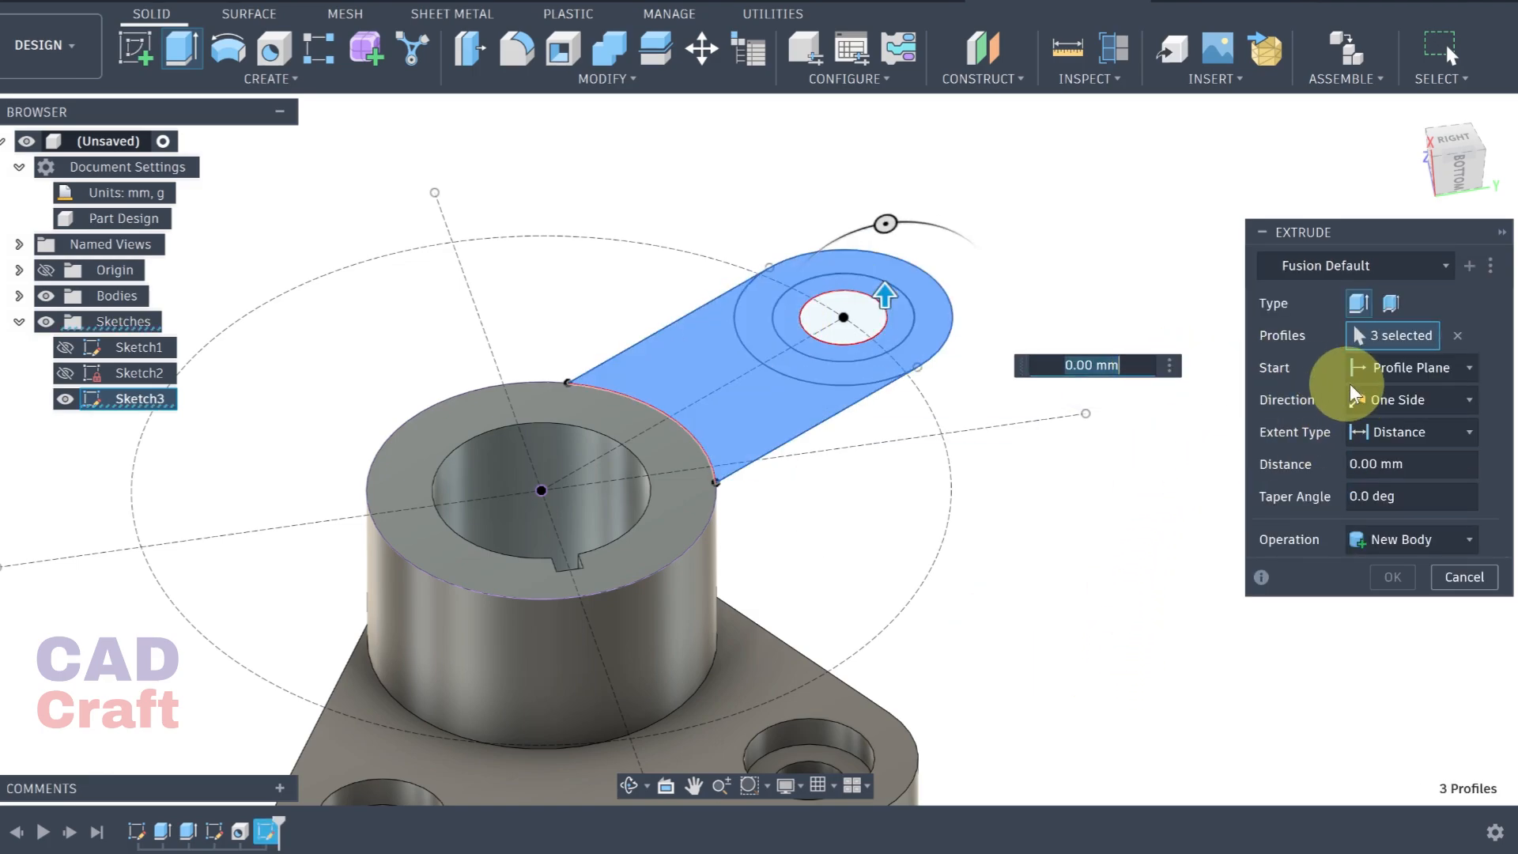
{"action": "left_click", "coordinate": [1347, 465]}
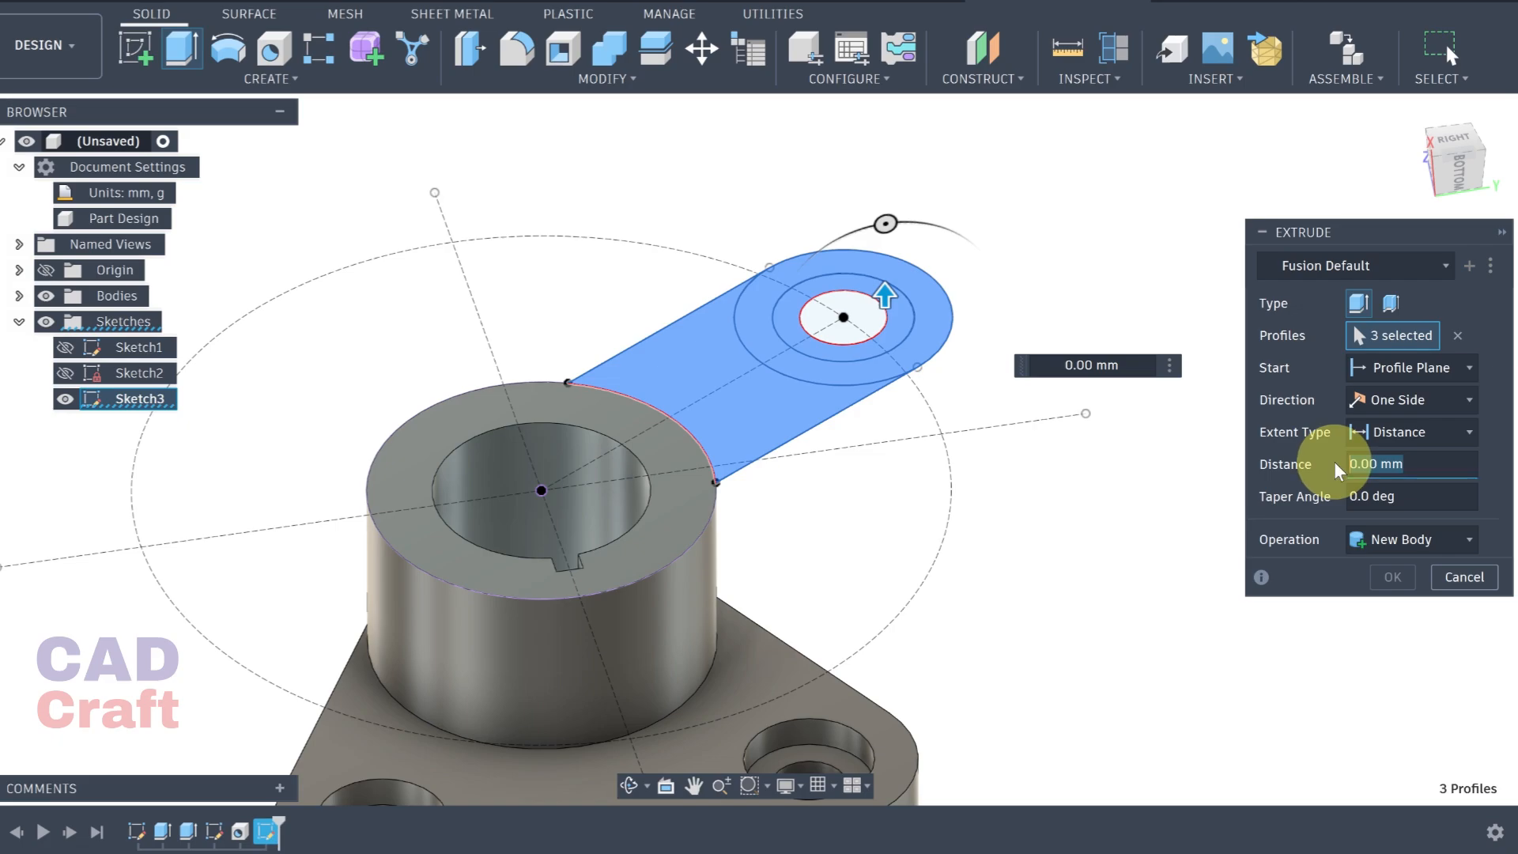
{"action": "type", "text": "-20"}
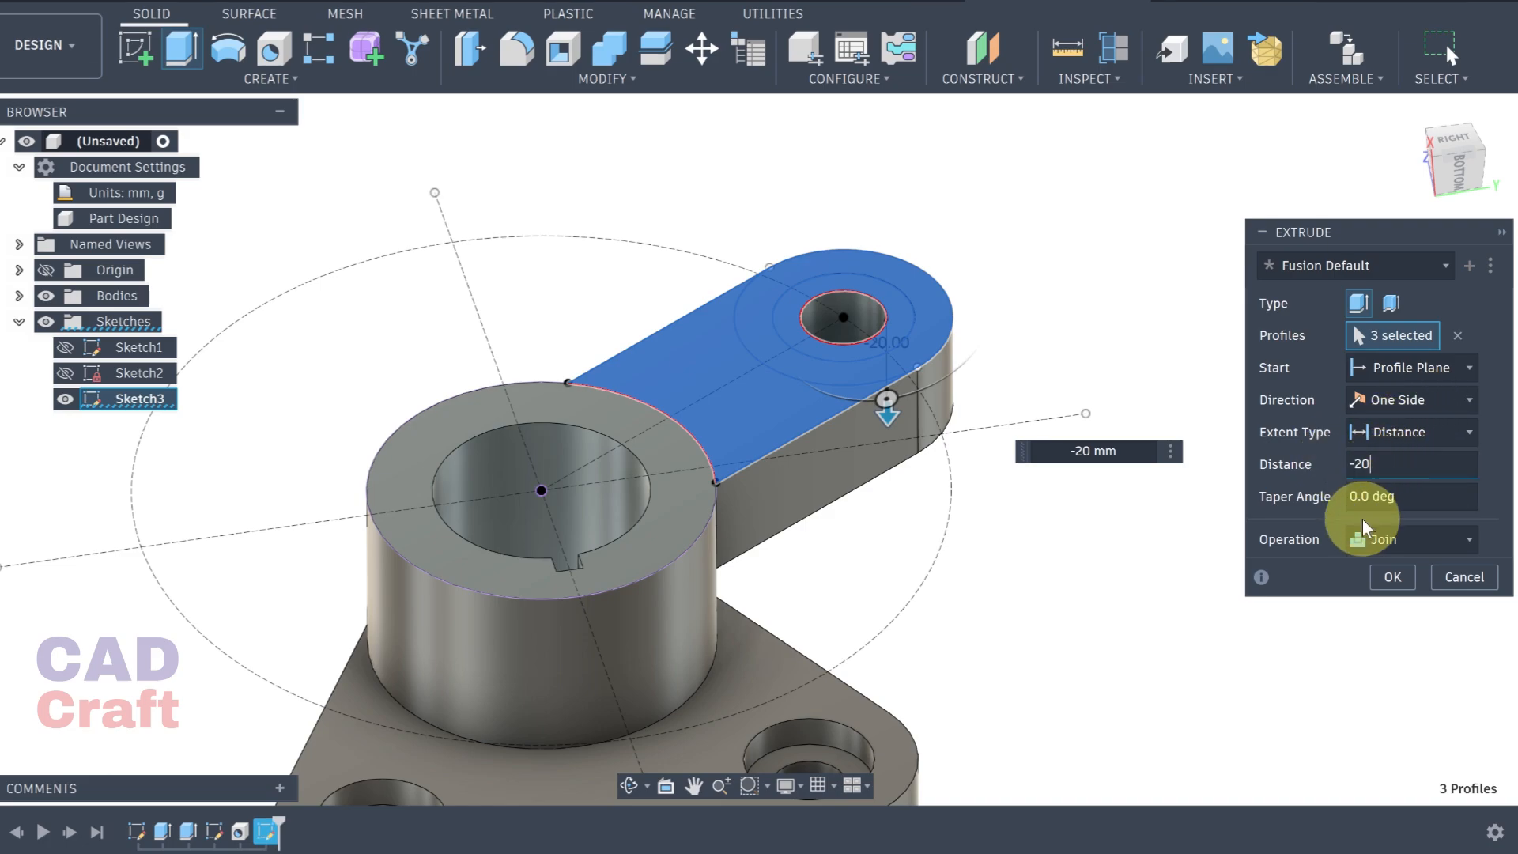
Start the arm extrusion at an offset of -4 mm from the sketch plane and join it to the body
{"action": "left_click", "coordinate": [1401, 401]}
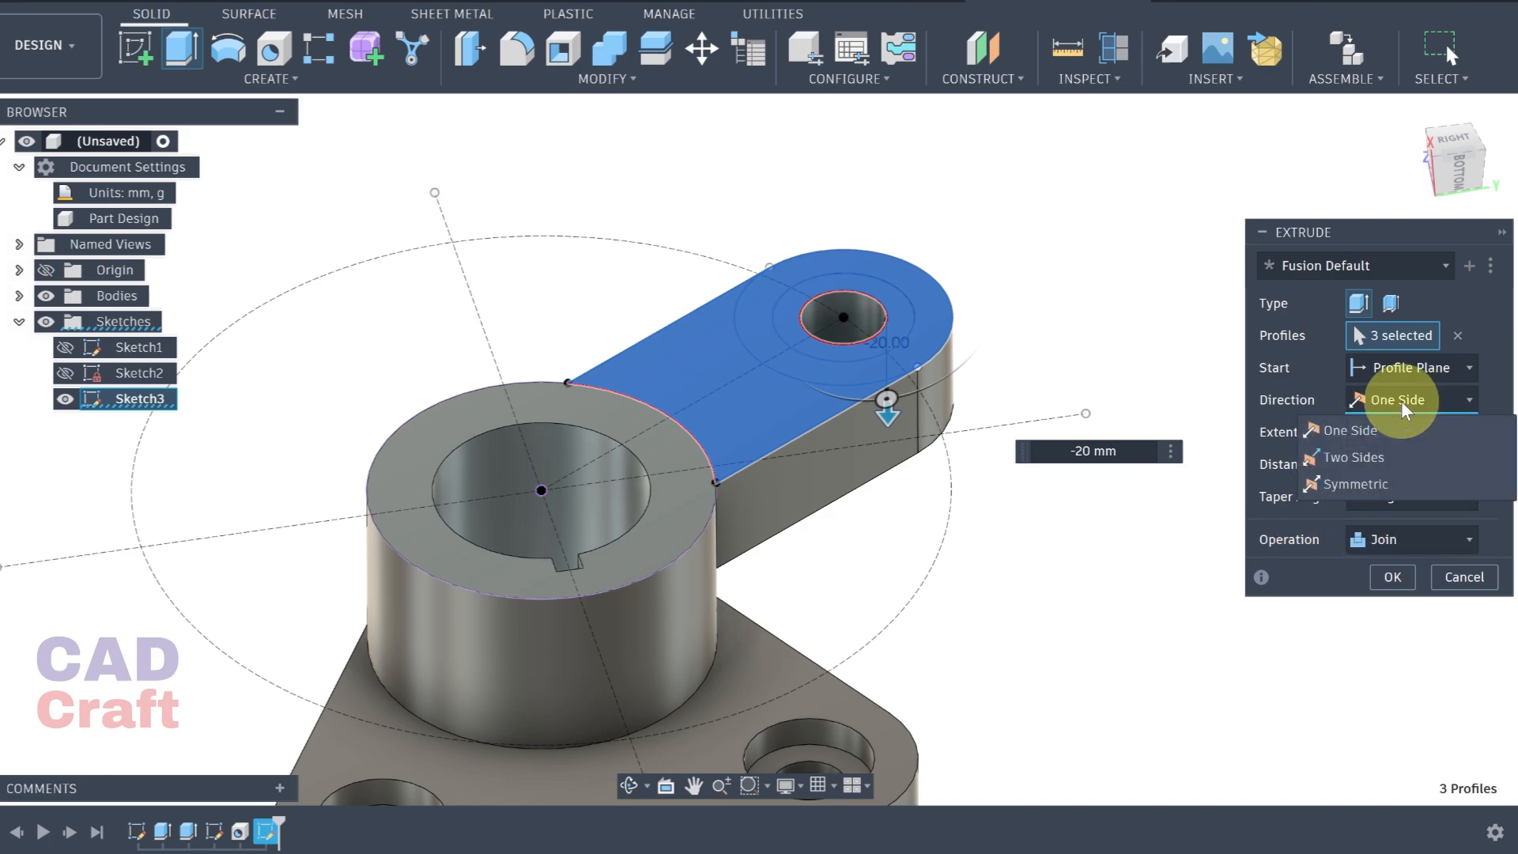
{"action": "left_click", "coordinate": [1401, 431]}
{"action": "left_click", "coordinate": [1402, 431]}
{"action": "left_click", "coordinate": [1402, 424]}
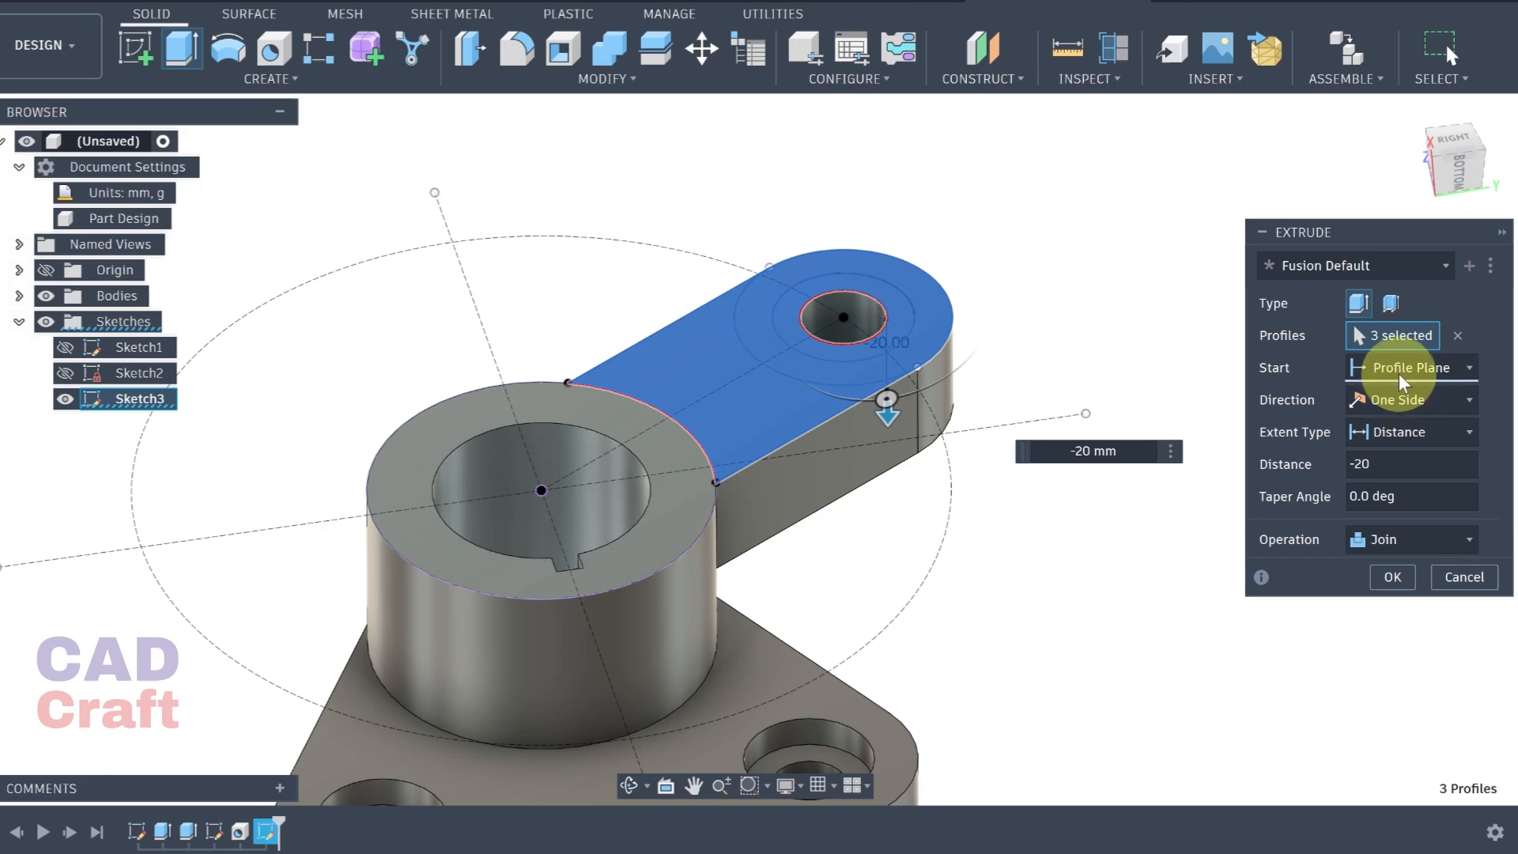
{"action": "left_click", "coordinate": [1395, 376]}
{"action": "left_click", "coordinate": [1347, 423]}
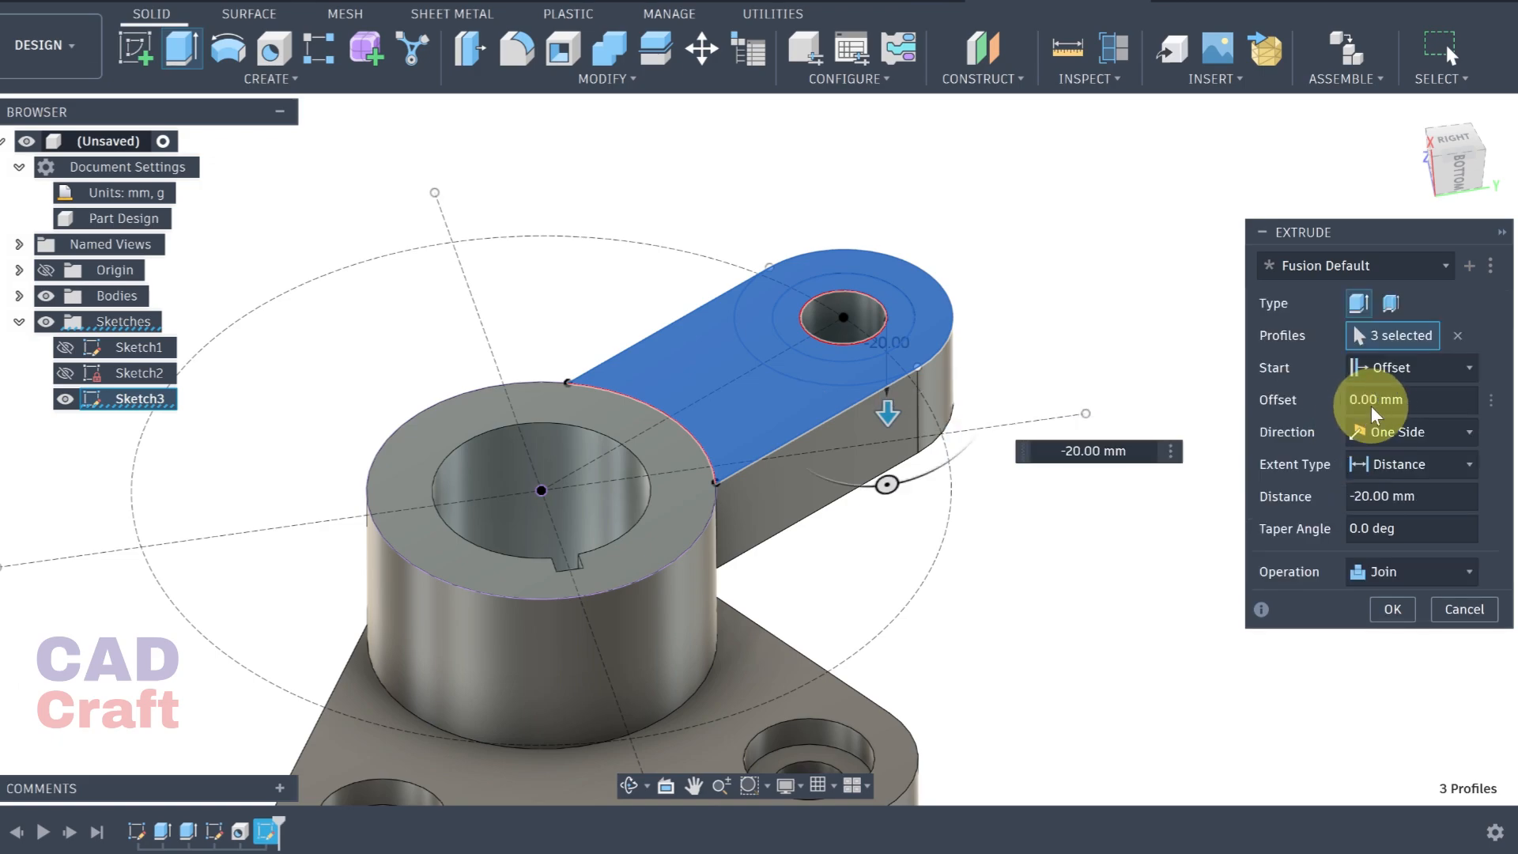
{"action": "left_click_drag", "start_coordinate": [1407, 399], "coordinate": [1340, 403]}
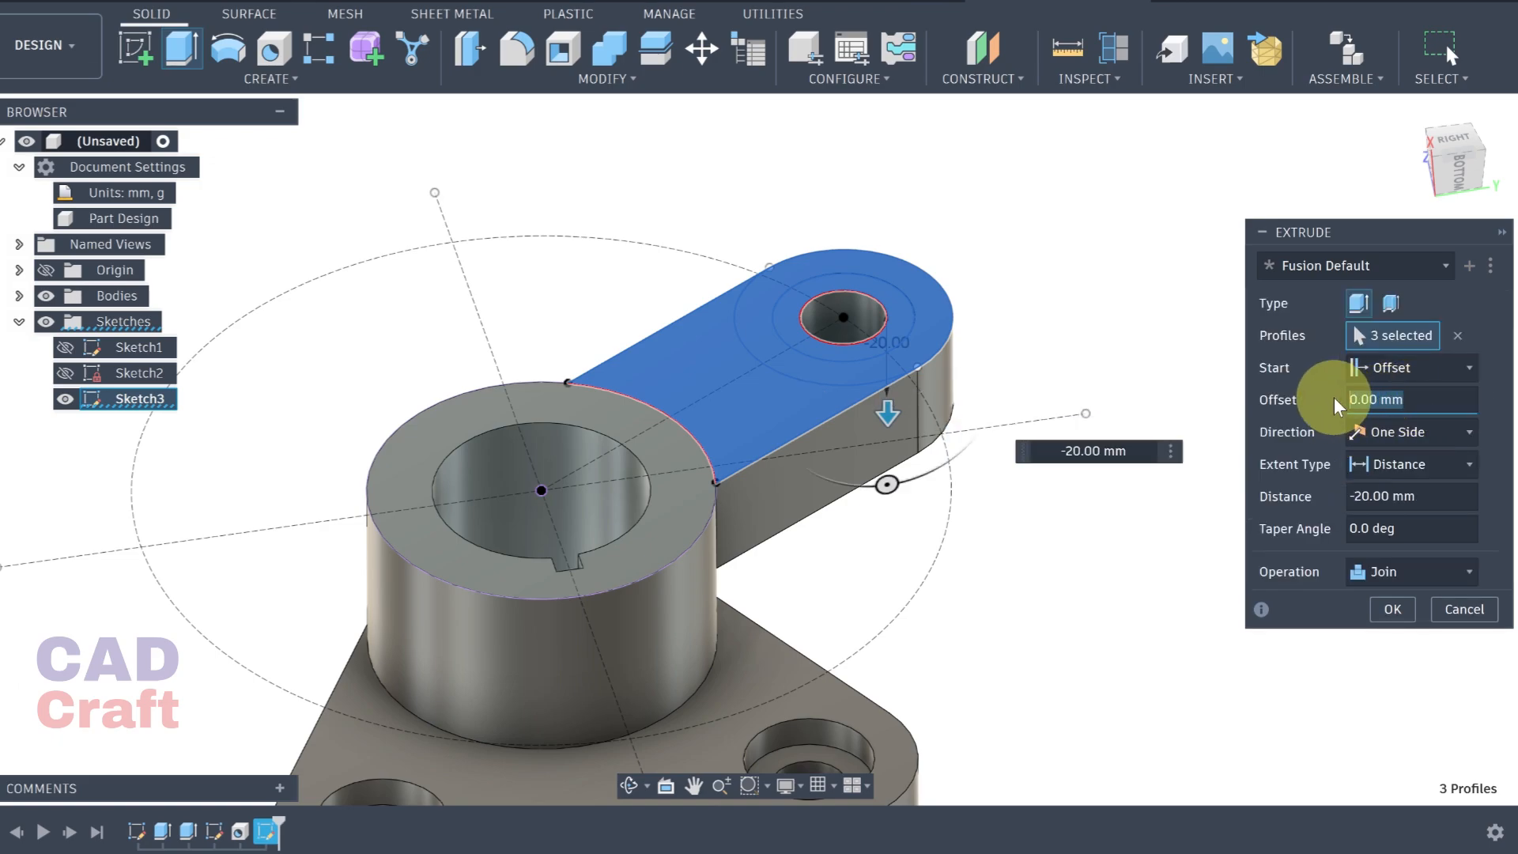
{"action": "type", "text": "-4"}
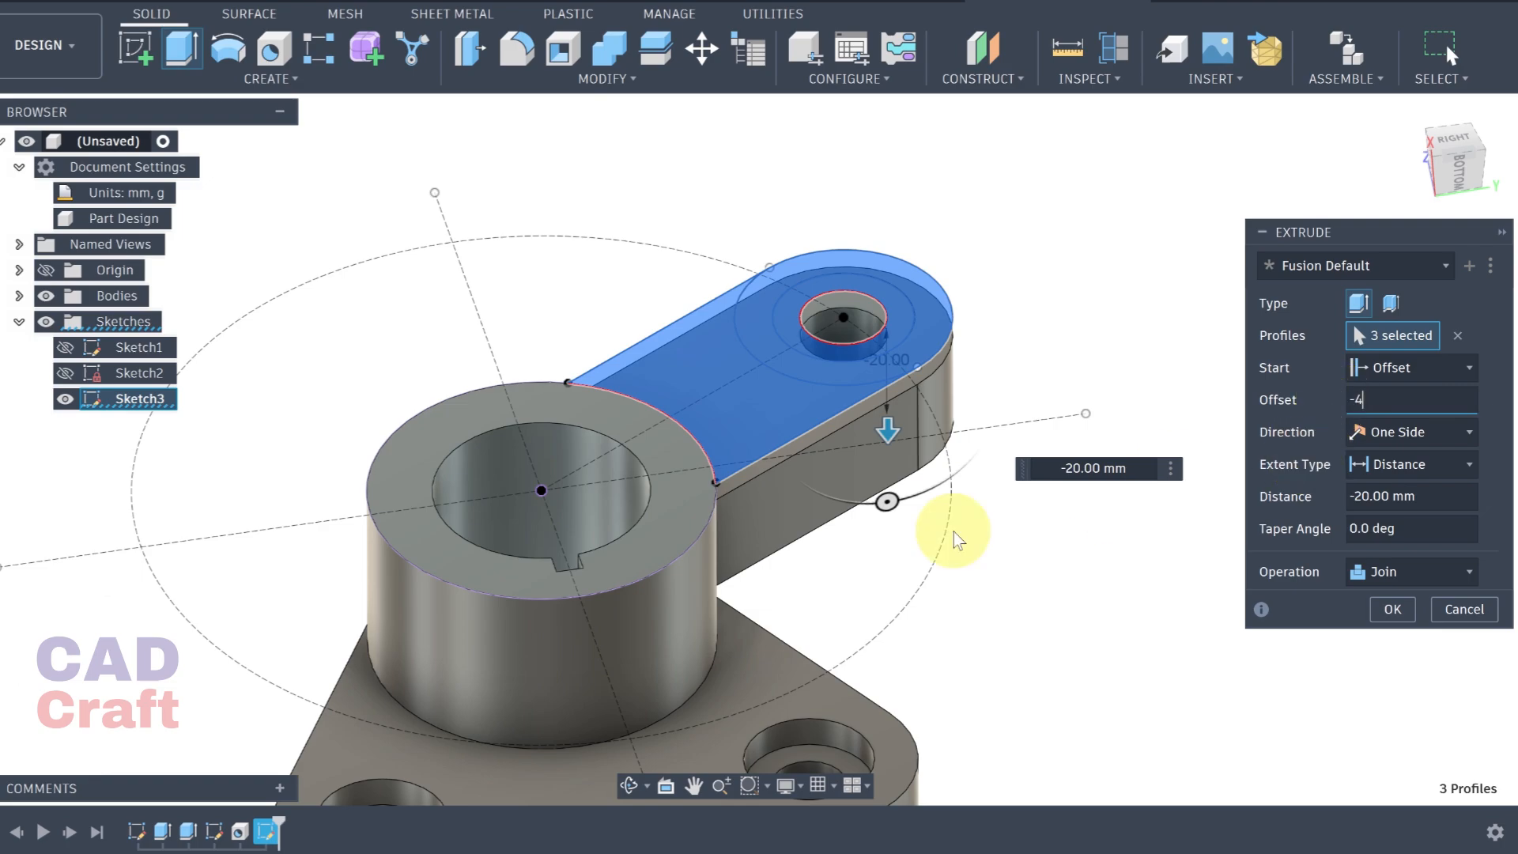
{"action": "scroll", "coordinate": [604, 552], "scroll_direction": "up", "scroll_amount": 3}
{"action": "middle_click_drag", "start_coordinate": [563, 528], "coordinate": [746, 596], "text": "shift"}
{"action": "left_click", "coordinate": [1388, 610]}
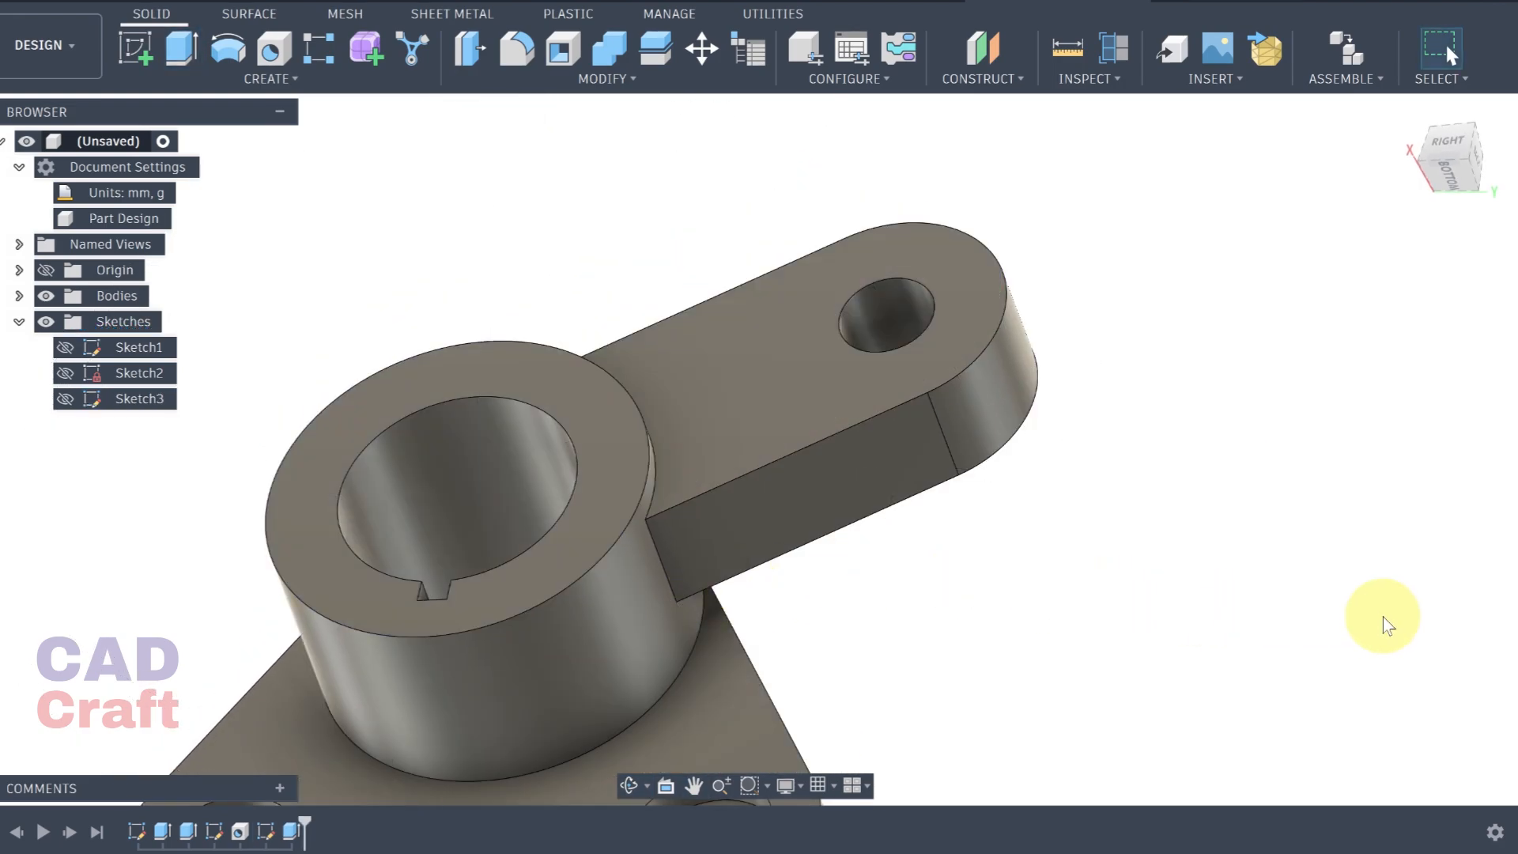
Extrude the ring between the 16 and 26 mm circles of Sketch3 by -24 mm as a join, then hide the sketch
{"action": "left_click", "coordinate": [65, 398]}
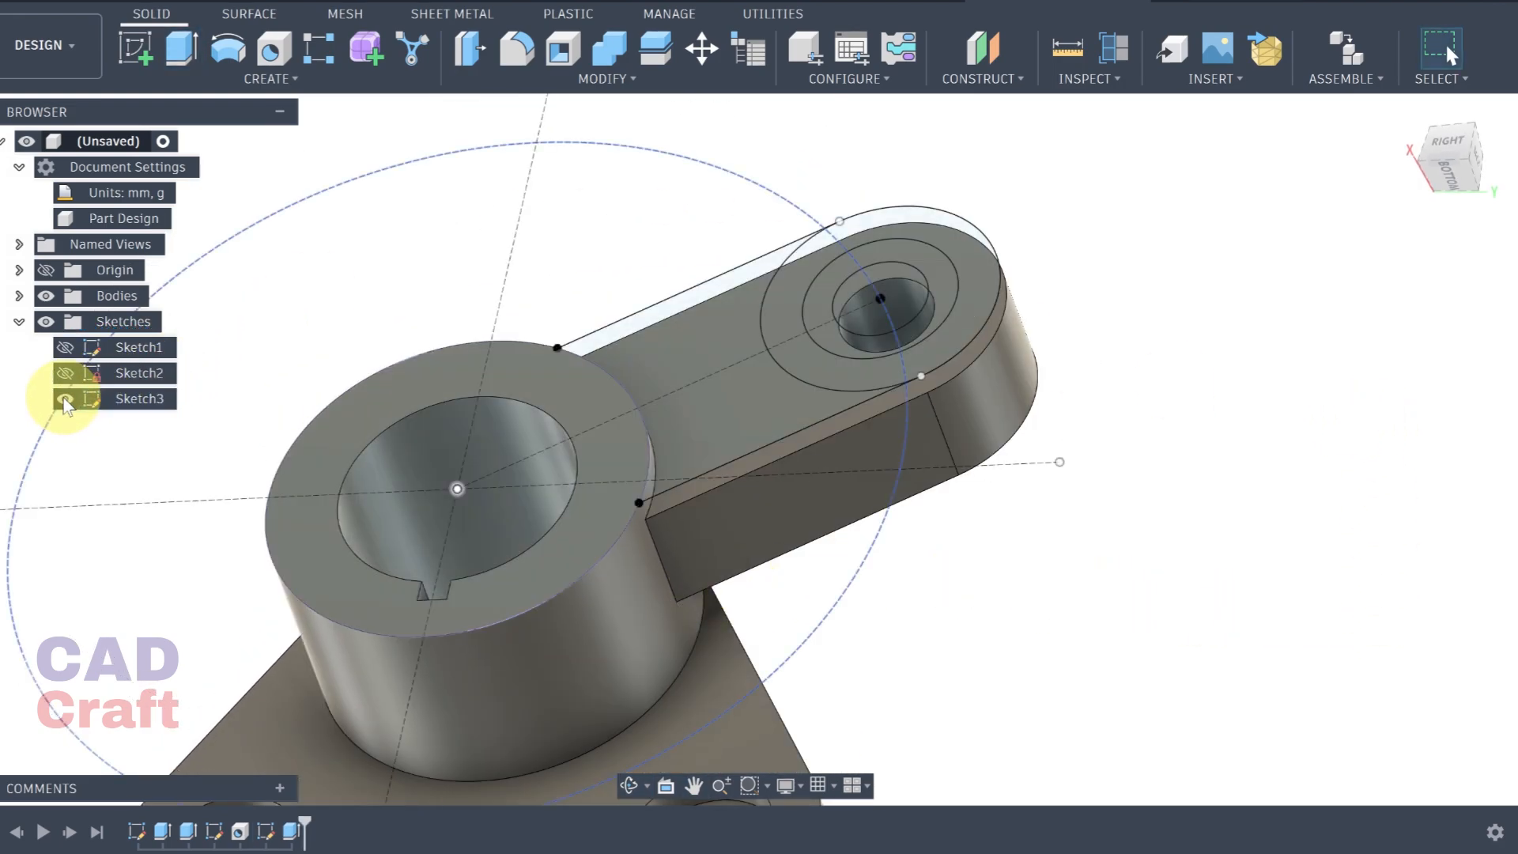
{"action": "left_click", "coordinate": [911, 259]}
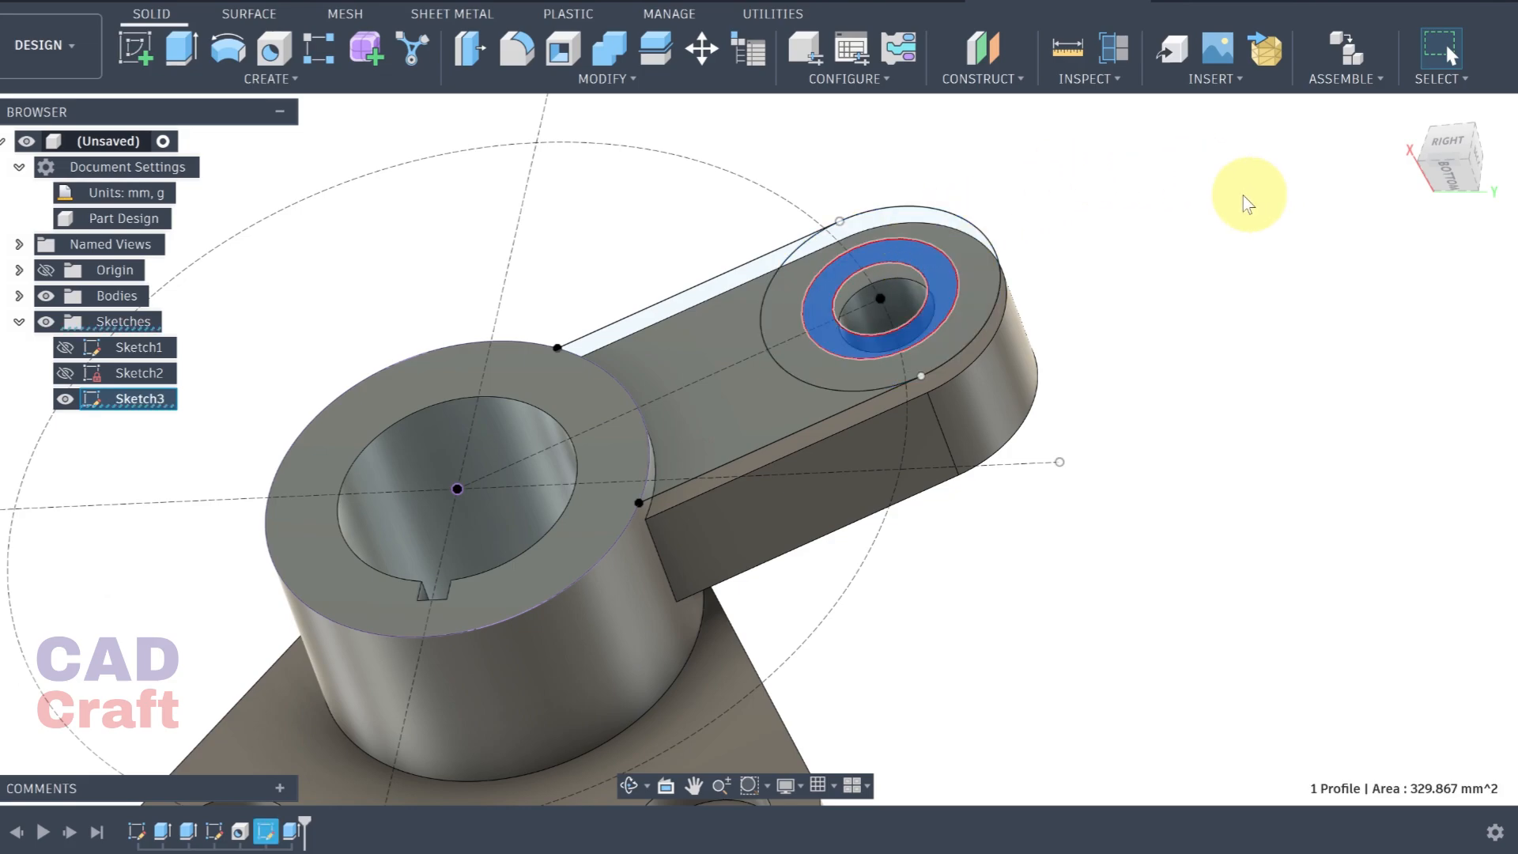
{"action": "left_click", "coordinate": [183, 53]}
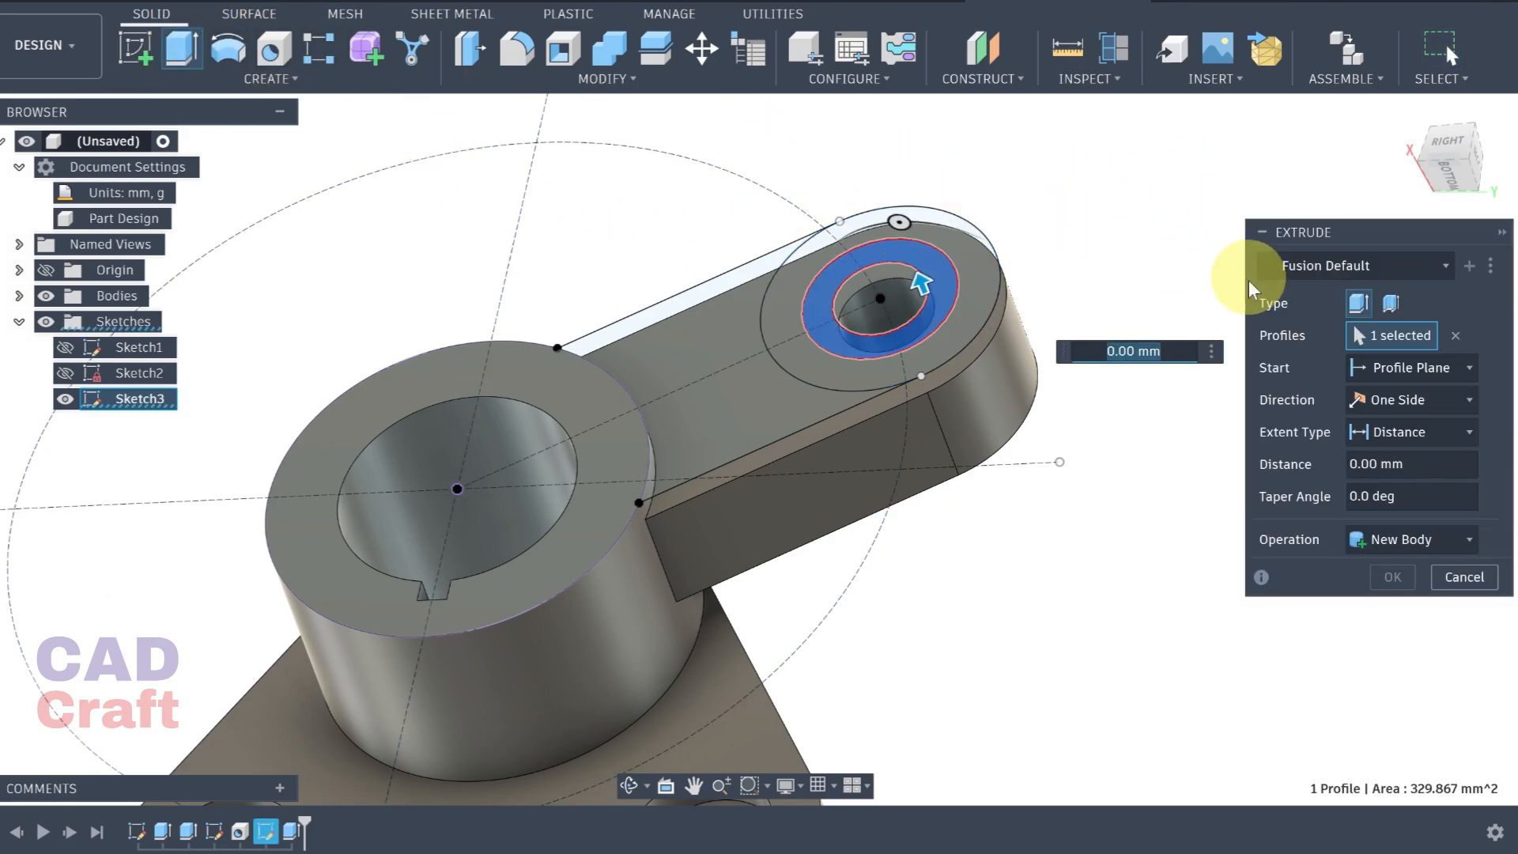
{"action": "left_click", "coordinate": [1415, 464]}
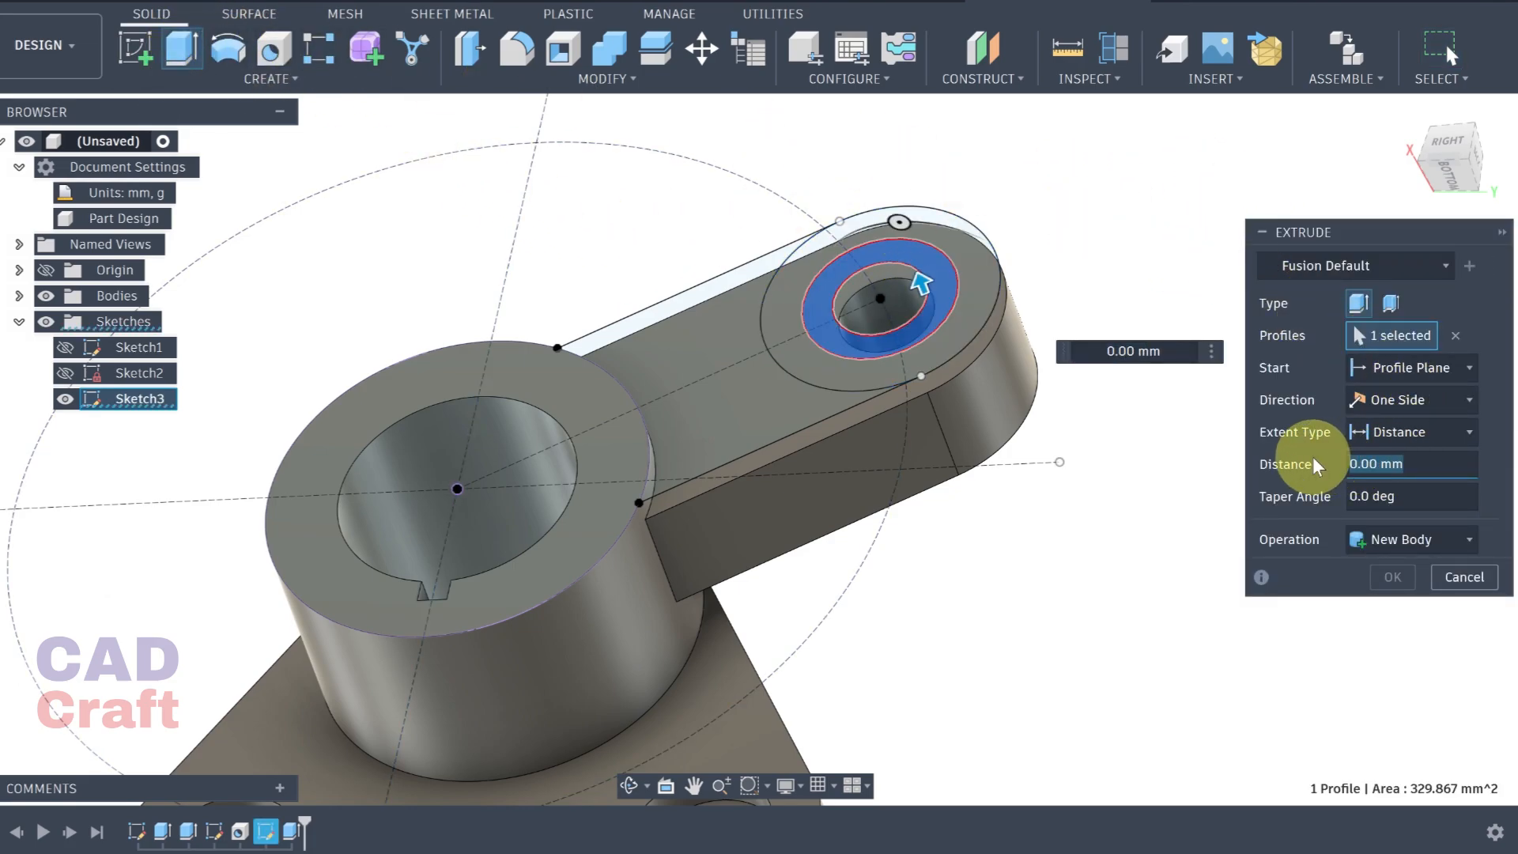
{"action": "key", "text": "BackSpace"}
{"action": "type", "text": "-"}
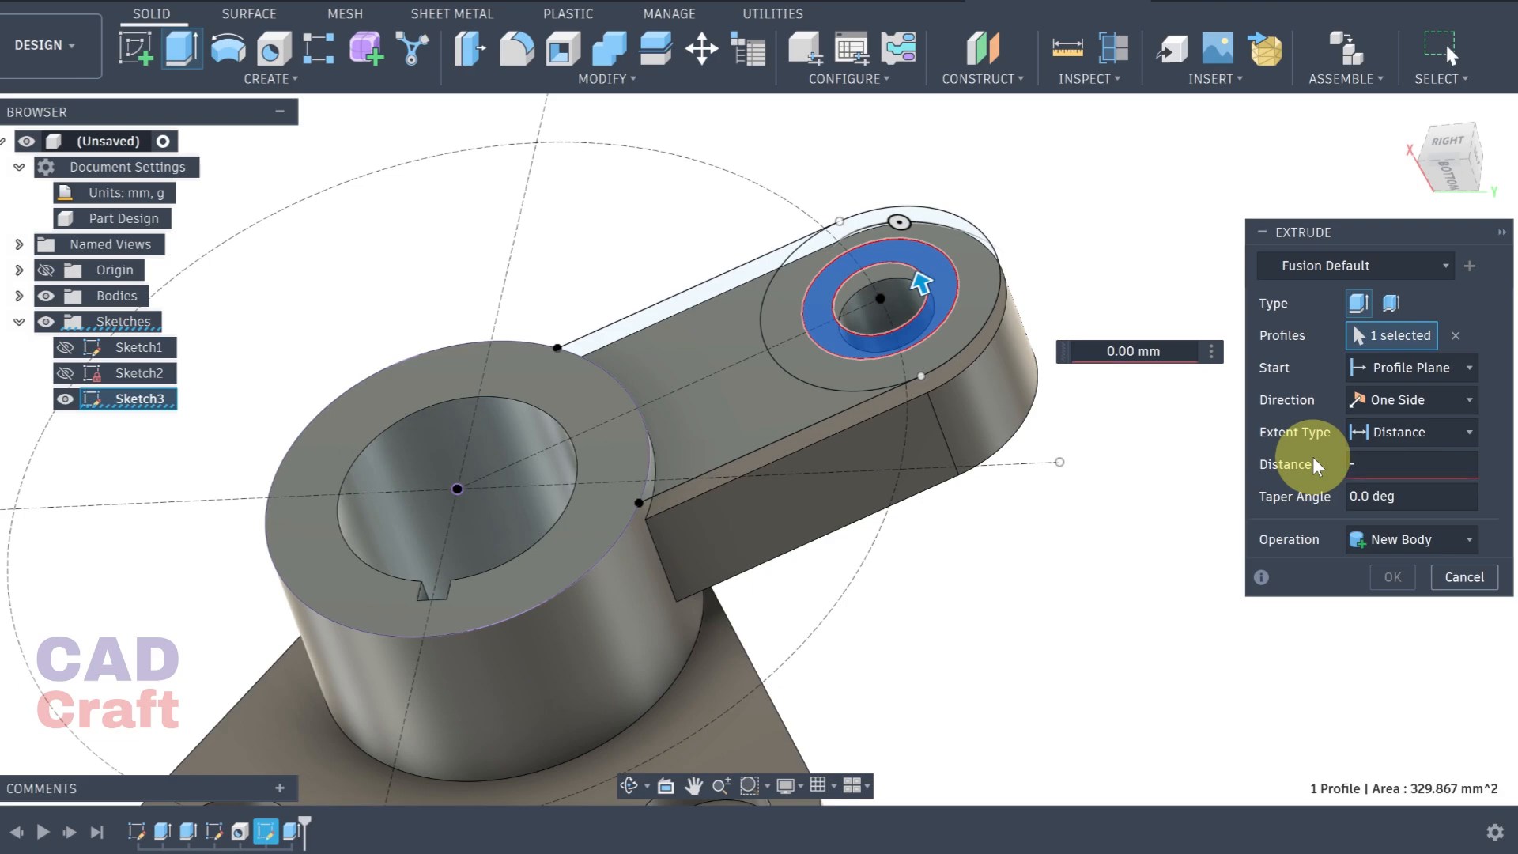
{"action": "type", "text": "24"}
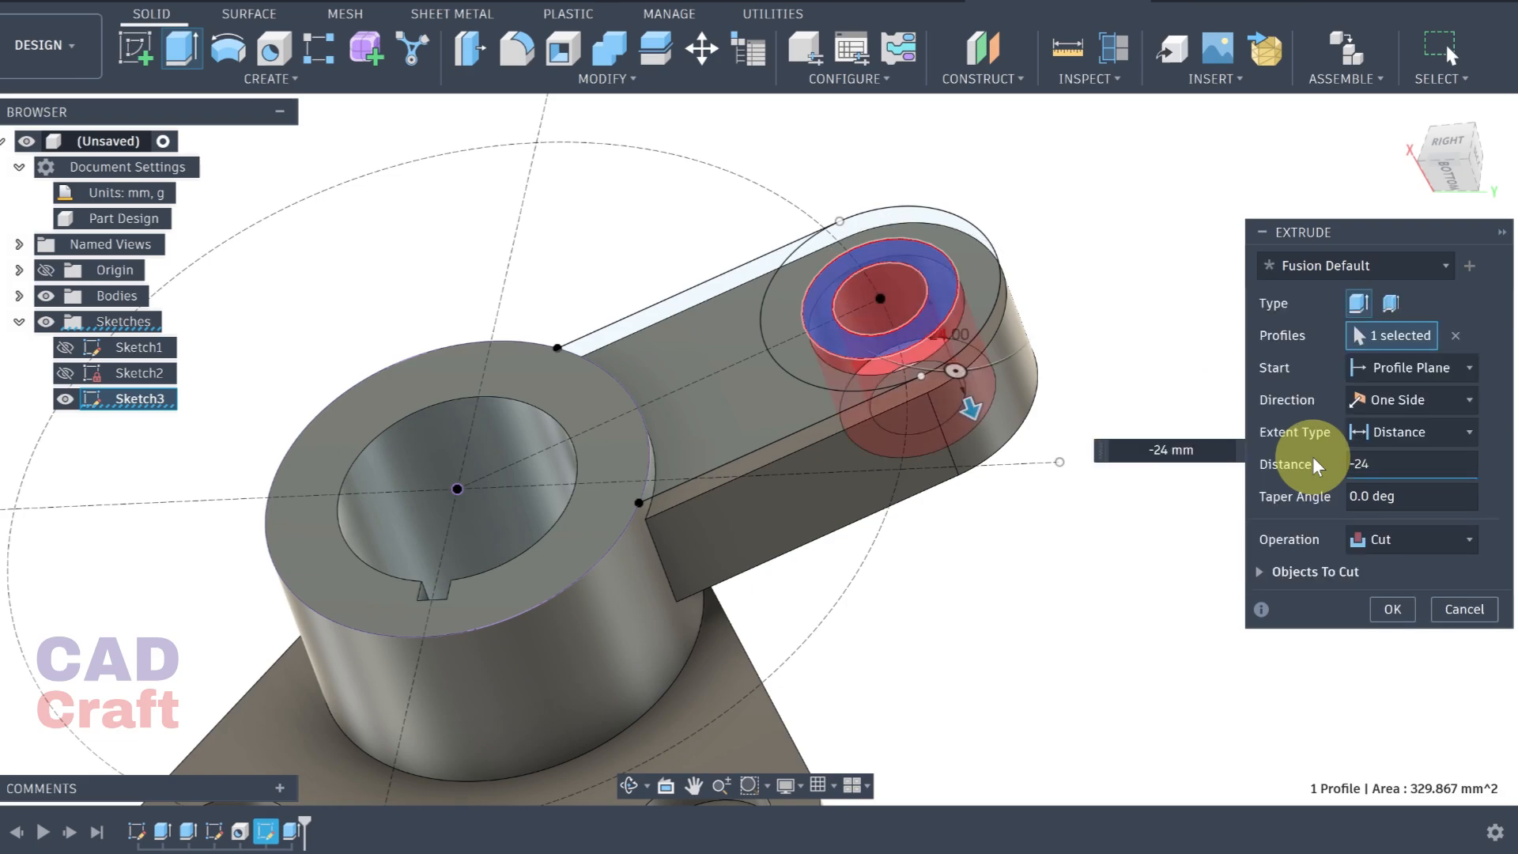
{"action": "left_click", "coordinate": [1388, 539]}
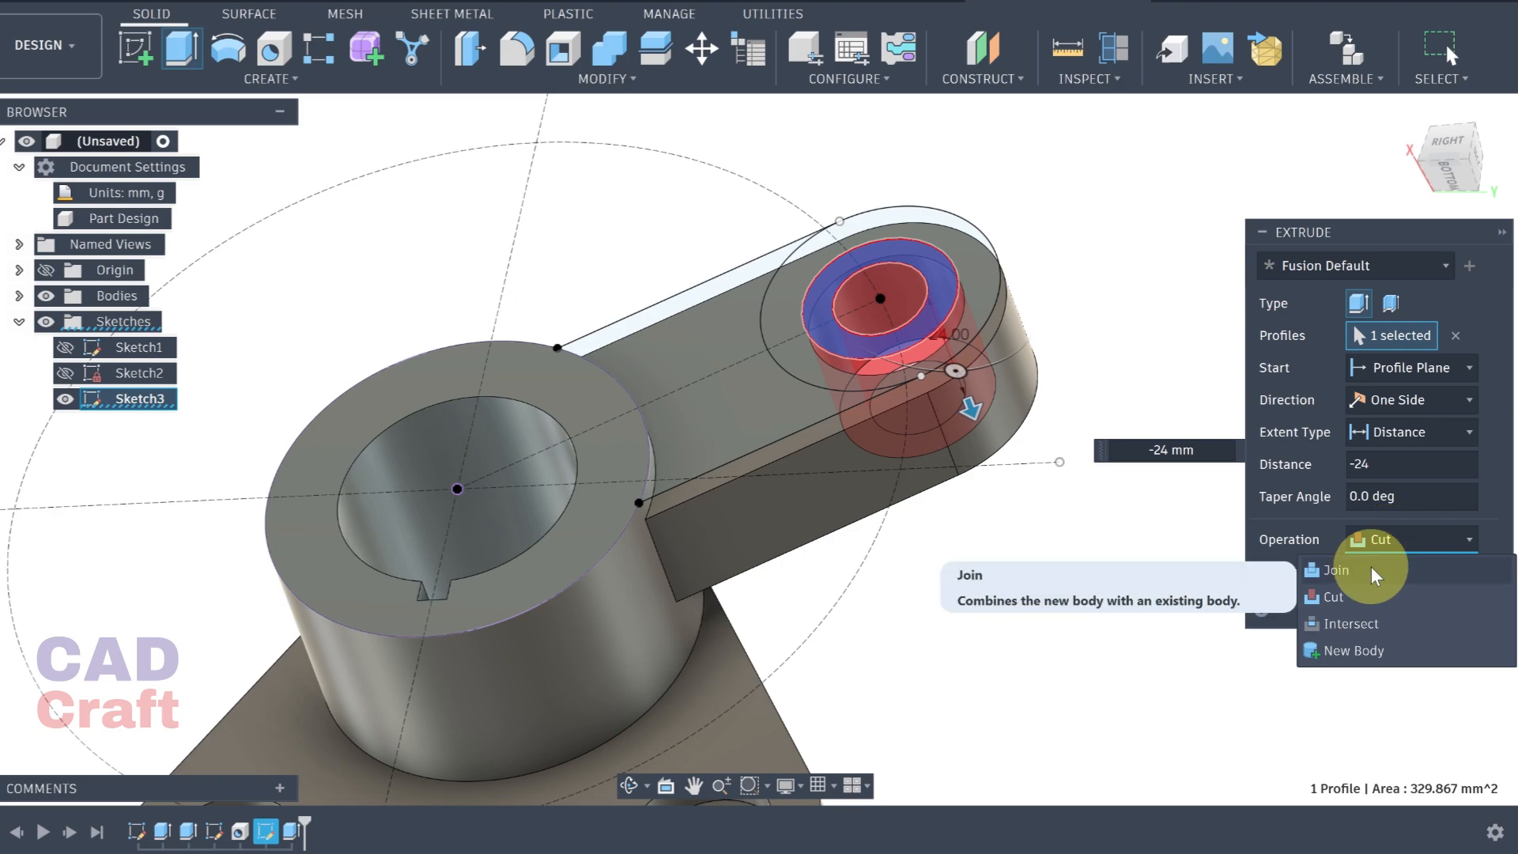
{"action": "left_click", "coordinate": [1371, 569]}
{"action": "left_click", "coordinate": [1392, 577]}
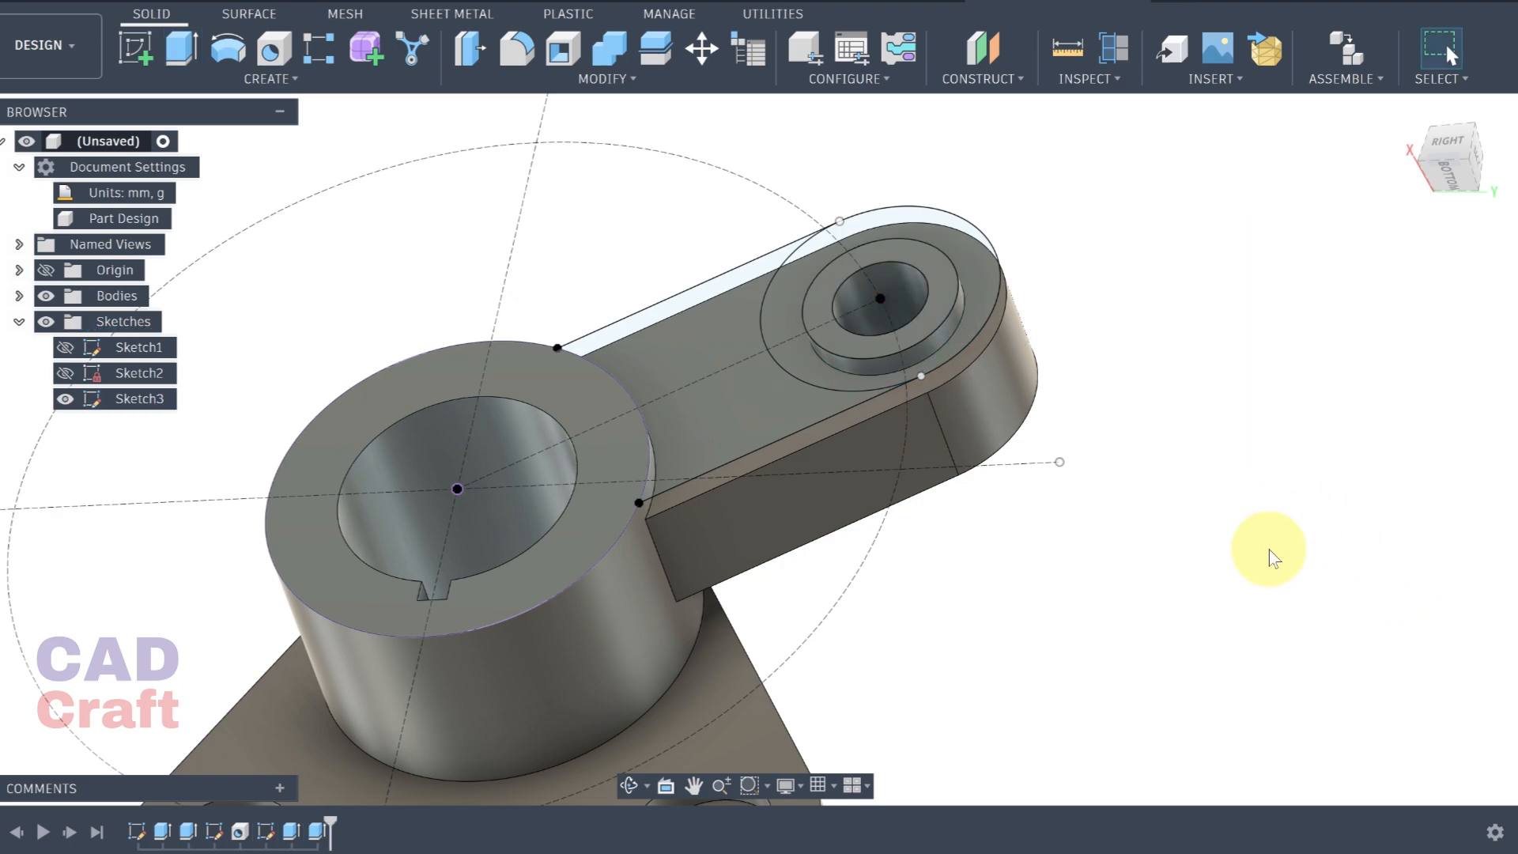
{"action": "scroll", "coordinate": [1265, 553], "scroll_direction": "down", "scroll_amount": 2}
{"action": "left_click", "coordinate": [65, 399]}
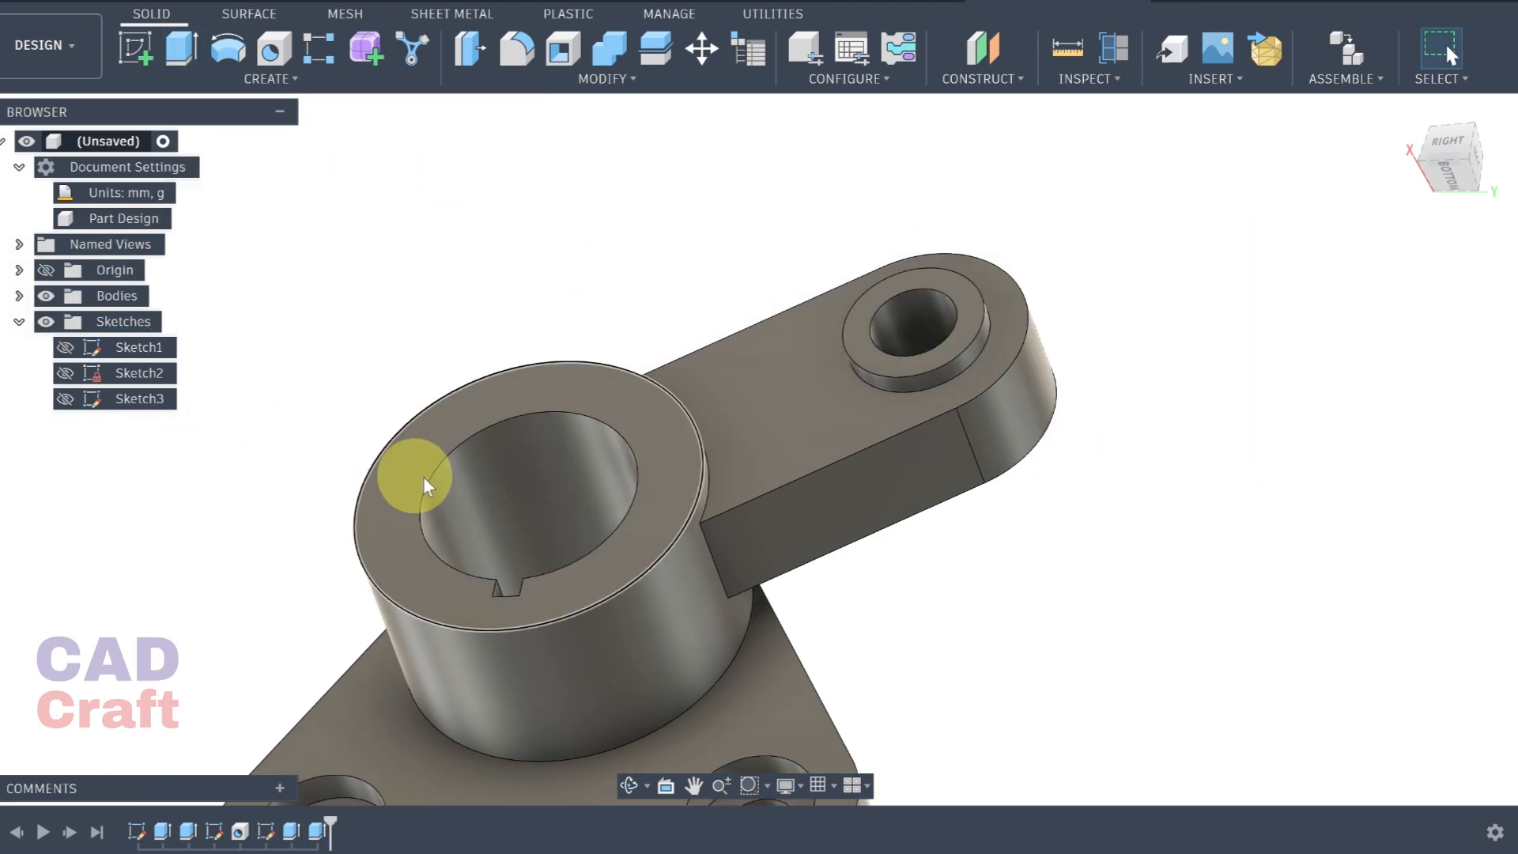
Circular-pattern the arm and ring extrusions around the cylinder's axis with full distribution, a quantity of 3 and identical compute
{"action": "mouse_move", "coordinate": [414, 475]}
{"action": "middle_mouse_down", "text": "shift"}
{"action": "mouse_move", "coordinate": [604, 553]}
{"action": "mouse_move", "coordinate": [713, 478]}
{"action": "mouse_move", "coordinate": [624, 534]}
{"action": "mouse_move", "coordinate": [654, 583]}
{"action": "mouse_move", "coordinate": [922, 410]}
{"action": "mouse_move", "coordinate": [926, 442]}
{"action": "middle_mouse_up", "text": "shift"}
{"action": "mouse_move", "coordinate": [1144, 543]}
{"action": "middle_mouse_down", "text": "shift"}
{"action": "mouse_move", "coordinate": [1183, 271]}
{"action": "mouse_move", "coordinate": [1152, 532]}
{"action": "mouse_move", "coordinate": [1128, 566]}
{"action": "middle_mouse_up", "text": "shift"}
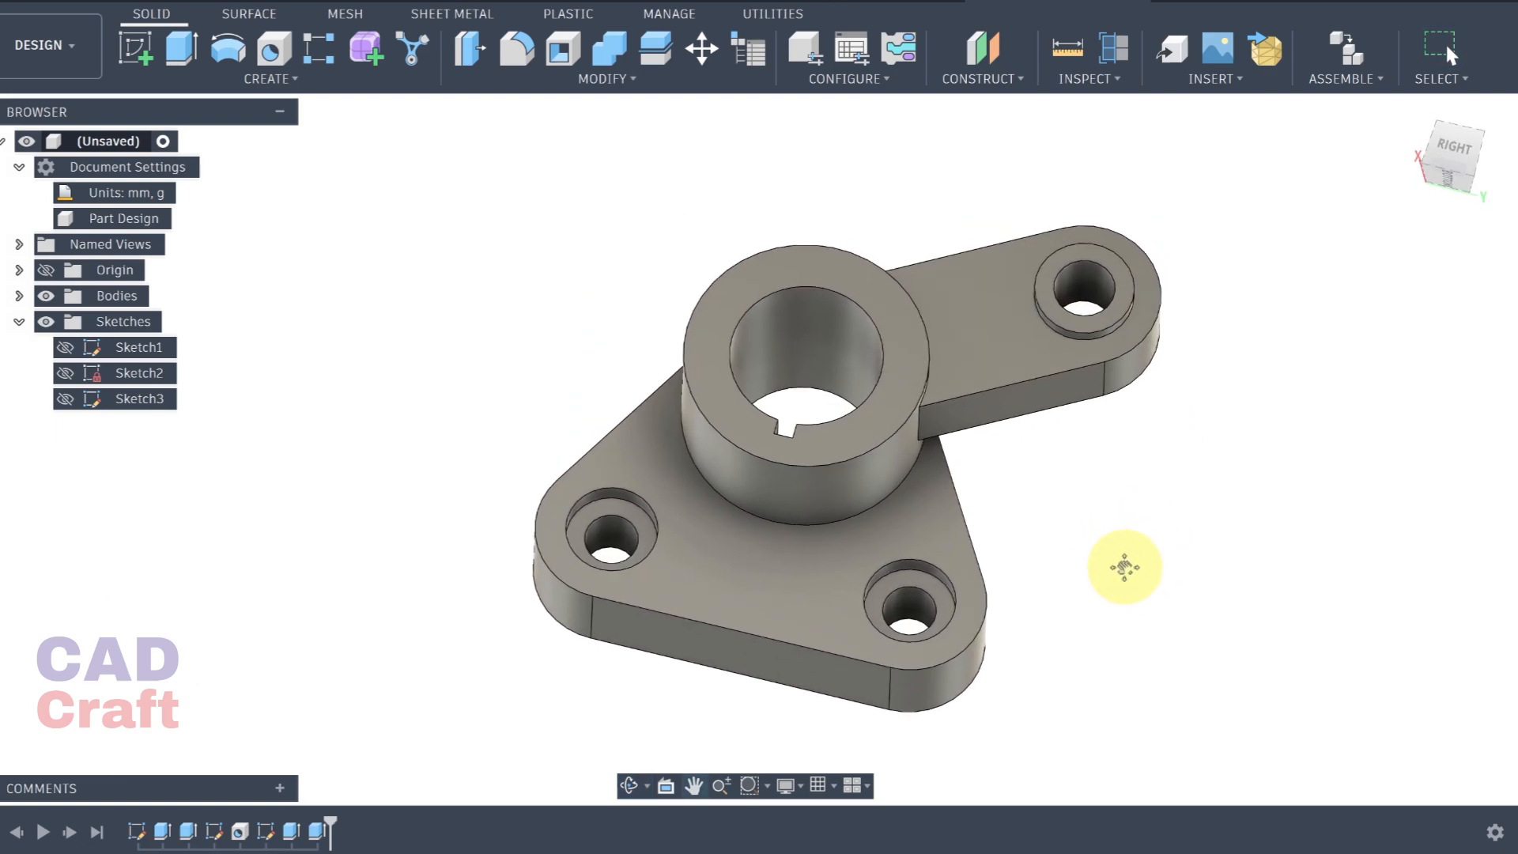
{"action": "left_click", "coordinate": [298, 835], "text": "shift"}
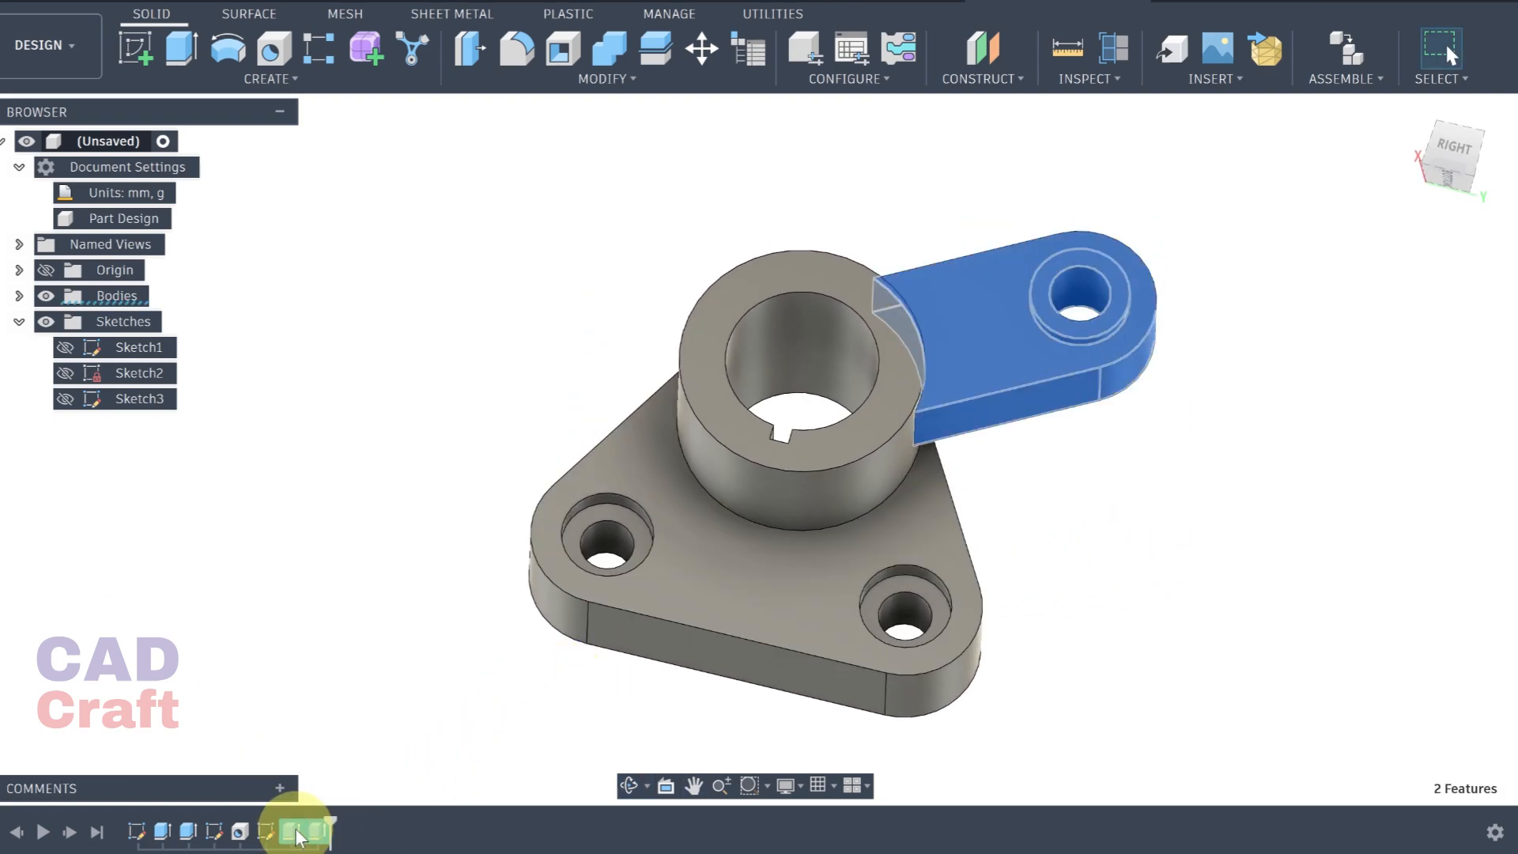
{"action": "left_click", "coordinate": [298, 82]}
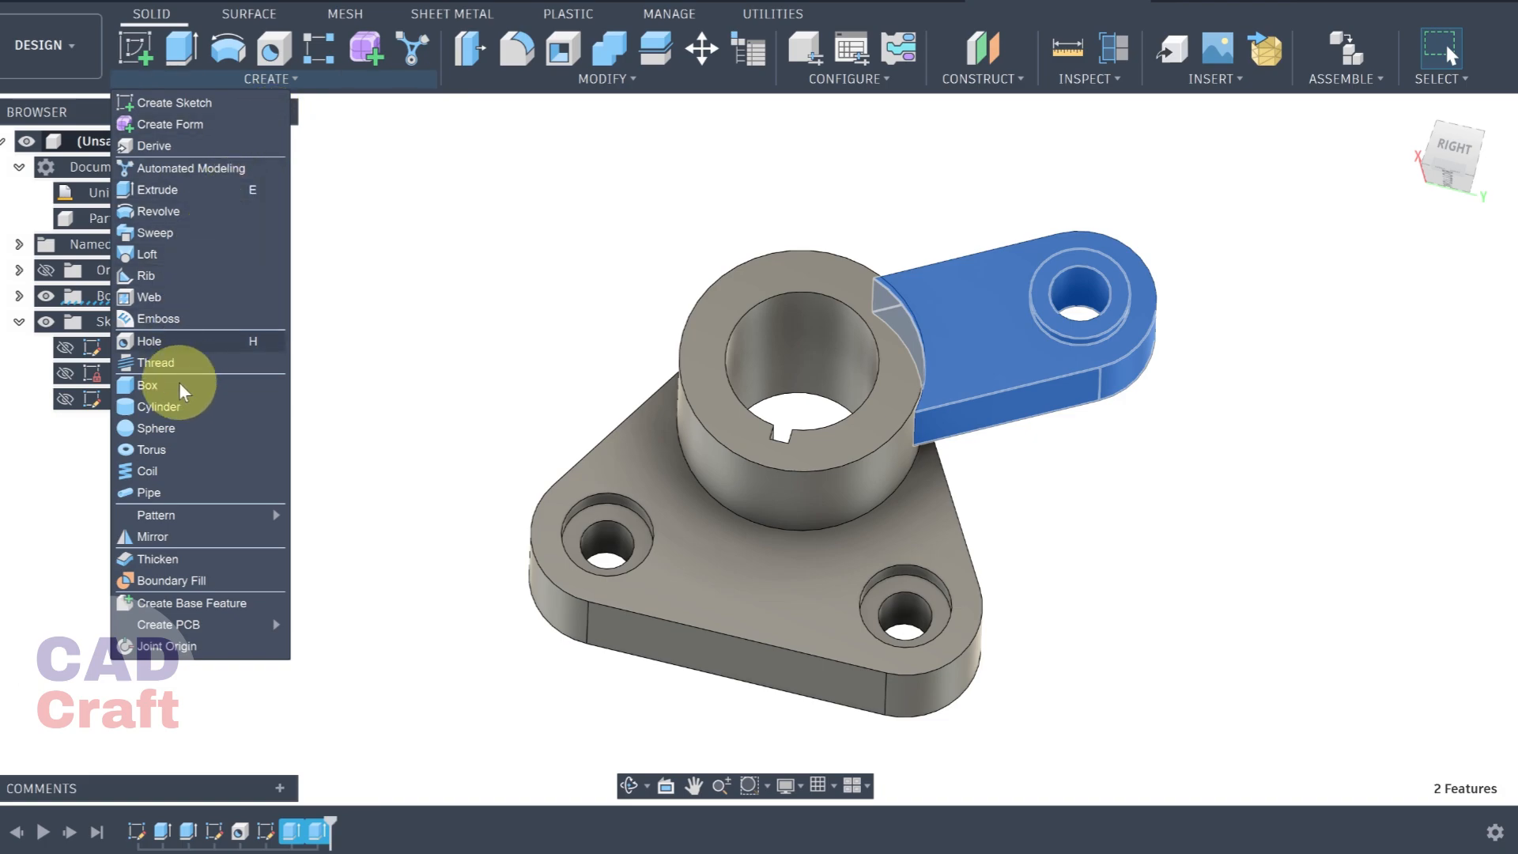
{"action": "mouse_move", "coordinate": [270, 522]}
{"action": "left_click", "coordinate": [348, 536]}
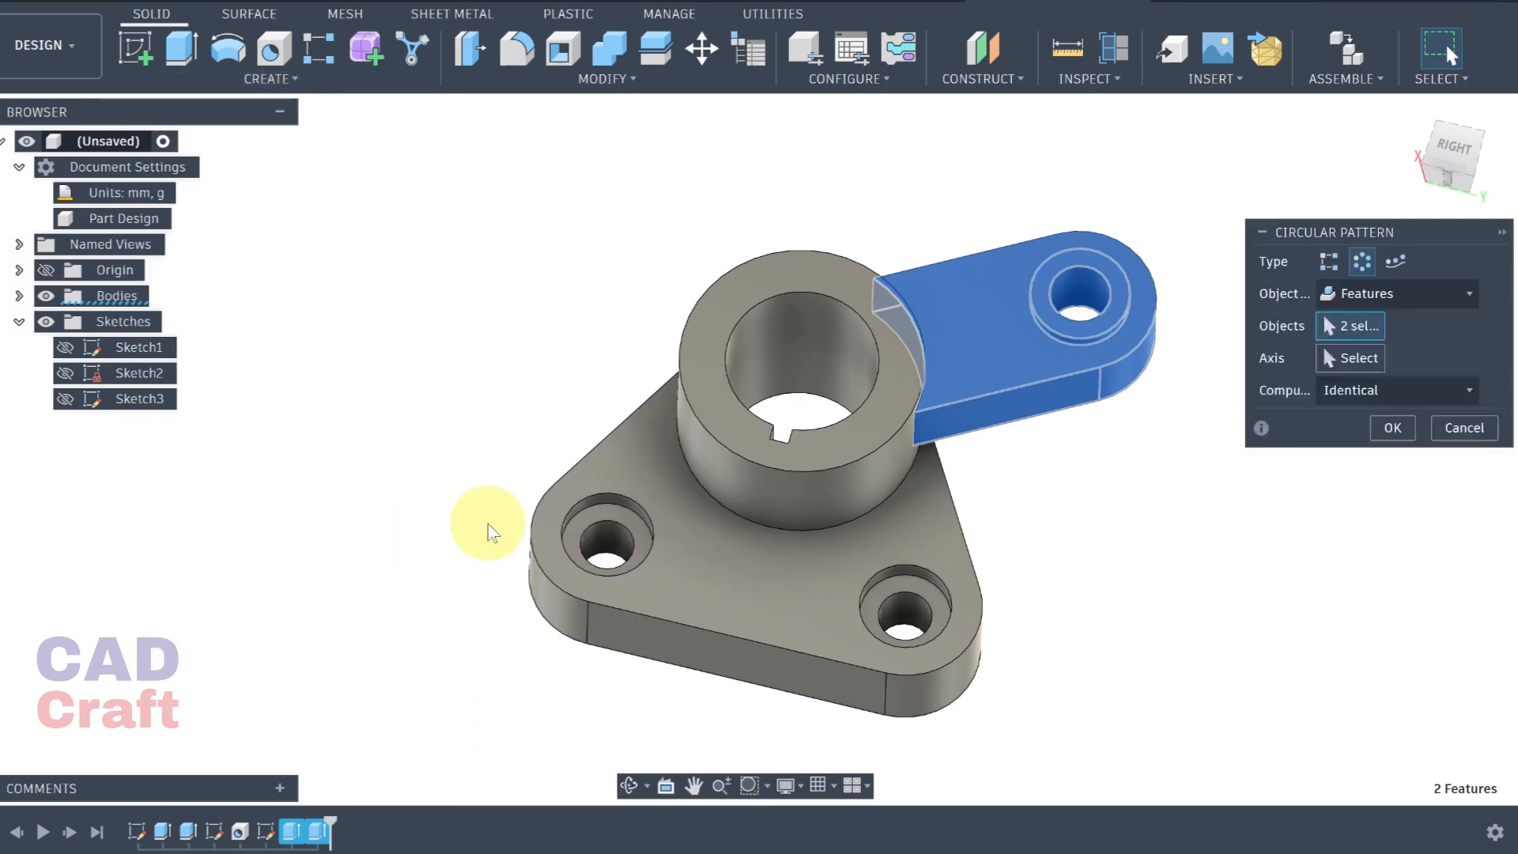
{"action": "left_click", "coordinate": [856, 503]}
{"action": "left_click_drag", "start_coordinate": [1361, 463], "coordinate": [1264, 449]}
{"action": "type", "text": "4"}
{"action": "type", "text": "3"}
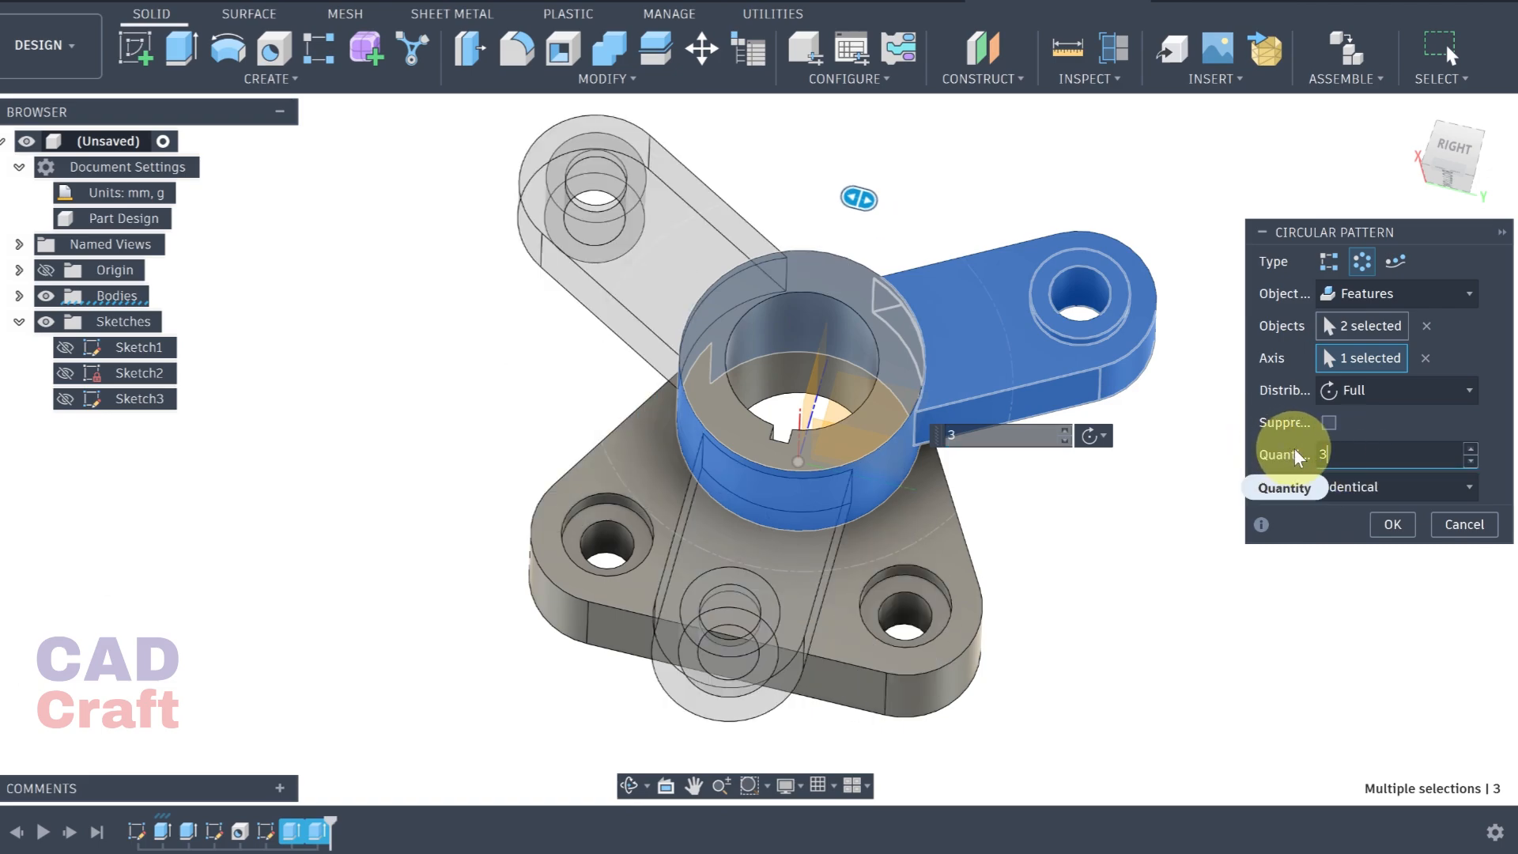
{"action": "left_click", "coordinate": [1416, 488]}
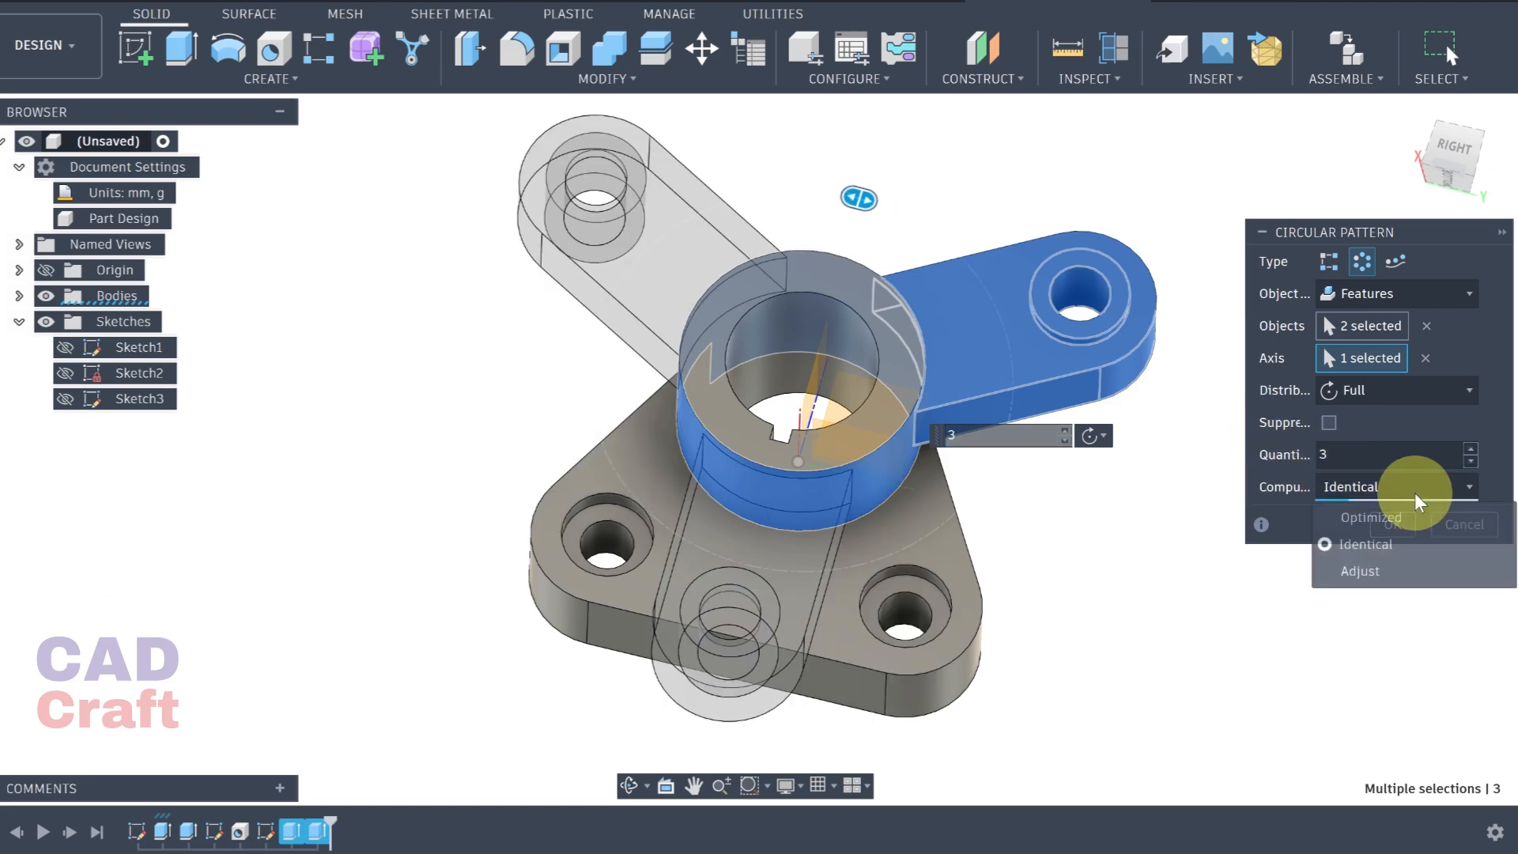
{"action": "left_click", "coordinate": [1365, 544]}
{"action": "left_click", "coordinate": [1392, 525]}
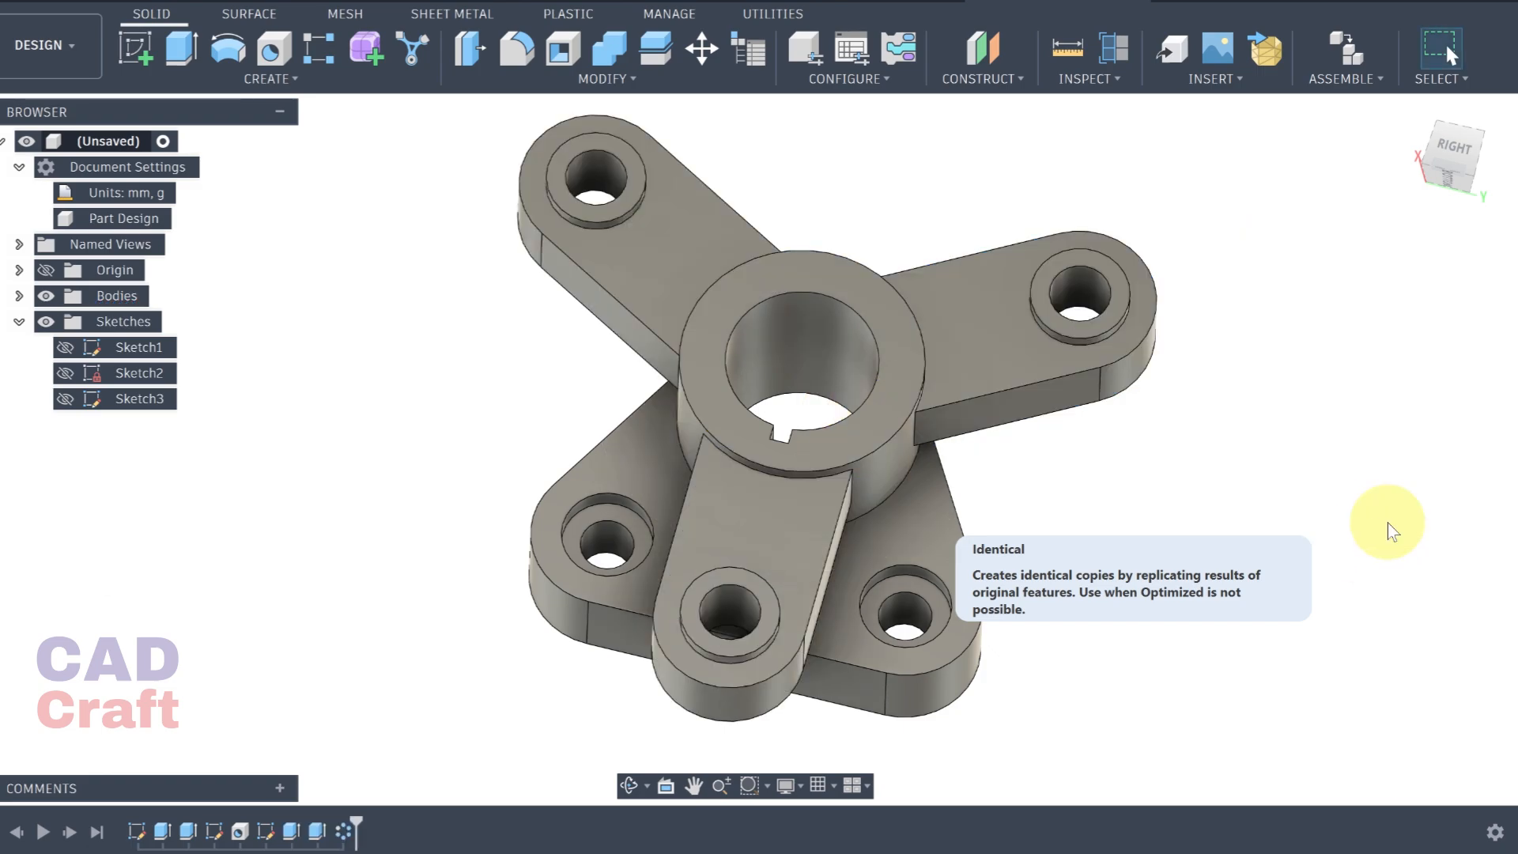
Start a constant-radius fillet on two arm-to-cylinder top edges, the front ring boss's base edge and the cylinder's base-plate junction
{"action": "middle_click_drag", "start_coordinate": [1235, 542], "coordinate": [1218, 494], "text": "shift"}
{"action": "middle_click_drag", "start_coordinate": [958, 599], "coordinate": [735, 640], "text": "shift"}
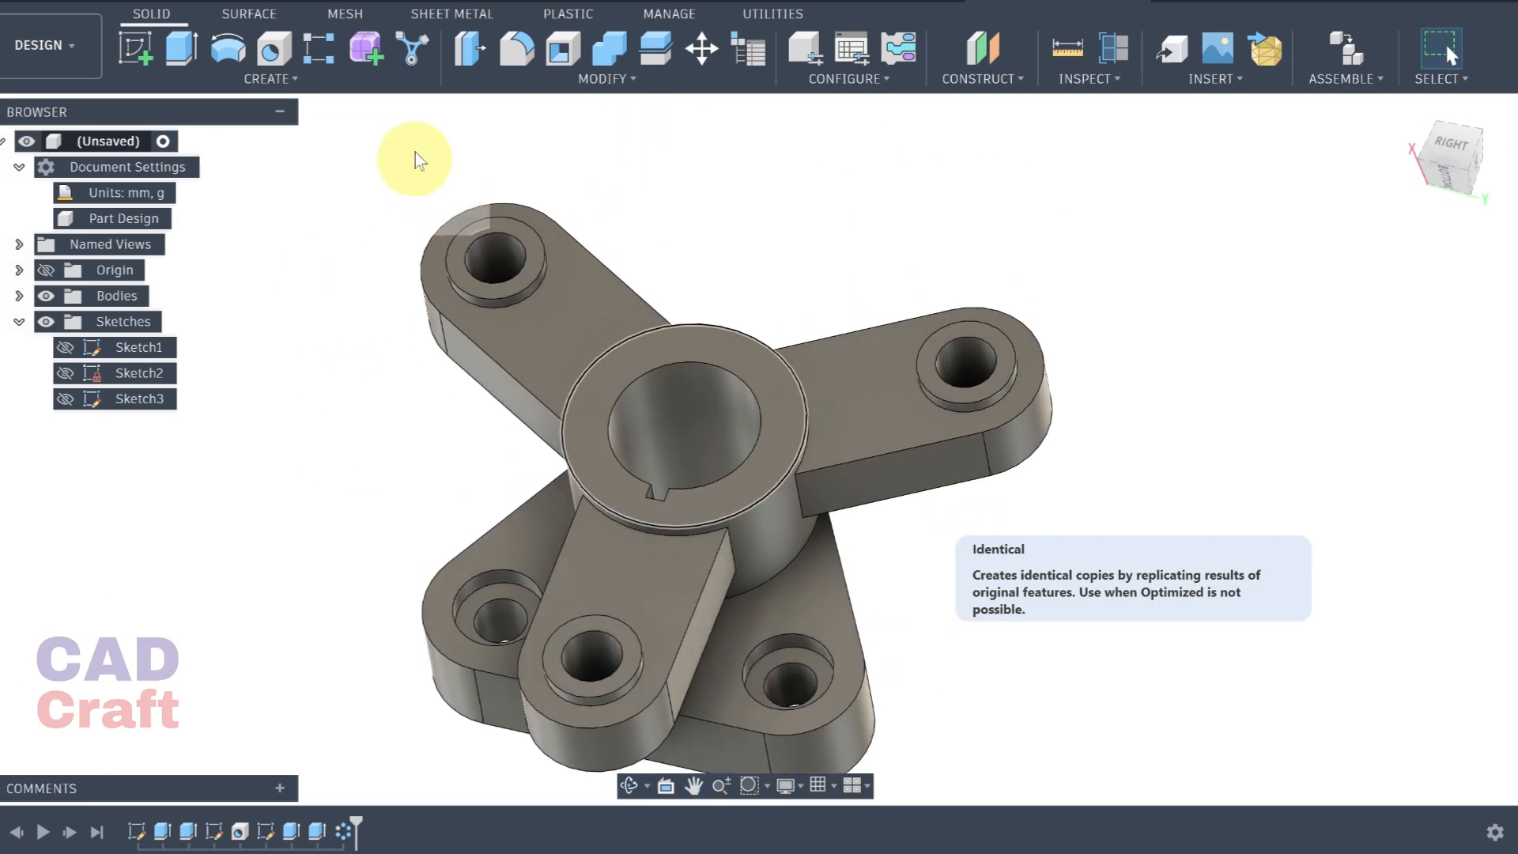
{"action": "left_click", "coordinate": [533, 49]}
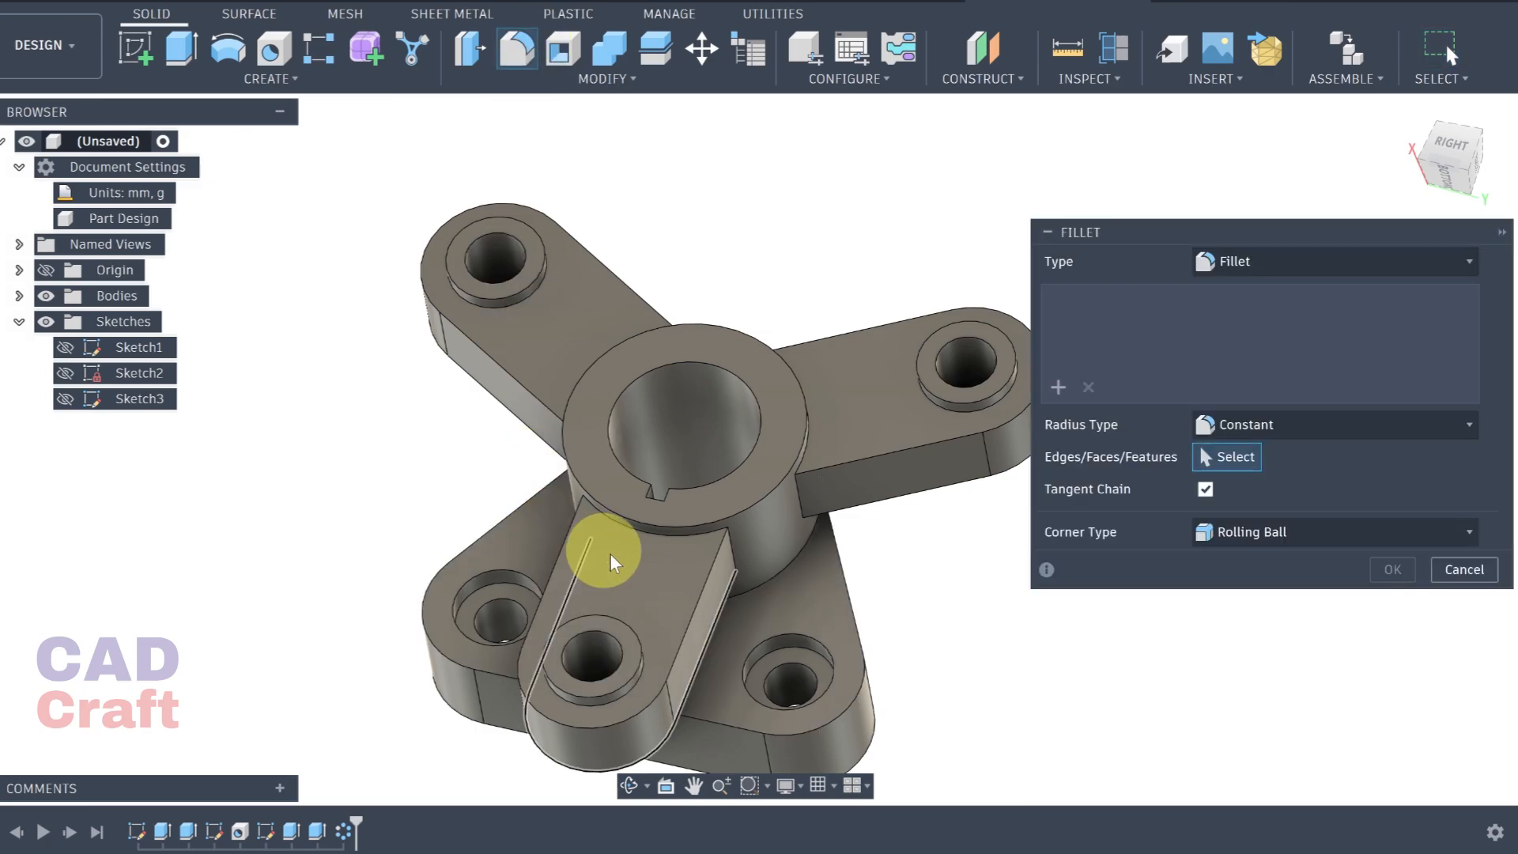
{"action": "left_click", "coordinate": [672, 538]}
{"action": "left_click", "coordinate": [808, 460]}
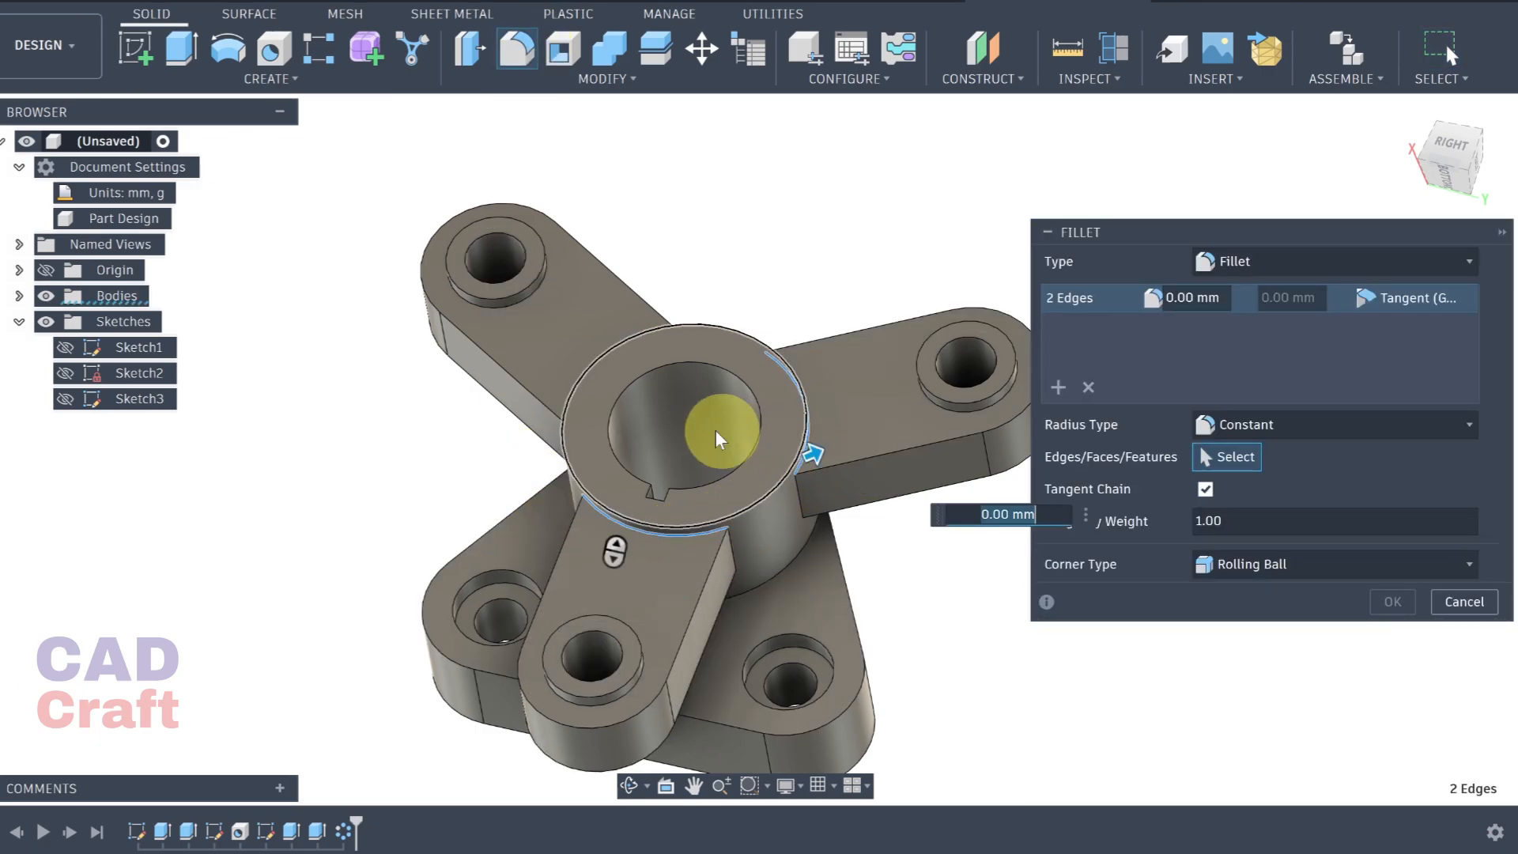
{"action": "scroll", "coordinate": [624, 695], "scroll_direction": "up", "scroll_amount": 3}
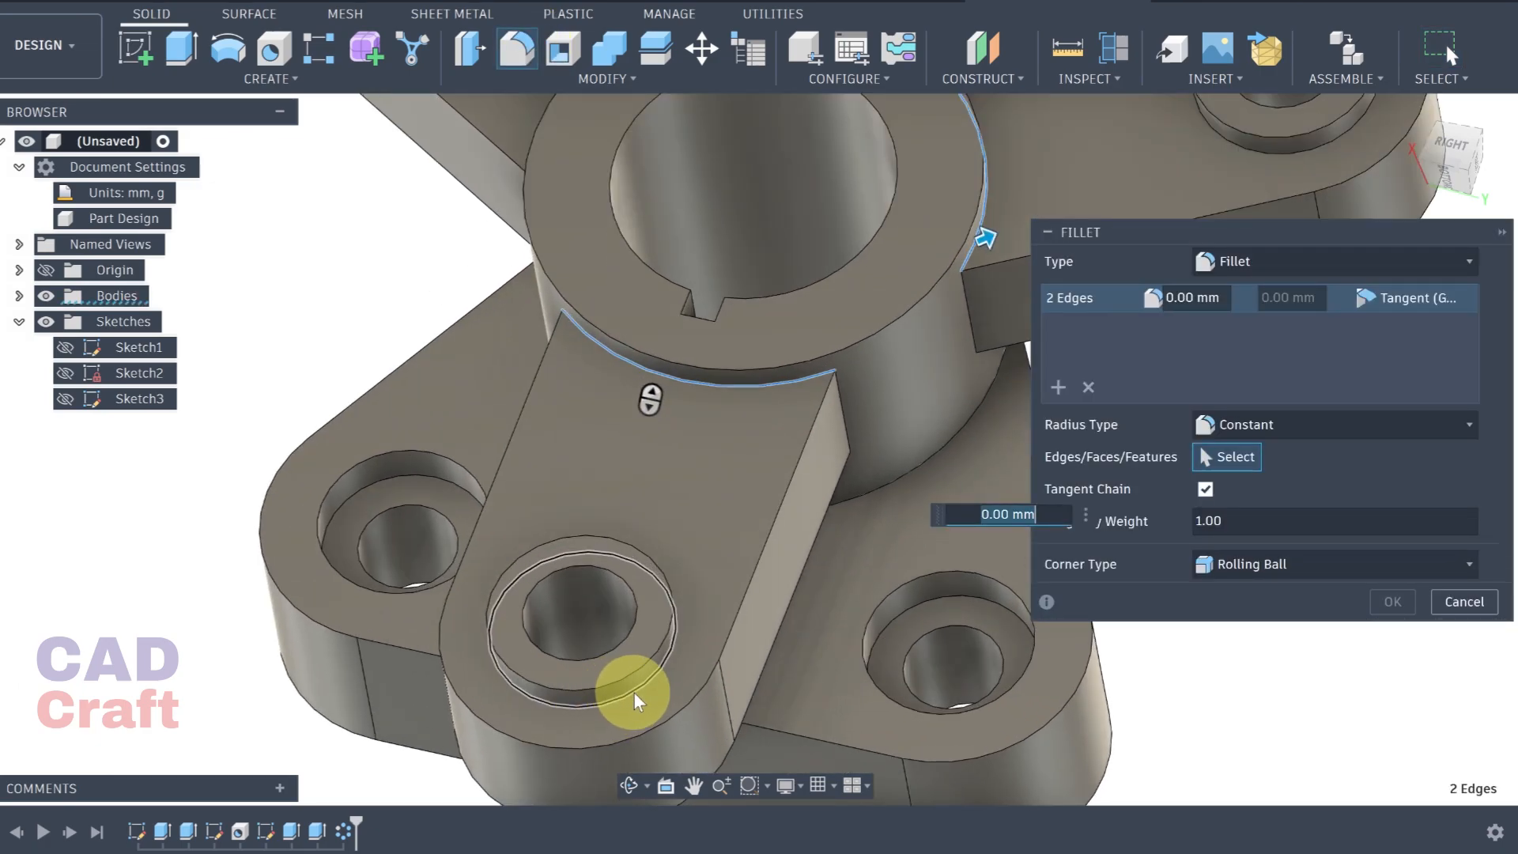
{"action": "left_click", "coordinate": [634, 694]}
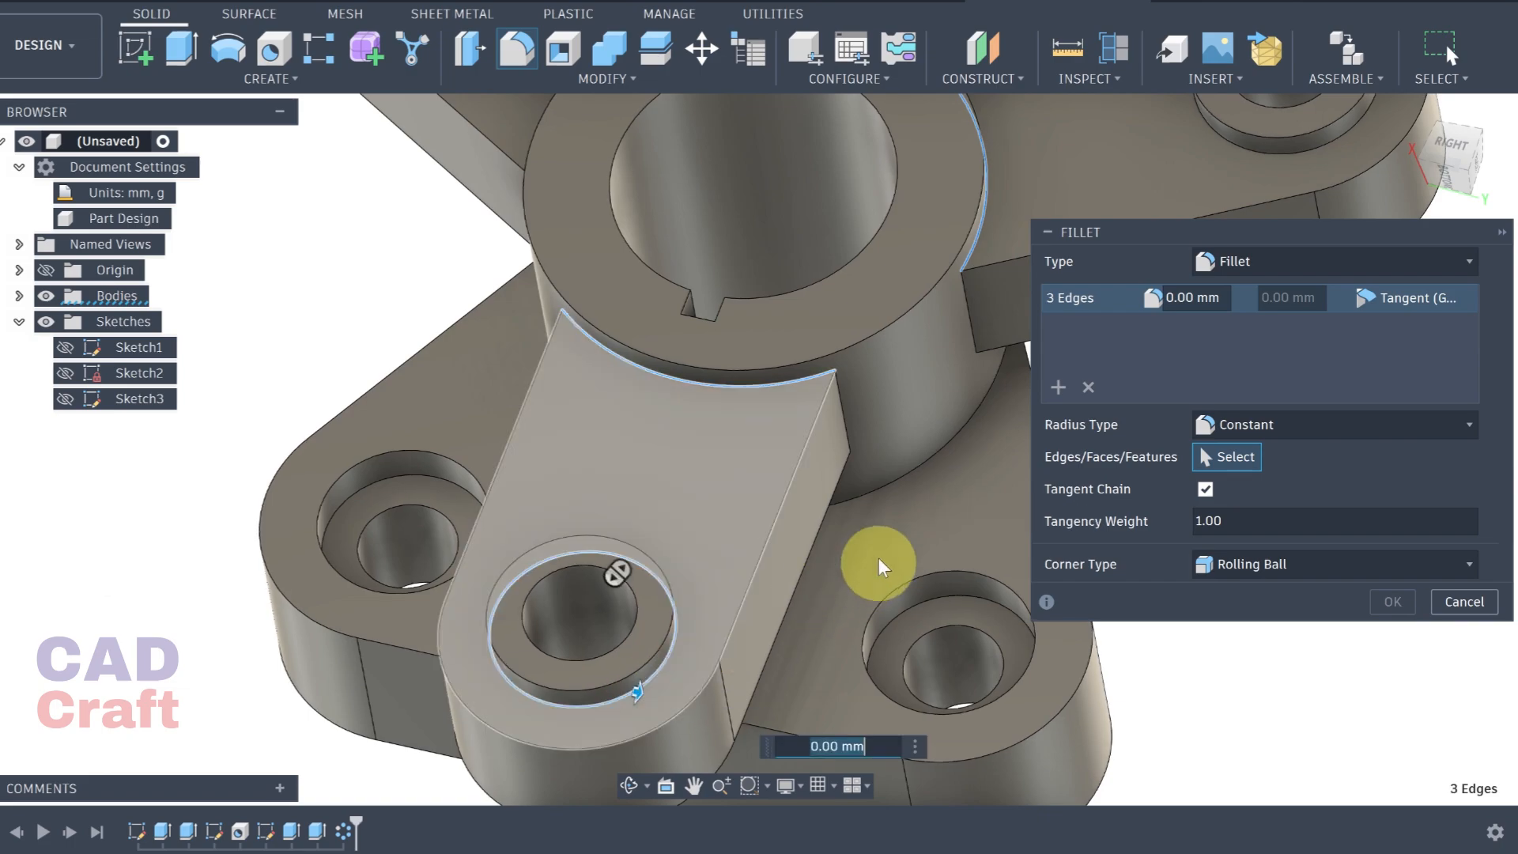
{"action": "left_click", "coordinate": [925, 468]}
{"action": "scroll", "coordinate": [430, 383], "scroll_direction": "down", "scroll_amount": 1}
{"action": "middle_click_drag", "start_coordinate": [430, 383], "coordinate": [52, 337], "text": "shift"}
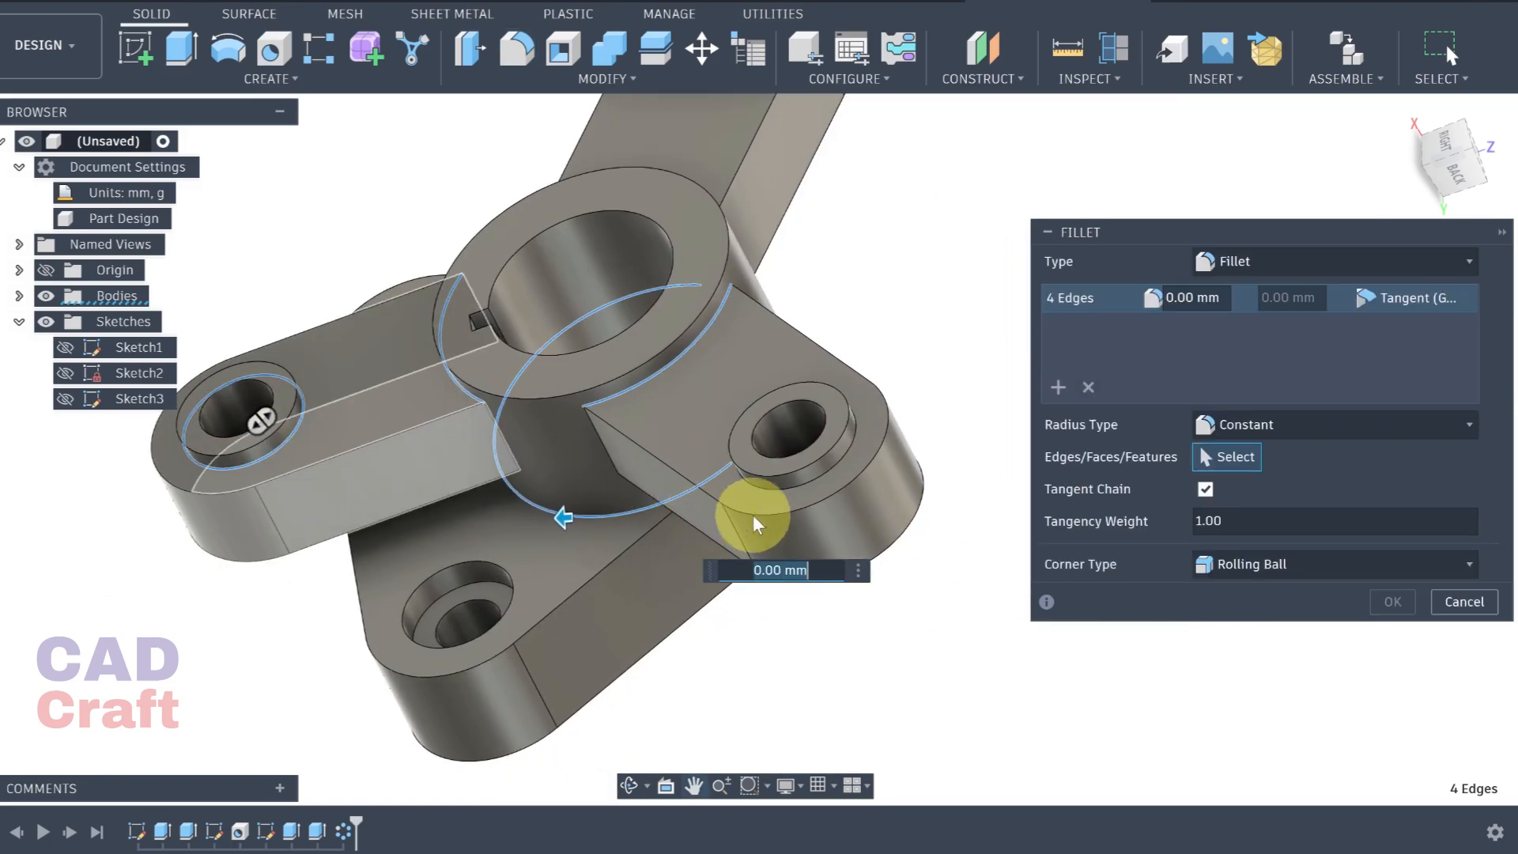
Add the other two ring bosses' base edges and the remaining arm-to-cylinder edge to the fillet, with a radius of 2 mm
{"action": "left_click", "coordinate": [792, 487]}
{"action": "middle_click_drag", "start_coordinate": [835, 519], "coordinate": [820, 596], "text": "shift"}
{"action": "scroll", "coordinate": [848, 522], "scroll_direction": "up", "scroll_amount": 5}
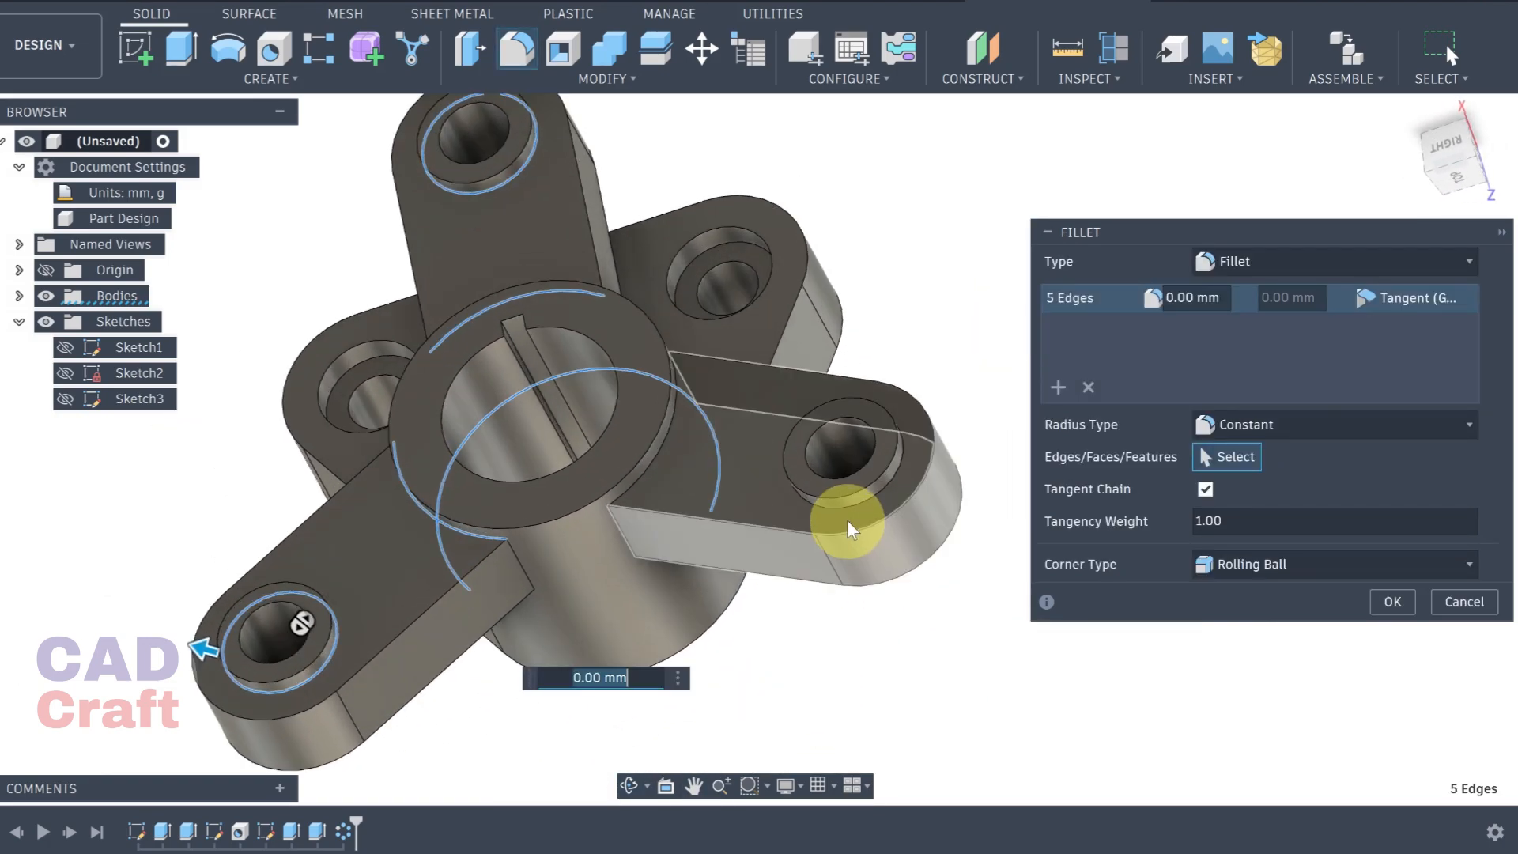
{"action": "left_click", "coordinate": [852, 503]}
{"action": "scroll", "coordinate": [789, 687], "scroll_direction": "down", "scroll_amount": 5}
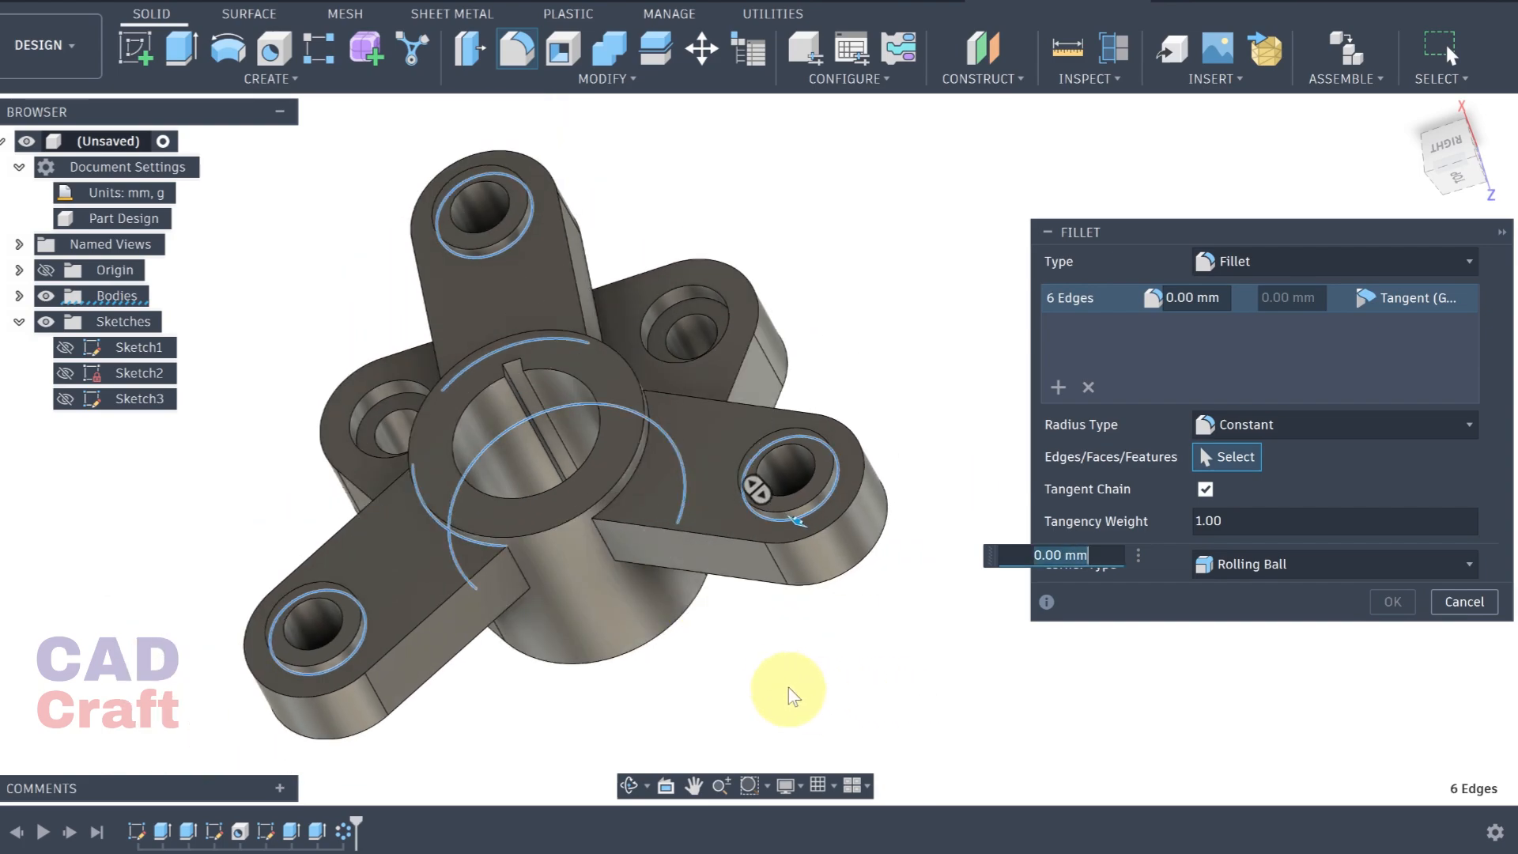
{"action": "middle_click_drag", "start_coordinate": [789, 687], "coordinate": [463, 467], "text": "shift"}
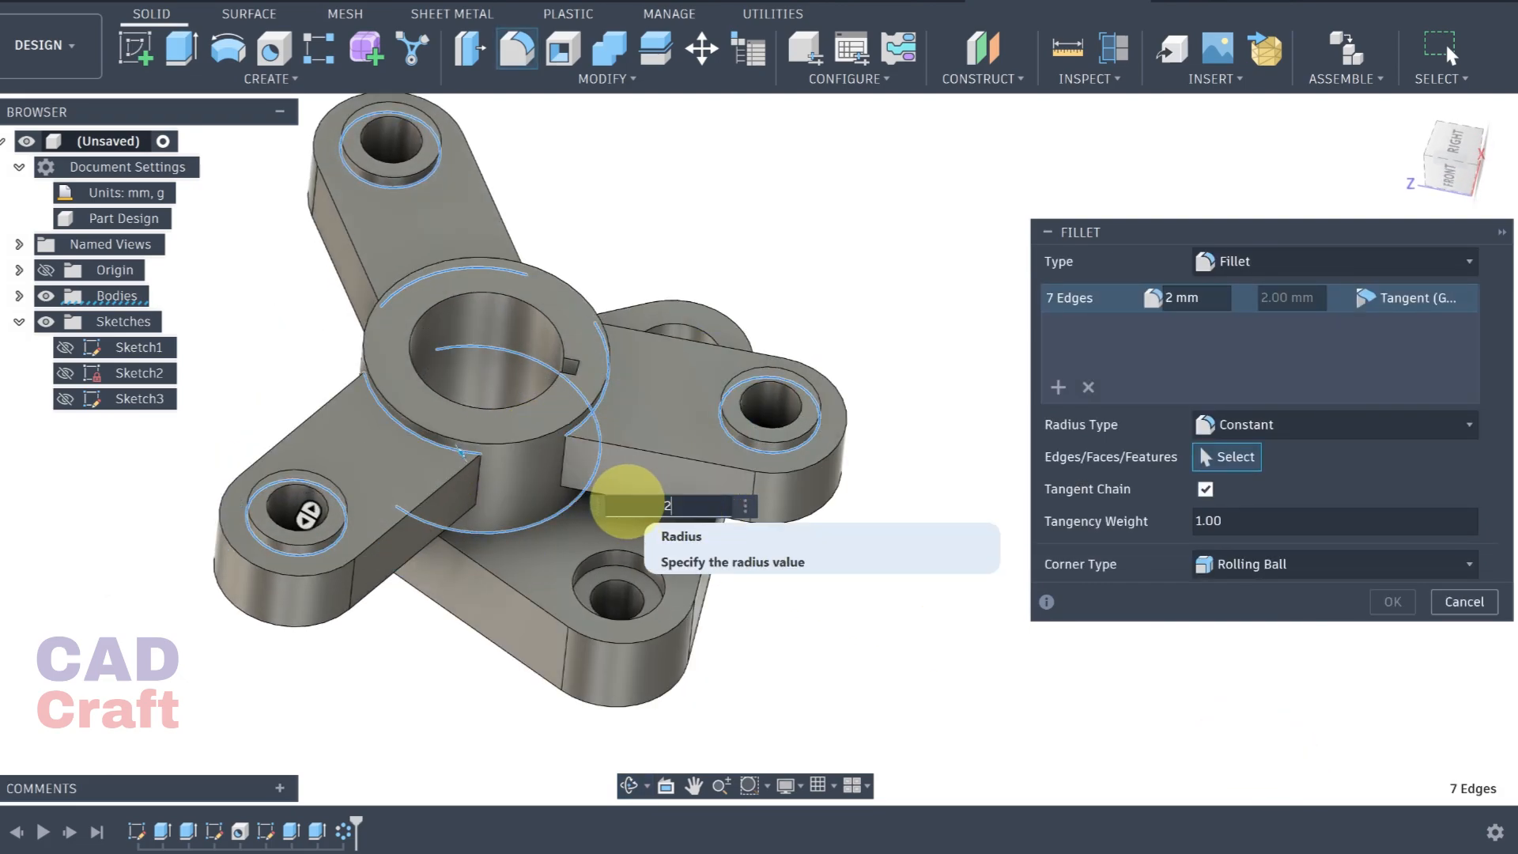
{"action": "key", "text": "Return"}
Apply the Aluminum - Anodized Glossy (Blue) appearance from the metal library to the whole body and collapse the appearance settings
{"action": "middle_click_drag", "start_coordinate": [753, 518], "coordinate": [944, 504]}
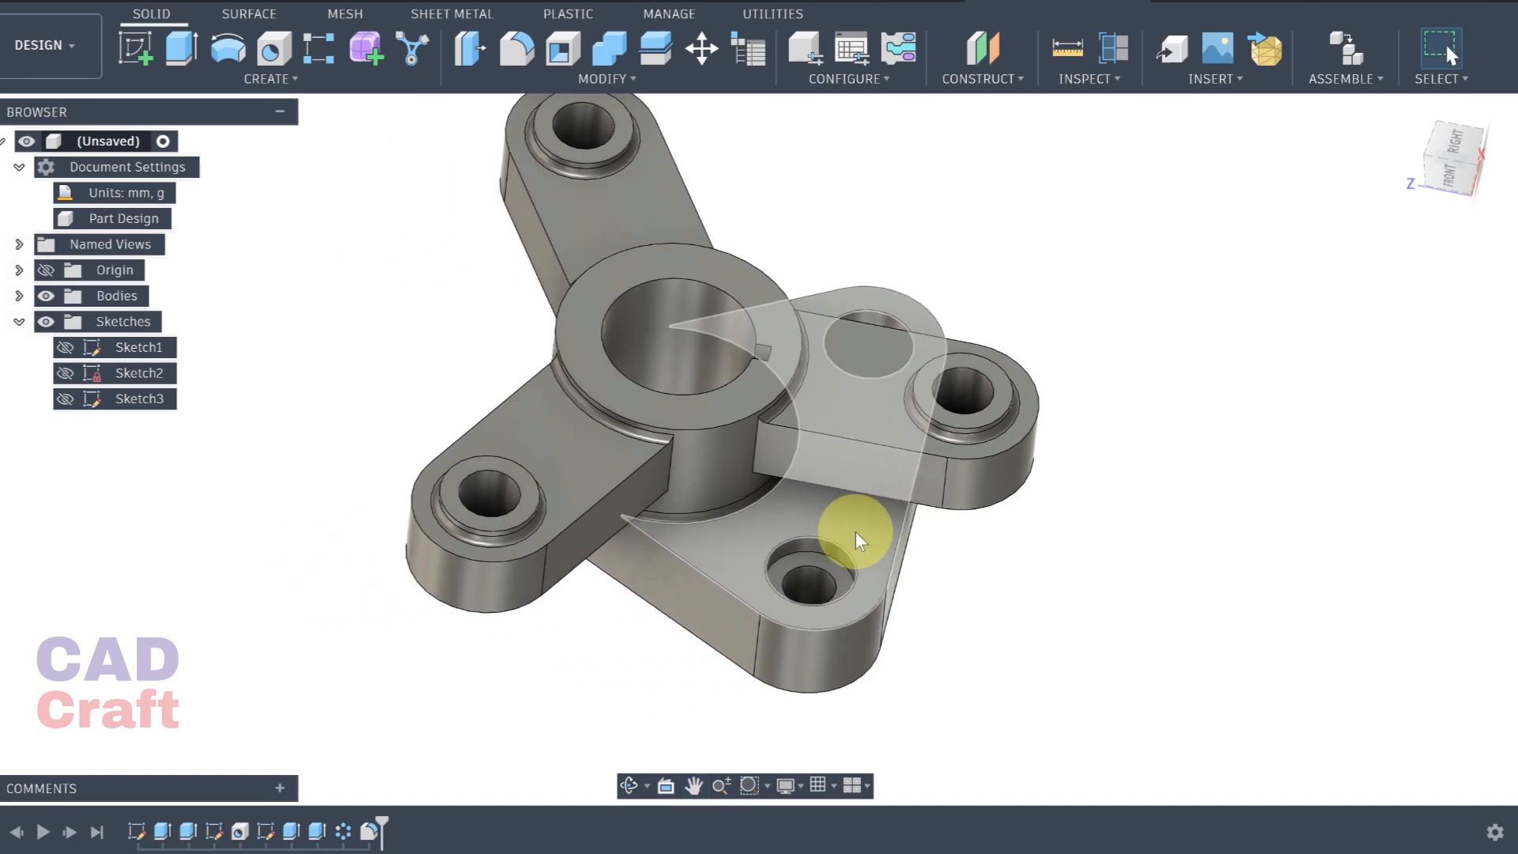
{"action": "scroll", "coordinate": [1119, 496], "scroll_direction": "up", "scroll_amount": 2}
{"action": "scroll", "coordinate": [938, 521], "scroll_direction": "down", "scroll_amount": 2}
{"action": "middle_click_drag", "start_coordinate": [831, 619], "coordinate": [374, 544], "text": "shift"}
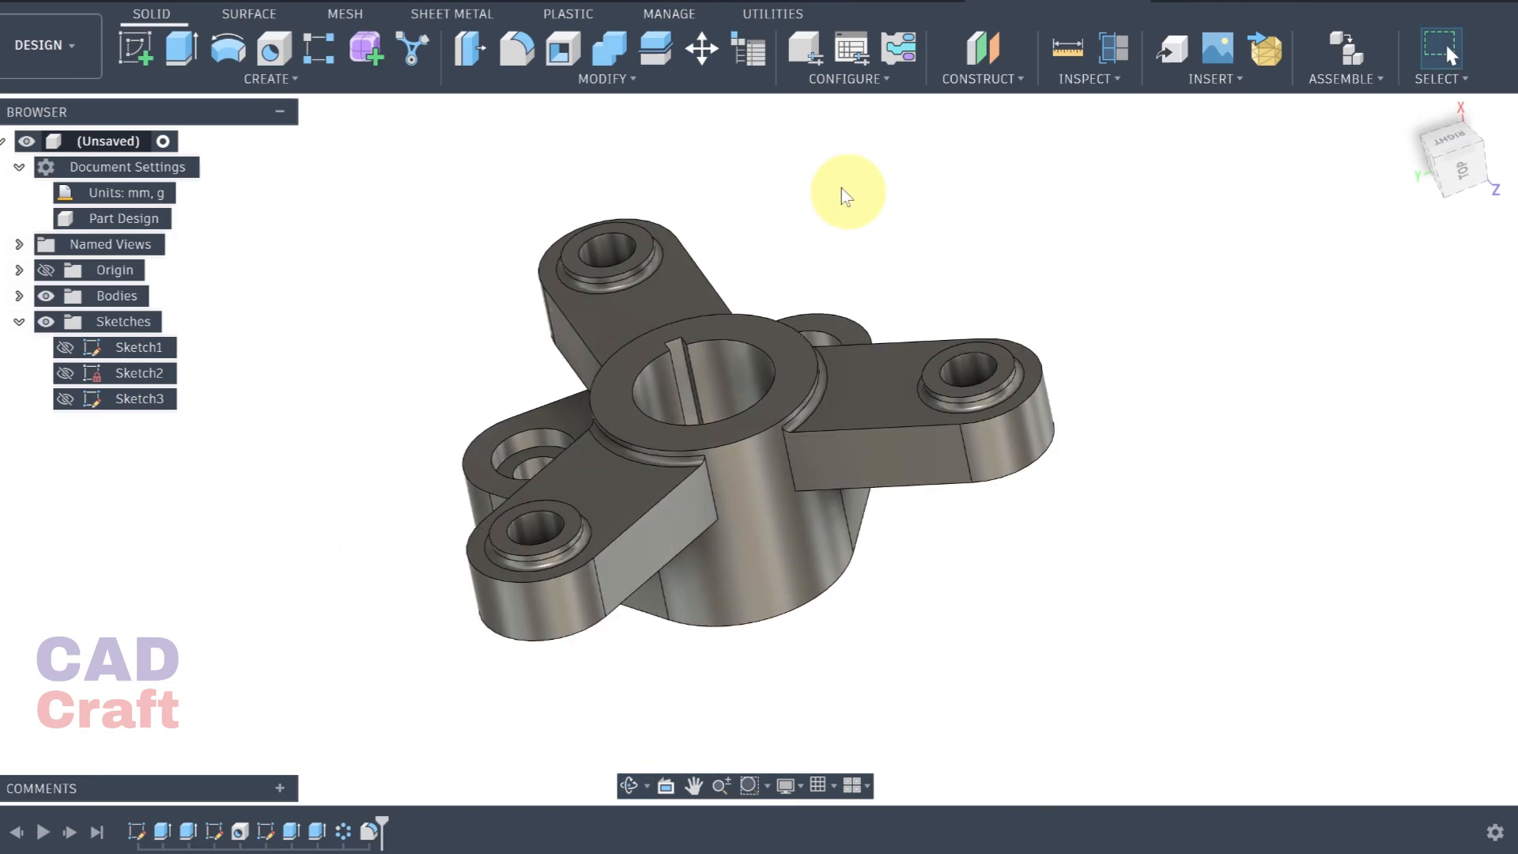
{"action": "left_click", "coordinate": [609, 80]}
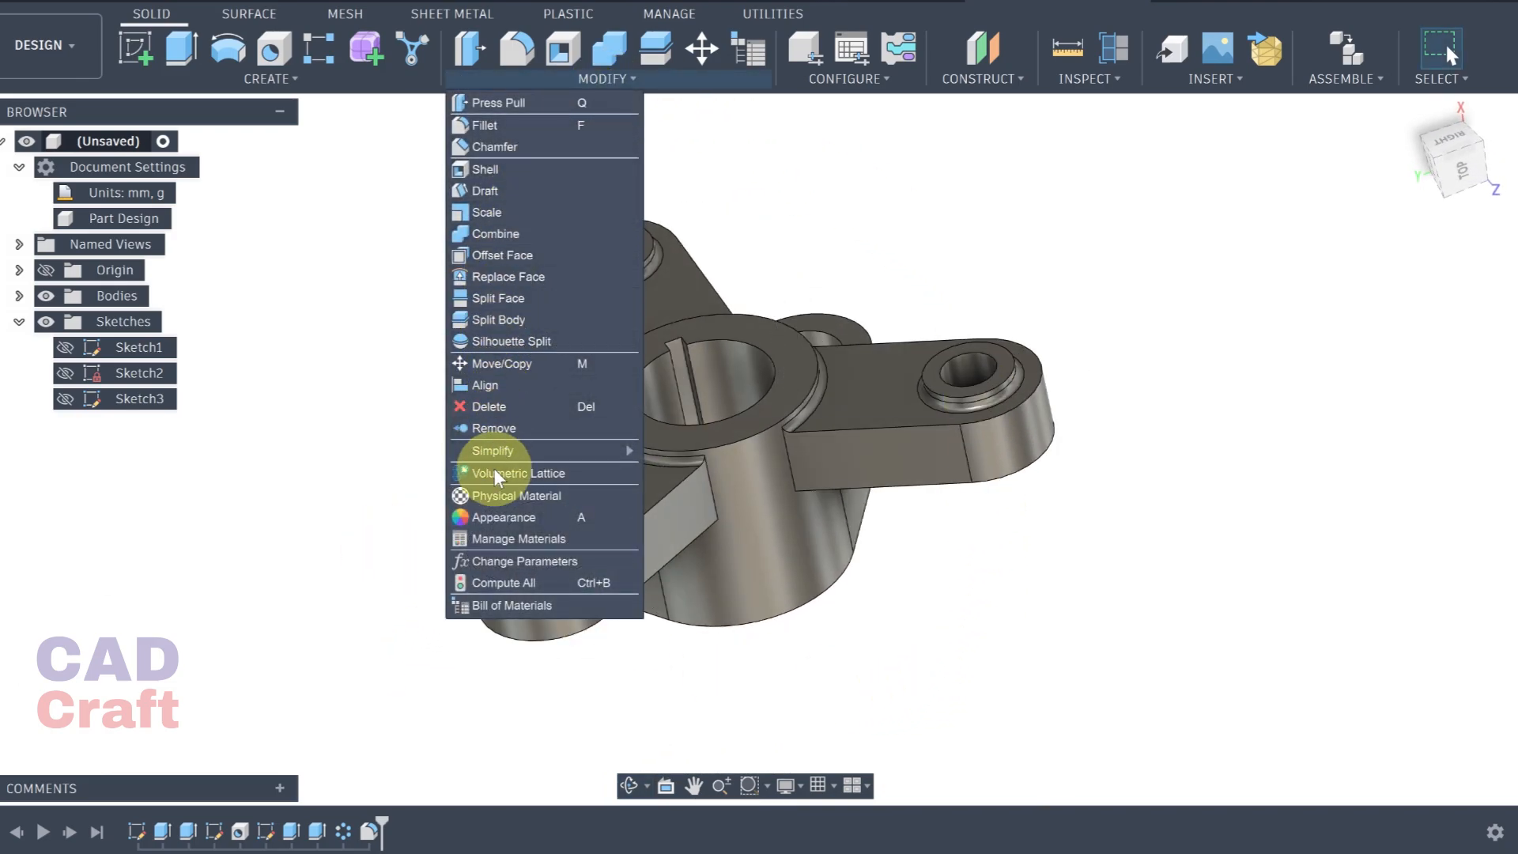
{"action": "left_click", "coordinate": [506, 517]}
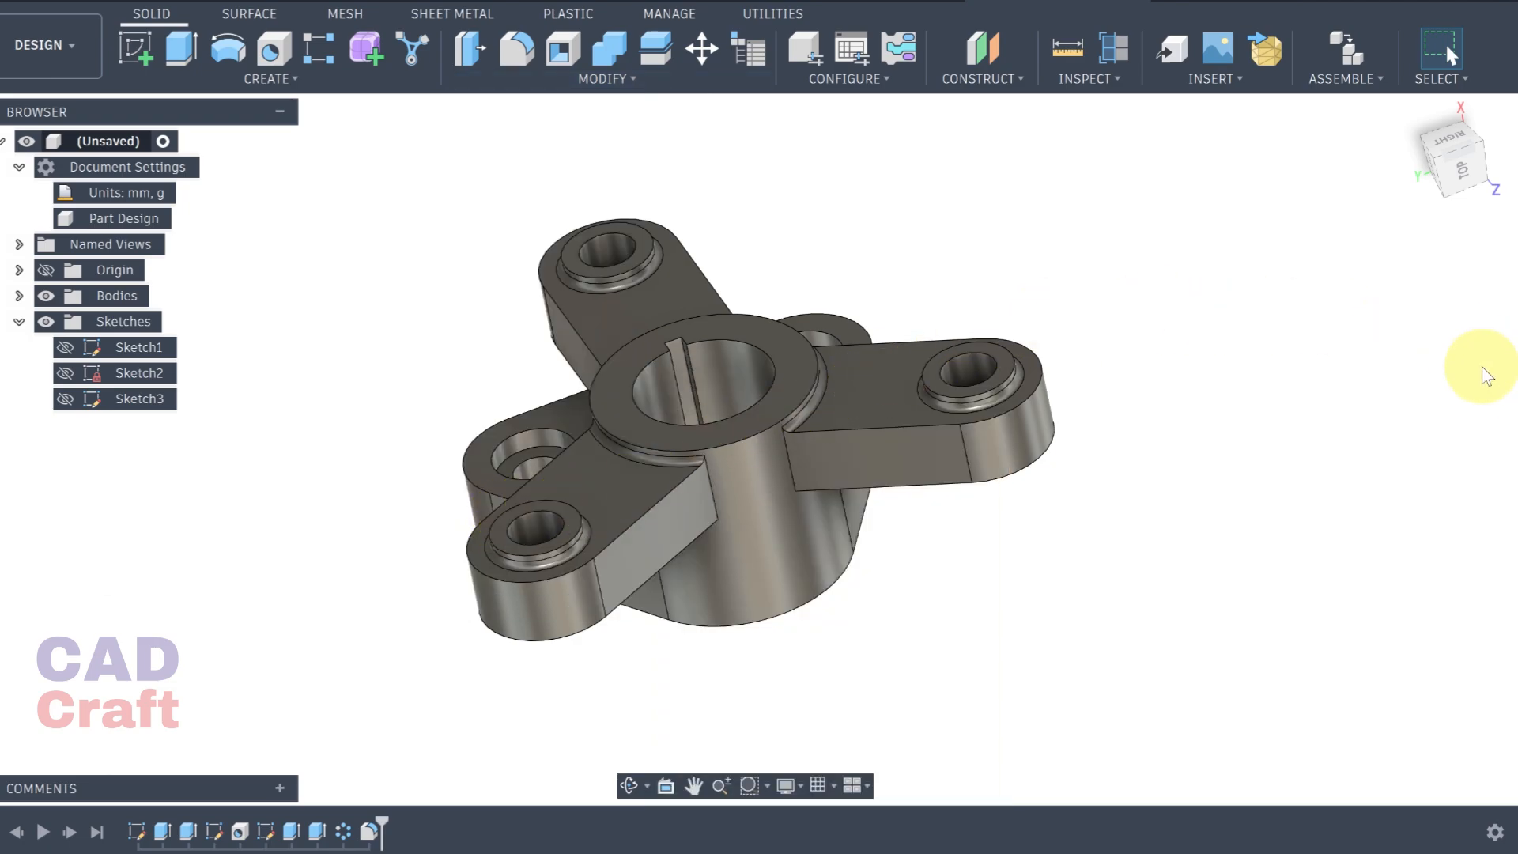
{"action": "scroll", "coordinate": [1259, 445], "scroll_direction": "down", "scroll_amount": 5}
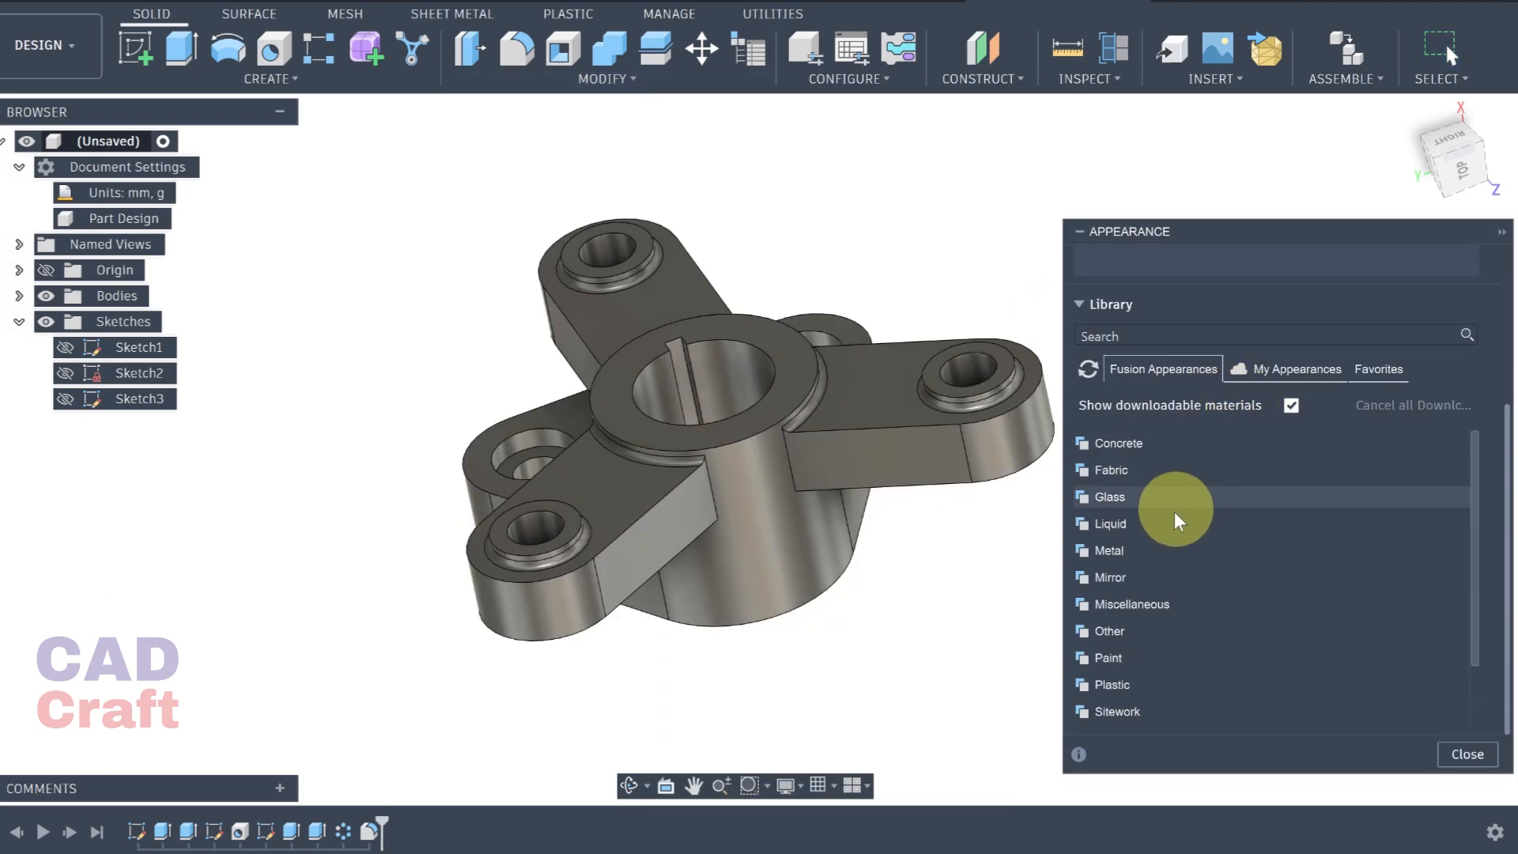
{"action": "left_click", "coordinate": [1126, 549]}
{"action": "left_click", "coordinate": [1131, 577]}
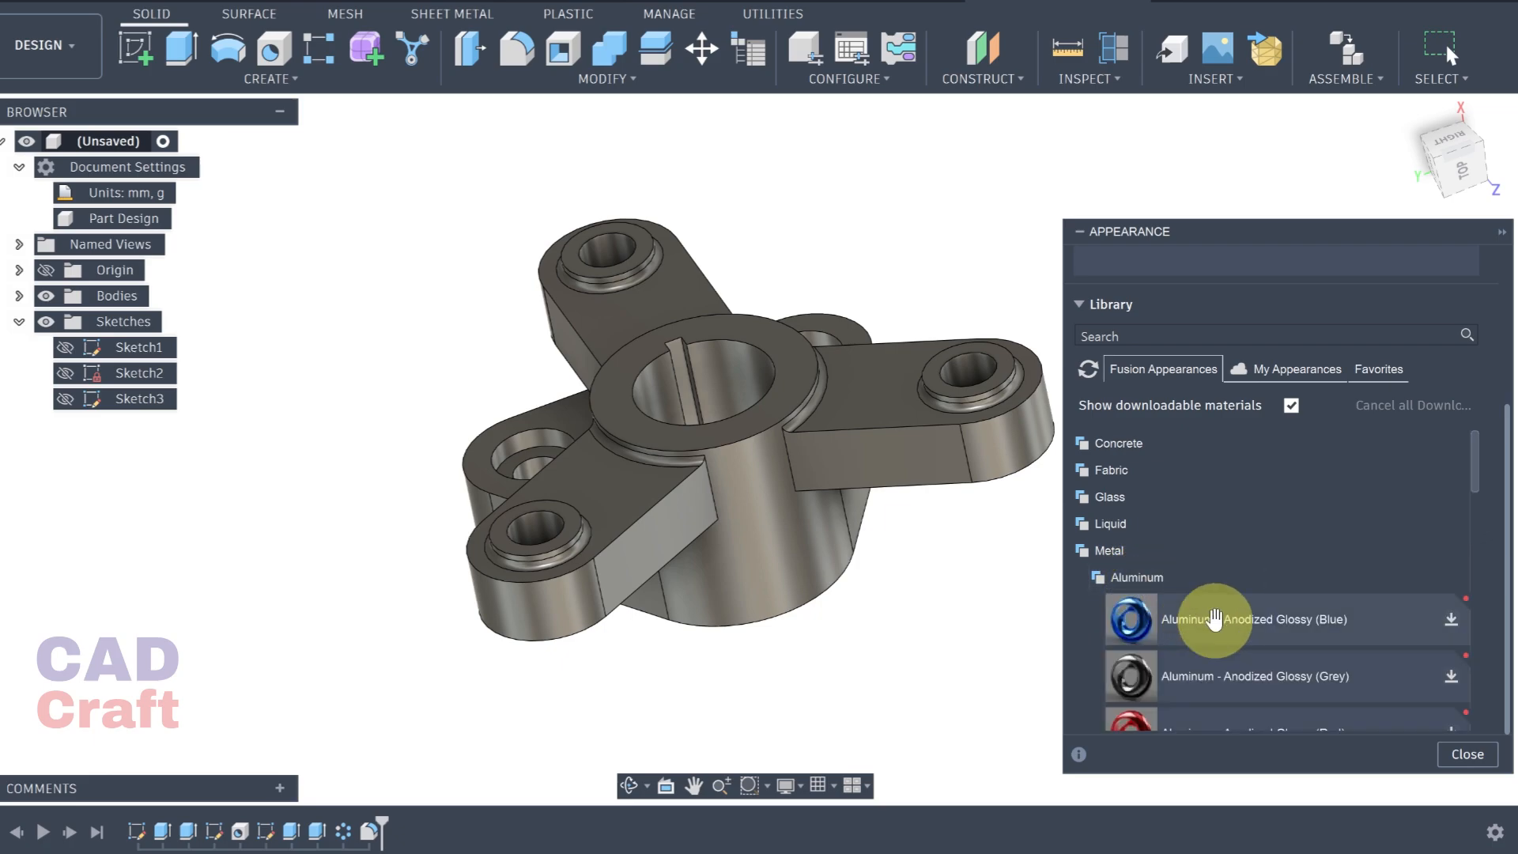
{"action": "scroll", "coordinate": [1201, 624], "scroll_direction": "down", "scroll_amount": 1}
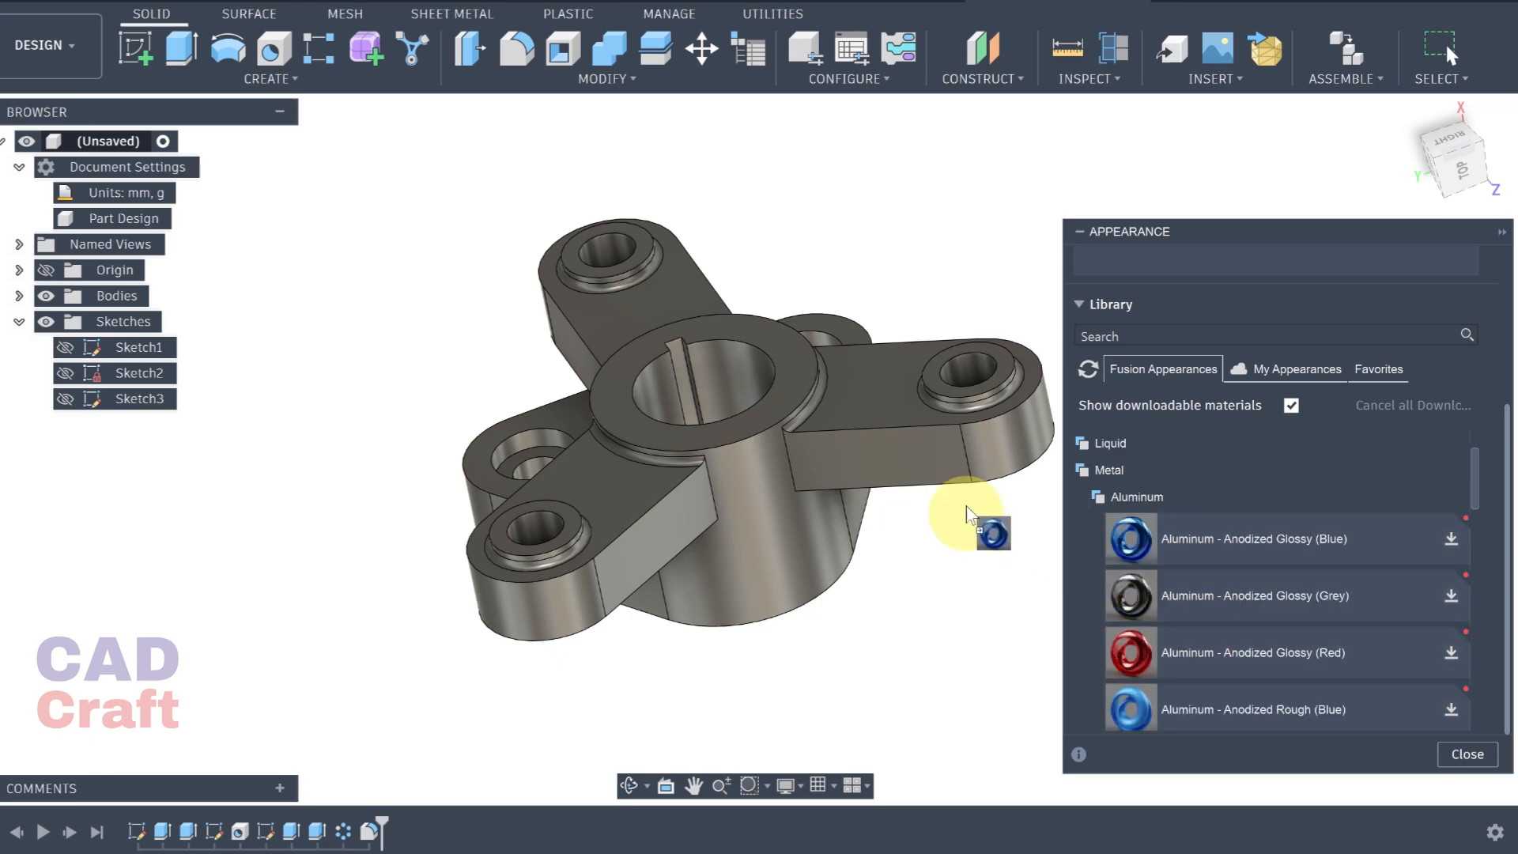
{"action": "left_click_drag", "start_coordinate": [966, 512], "coordinate": [966, 441]}
{"action": "left_click", "coordinate": [1501, 232]}
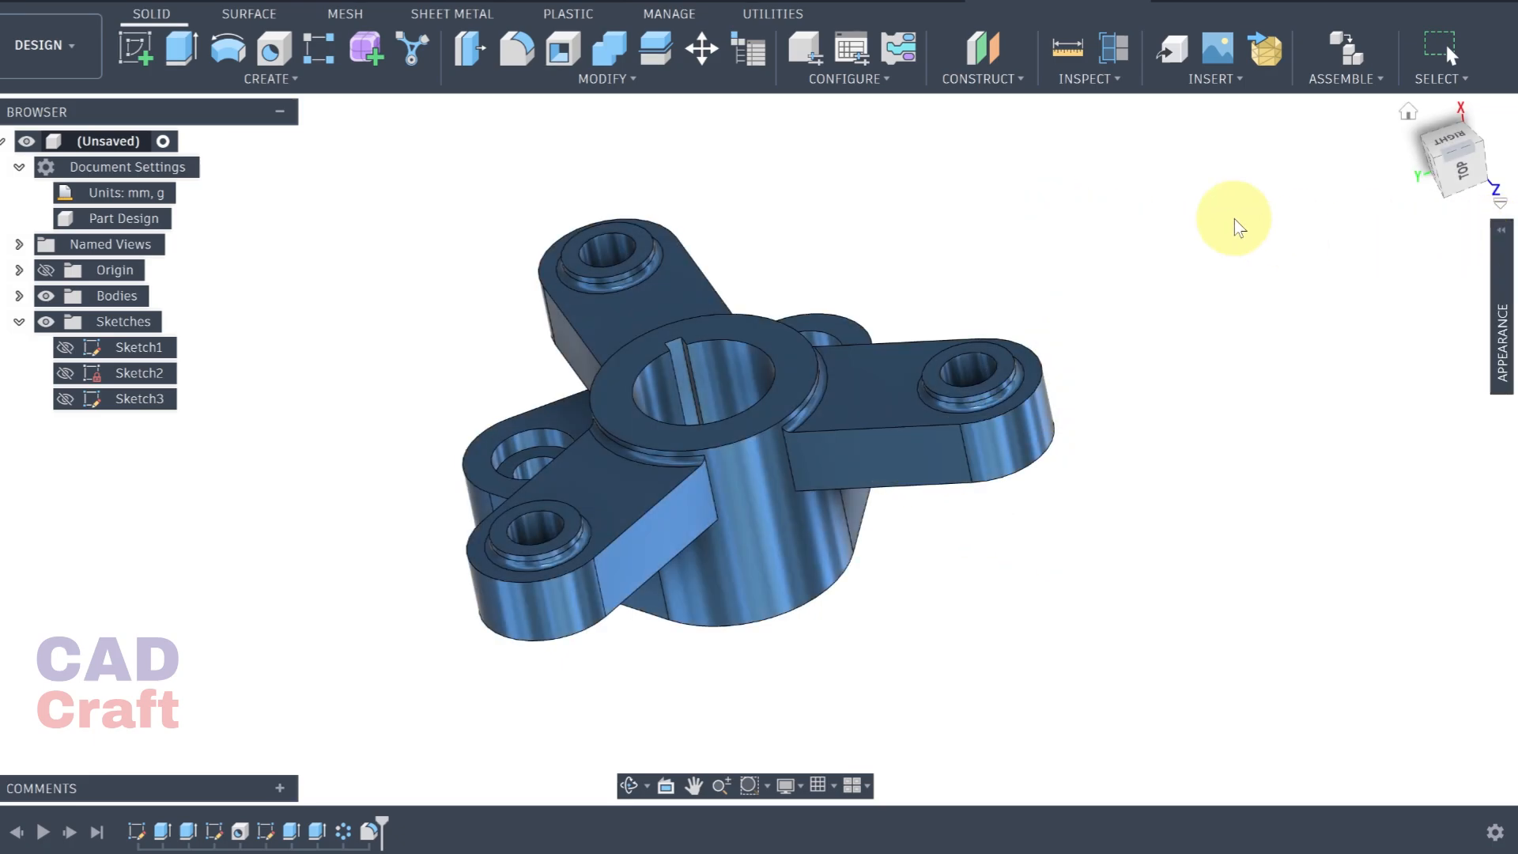
{"action": "middle_click_drag", "start_coordinate": [973, 518], "coordinate": [1029, 437], "text": "shift"}
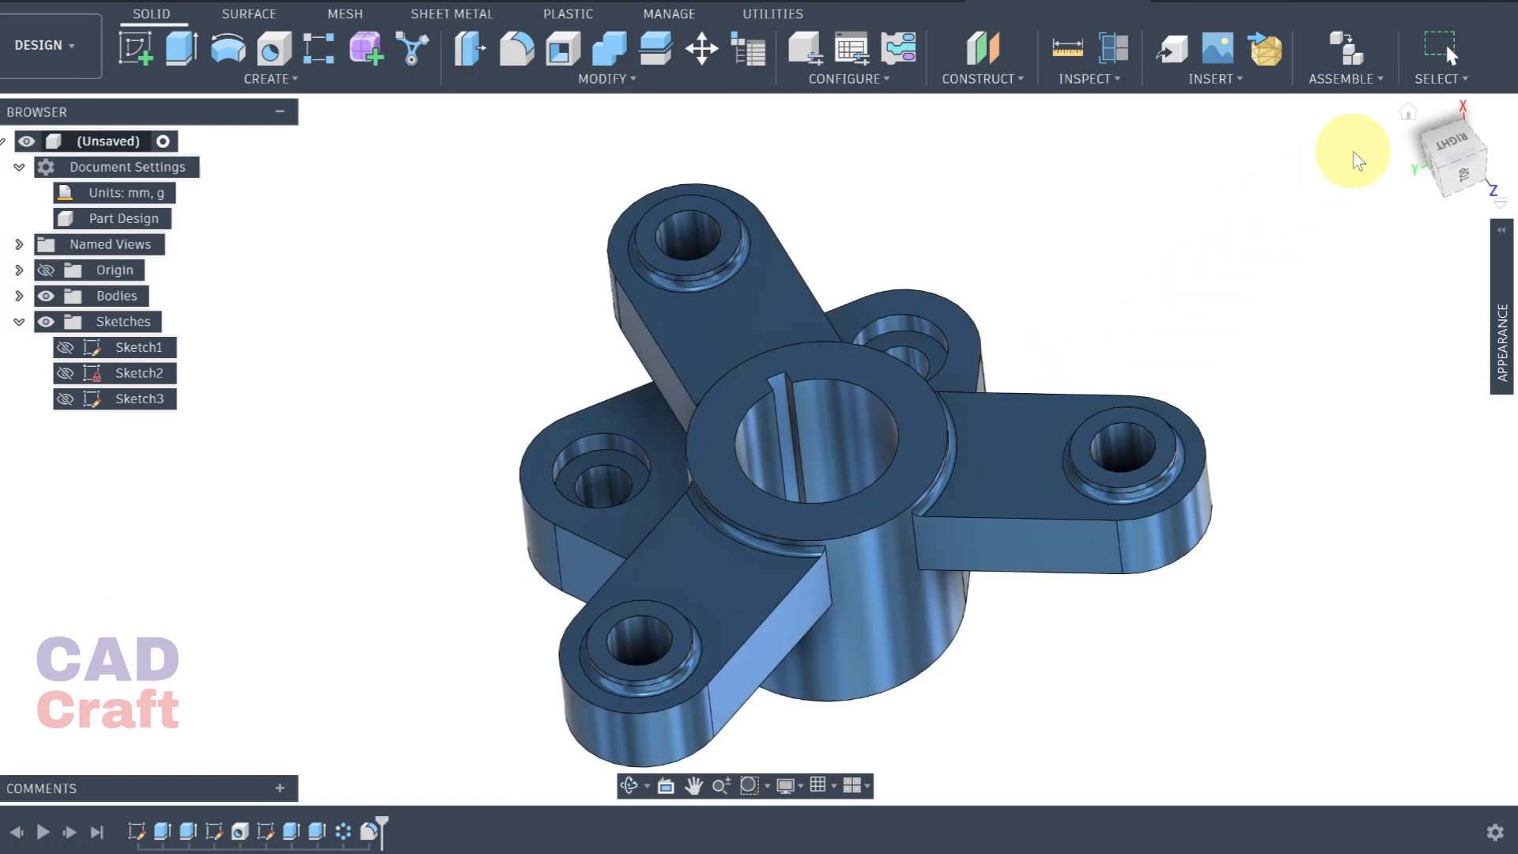
{"action": "left_click", "coordinate": [1440, 177]}
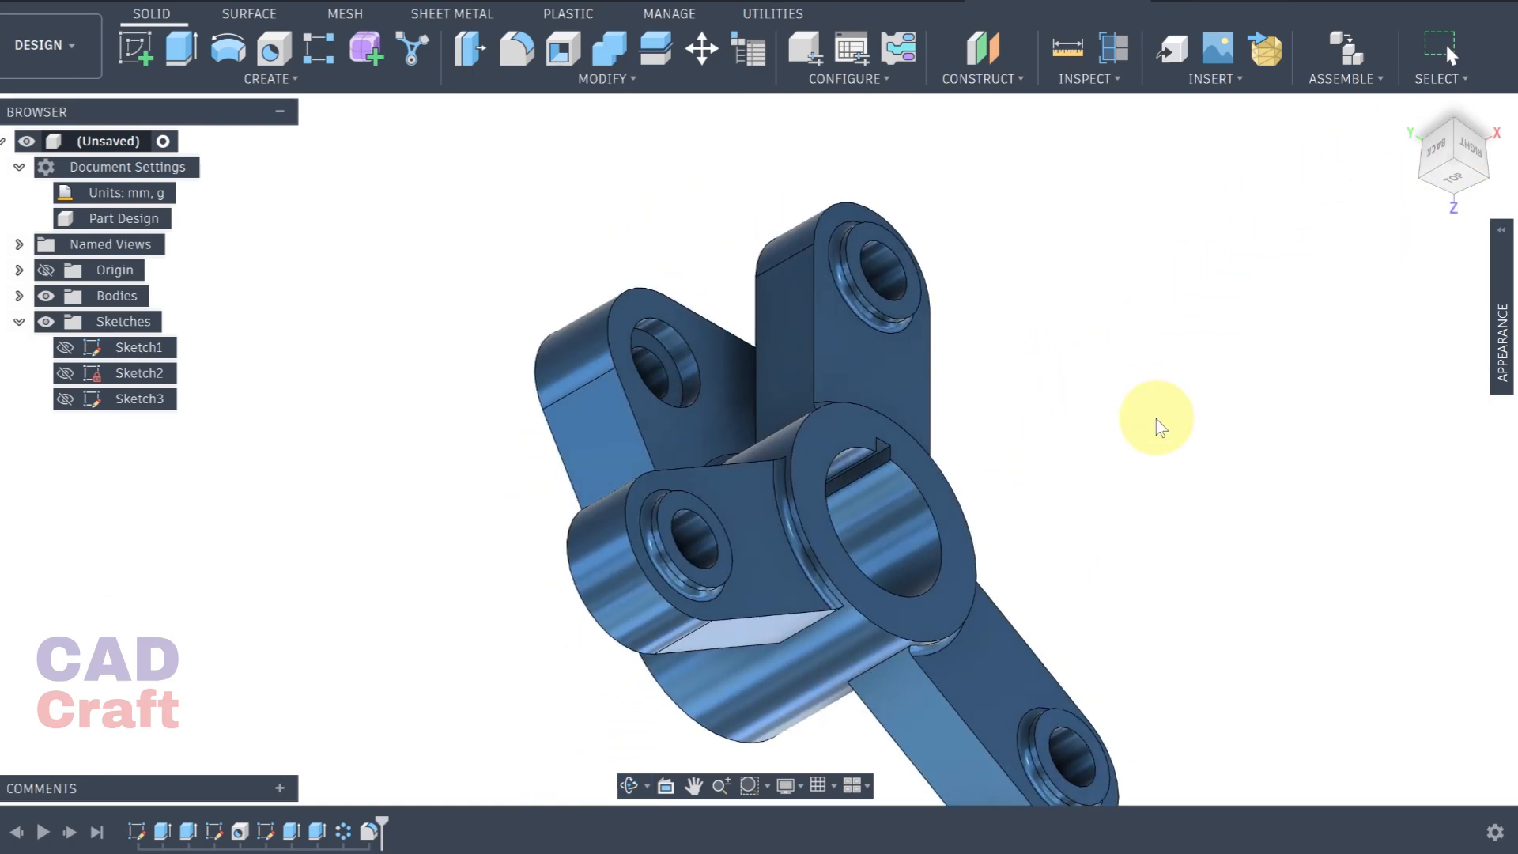
{"action": "middle_click_drag", "start_coordinate": [1157, 427], "coordinate": [1076, 570], "text": "shift"}
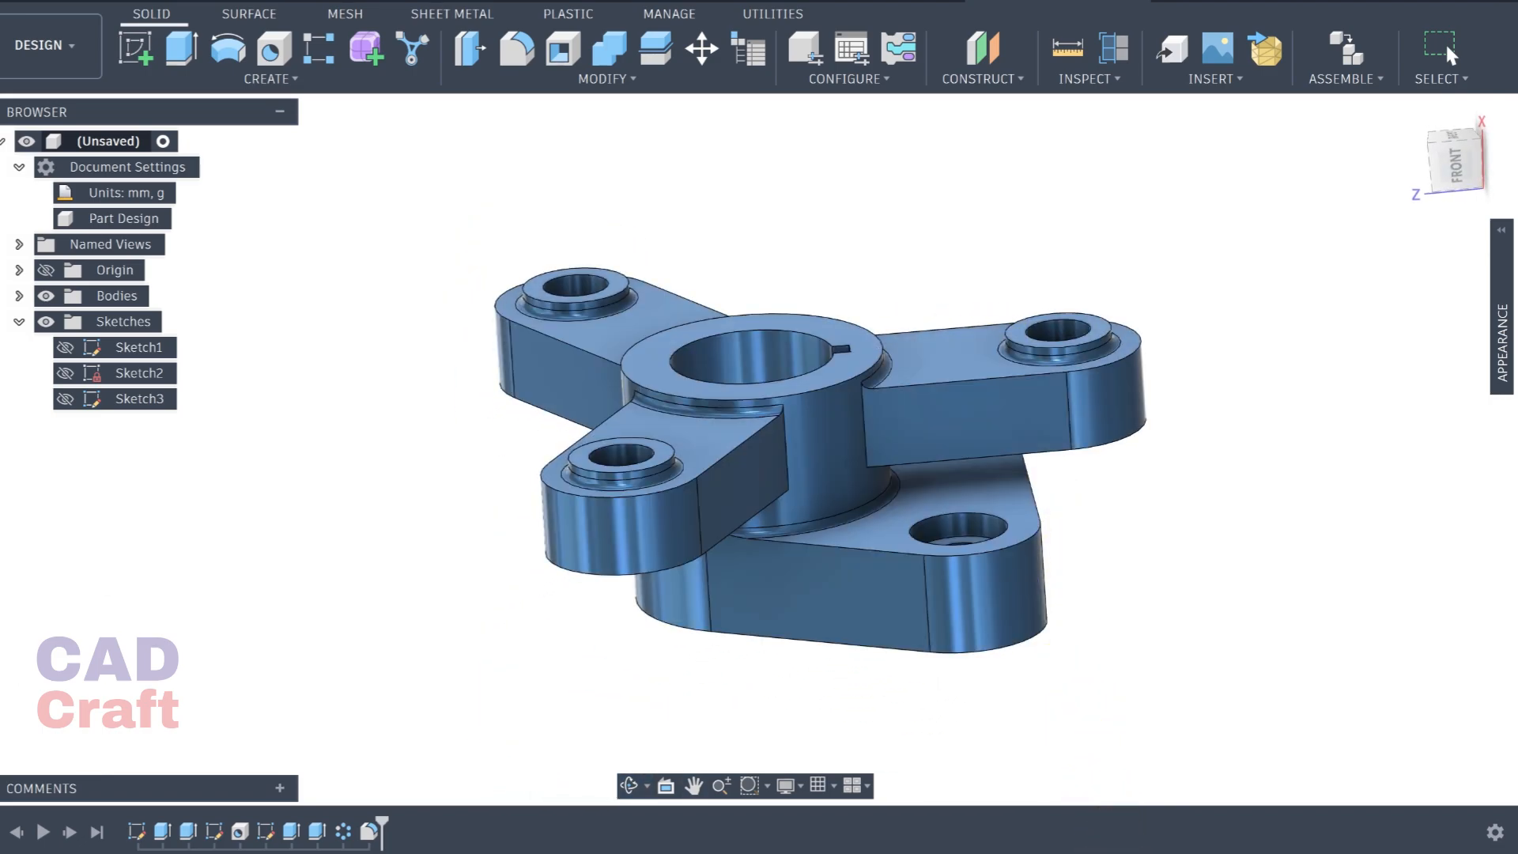